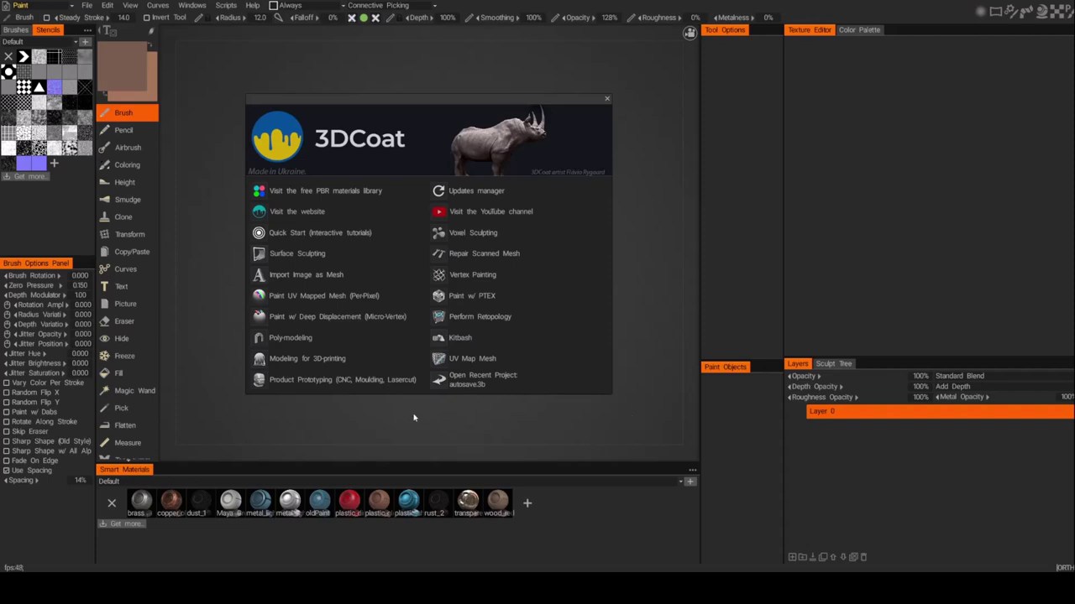
Step: Start a poly-modeling session and load the minifigure's side-view drawing as the X-axis reference image
{"action": "left_click", "coordinate": [292, 339]}
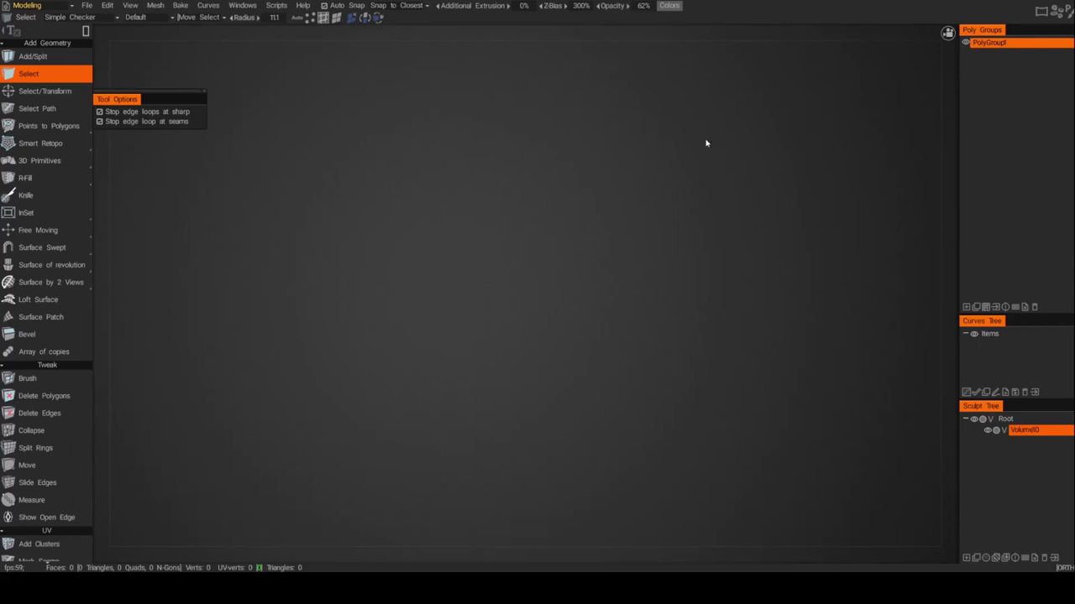
{"action": "mouse_move", "coordinate": [947, 33]}
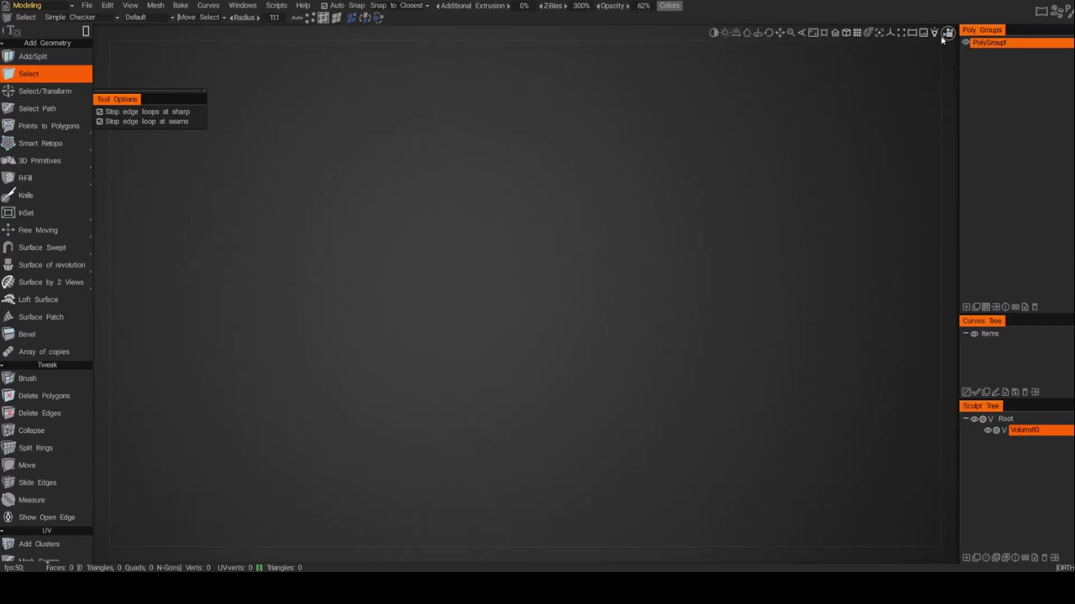
{"action": "left_click", "coordinate": [947, 33]}
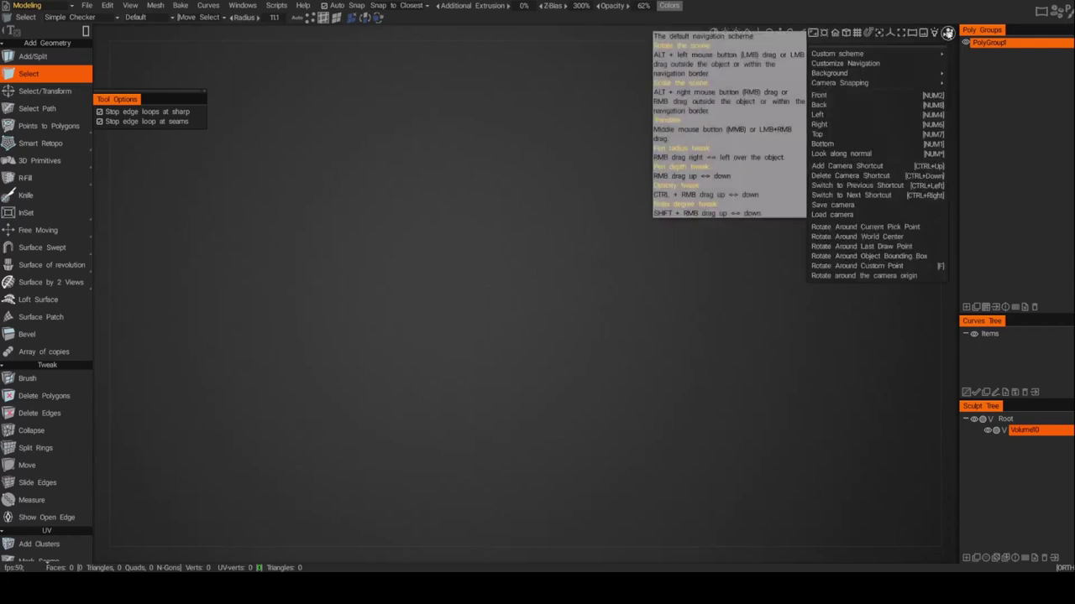
{"action": "mouse_move", "coordinate": [837, 74]}
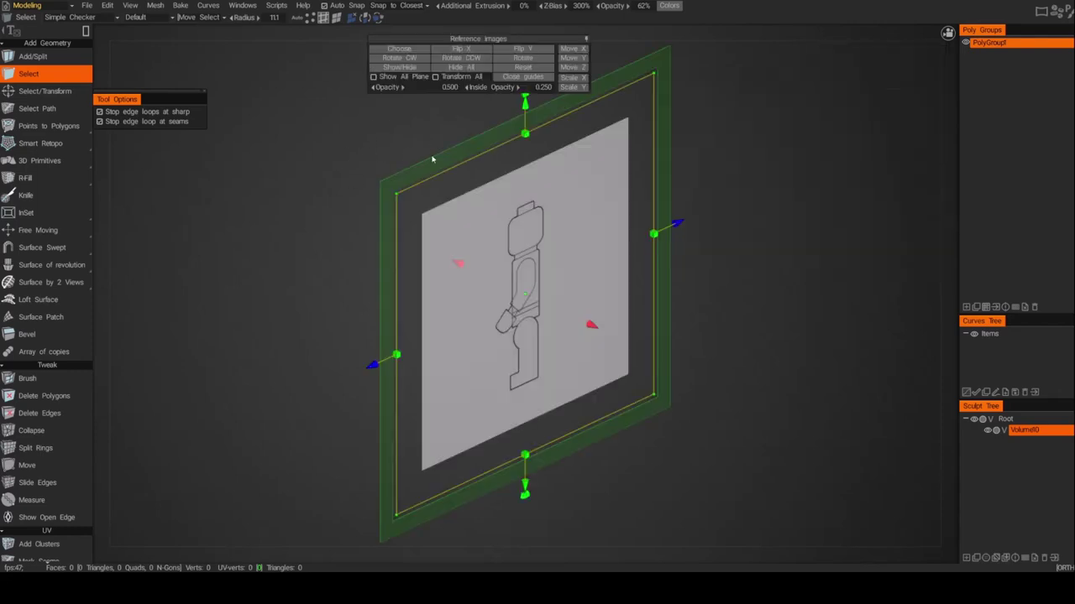
Step: Load the minifigure's front-view drawing as the Z-axis reference image
{"action": "mouse_move", "coordinate": [527, 267]}
{"action": "left_mouse_down", "text": "alt"}
{"action": "mouse_move", "coordinate": [513, 250]}
{"action": "mouse_move", "coordinate": [619, 245]}
{"action": "mouse_move", "coordinate": [497, 246]}
{"action": "mouse_move", "coordinate": [534, 251]}
{"action": "left_mouse_up", "text": "alt"}
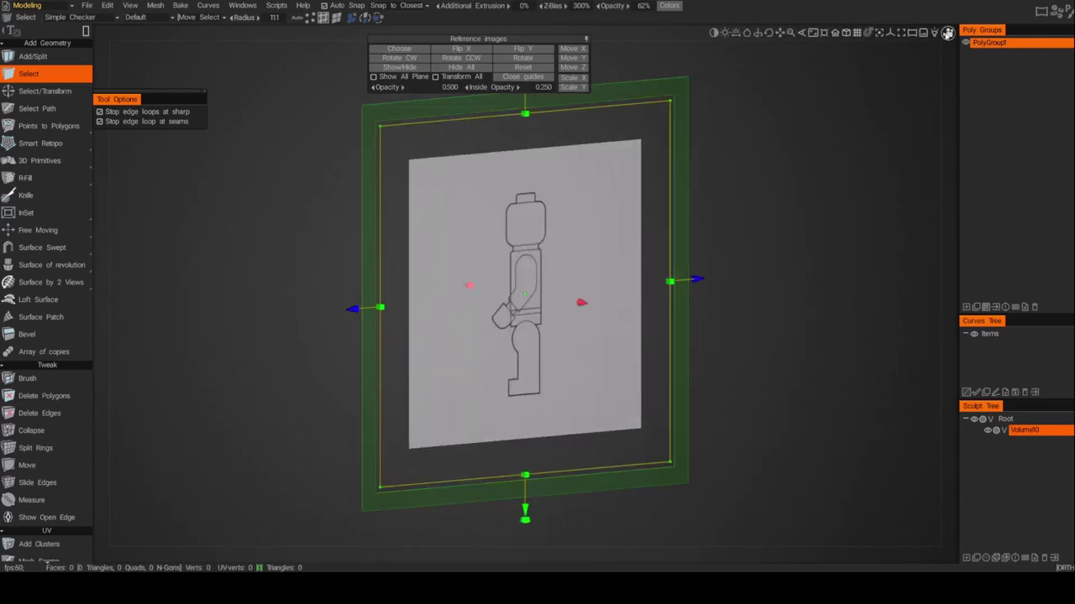
{"action": "left_click", "coordinate": [947, 33]}
{"action": "mouse_move", "coordinate": [828, 73]}
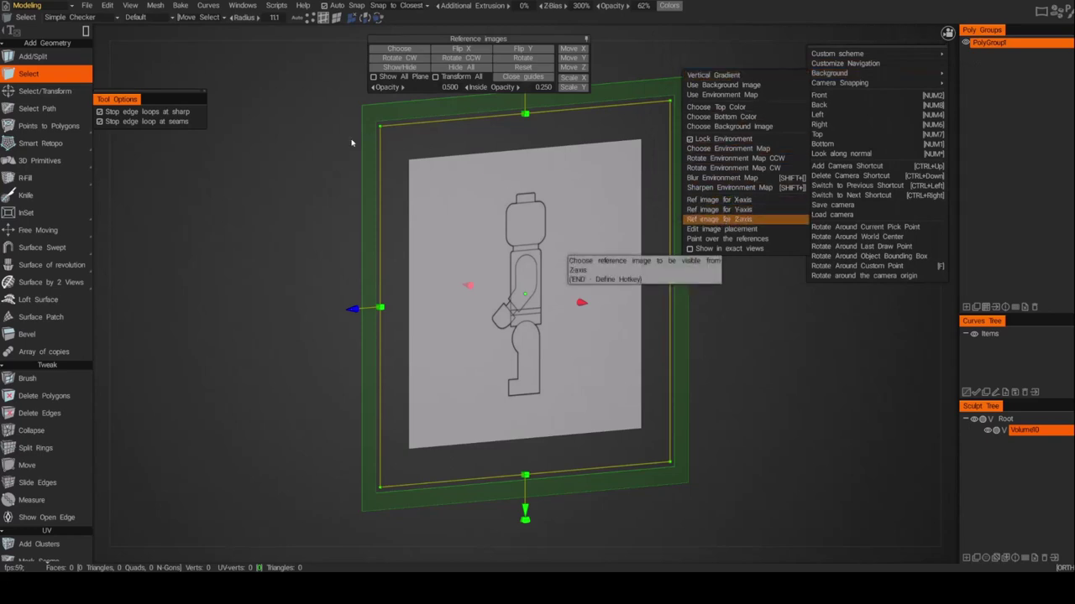
{"action": "double_click", "coordinate": [352, 143]}
Step: Examine both minifigure reference images from the side and front
{"action": "left_click_drag", "start_coordinate": [456, 274], "coordinate": [479, 257], "text": "alt"}
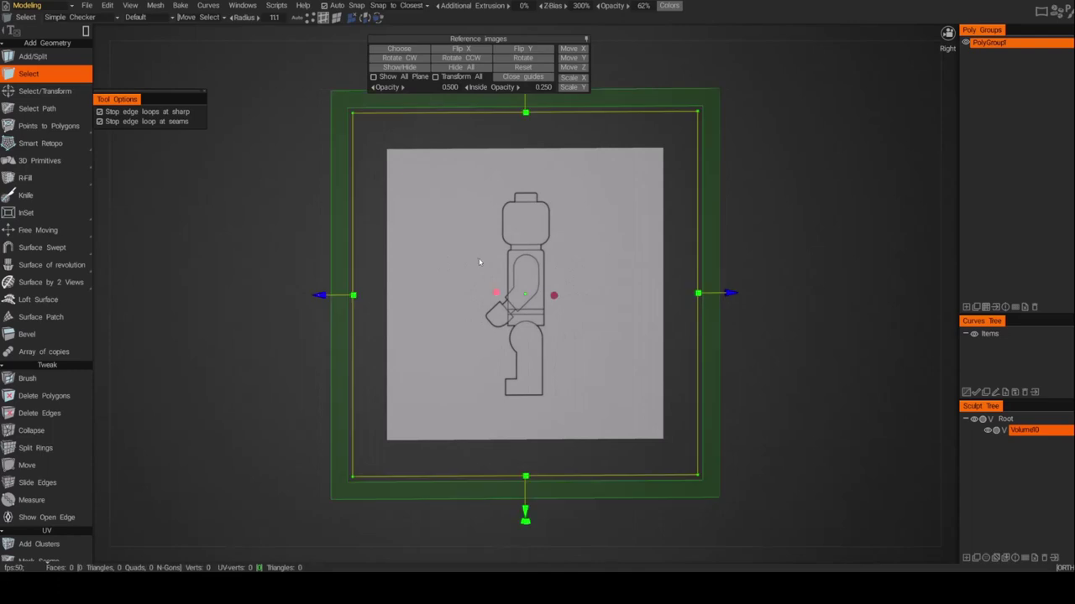
{"action": "key", "text": "alt"}
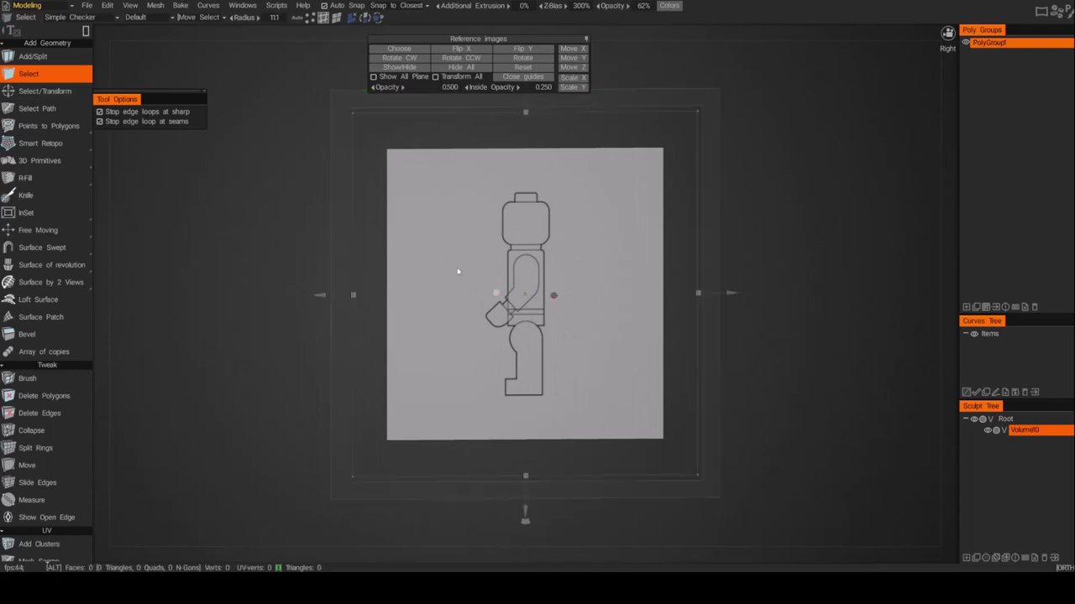
{"action": "mouse_move", "coordinate": [457, 271]}
{"action": "left_mouse_down", "text": "alt"}
{"action": "mouse_move", "coordinate": [532, 274]}
{"action": "mouse_move", "coordinate": [472, 272]}
{"action": "mouse_move", "coordinate": [445, 254]}
{"action": "left_mouse_up", "text": "alt"}
{"action": "key", "text": "alt"}
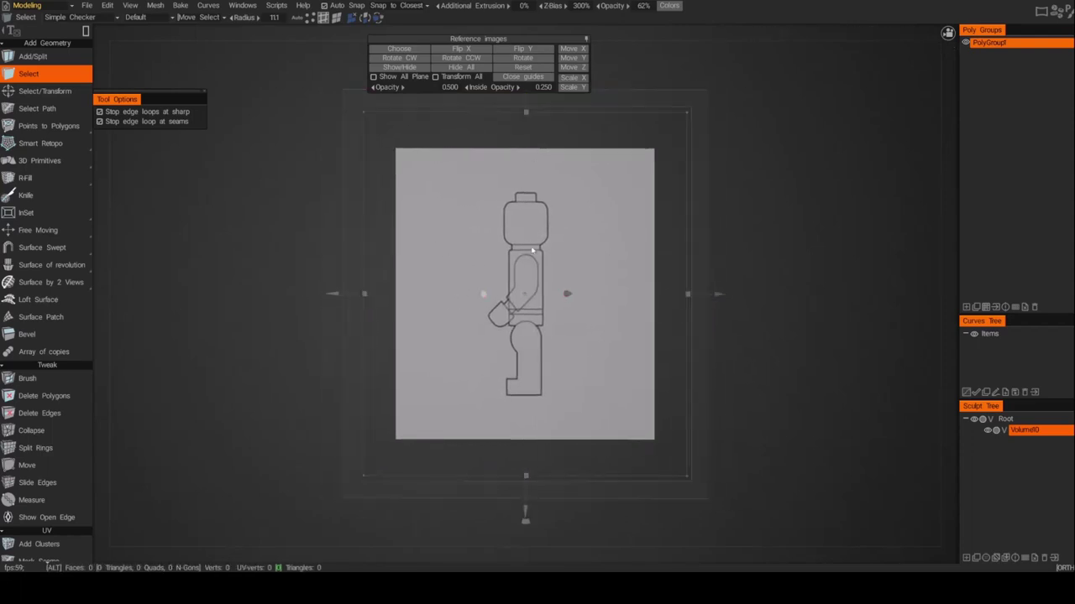
{"action": "middle_click_drag", "start_coordinate": [531, 250], "coordinate": [512, 274], "text": "alt"}
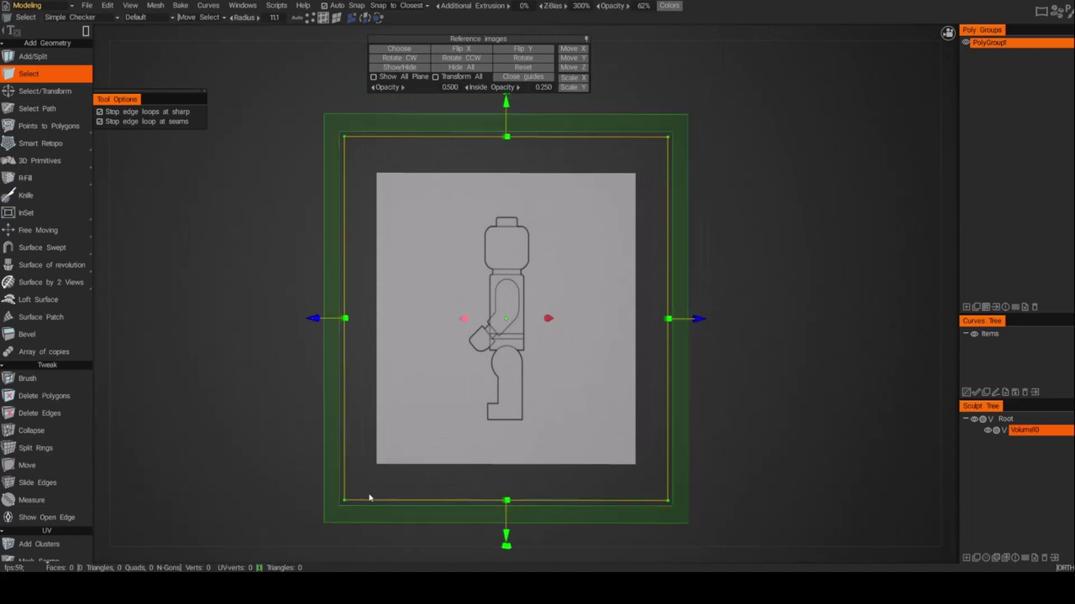
{"action": "key", "text": "alt"}
{"action": "left_click_drag", "start_coordinate": [453, 313], "coordinate": [493, 304], "text": "alt"}
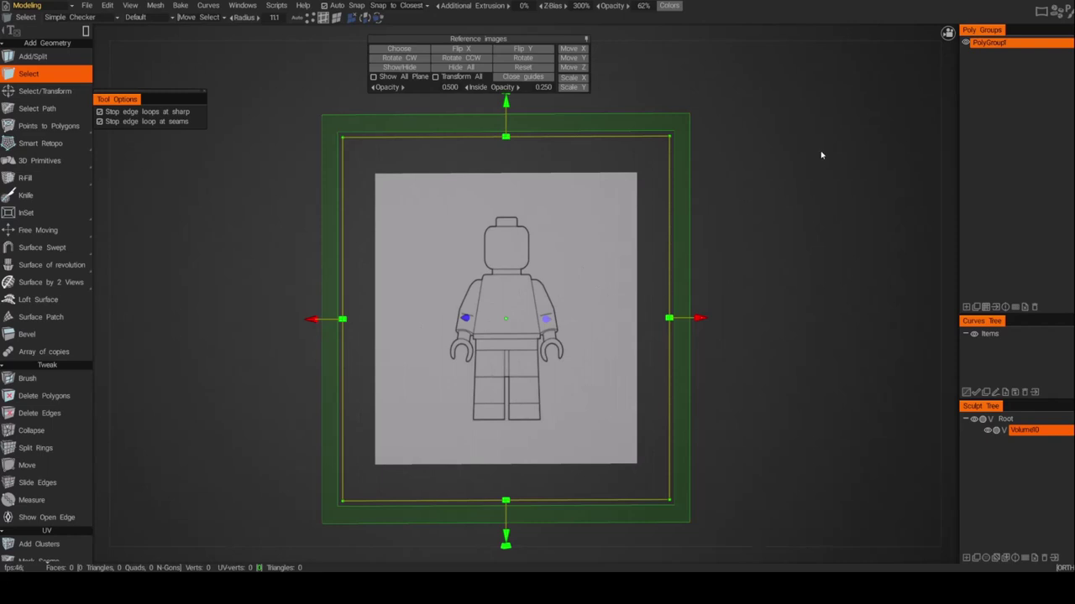
Step: Display the world axes and shift the front reference image slightly along X to center the figure on the vertical axis
{"action": "mouse_move", "coordinate": [900, 49]}
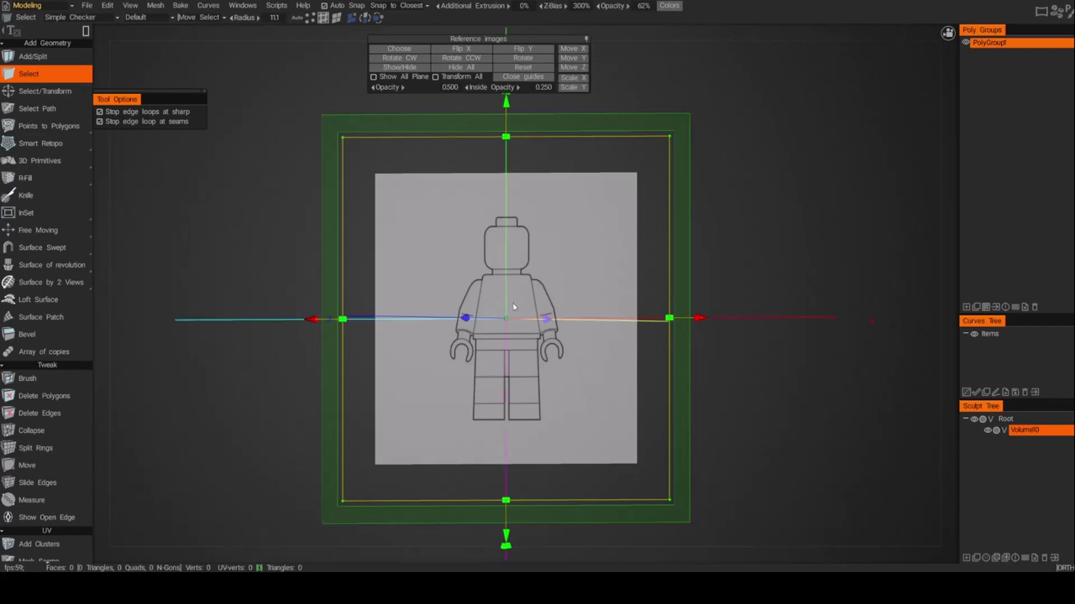
{"action": "left_click_drag", "start_coordinate": [513, 307], "coordinate": [544, 280], "text": "alt"}
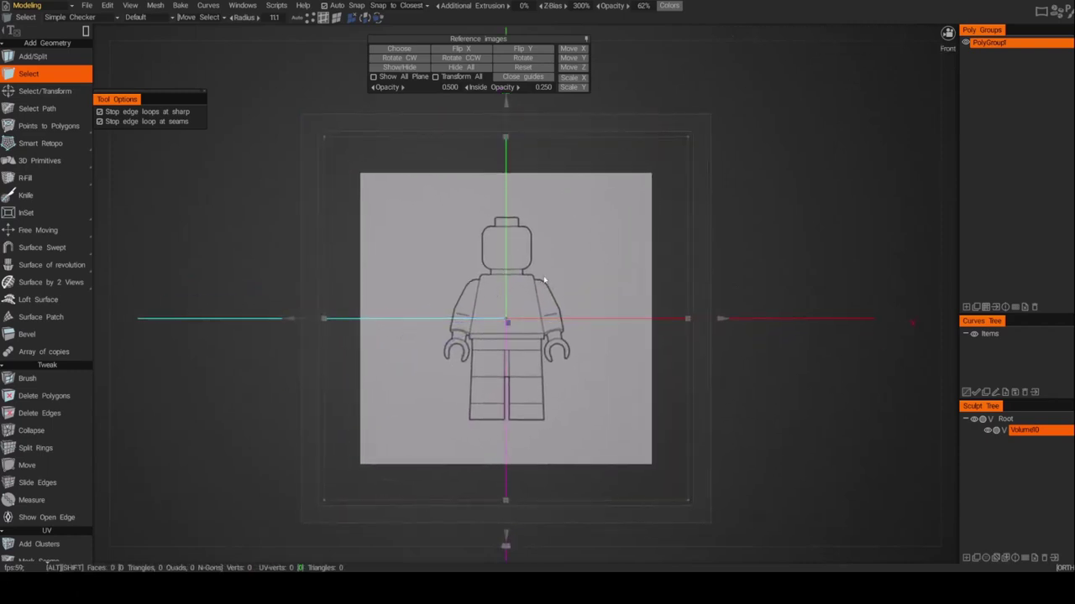
{"action": "right_click_drag", "start_coordinate": [522, 294], "coordinate": [637, 286], "text": "alt"}
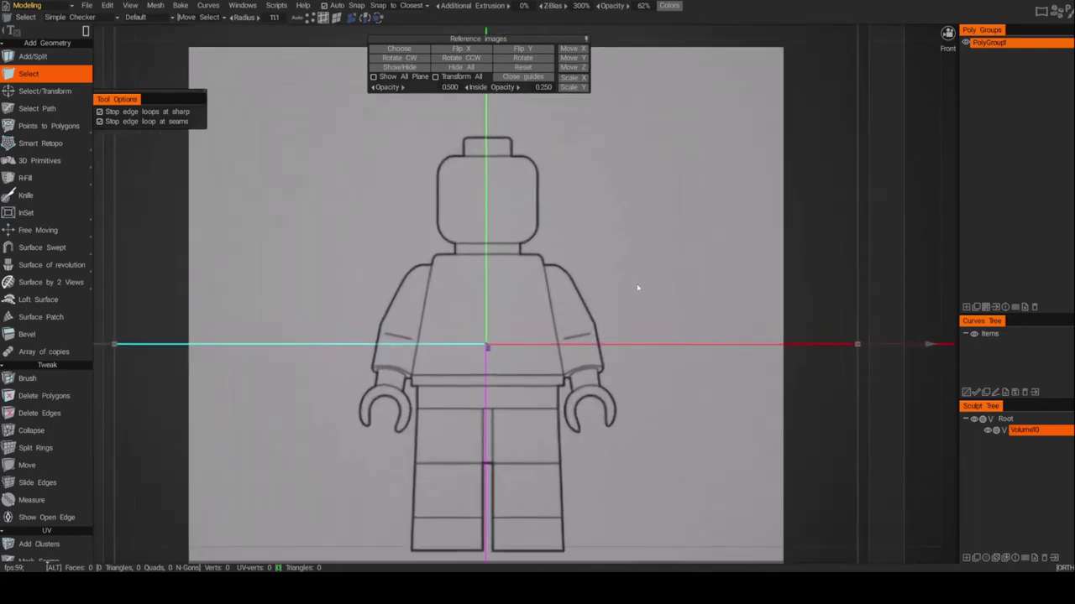
{"action": "middle_click_drag", "start_coordinate": [527, 461], "coordinate": [538, 369], "text": "alt"}
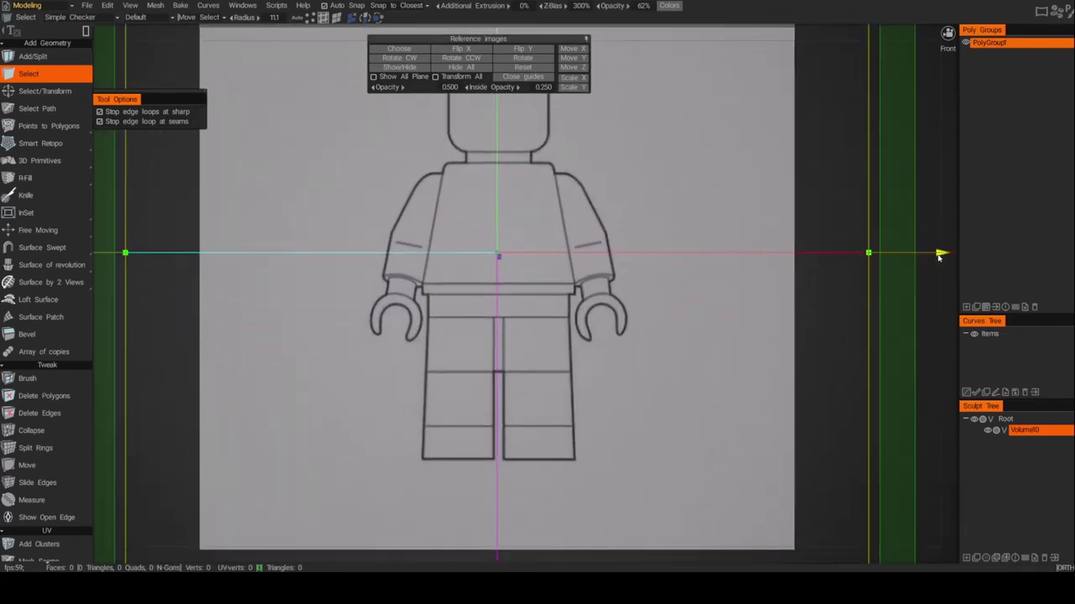
{"action": "right_click_drag", "start_coordinate": [824, 289], "coordinate": [799, 293], "text": "alt"}
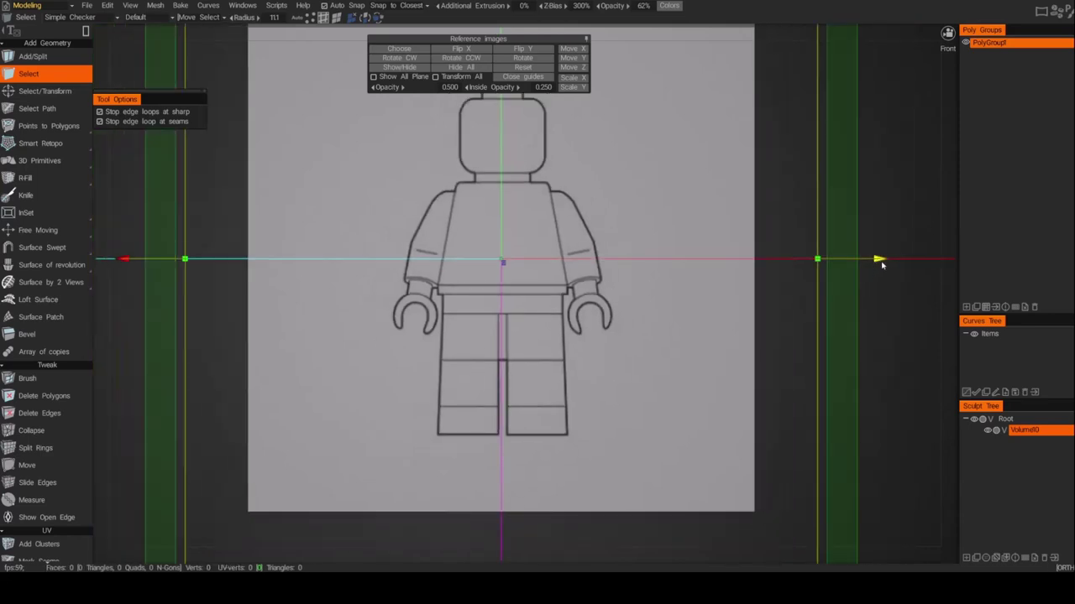
{"action": "mouse_move", "coordinate": [881, 261]}
{"action": "left_mouse_down"}
{"action": "mouse_move", "coordinate": [929, 261]}
{"action": "mouse_move", "coordinate": [880, 260]}
{"action": "left_mouse_up"}
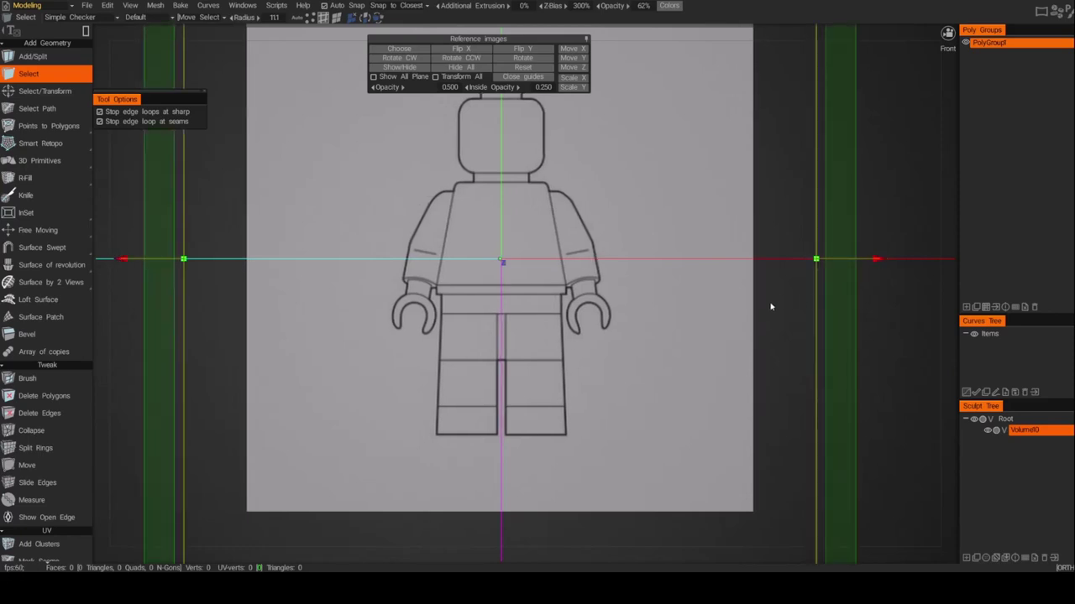
Step: Reposition the Reference Images panel slightly and close the image placement guides
{"action": "scroll", "coordinate": [733, 300], "scroll_direction": "down", "scroll_amount": 5}
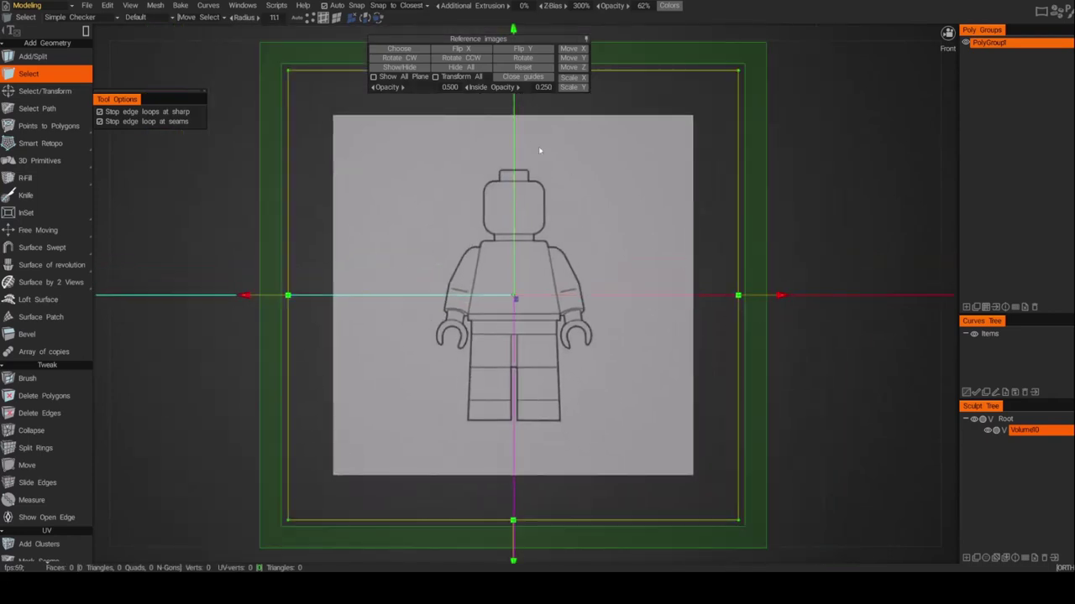
{"action": "left_click", "coordinate": [520, 77]}
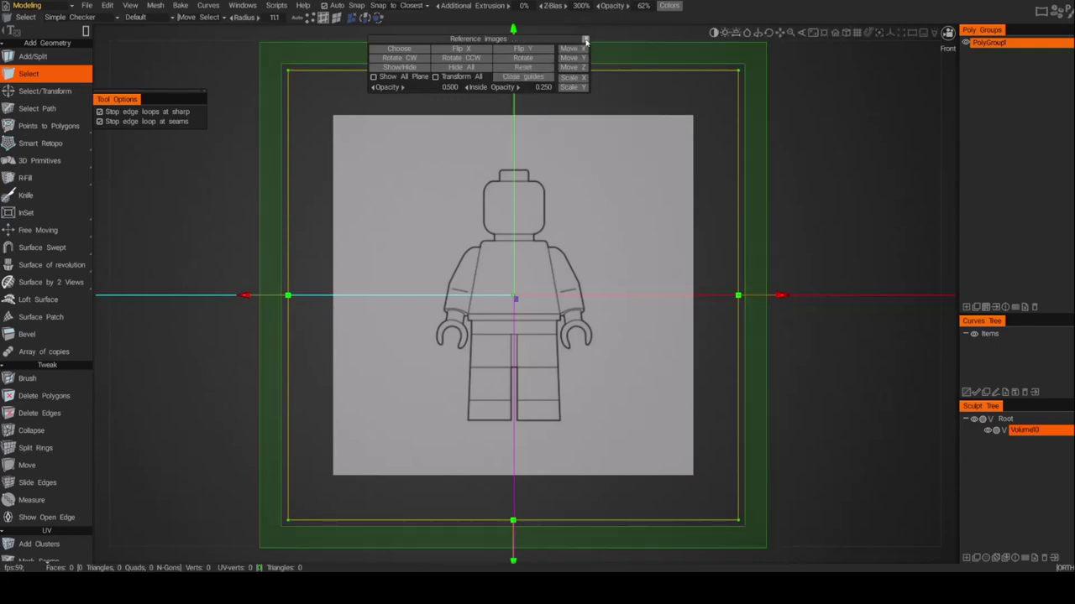
{"action": "left_click", "coordinate": [586, 40]}
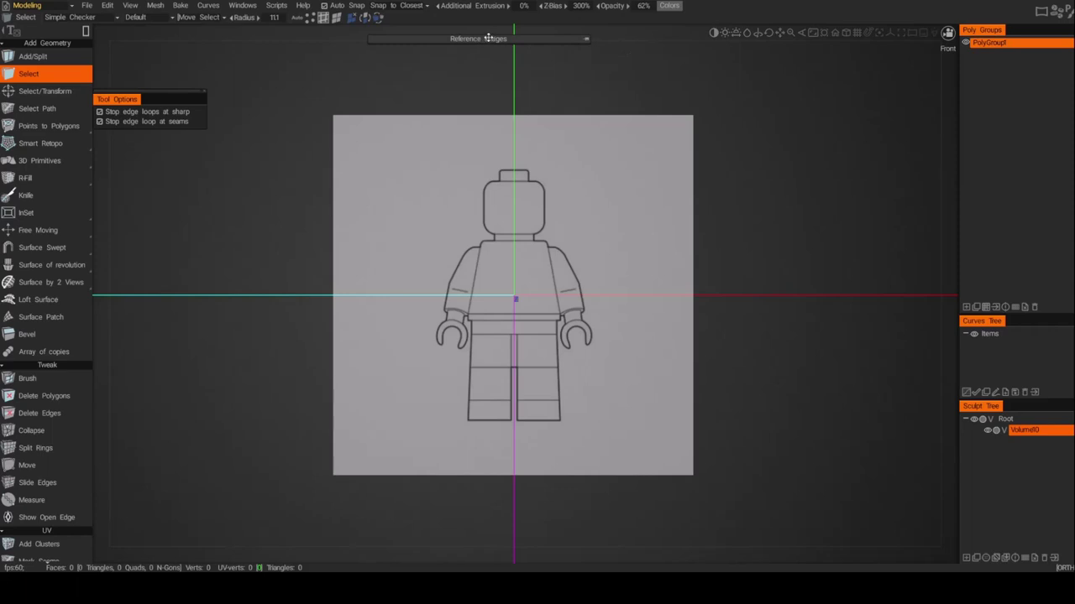
{"action": "left_click_drag", "start_coordinate": [488, 38], "coordinate": [509, 45]}
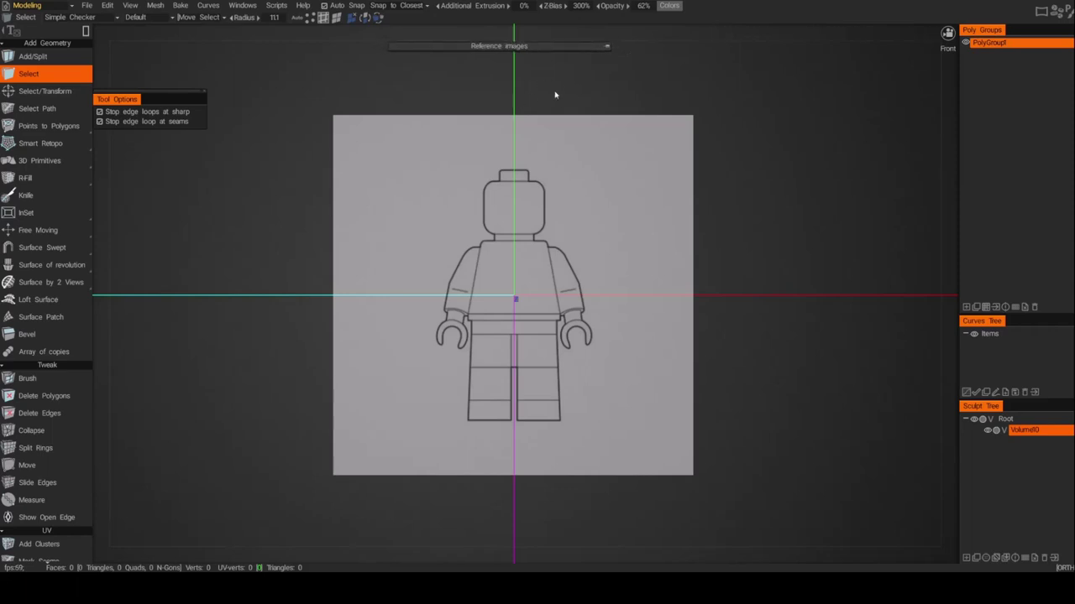
{"action": "left_click", "coordinate": [606, 46]}
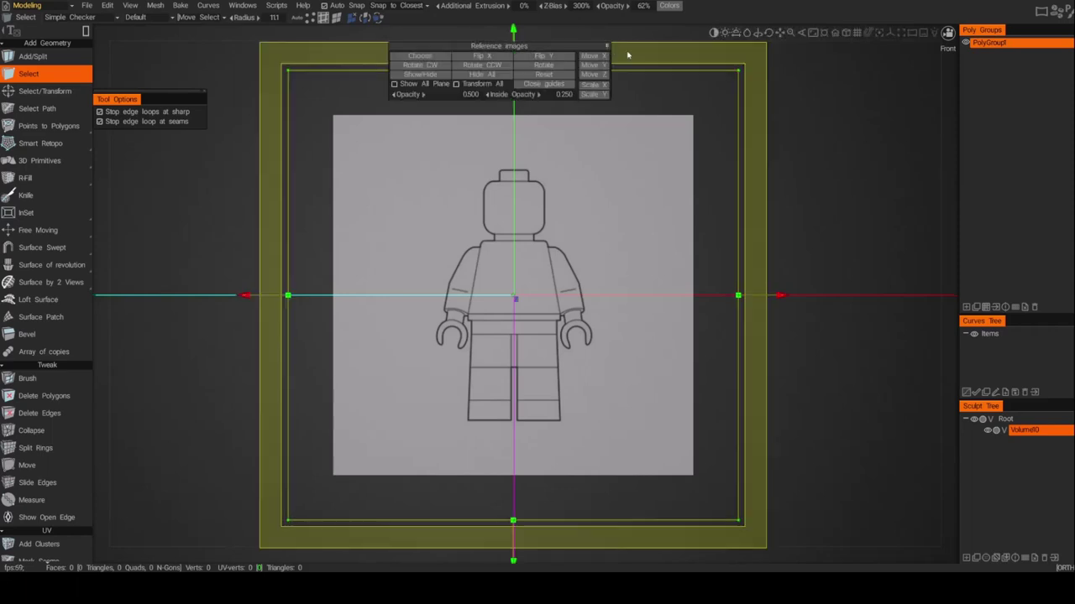
{"action": "left_click", "coordinate": [548, 88]}
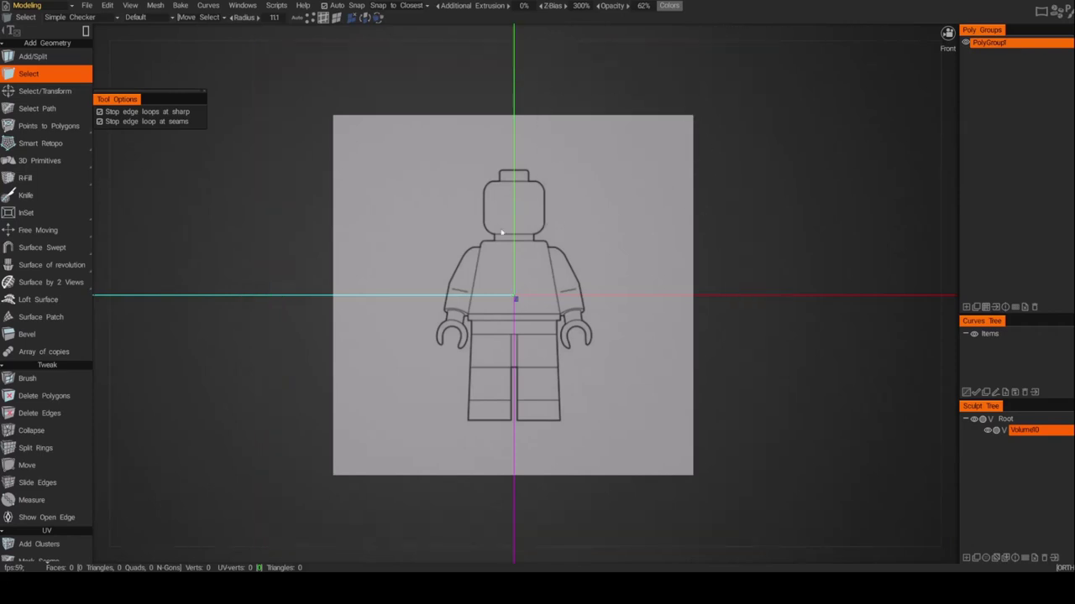
Step: Reopen the reference image placement guides and close them again
{"action": "left_click", "coordinate": [947, 34]}
{"action": "mouse_move", "coordinate": [847, 76]}
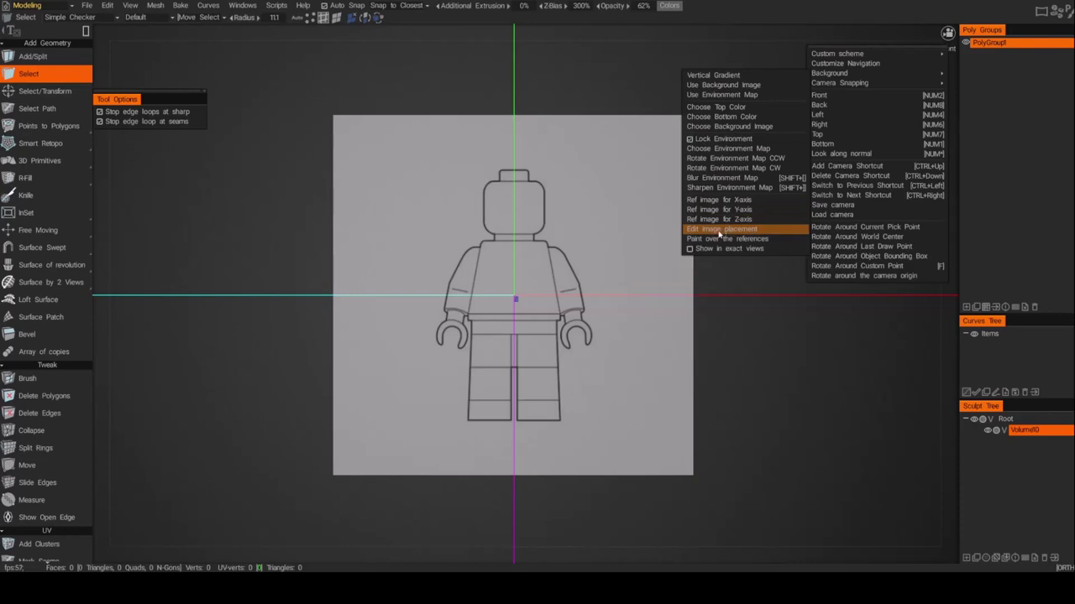
{"action": "left_click", "coordinate": [718, 232]}
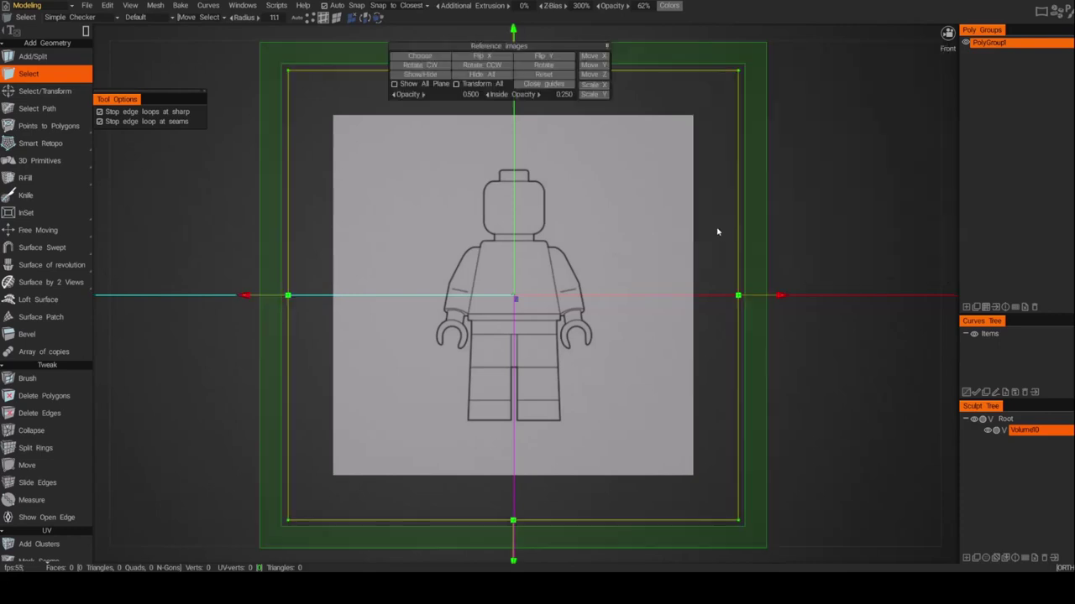
{"action": "left_click", "coordinate": [550, 85]}
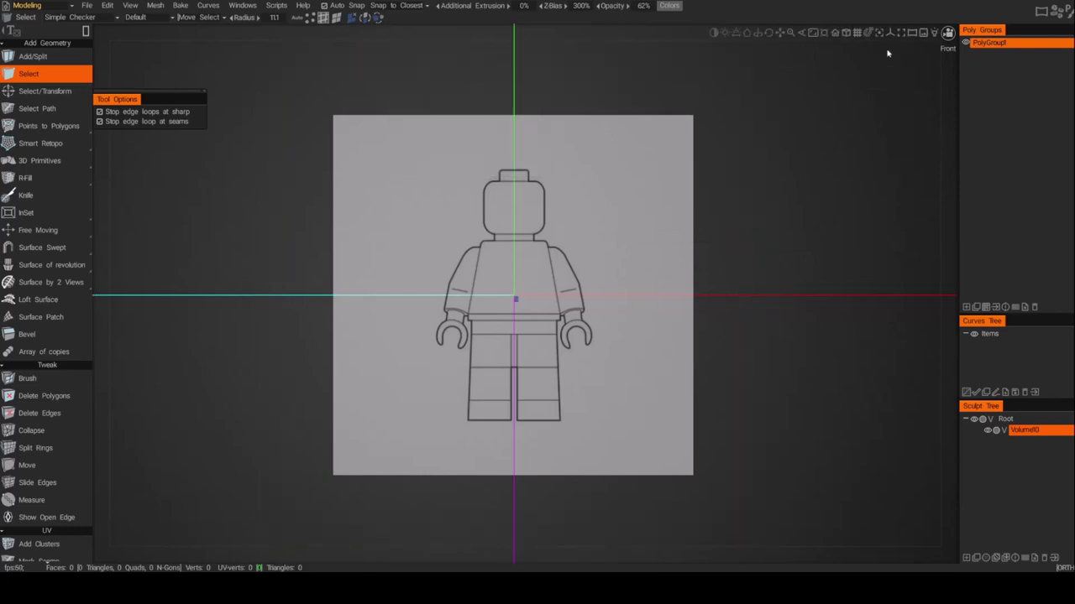
Step: Hide the world axes and size a cube primitive to about 137 × 96 × 96 over the minifigure's torso
{"action": "left_click", "coordinate": [890, 34]}
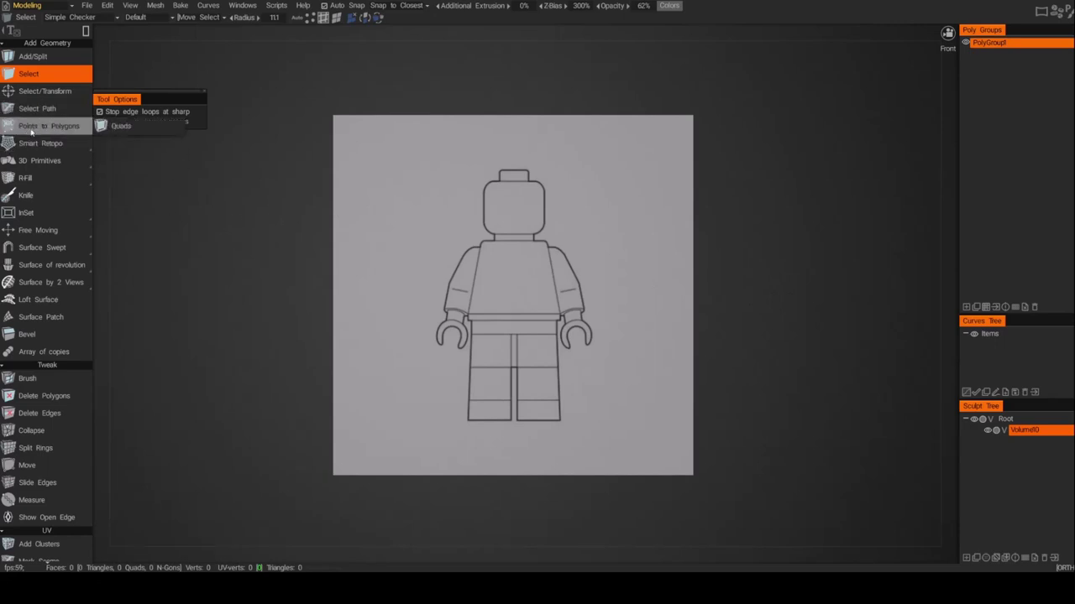
{"action": "left_click", "coordinate": [37, 161]}
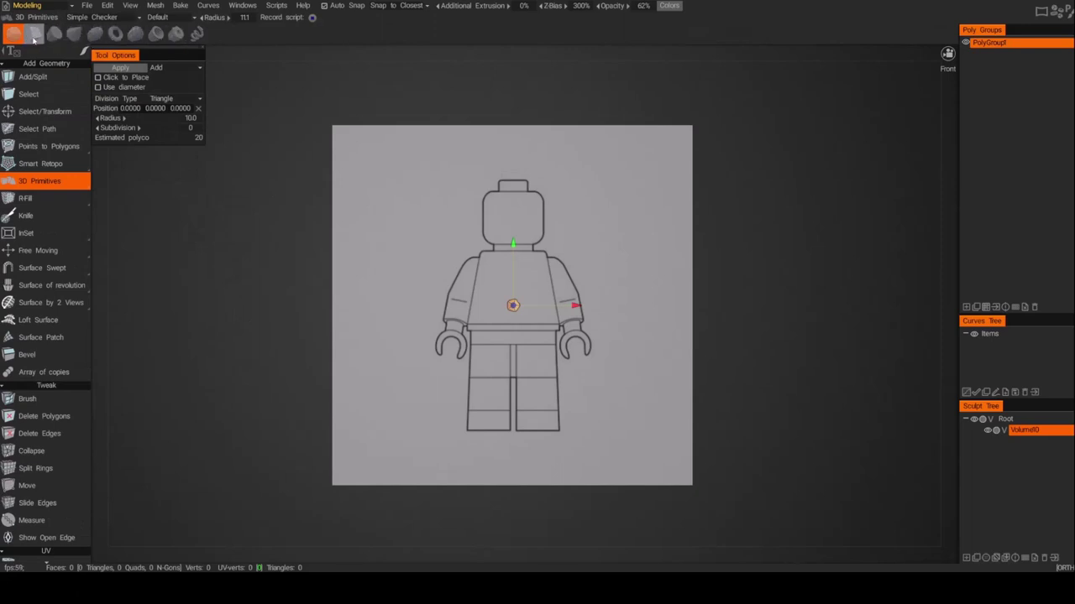
{"action": "left_click", "coordinate": [34, 34]}
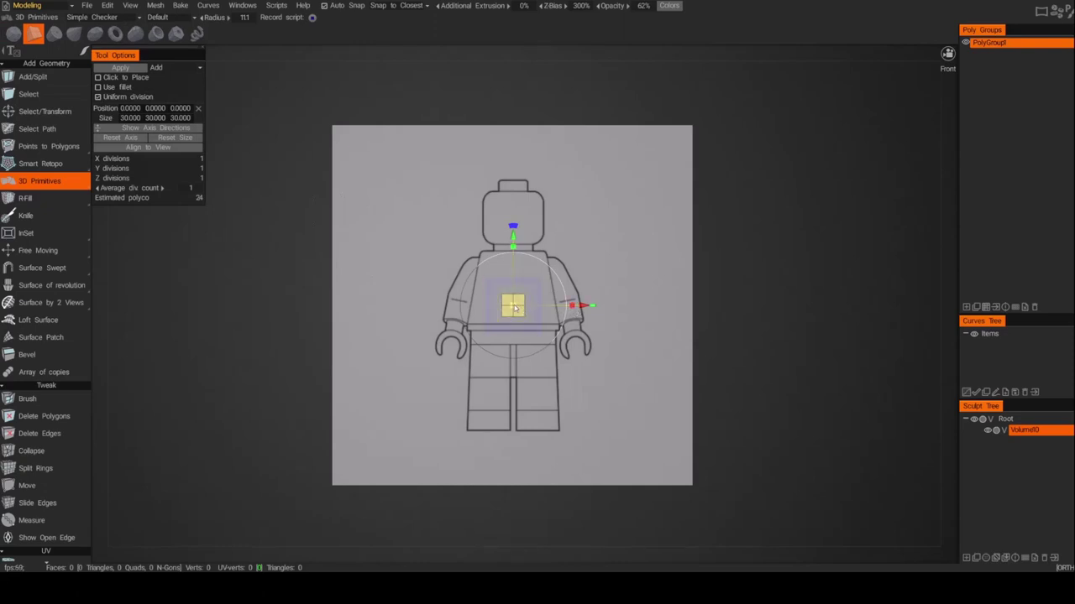
{"action": "left_click_drag", "start_coordinate": [515, 308], "coordinate": [592, 340]}
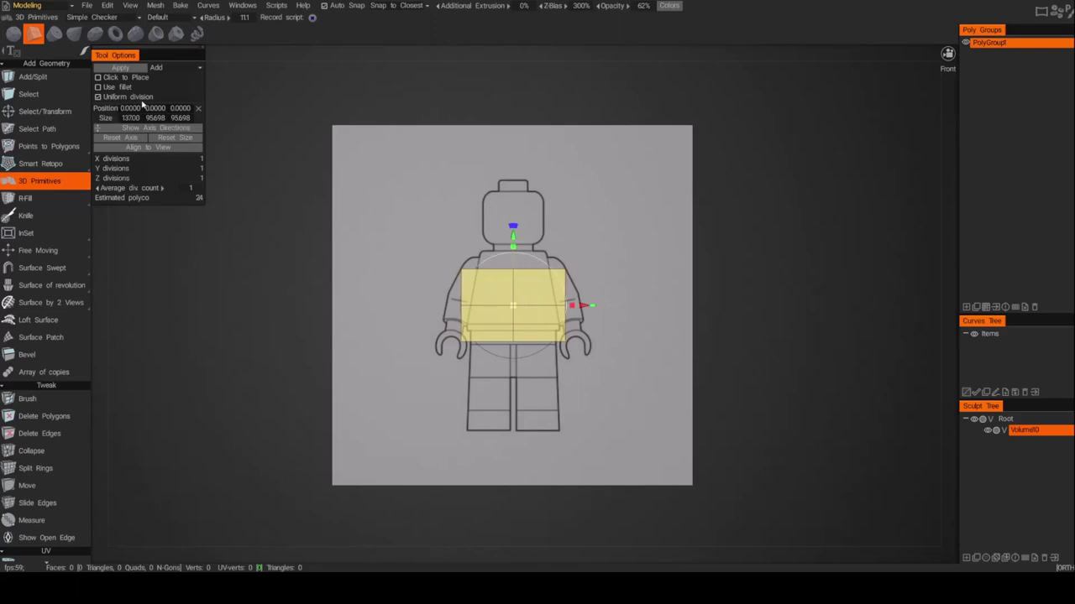
Step: Turn off uniform division for the torso cube and set its X, Y and Z divisions to 0
{"action": "left_click", "coordinate": [98, 97]}
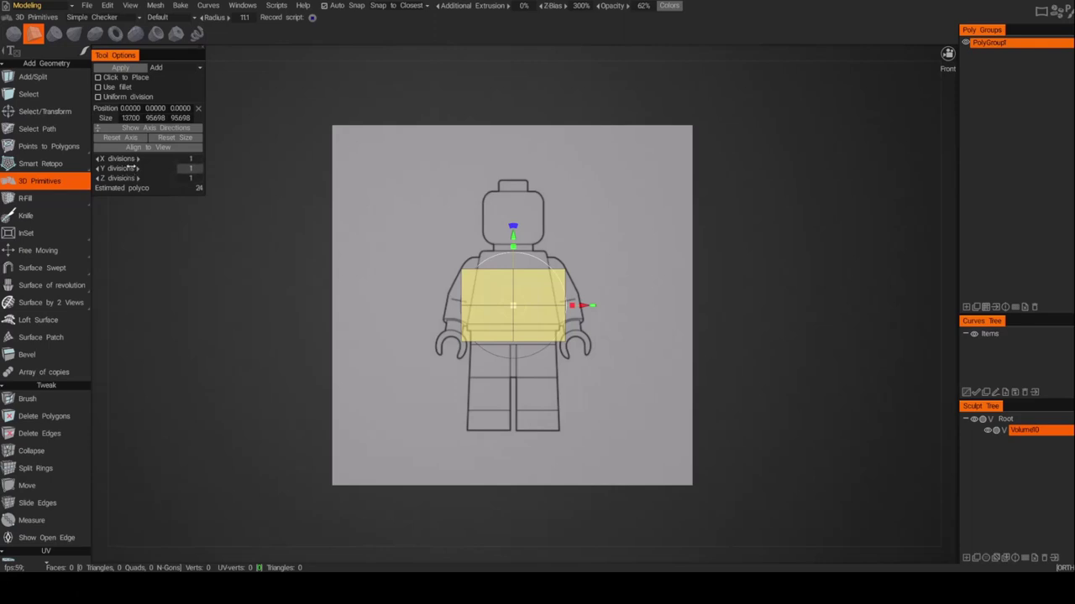
{"action": "left_click", "coordinate": [97, 97]}
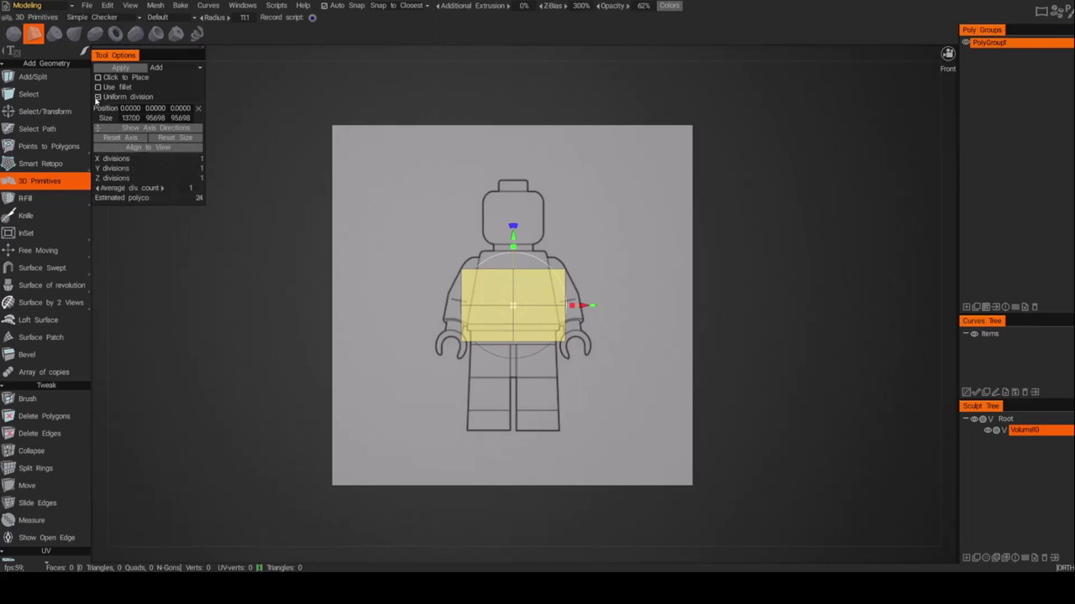
{"action": "left_click", "coordinate": [97, 97]}
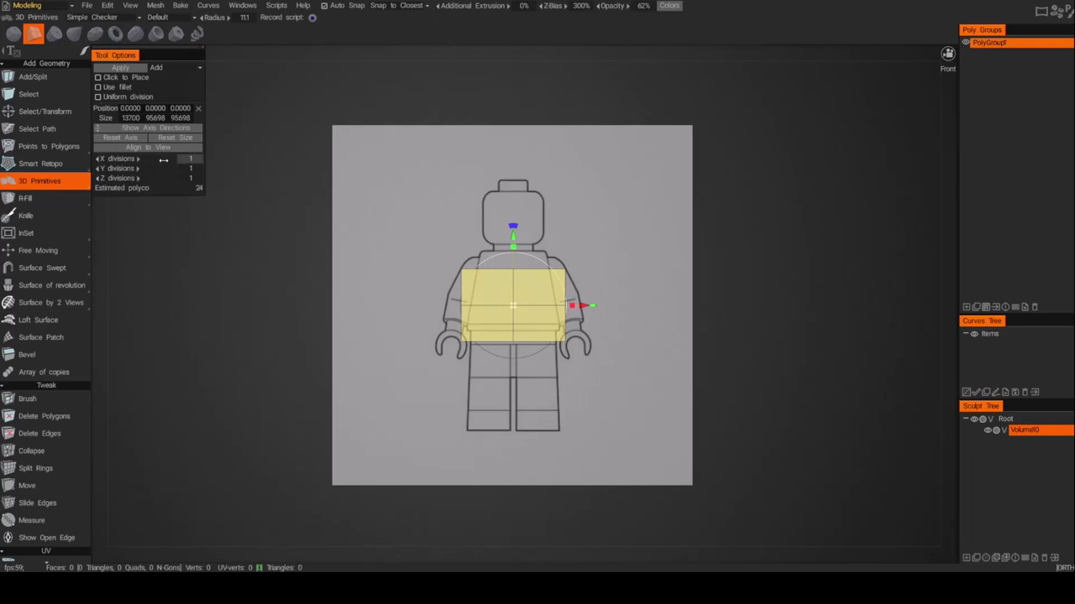
{"action": "left_click_drag", "start_coordinate": [158, 169], "coordinate": [141, 178]}
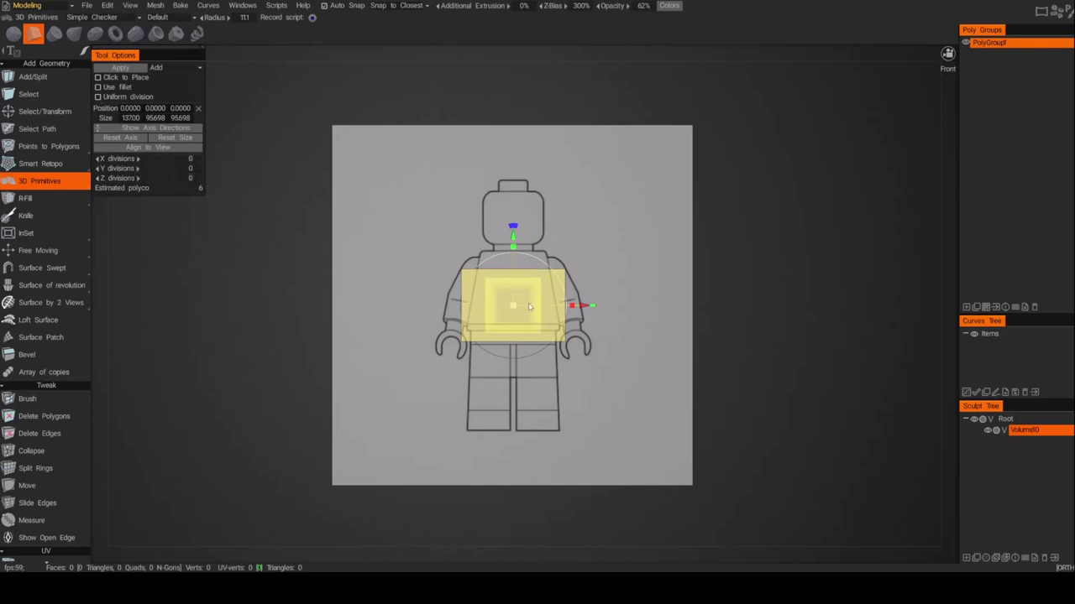
{"action": "right_click_drag", "start_coordinate": [497, 332], "coordinate": [519, 347], "text": "alt"}
{"action": "middle_click_drag", "start_coordinate": [519, 348], "coordinate": [515, 306], "text": "alt"}
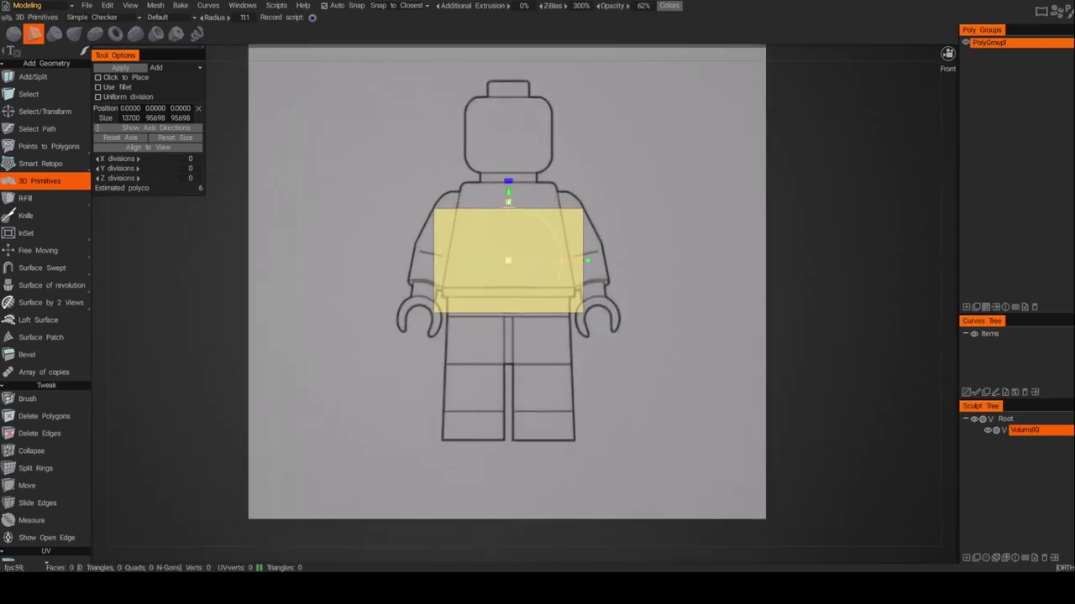
Step: Raise the torso cube to about Y 23.3 and resize it to about 120 wide and 97 high over the front reference
{"action": "left_click_drag", "start_coordinate": [509, 198], "coordinate": [508, 170]}
{"action": "left_click_drag", "start_coordinate": [507, 172], "coordinate": [508, 174]}
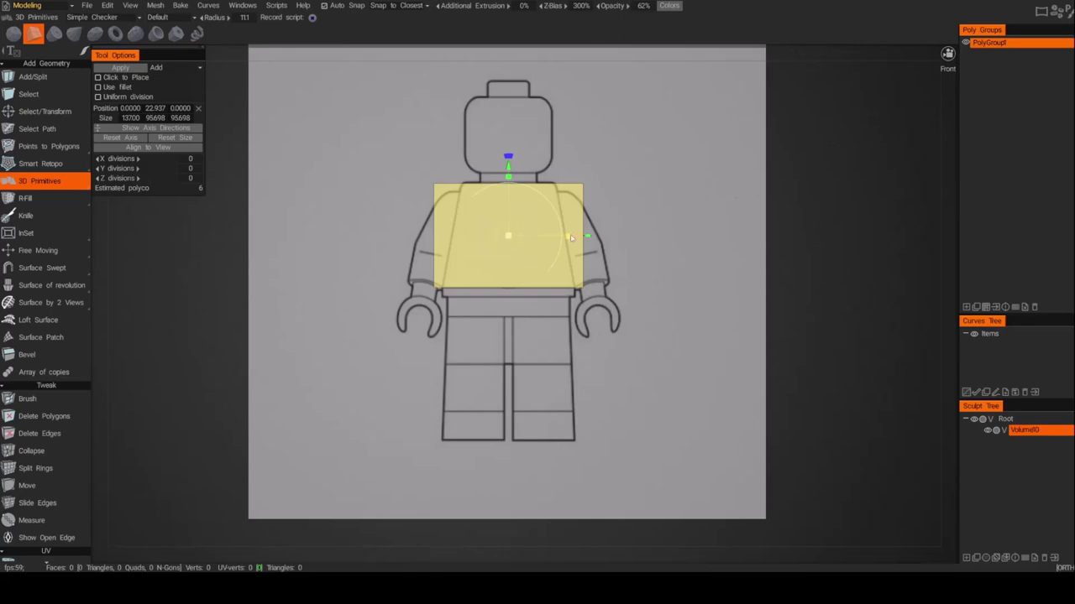
{"action": "left_click_drag", "start_coordinate": [567, 236], "coordinate": [561, 236]}
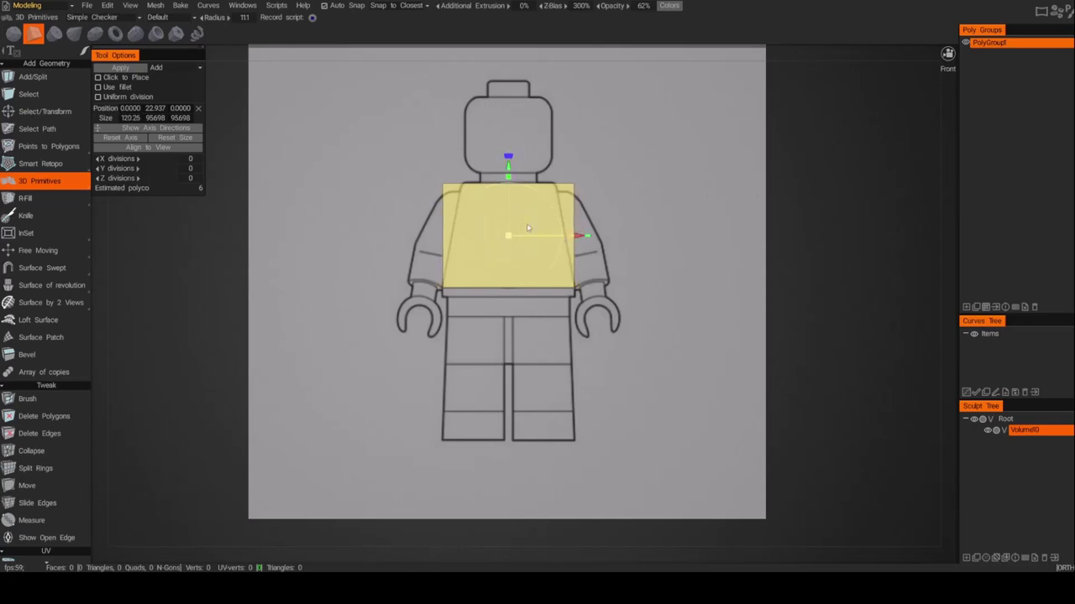
{"action": "left_click_drag", "start_coordinate": [508, 178], "coordinate": [508, 167]}
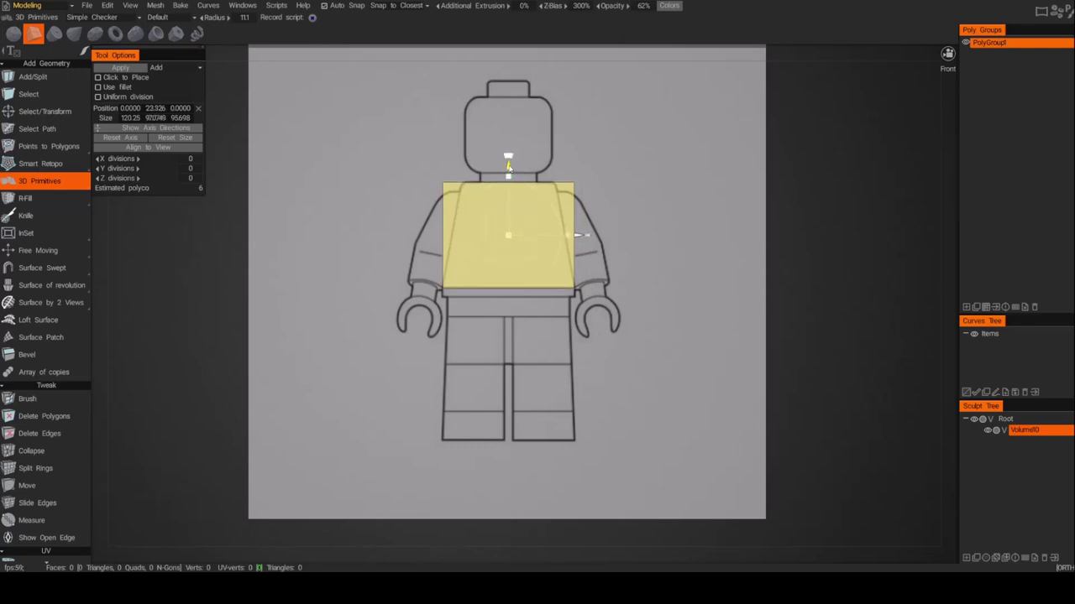
Step: Fit the cube's depth to the torso in the side view, about 62 at Z -1.17, and apply the primitive
{"action": "left_click", "coordinate": [122, 70]}
{"action": "left_click_drag", "start_coordinate": [300, 247], "coordinate": [470, 283], "text": "alt"}
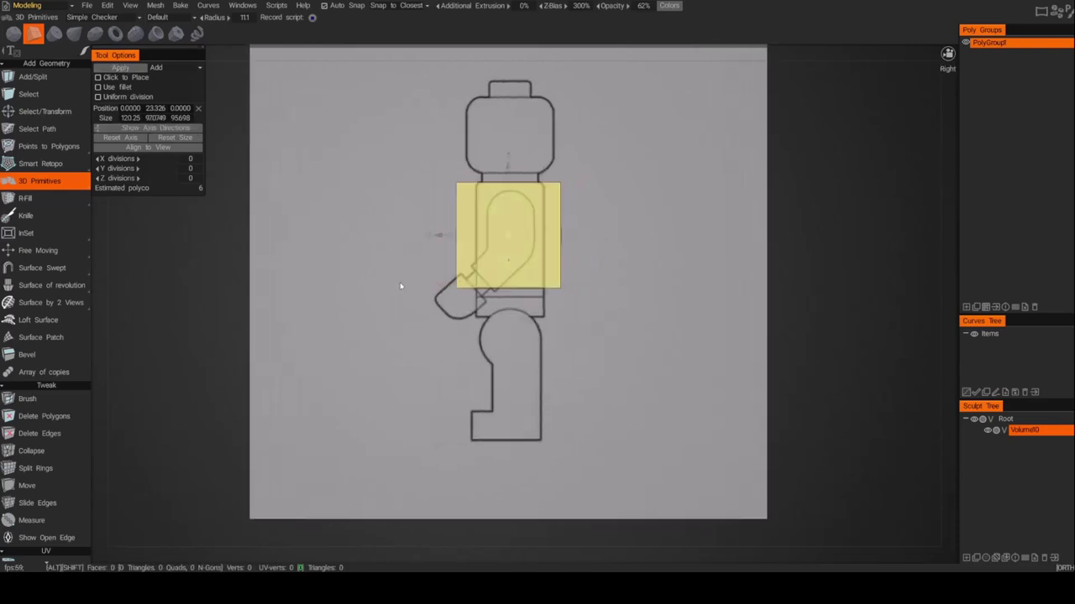
{"action": "left_click_drag", "start_coordinate": [450, 238], "coordinate": [390, 221]}
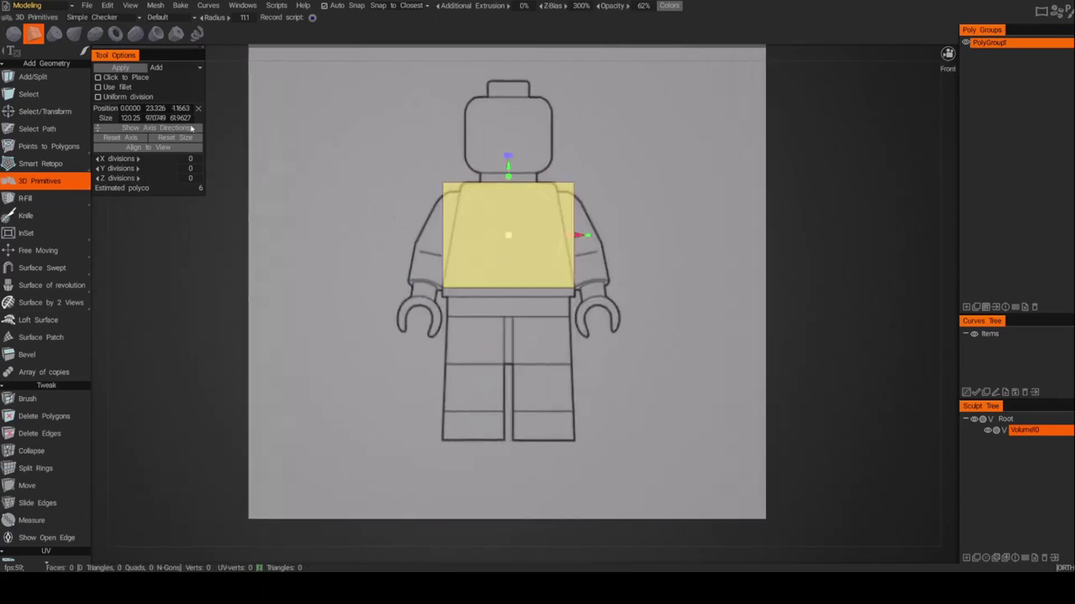
{"action": "left_click", "coordinate": [120, 68]}
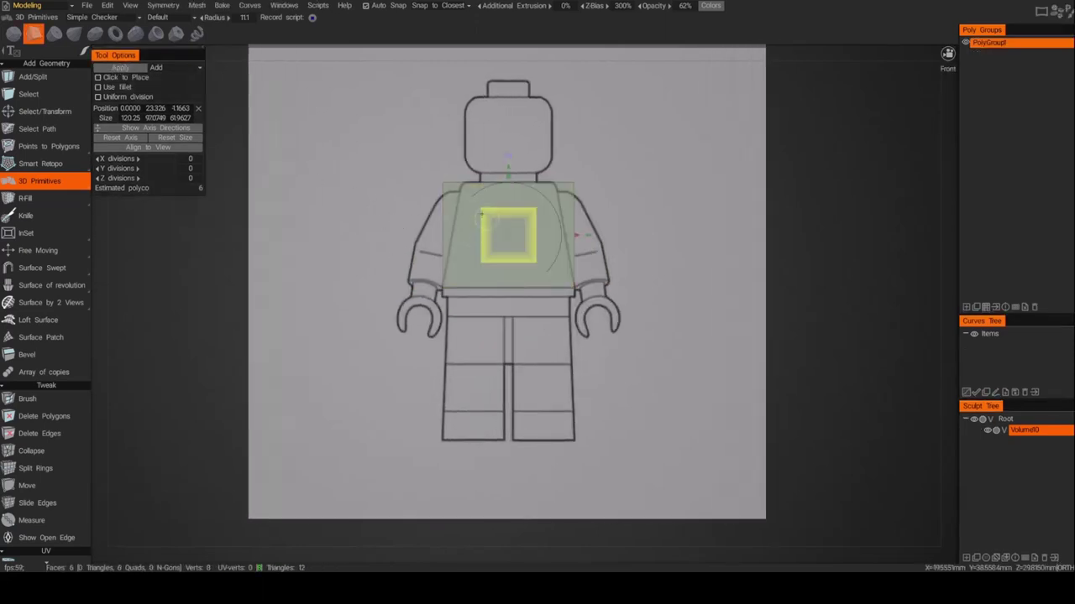
Step: Rename the cube's poly group to body and set the mesh opacity to 100%
{"action": "left_click", "coordinate": [966, 42]}
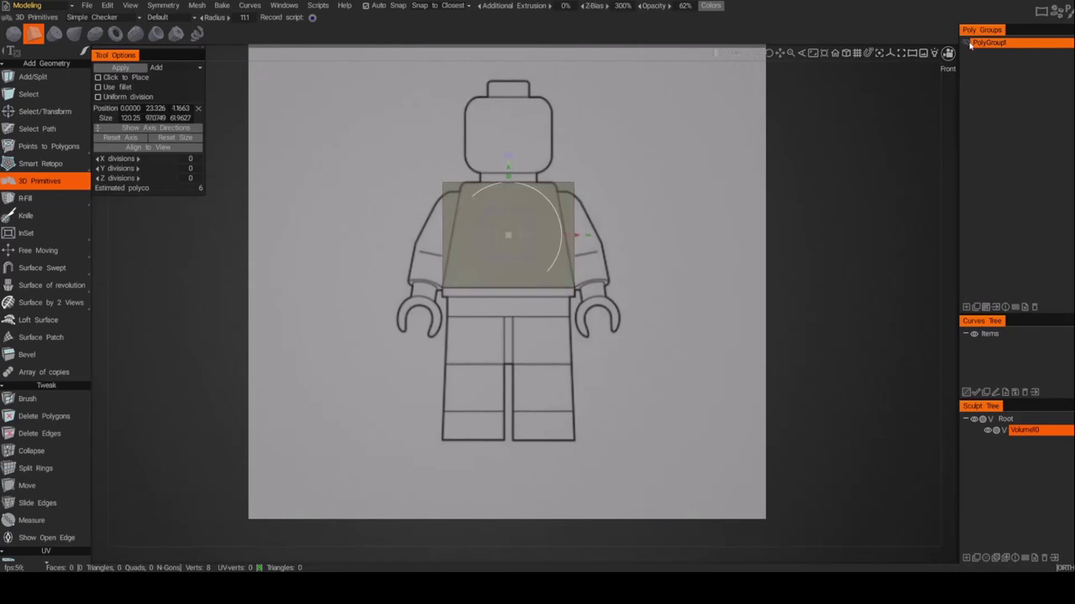
{"action": "left_click", "coordinate": [966, 43]}
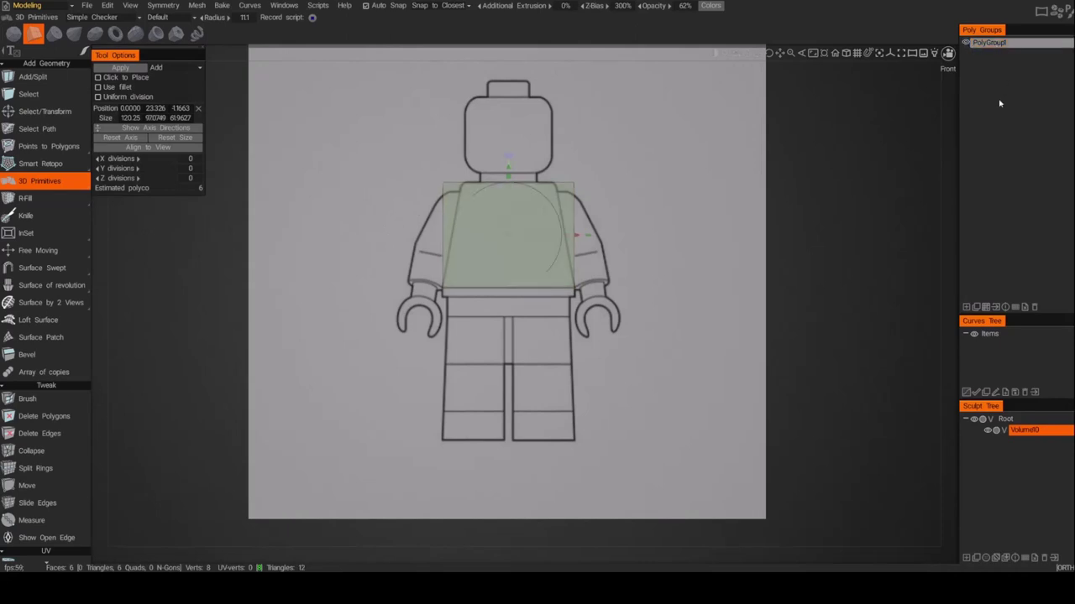
{"action": "type", "text": "body"}
{"action": "key", "text": "Return"}
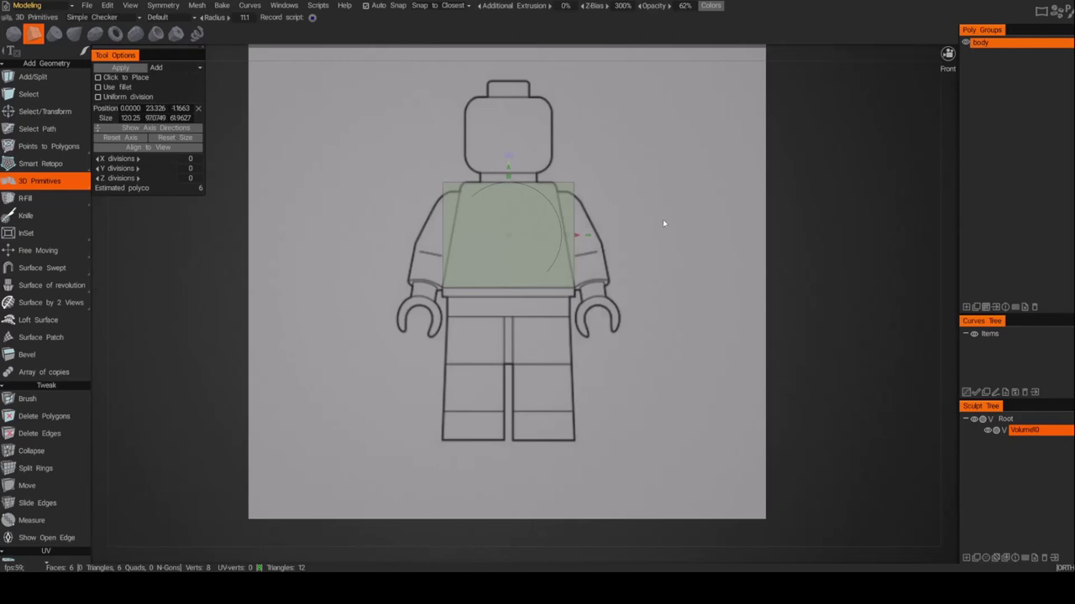
{"action": "left_click_drag", "start_coordinate": [653, 5], "coordinate": [697, 6]}
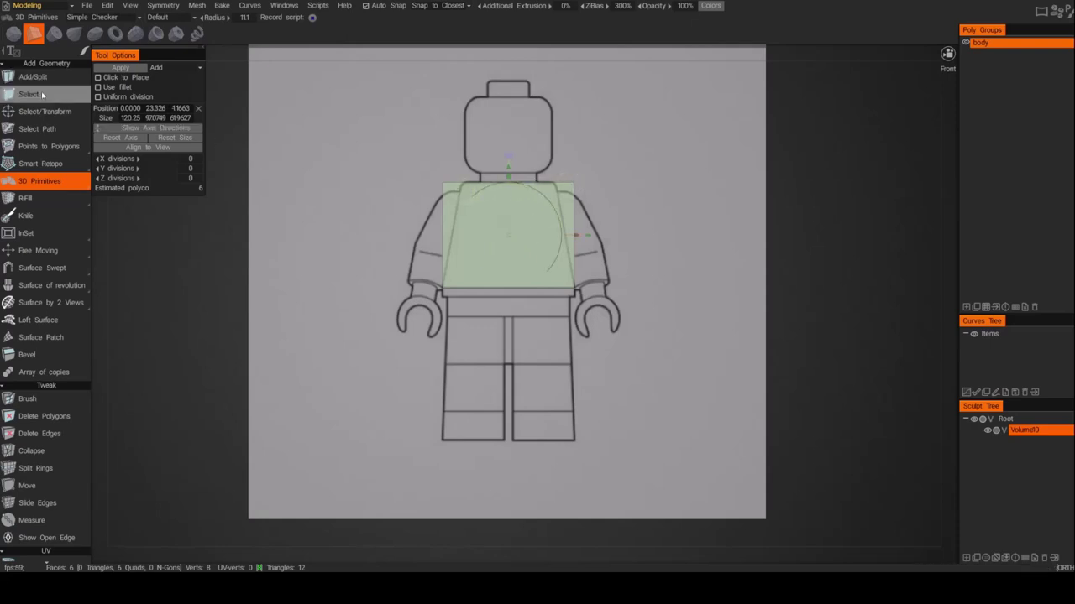
Step: Select the torso cube's top vertices with a rectangle selection and scale them inward along X to match the tapered shoulders
{"action": "left_click", "coordinate": [25, 215]}
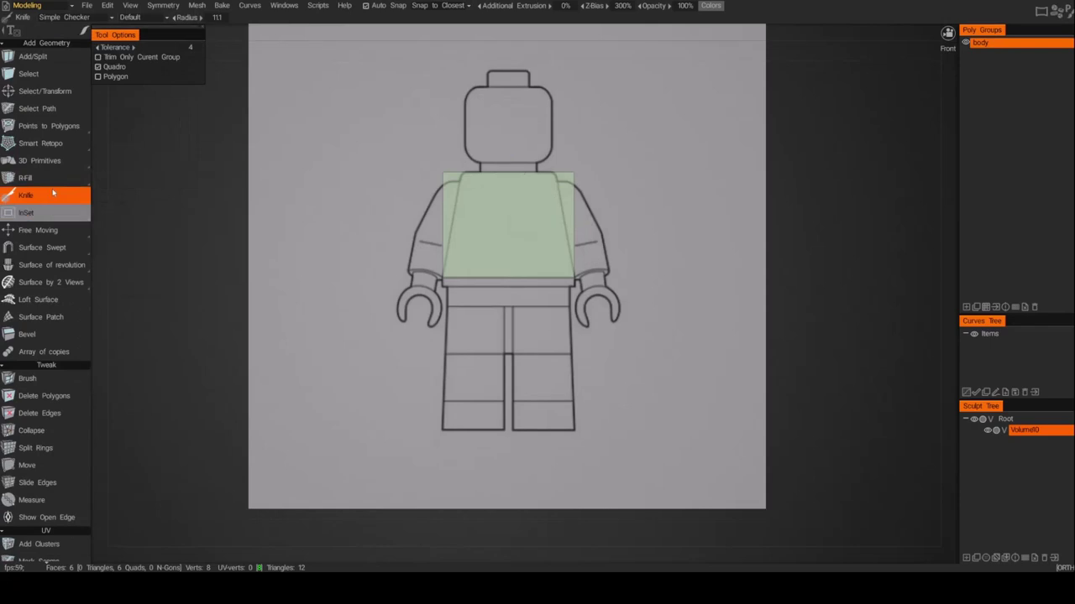
{"action": "left_click", "coordinate": [33, 74]}
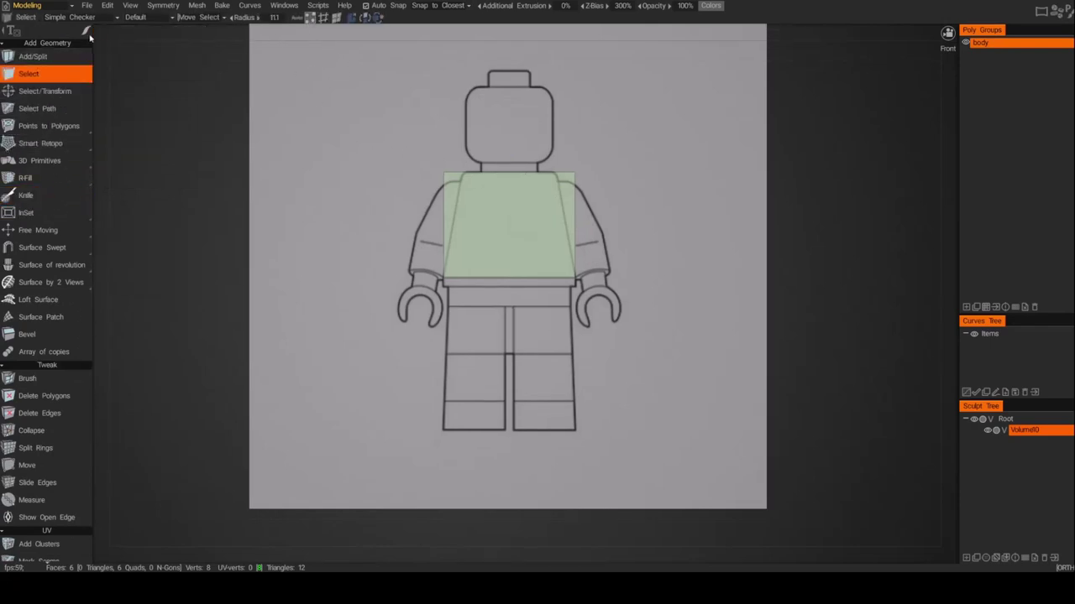
{"action": "mouse_move", "coordinate": [90, 33]}
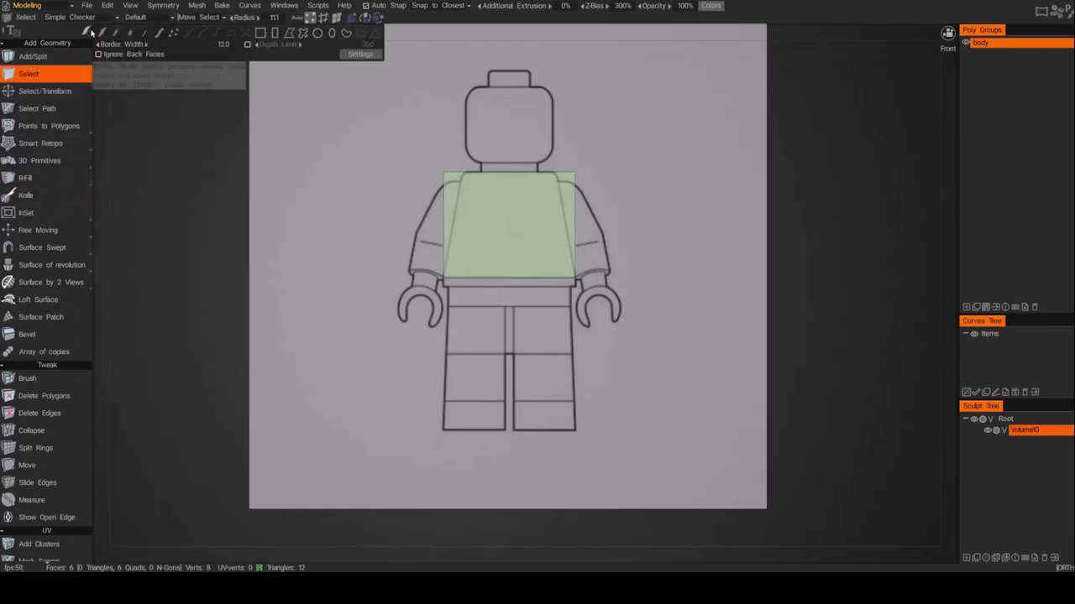
{"action": "left_click", "coordinate": [274, 32]}
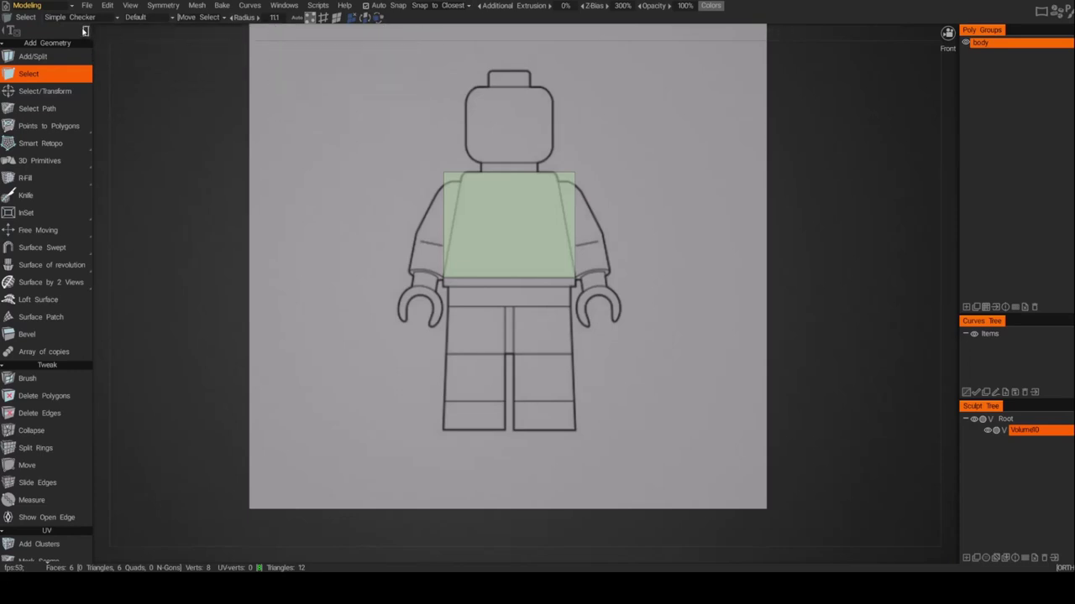
{"action": "mouse_move", "coordinate": [85, 31]}
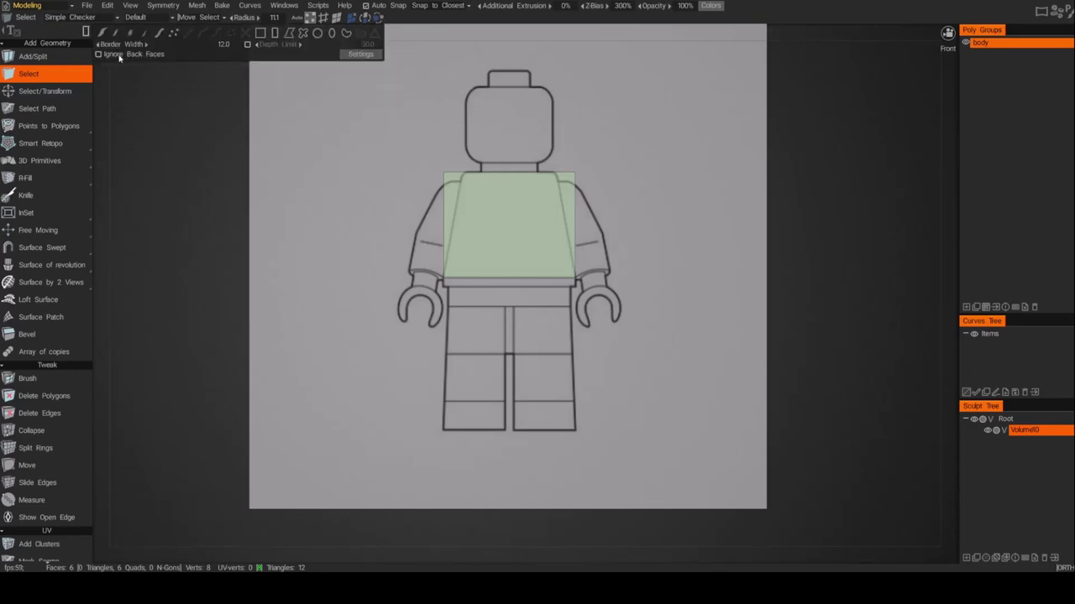
{"action": "mouse_move", "coordinate": [412, 148]}
{"action": "left_mouse_down"}
{"action": "mouse_move", "coordinate": [475, 186]}
{"action": "mouse_move", "coordinate": [634, 200]}
{"action": "left_mouse_up"}
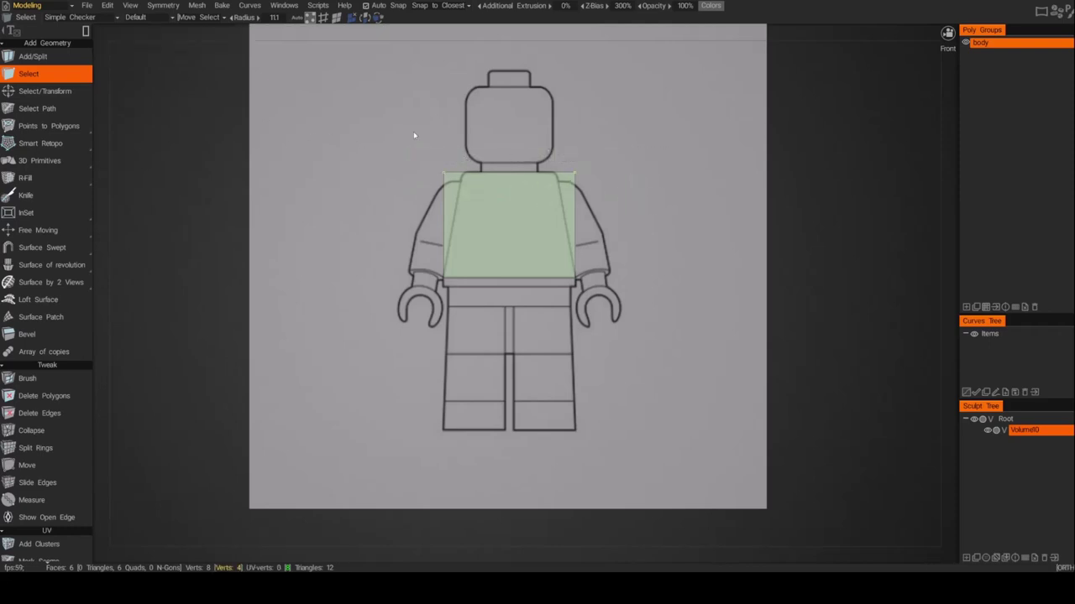
{"action": "mouse_move", "coordinate": [372, 184]}
{"action": "left_mouse_down", "text": "alt"}
{"action": "mouse_move", "coordinate": [460, 185]}
{"action": "mouse_move", "coordinate": [393, 183]}
{"action": "mouse_move", "coordinate": [383, 168]}
{"action": "left_mouse_up", "text": "alt"}
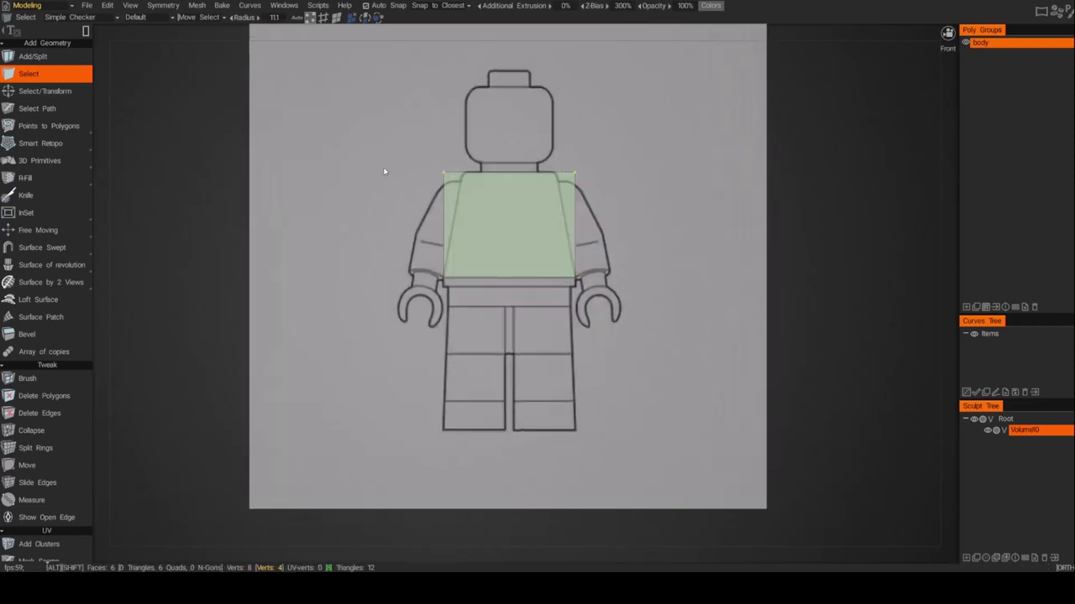
{"action": "left_click", "coordinate": [45, 91]}
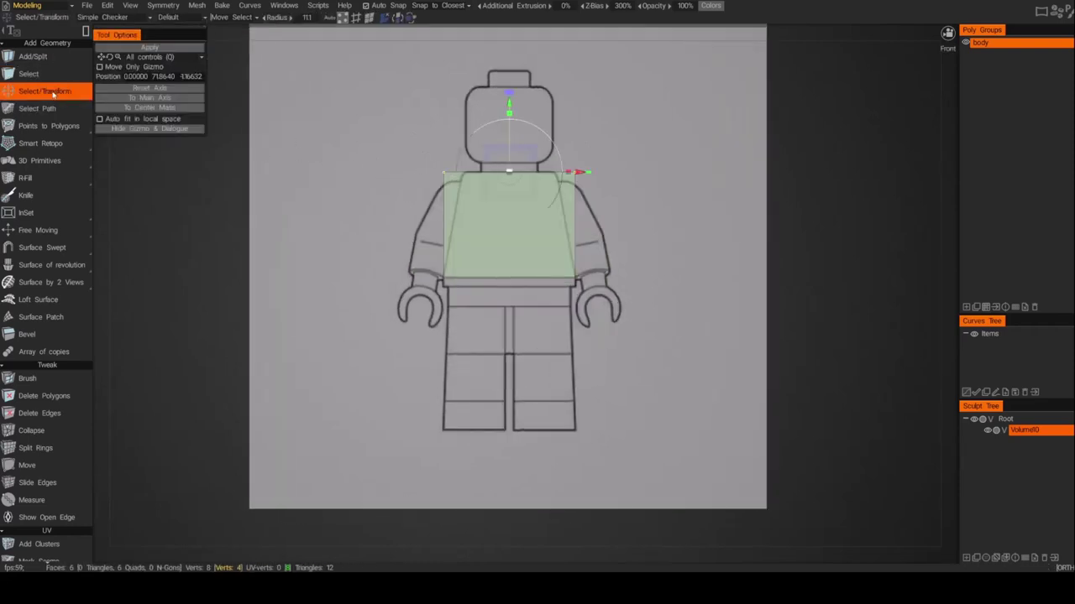
{"action": "left_click_drag", "start_coordinate": [578, 172], "coordinate": [550, 173]}
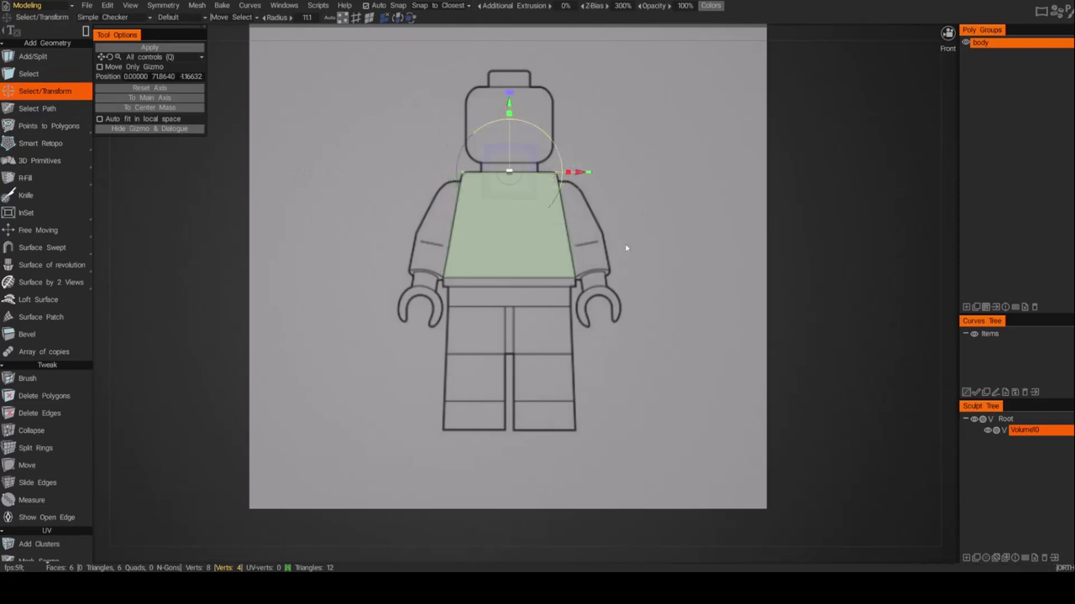
Step: Select the torso's bottom face and extrude it down to about Y -33.6, matching the lower edge of the hip band
{"action": "middle_click_drag", "start_coordinate": [508, 320], "coordinate": [496, 244], "text": "alt"}
{"action": "right_click_drag", "start_coordinate": [496, 244], "coordinate": [549, 243], "text": "alt"}
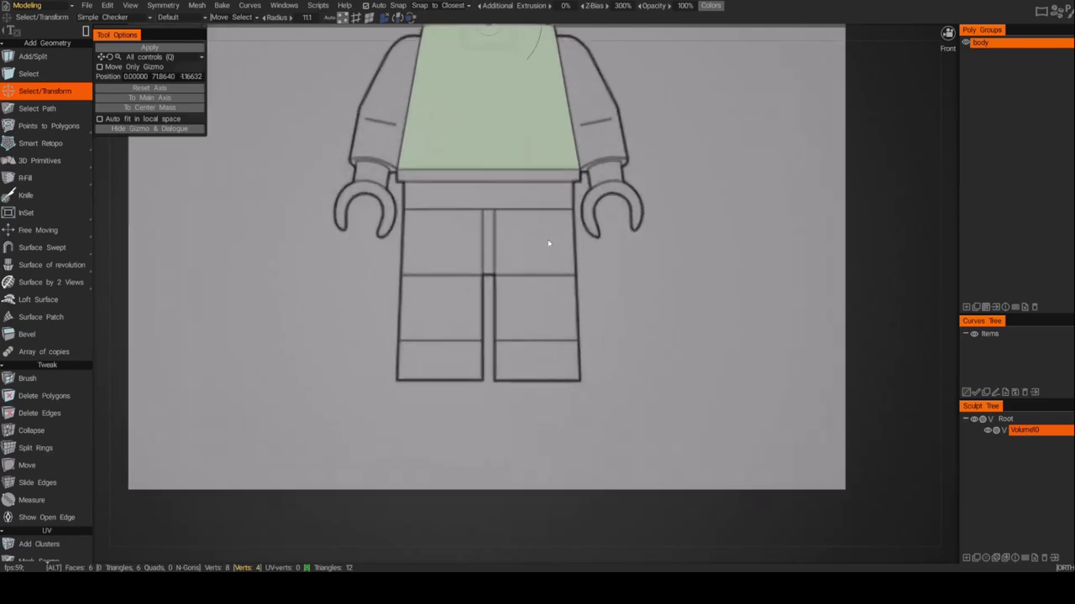
{"action": "middle_click_drag", "start_coordinate": [548, 243], "coordinate": [518, 232], "text": "alt"}
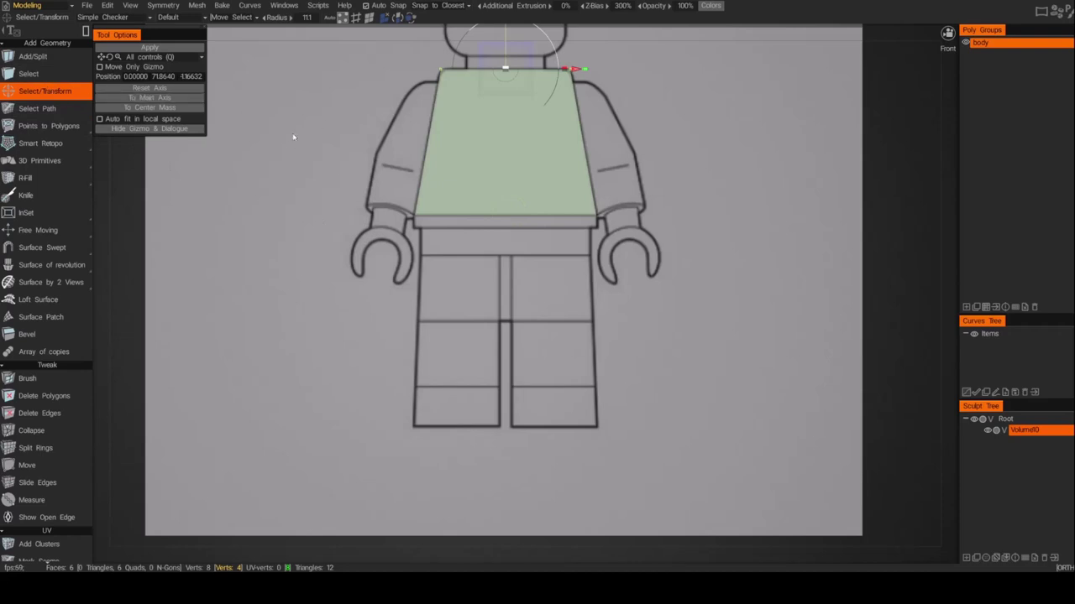
{"action": "left_click", "coordinate": [368, 19]}
{"action": "left_click_drag", "start_coordinate": [351, 237], "coordinate": [393, 235], "text": "alt"}
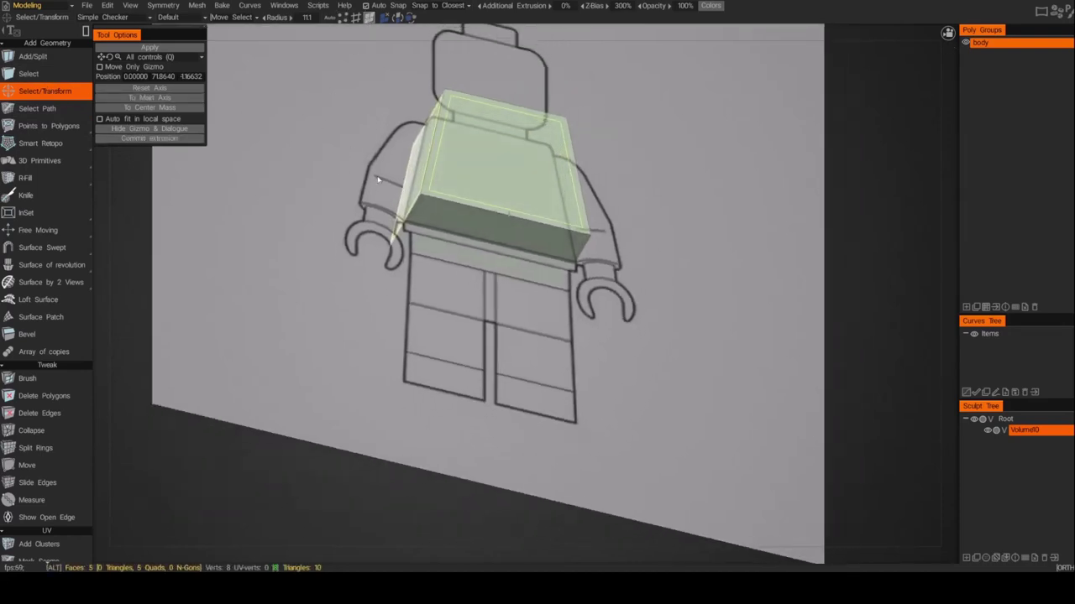
{"action": "left_click", "coordinate": [487, 240]}
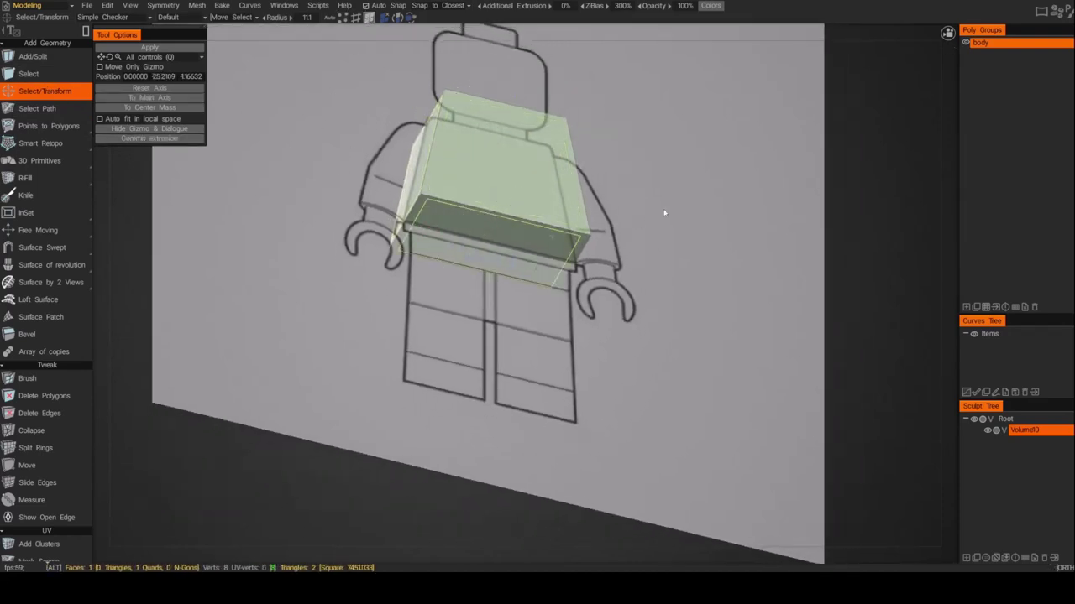
{"action": "left_click_drag", "start_coordinate": [511, 204], "coordinate": [707, 256], "text": "alt"}
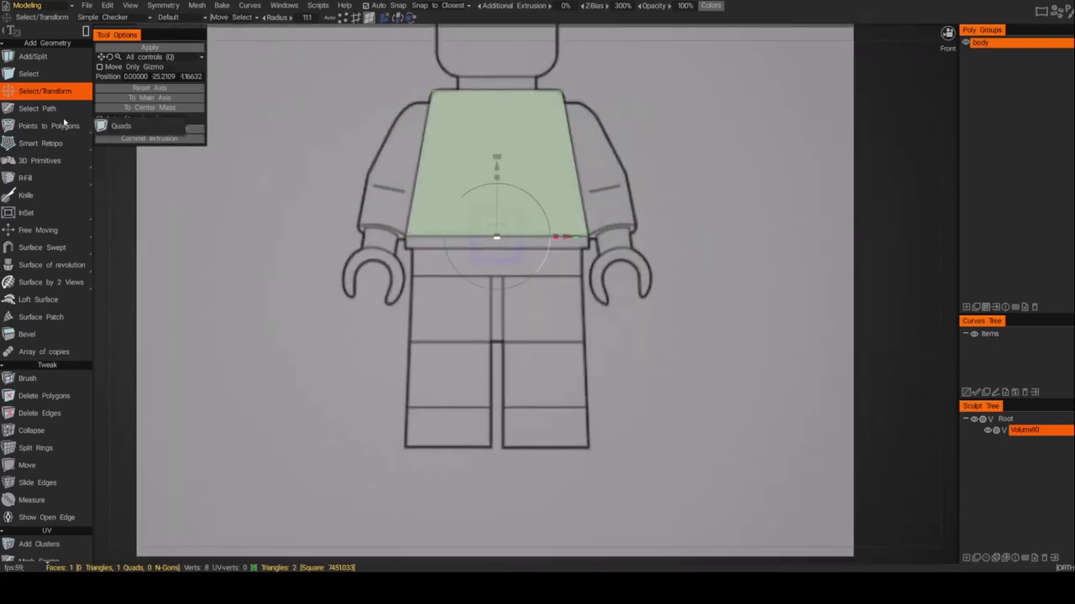
{"action": "right_click", "coordinate": [710, 158]}
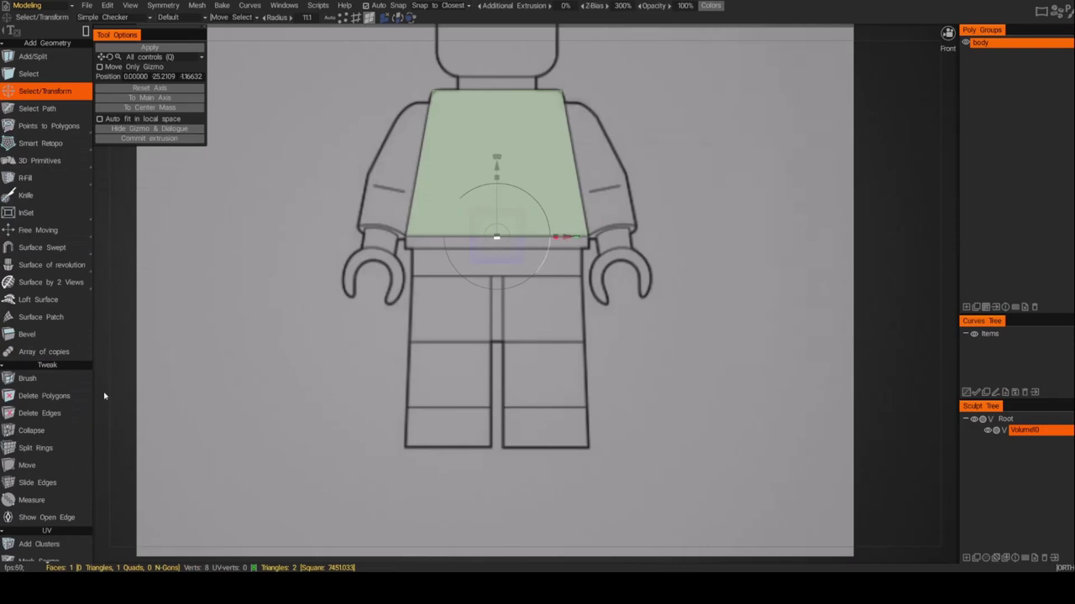
{"action": "left_click_drag", "start_coordinate": [36, 474], "coordinate": [62, 117]}
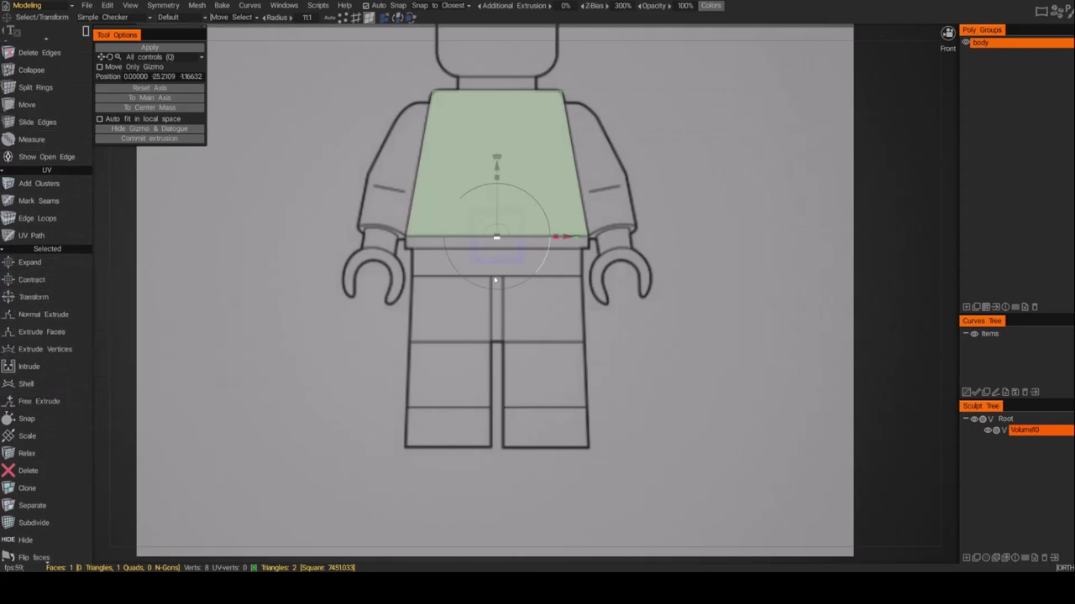
{"action": "right_click", "coordinate": [661, 186]}
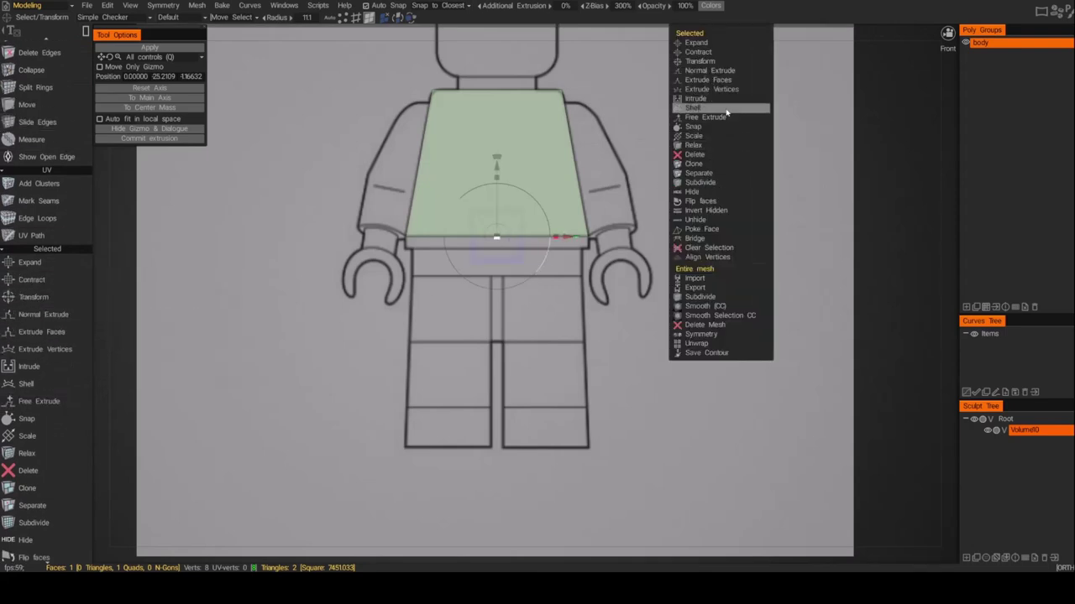
{"action": "left_click", "coordinate": [725, 81]}
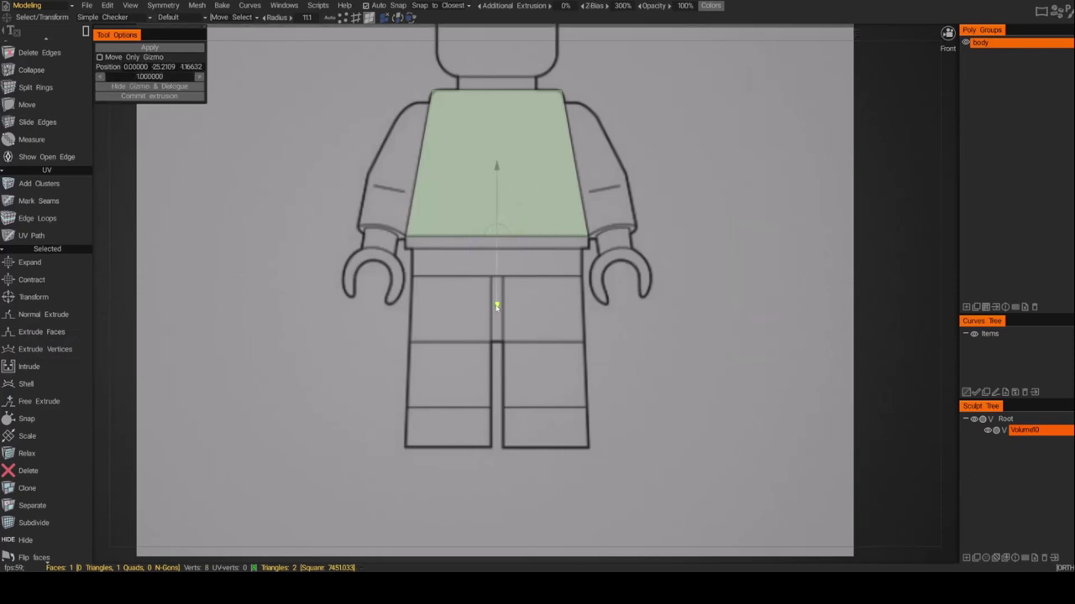
{"action": "left_click_drag", "start_coordinate": [497, 307], "coordinate": [494, 320]}
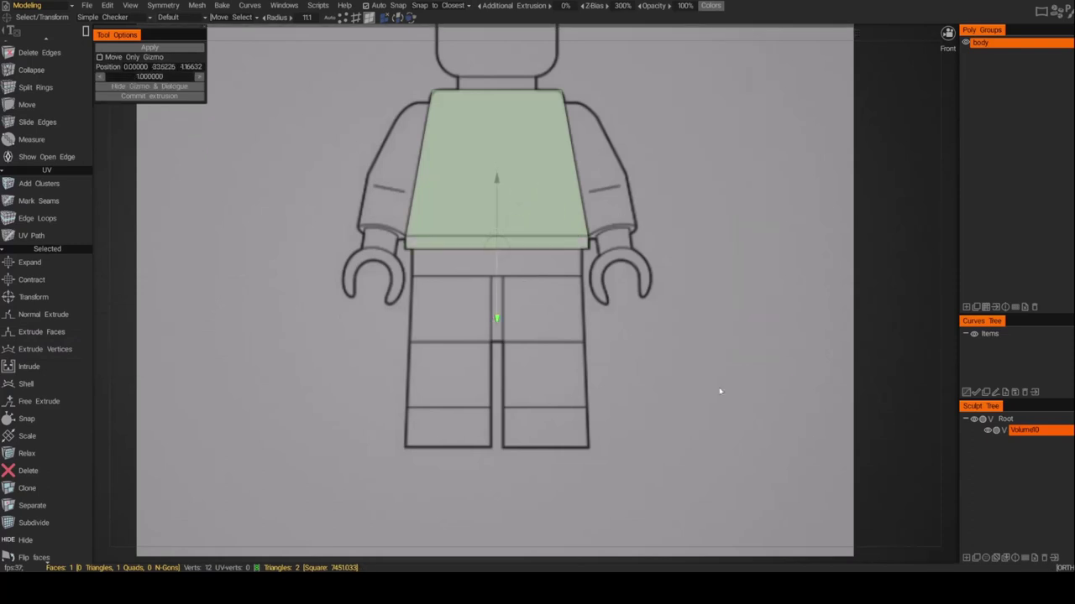
Step: Enable Show in exact views so the reference images display only when the camera is aligned to an axis
{"action": "left_click_drag", "start_coordinate": [618, 343], "coordinate": [591, 349], "text": "alt"}
{"action": "right_click_drag", "start_coordinate": [589, 348], "coordinate": [549, 339], "text": "alt"}
{"action": "mouse_move", "coordinate": [549, 339]}
{"action": "left_mouse_down", "text": "alt"}
{"action": "mouse_move", "coordinate": [527, 354]}
{"action": "mouse_move", "coordinate": [478, 355]}
{"action": "mouse_move", "coordinate": [551, 355]}
{"action": "left_mouse_up", "text": "alt"}
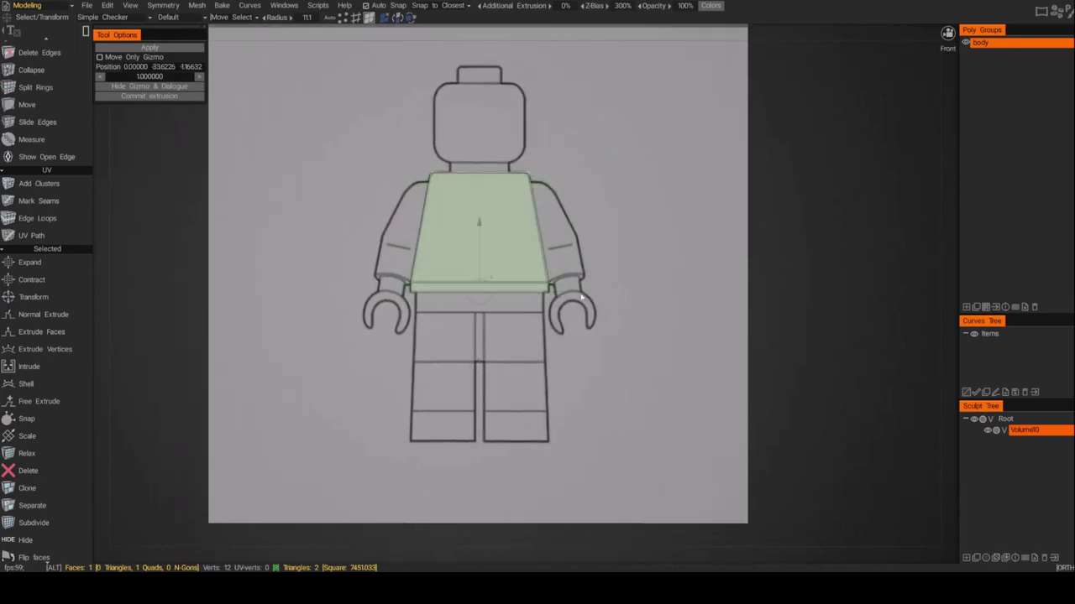
{"action": "left_click_drag", "start_coordinate": [628, 360], "coordinate": [530, 376], "text": "alt"}
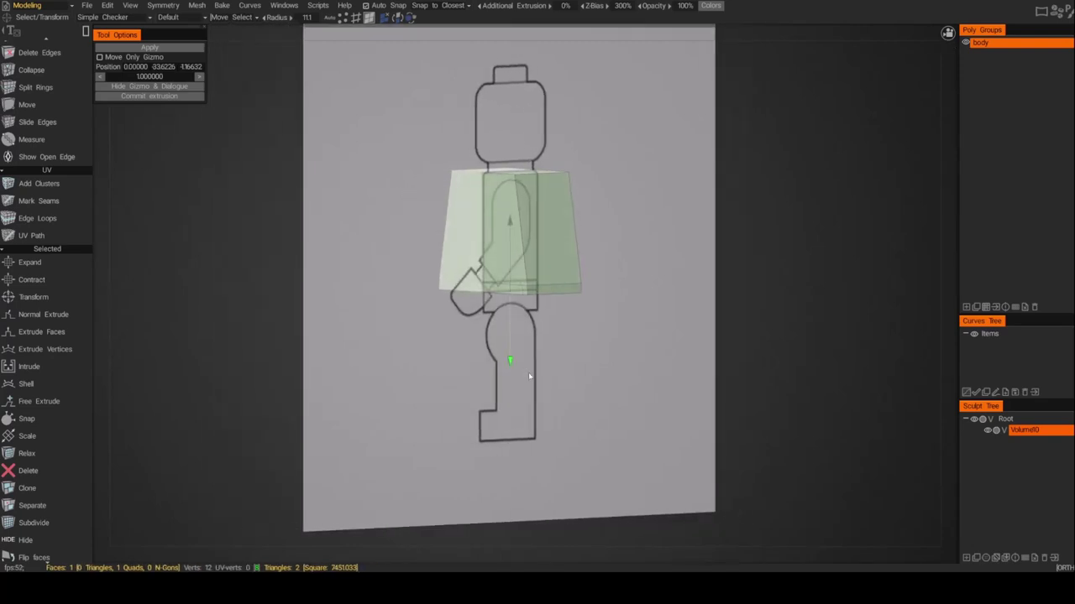
{"action": "left_click_drag", "start_coordinate": [540, 342], "coordinate": [583, 334], "text": "alt"}
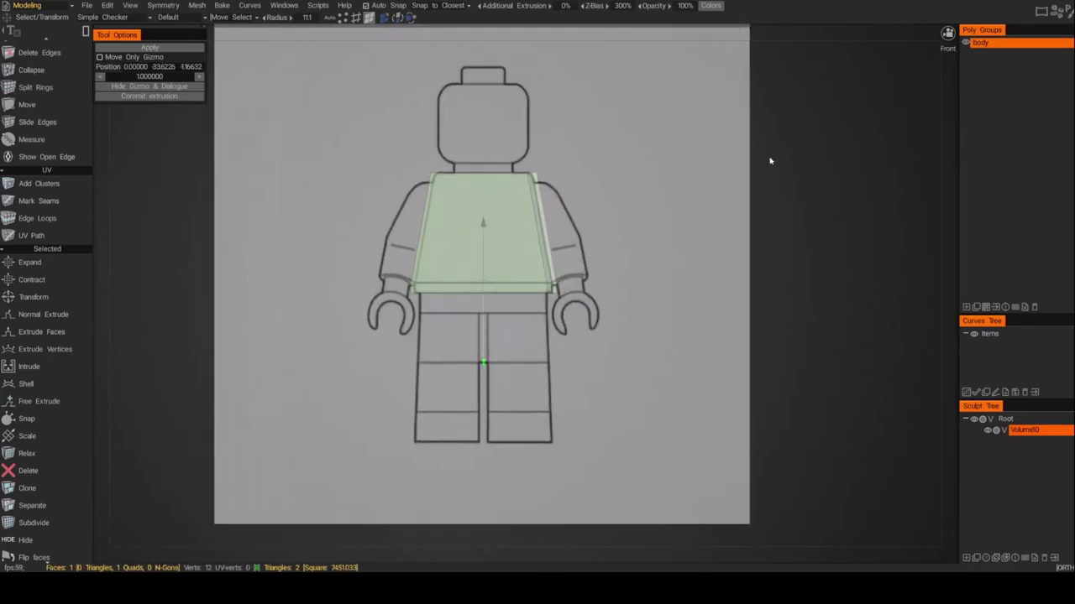
{"action": "left_click", "coordinate": [947, 32]}
{"action": "mouse_move", "coordinate": [827, 70]}
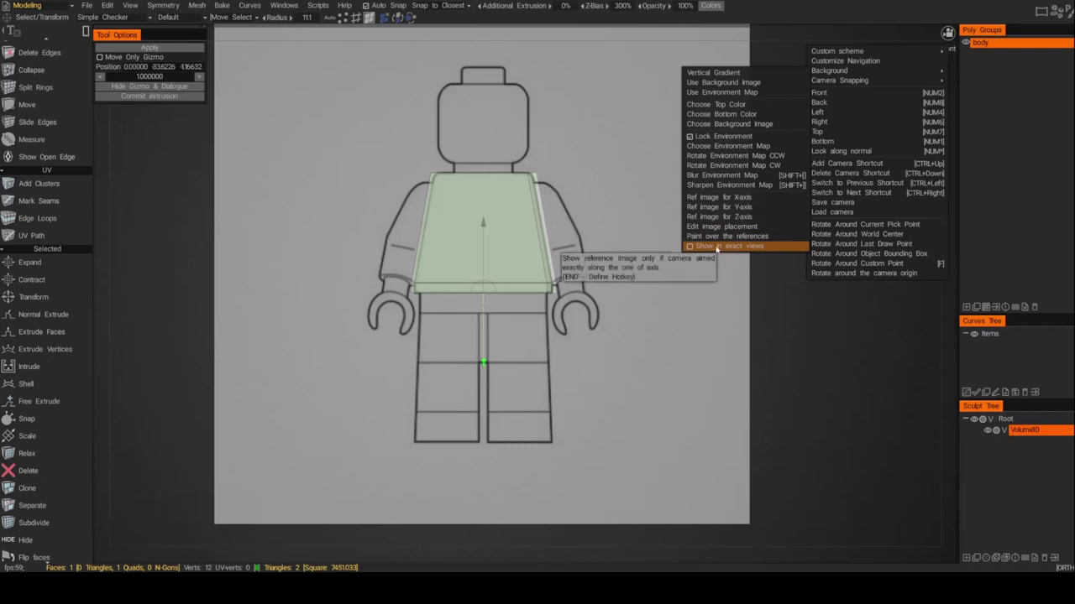
{"action": "left_click", "coordinate": [721, 248]}
{"action": "left_click_drag", "start_coordinate": [661, 318], "coordinate": [573, 358]}
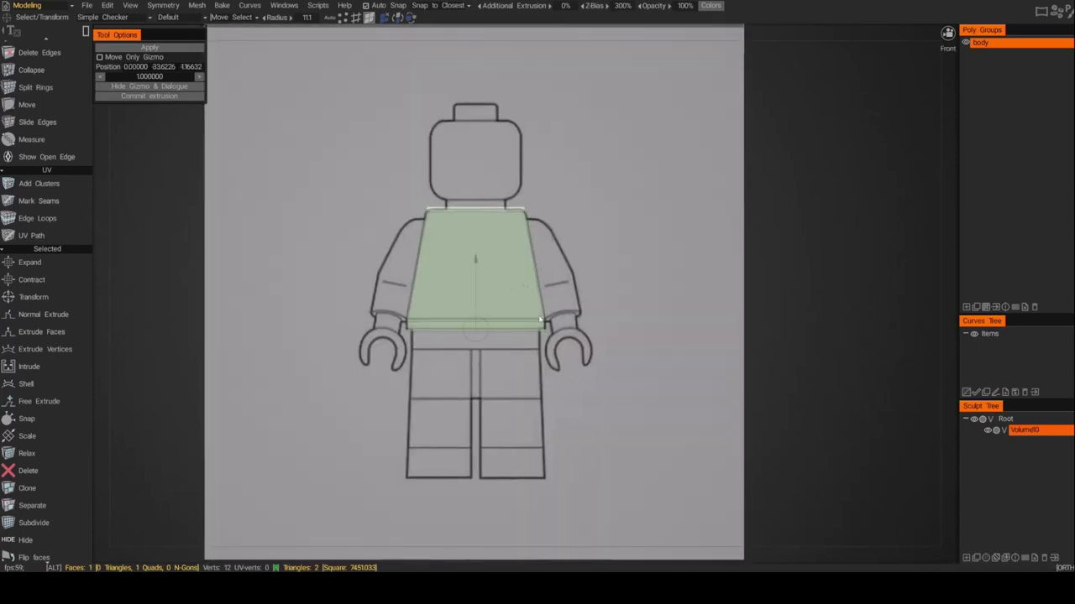
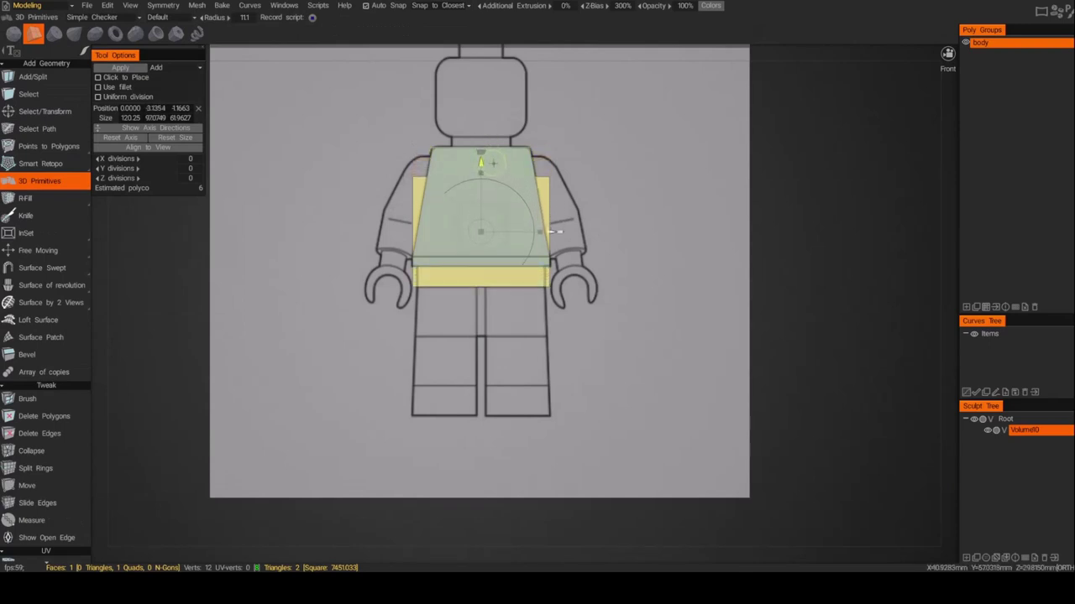
Step: Add a new poly group and create a second cube in it, keeping the current size of 120.25 × 97.0749 × 61.9627
{"action": "left_click", "coordinate": [967, 308]}
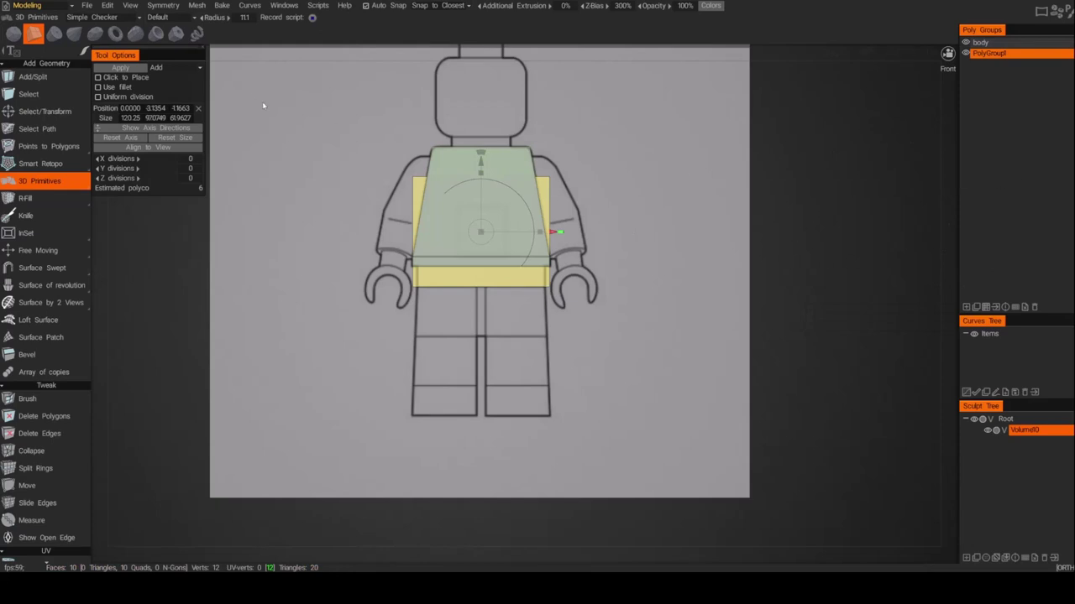
{"action": "left_click", "coordinate": [131, 68]}
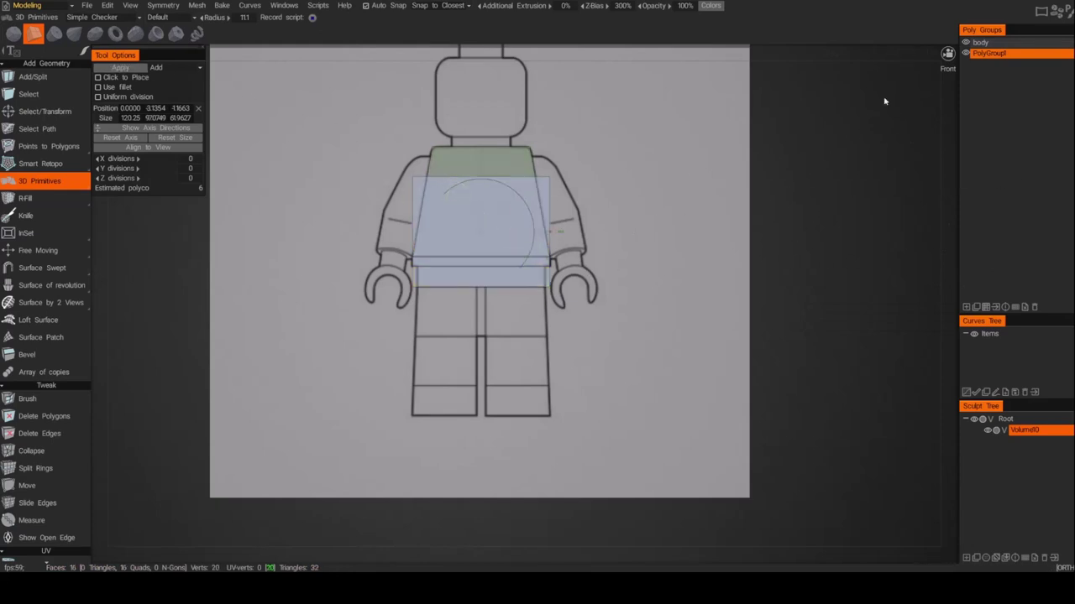
Step: Select all faces of the new cube, move only the gizmo to its bottom edge, and scale the cube along Y to the hip block's height
{"action": "left_click", "coordinate": [59, 111]}
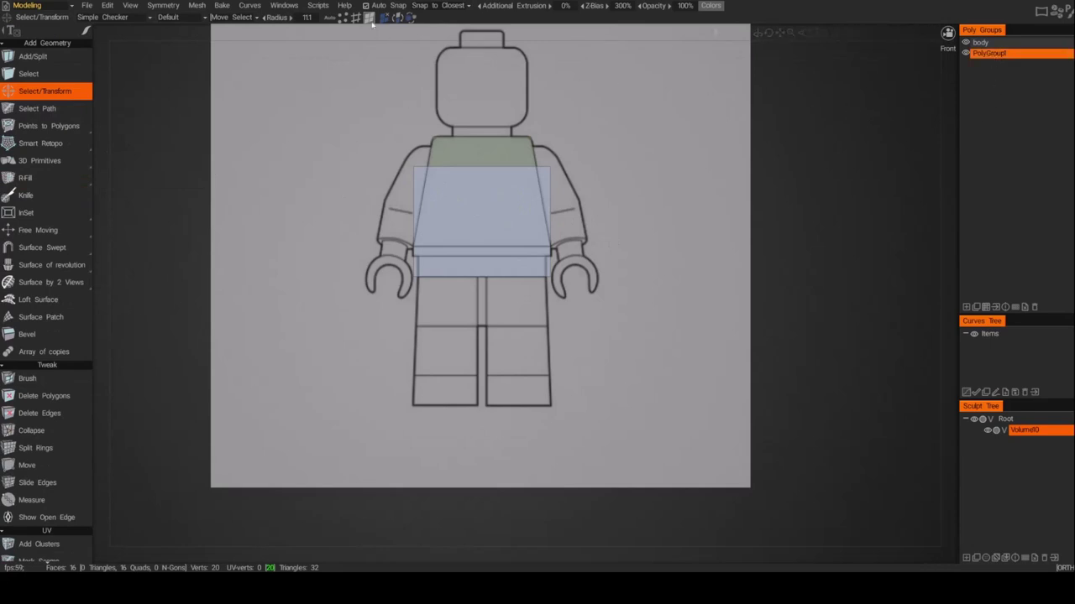
{"action": "left_click", "coordinate": [415, 176]}
{"action": "left_click", "coordinate": [685, 170]}
{"action": "left_click", "coordinate": [997, 43]}
{"action": "left_click", "coordinate": [998, 53]}
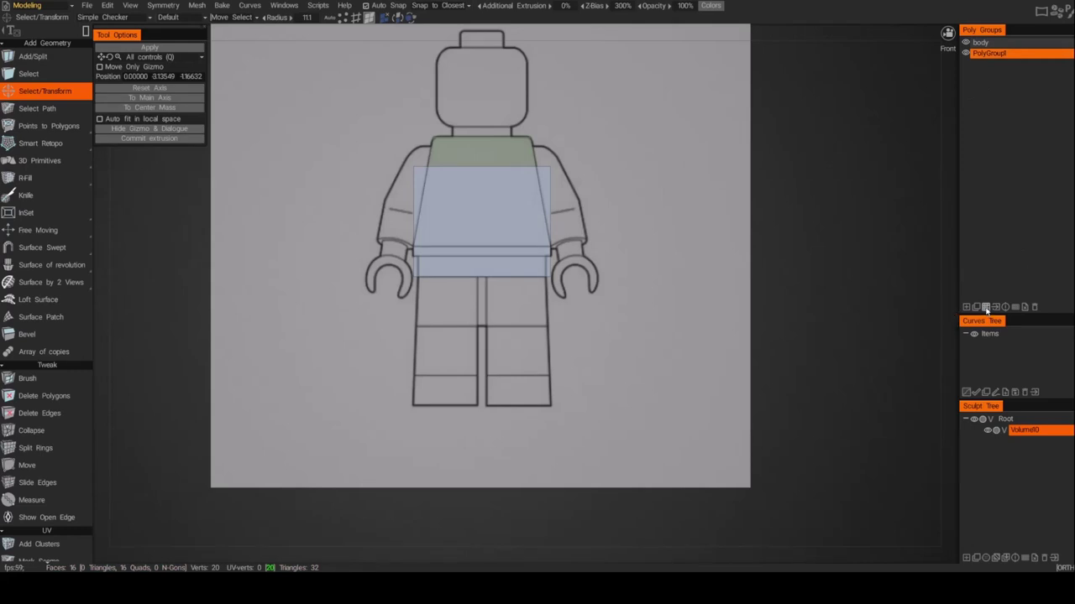
{"action": "left_click", "coordinate": [986, 308]}
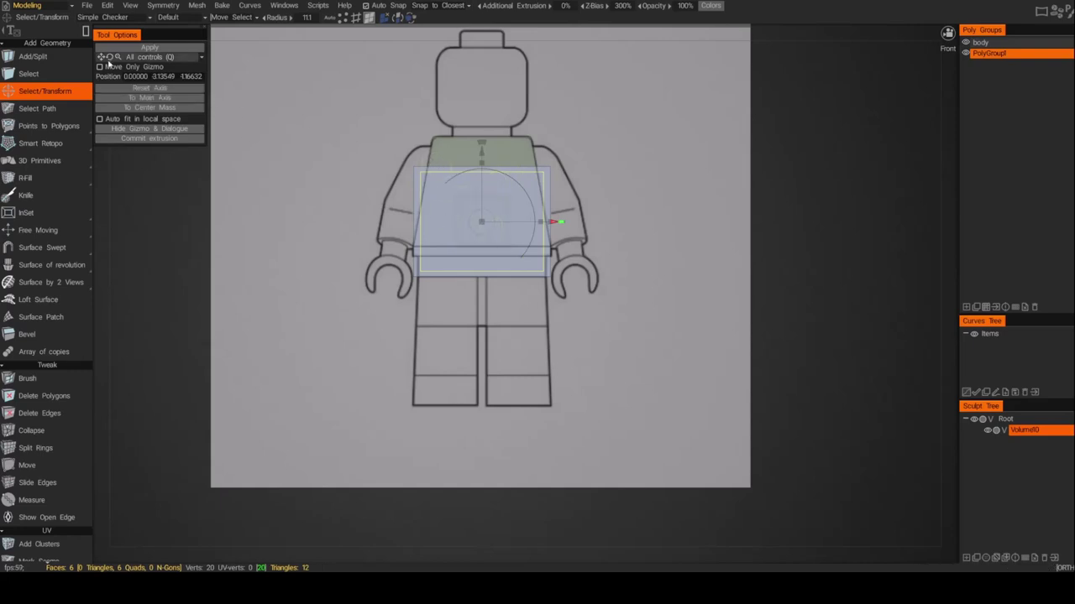
{"action": "left_click", "coordinate": [107, 68]}
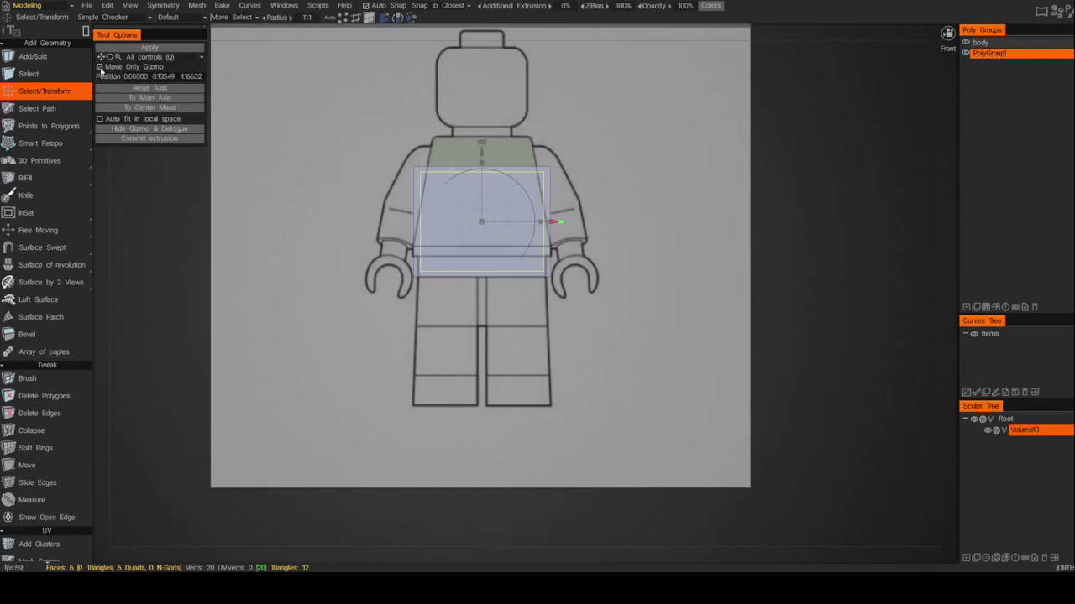
{"action": "left_click_drag", "start_coordinate": [481, 152], "coordinate": [482, 207]}
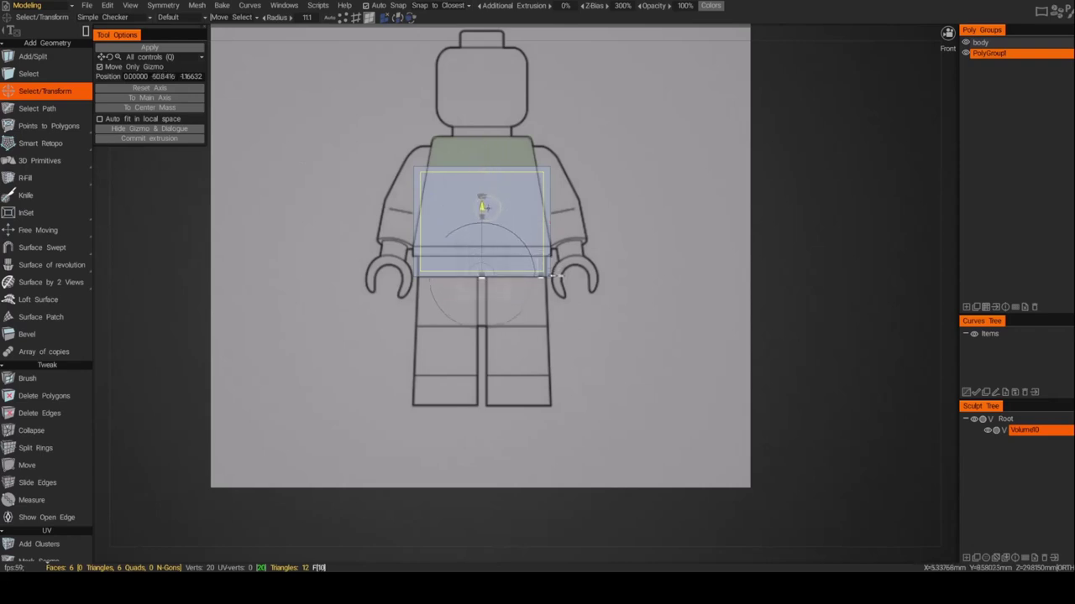
{"action": "left_click", "coordinate": [100, 67]}
{"action": "left_click_drag", "start_coordinate": [482, 217], "coordinate": [492, 265]}
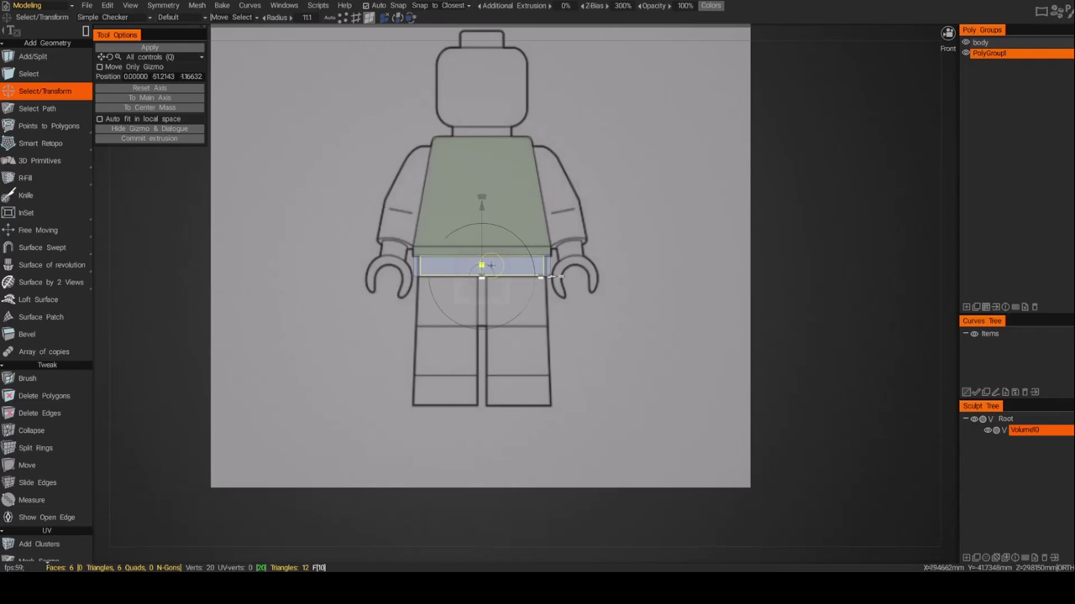
Step: Scale the hip block inward along X to match the hip width in the front reference
{"action": "right_click_drag", "start_coordinate": [434, 283], "coordinate": [666, 264], "text": "alt"}
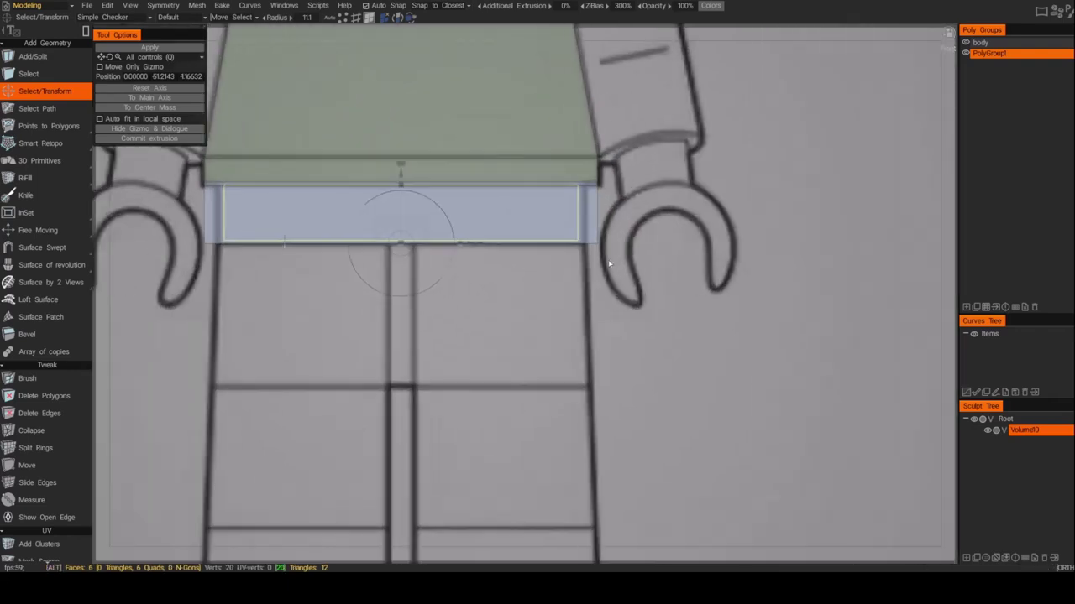
{"action": "middle_click_drag", "start_coordinate": [467, 266], "coordinate": [559, 287], "text": "alt"}
{"action": "right_click_drag", "start_coordinate": [559, 288], "coordinate": [554, 296], "text": "alt"}
{"action": "left_click_drag", "start_coordinate": [561, 269], "coordinate": [554, 270]}
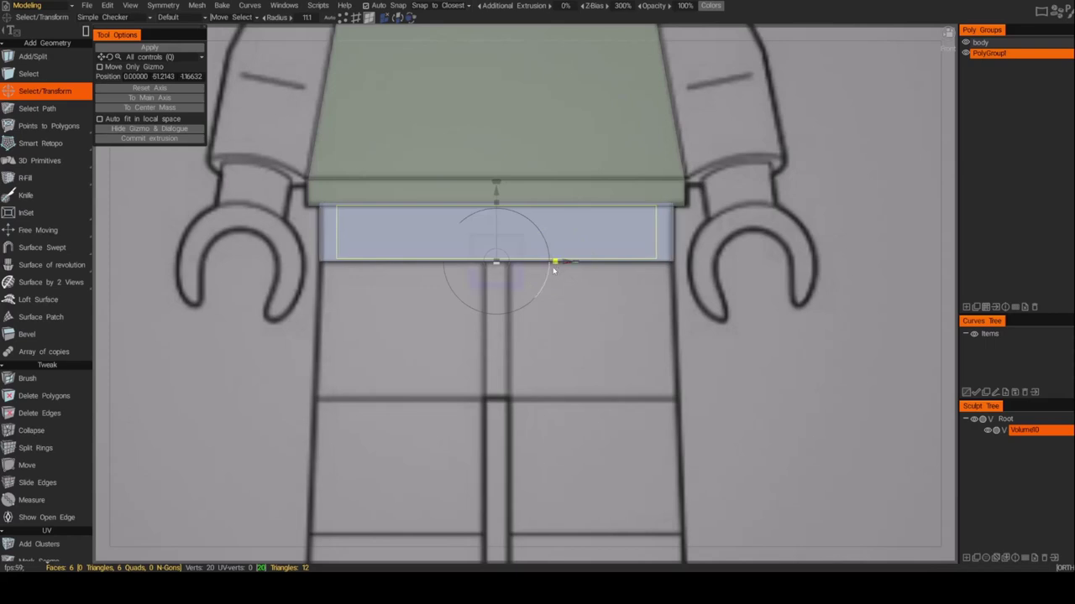
Step: In the side view, split the hip block with five vertical edge rings spaced across the top of the leg's round outline
{"action": "mouse_move", "coordinate": [599, 340]}
{"action": "left_mouse_down", "text": "alt"}
{"action": "mouse_move", "coordinate": [523, 336]}
{"action": "mouse_move", "coordinate": [580, 331]}
{"action": "left_mouse_up", "text": "alt"}
{"action": "middle_click_drag", "start_coordinate": [583, 331], "coordinate": [526, 320], "text": "alt"}
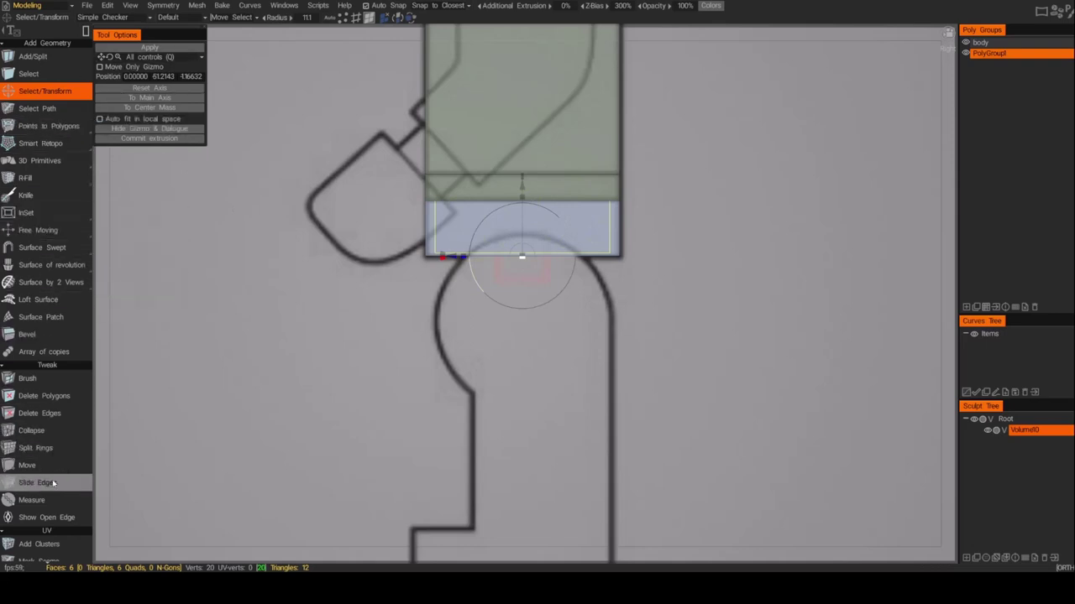
{"action": "scroll", "coordinate": [59, 430], "scroll_direction": "down", "scroll_amount": 2}
{"action": "left_click", "coordinate": [82, 403]}
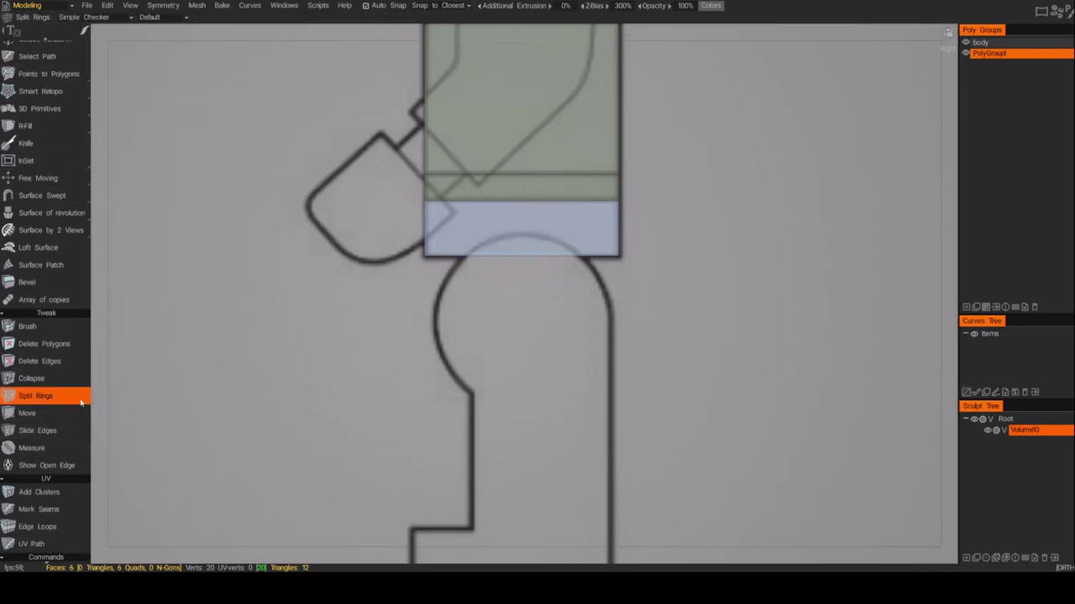
{"action": "left_click", "coordinate": [467, 249]}
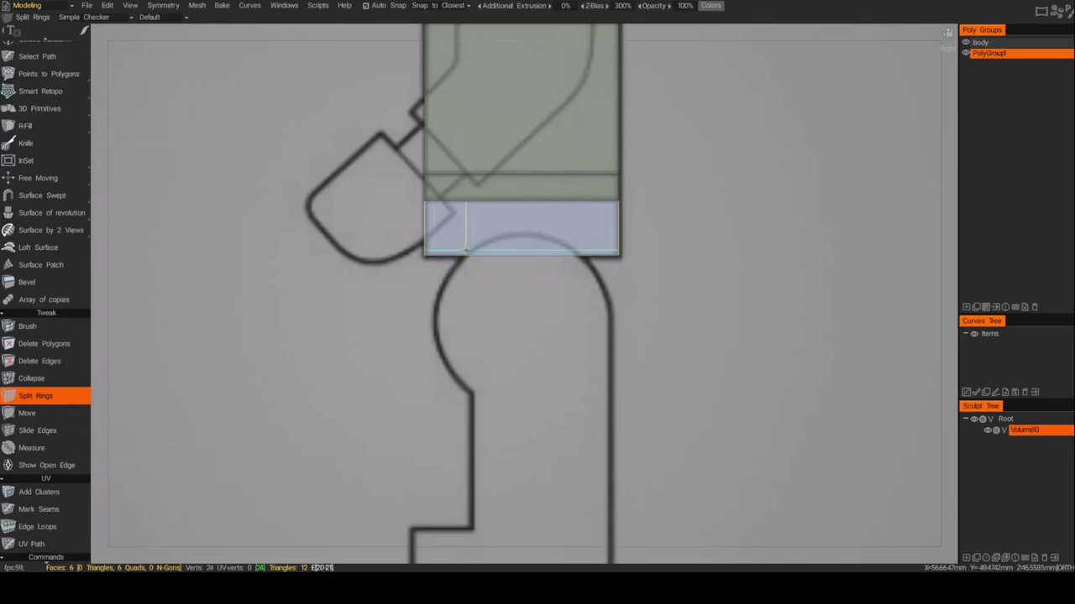
{"action": "left_click", "coordinate": [580, 246]}
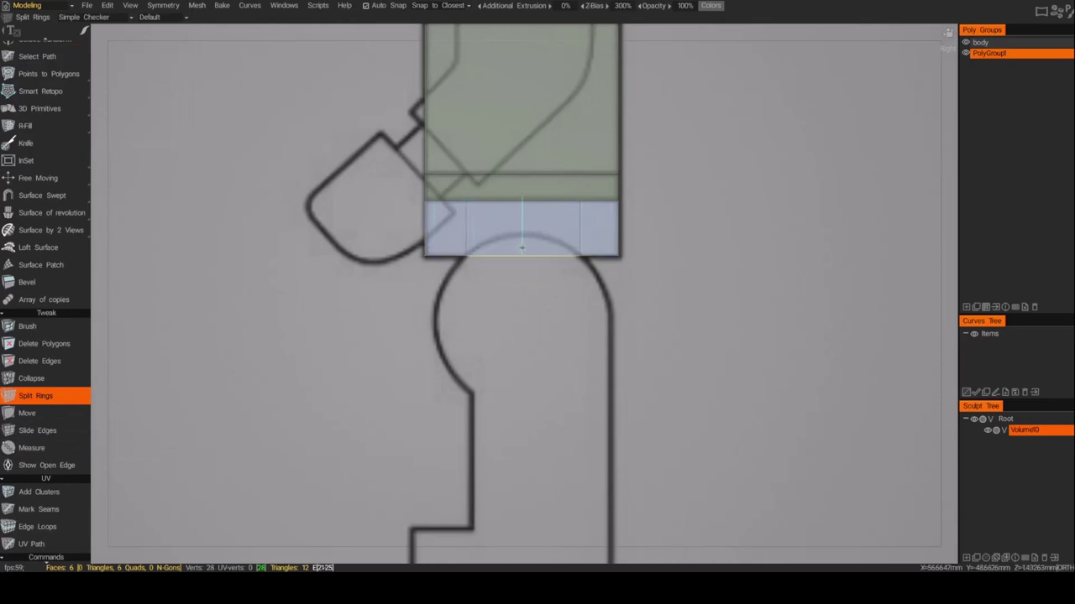
{"action": "left_click", "coordinate": [521, 248]}
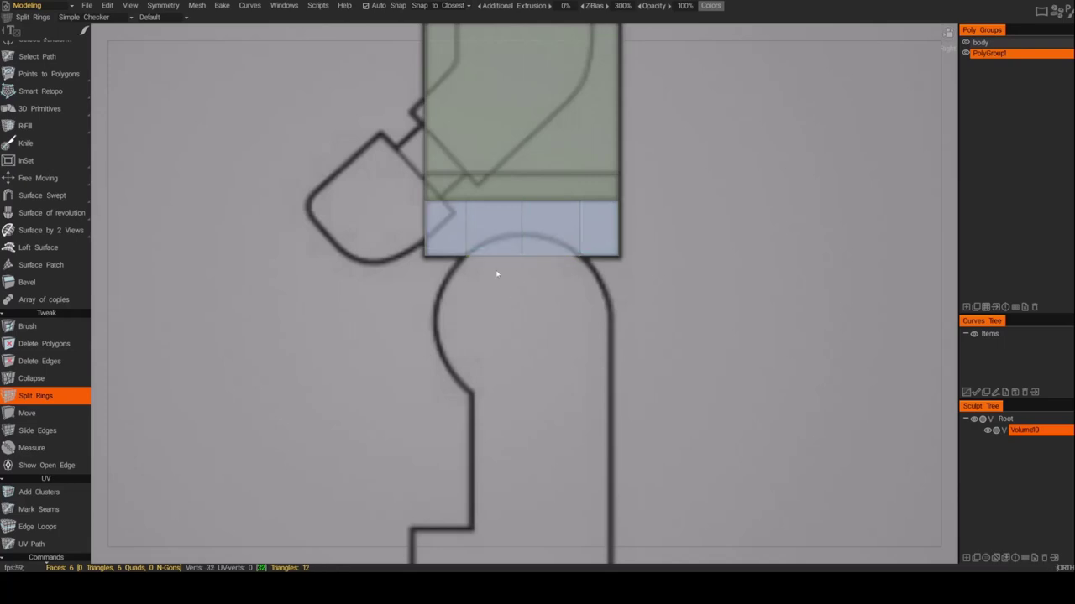
{"action": "left_click", "coordinate": [495, 248]}
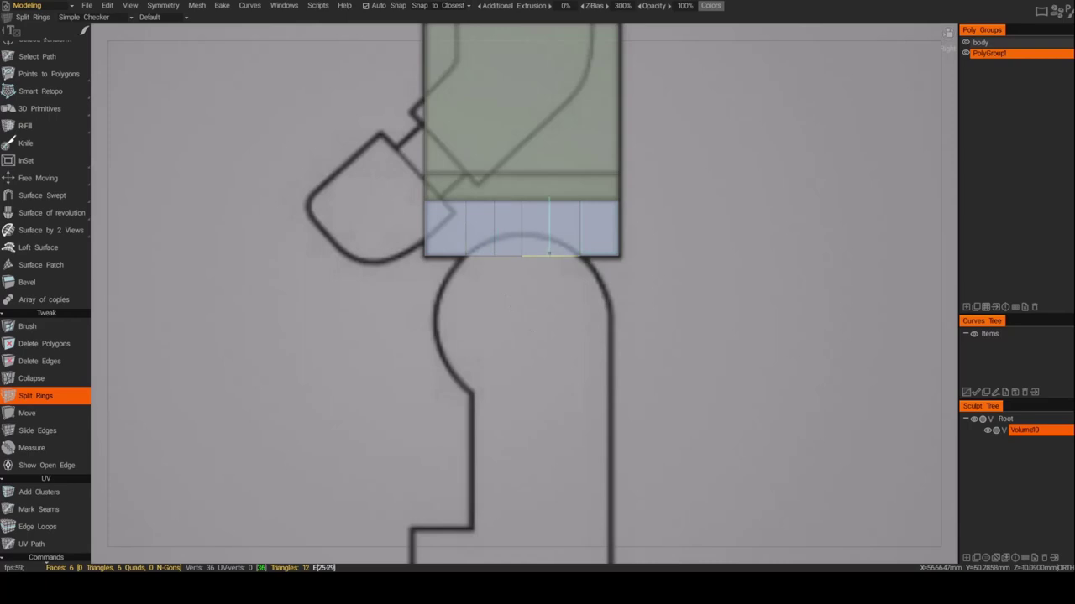
{"action": "left_click", "coordinate": [549, 251]}
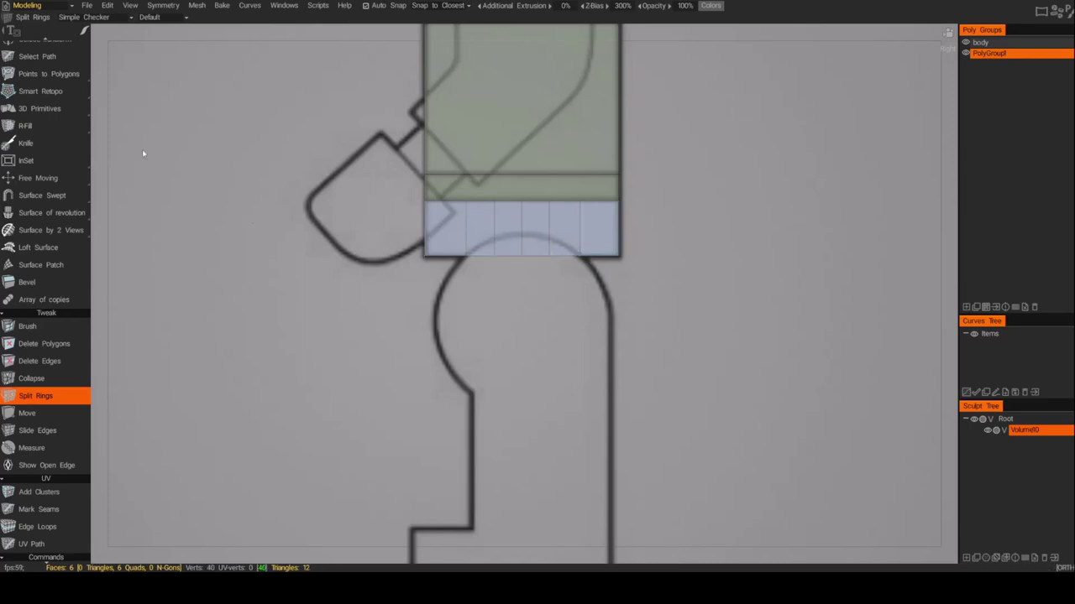
Step: Raise the hip block's inner bottom vertices along Y to form an arch following the leg's round top
{"action": "scroll", "coordinate": [50, 143], "scroll_direction": "up", "scroll_amount": 2}
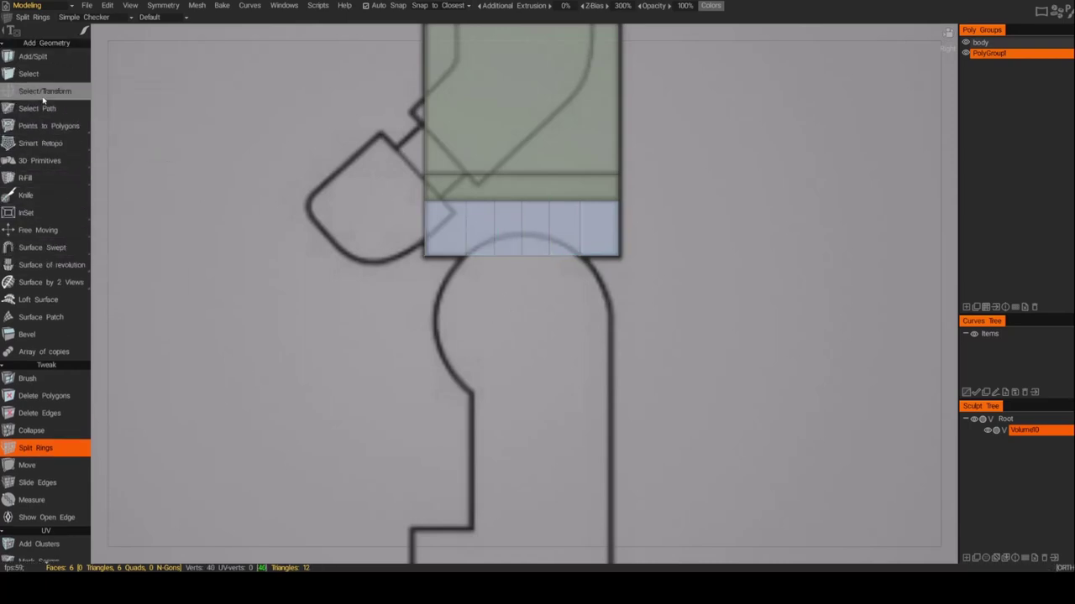
{"action": "left_click", "coordinate": [44, 92]}
{"action": "left_click", "coordinate": [342, 16]}
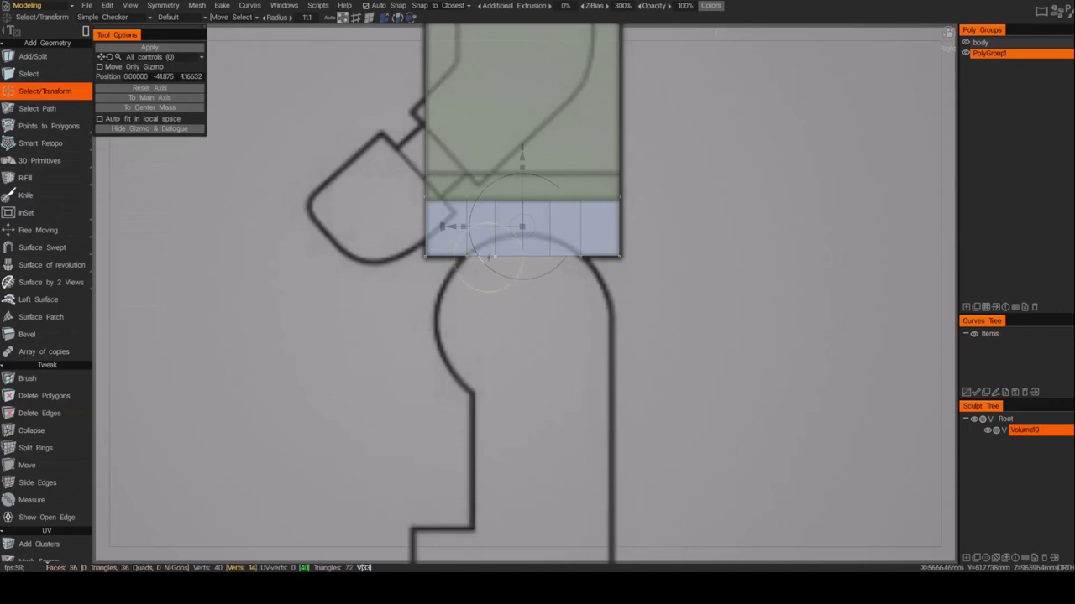
{"action": "left_click_drag", "start_coordinate": [483, 318], "coordinate": [573, 241]}
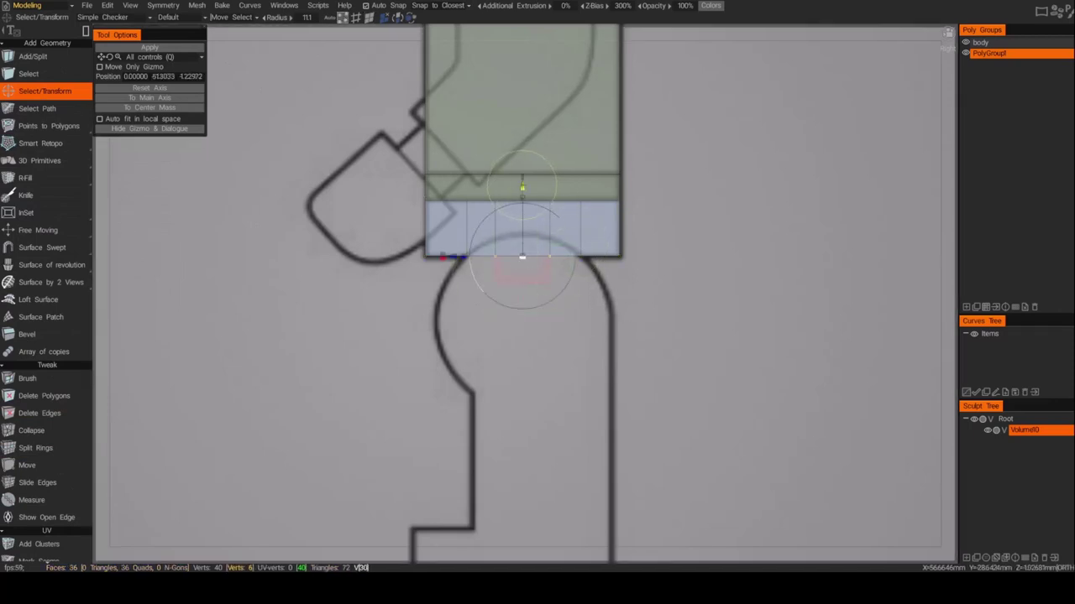
{"action": "left_click_drag", "start_coordinate": [521, 168], "coordinate": [522, 162]}
{"action": "left_click", "coordinate": [542, 325]}
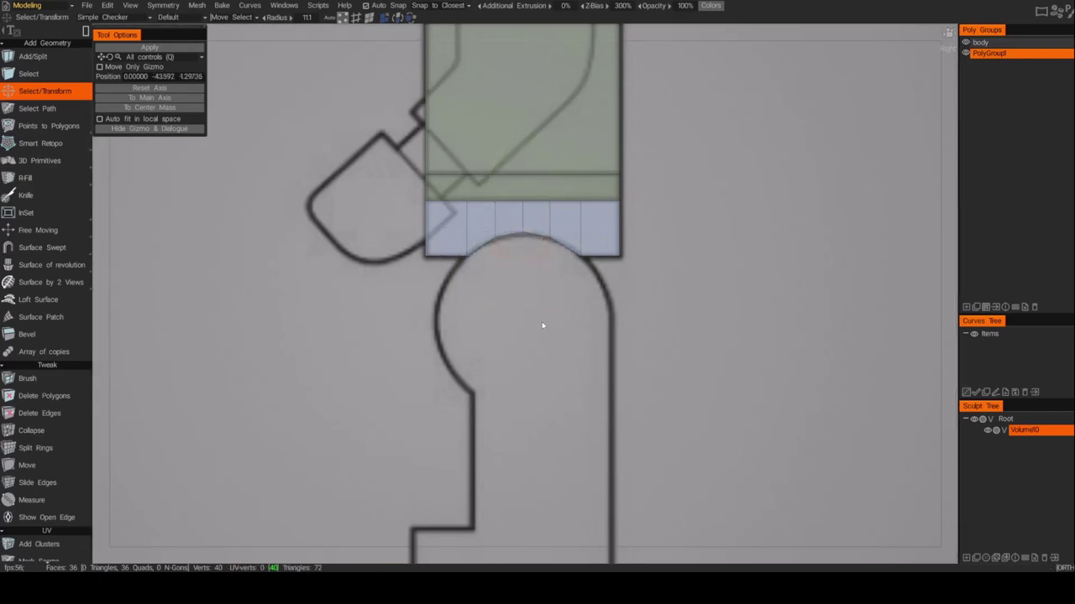
Step: Fine-tune the heights of the hip block's outer bottom vertices and arch vertices to fit the side reference
{"action": "left_click_drag", "start_coordinate": [603, 293], "coordinate": [443, 256]}
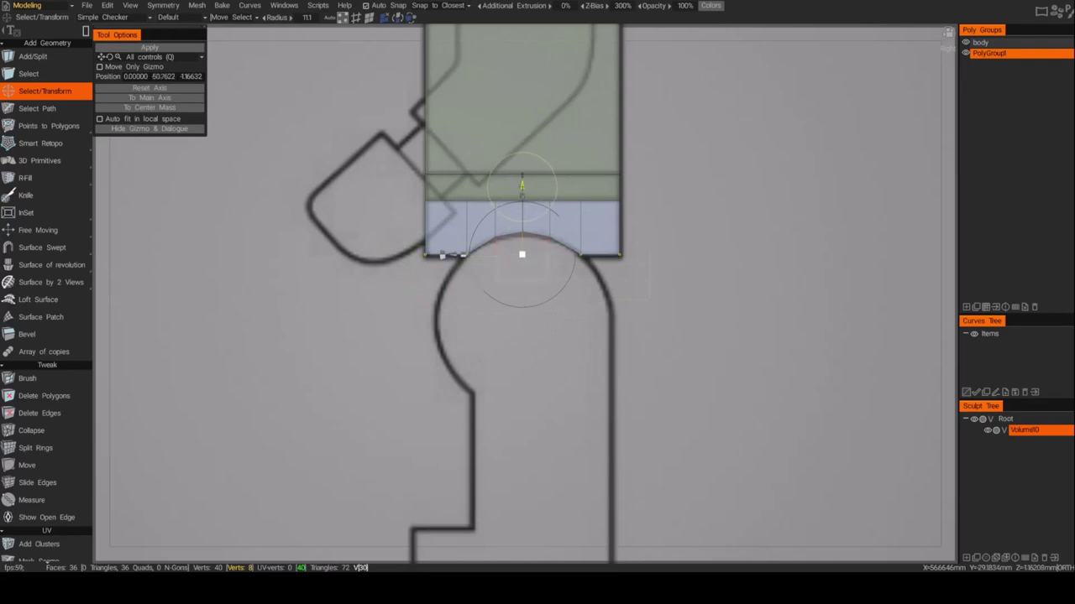
{"action": "left_click", "coordinate": [674, 237]}
{"action": "left_click_drag", "start_coordinate": [535, 229], "coordinate": [508, 245]}
{"action": "left_click_drag", "start_coordinate": [571, 312], "coordinate": [481, 221]}
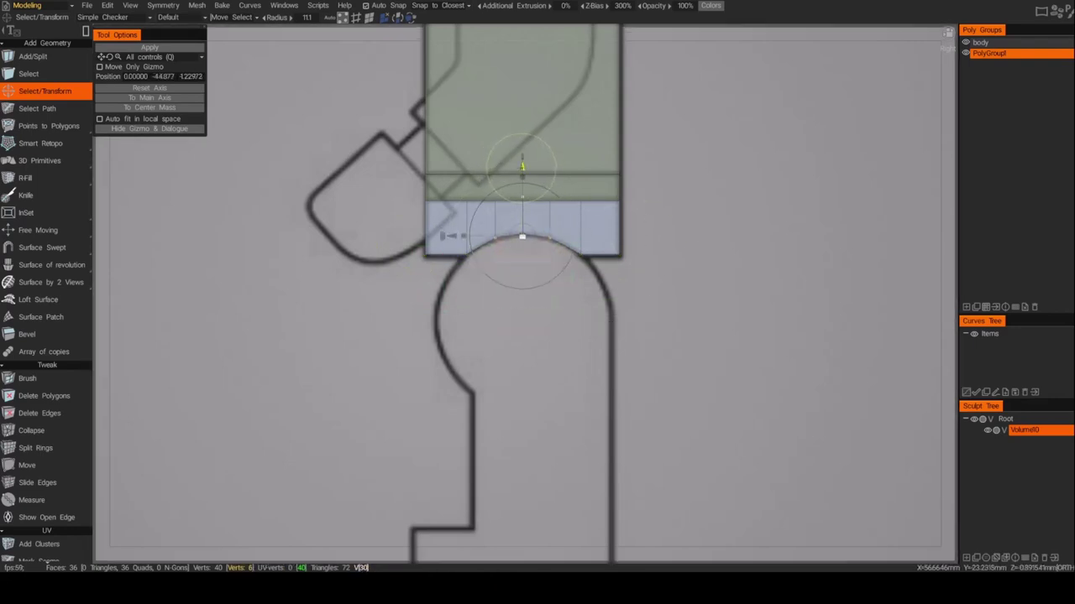
{"action": "left_click", "coordinate": [705, 208]}
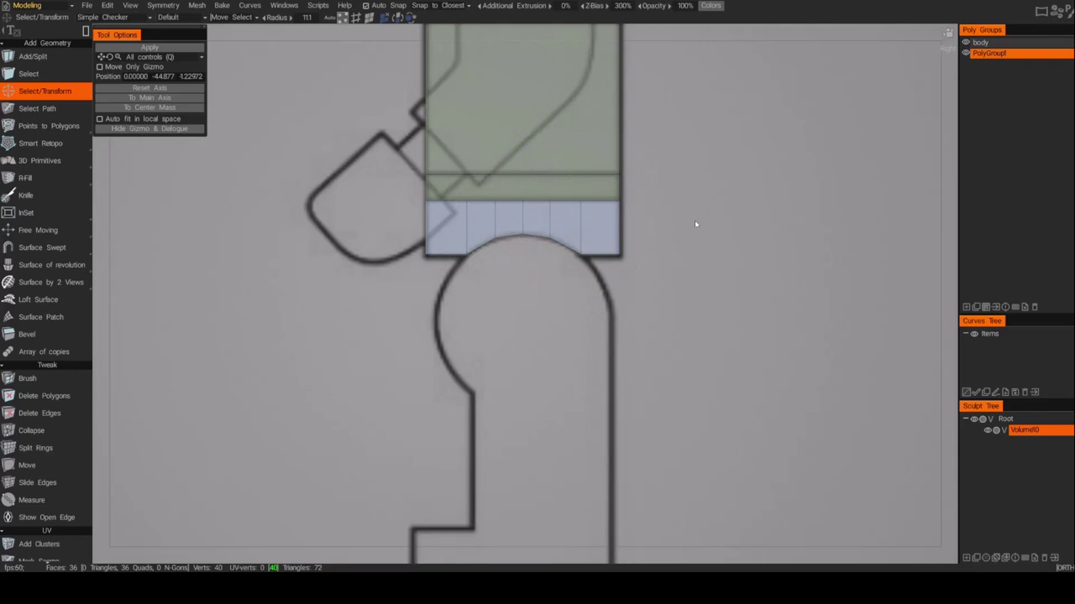
{"action": "left_click_drag", "start_coordinate": [663, 215], "coordinate": [680, 302], "text": "alt"}
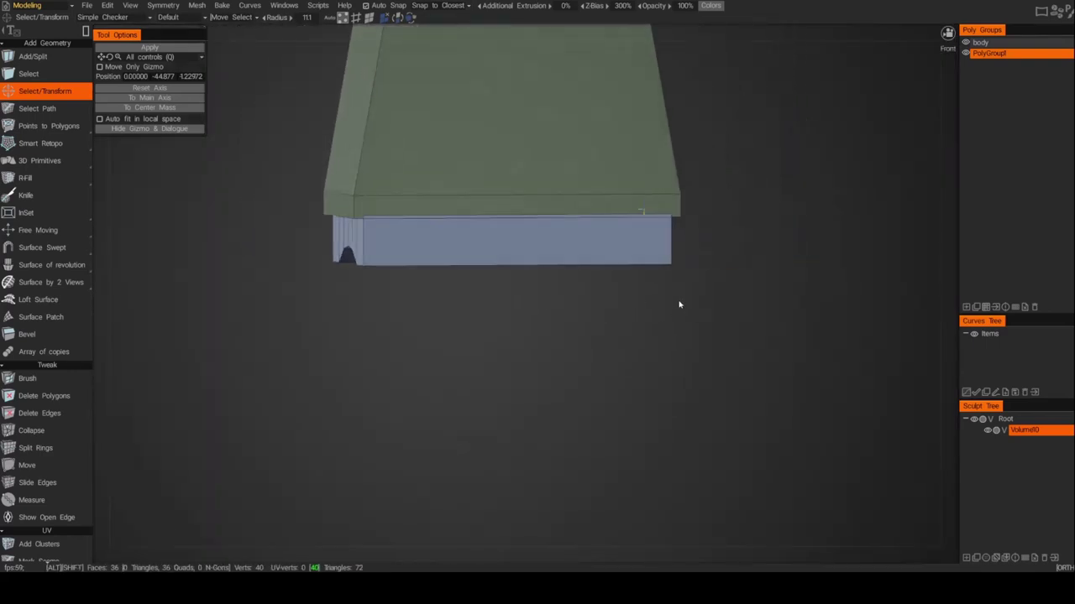
{"action": "mouse_move", "coordinate": [578, 312]}
{"action": "left_mouse_down", "text": "alt"}
{"action": "mouse_move", "coordinate": [448, 312]}
{"action": "mouse_move", "coordinate": [514, 306]}
{"action": "mouse_move", "coordinate": [466, 287]}
{"action": "left_mouse_up", "text": "alt"}
{"action": "middle_click_drag", "start_coordinate": [458, 261], "coordinate": [441, 289], "text": "alt"}
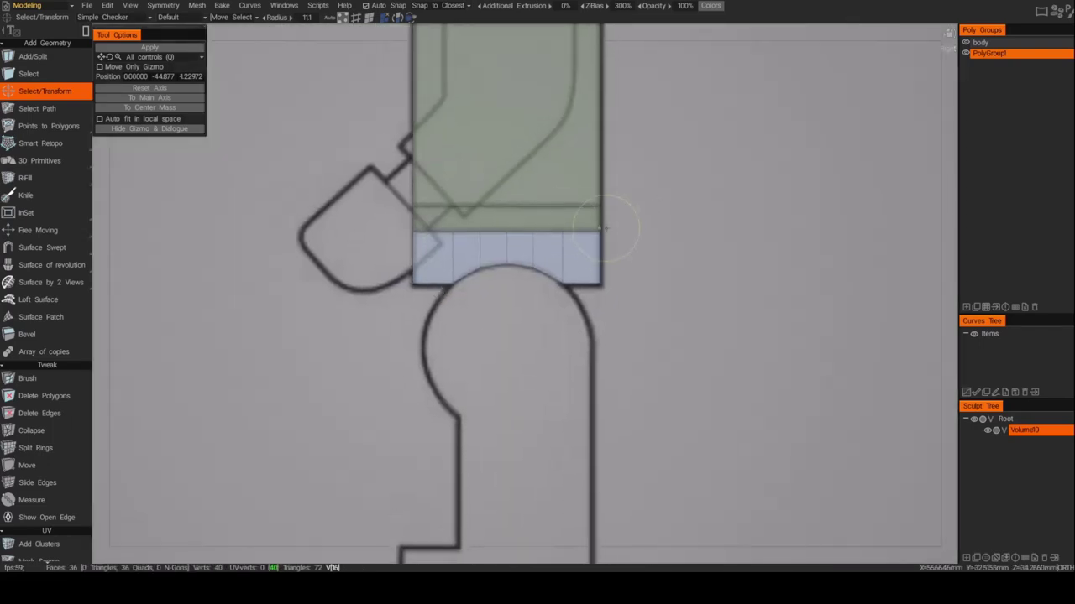
{"action": "left_click_drag", "start_coordinate": [673, 201], "coordinate": [230, 332]}
{"action": "left_click", "coordinate": [740, 233]}
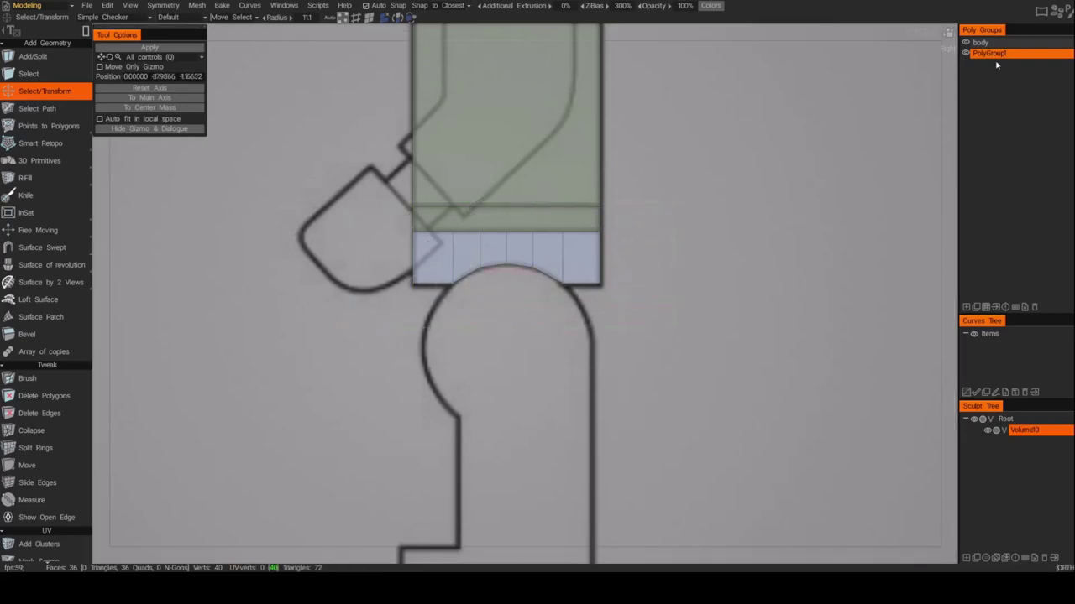
{"action": "left_click", "coordinate": [986, 307]}
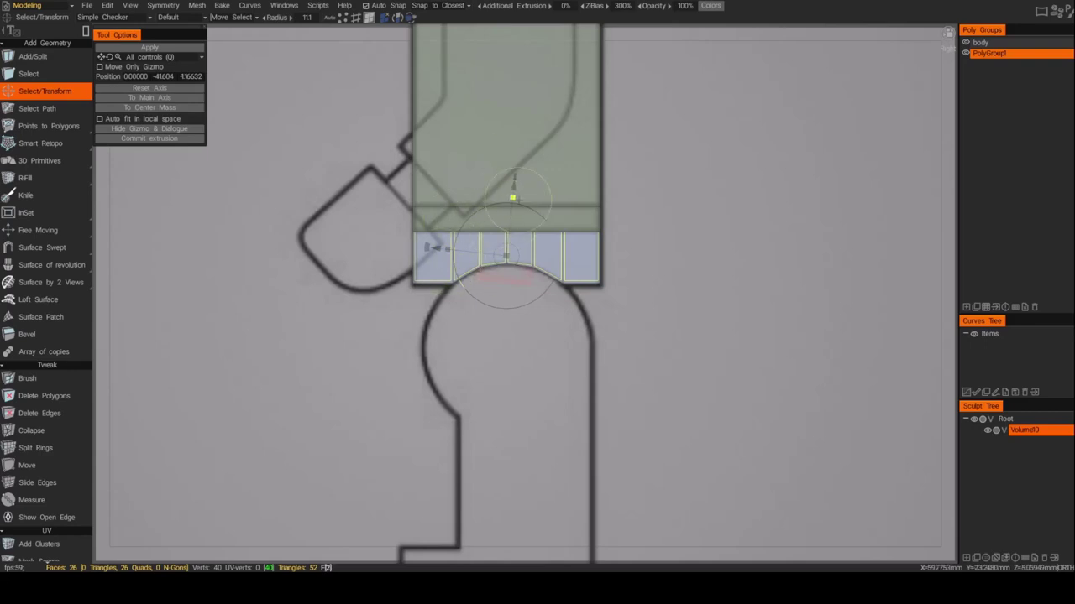
{"action": "left_click", "coordinate": [149, 88]}
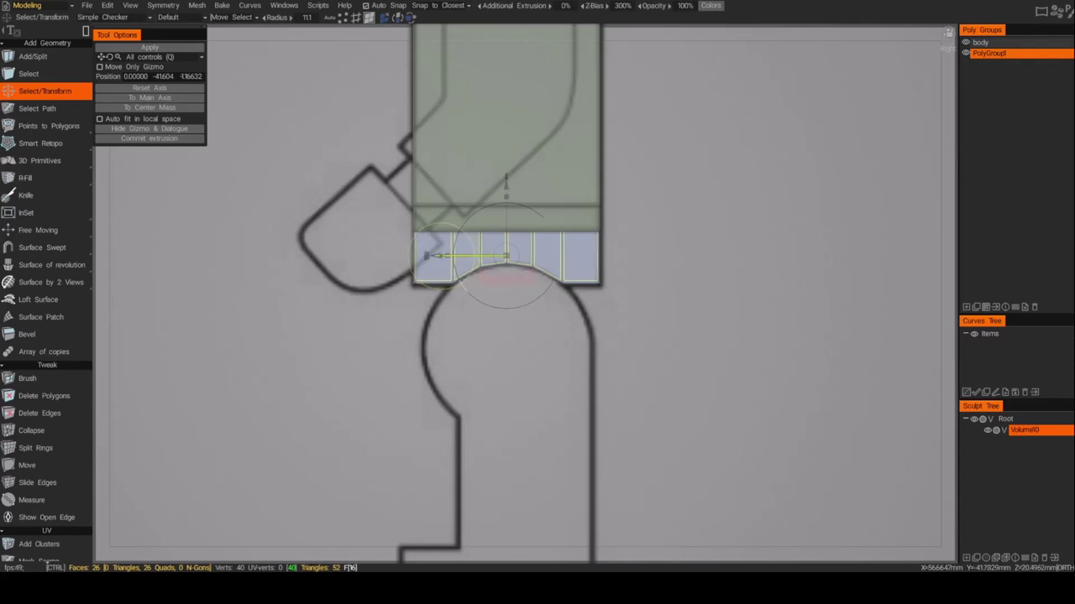
{"action": "left_click", "coordinate": [343, 20]}
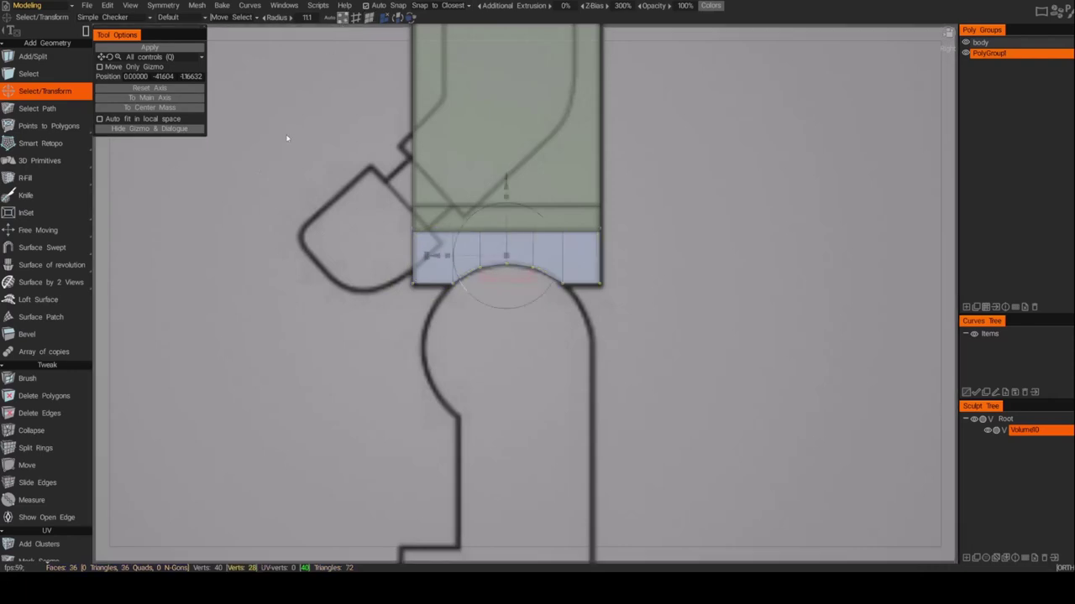
{"action": "left_click_drag", "start_coordinate": [419, 313], "coordinate": [427, 320]}
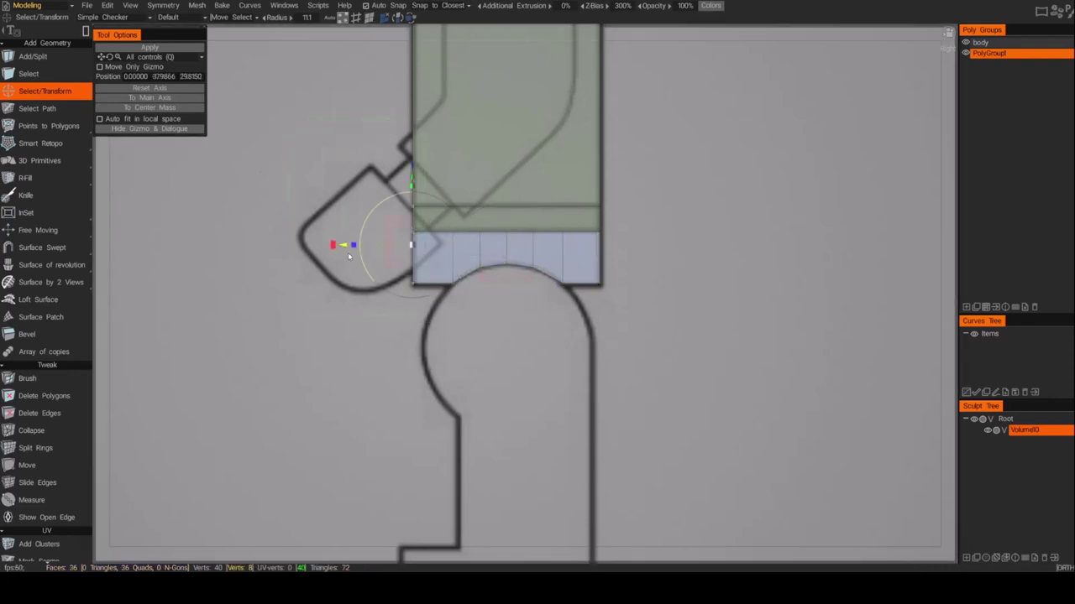
{"action": "left_click_drag", "start_coordinate": [345, 247], "coordinate": [342, 247]}
{"action": "left_click", "coordinate": [672, 218]}
Step: Hide the body group and fit the hip block's front and back corner vertices along Z to the side reference, returning to the front view
{"action": "left_click", "coordinate": [966, 43]}
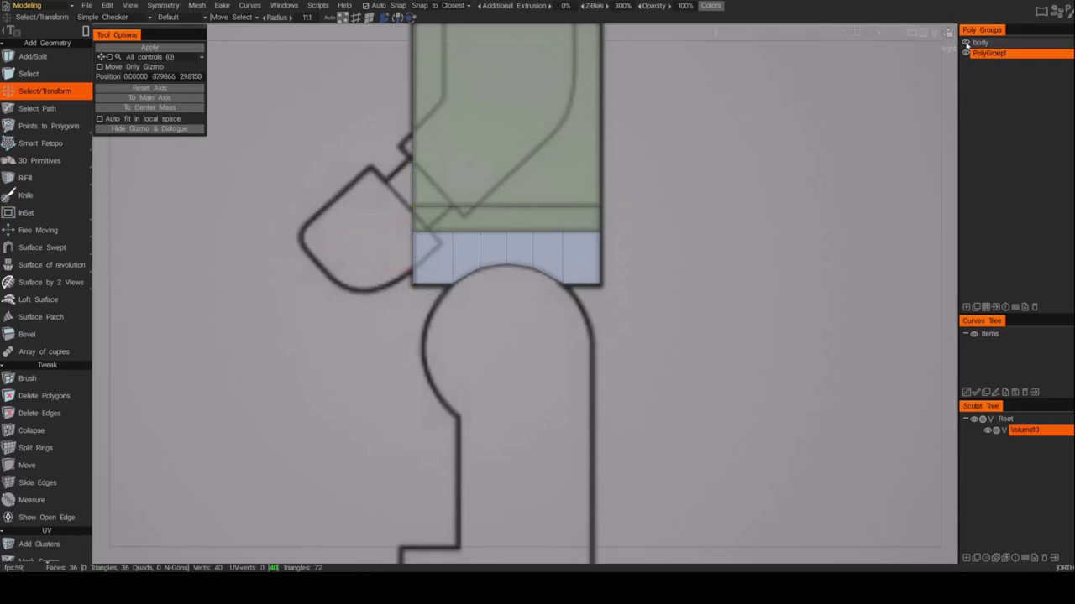
{"action": "left_click_drag", "start_coordinate": [419, 314], "coordinate": [426, 320]}
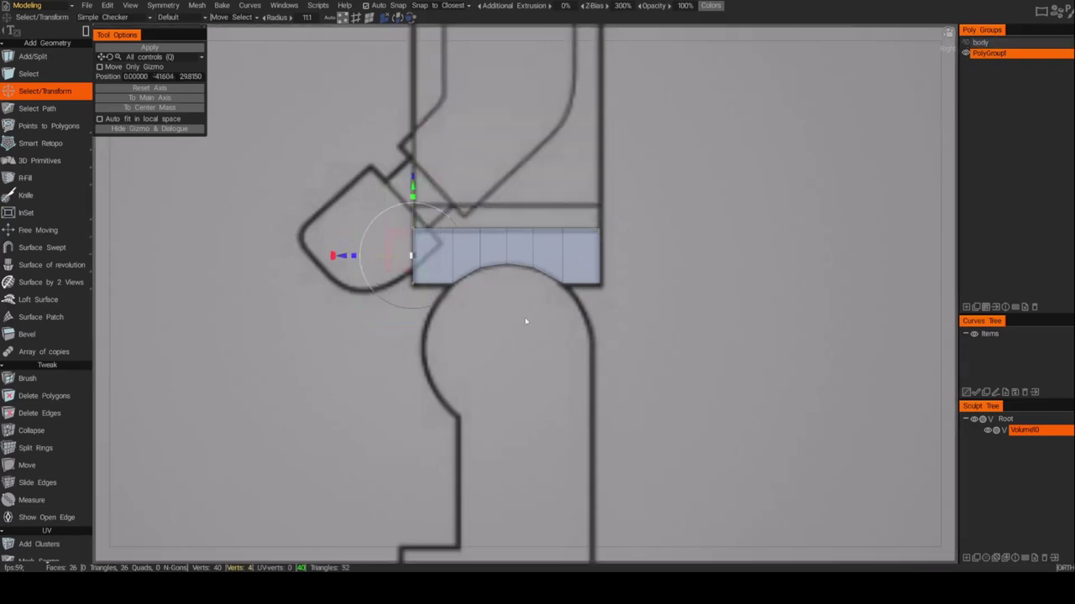
{"action": "left_click_drag", "start_coordinate": [667, 190], "coordinate": [587, 336], "text": "shift"}
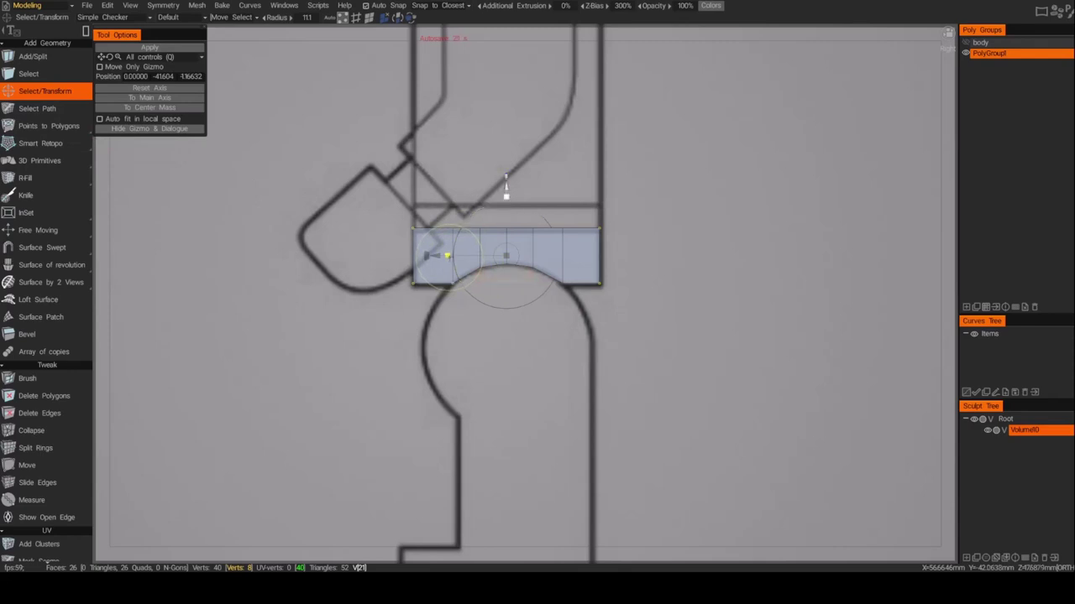
{"action": "key", "text": "KP_2"}
{"action": "middle_click_drag", "start_coordinate": [591, 286], "coordinate": [821, 276], "text": "alt"}
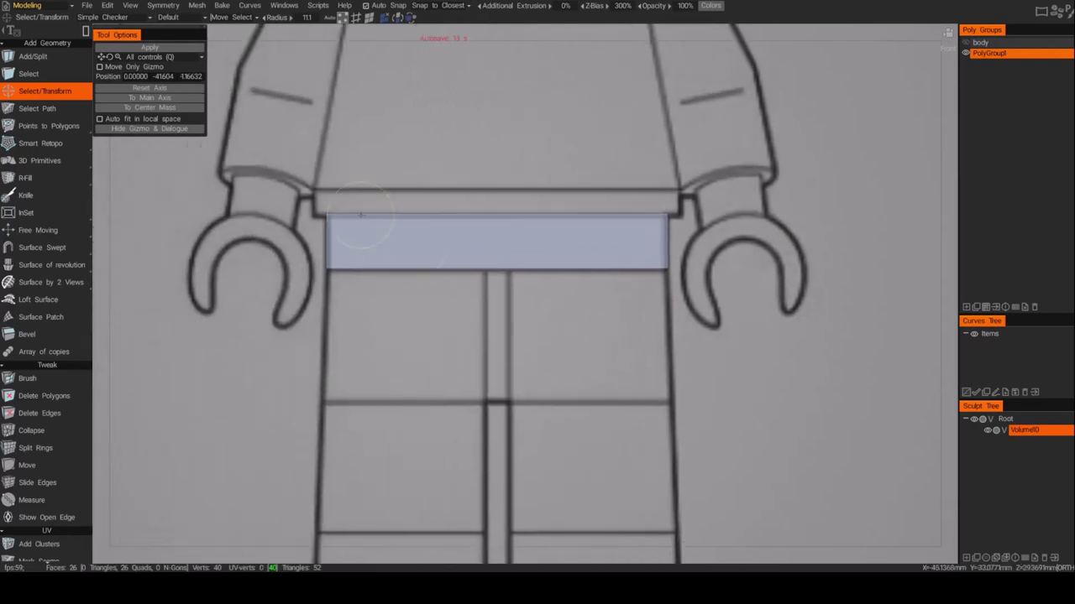
Step: Widen the hip block along X to match the front reference's hip width, and show the body group again
{"action": "left_click_drag", "start_coordinate": [308, 190], "coordinate": [724, 346]}
{"action": "left_click_drag", "start_coordinate": [556, 241], "coordinate": [556, 241]}
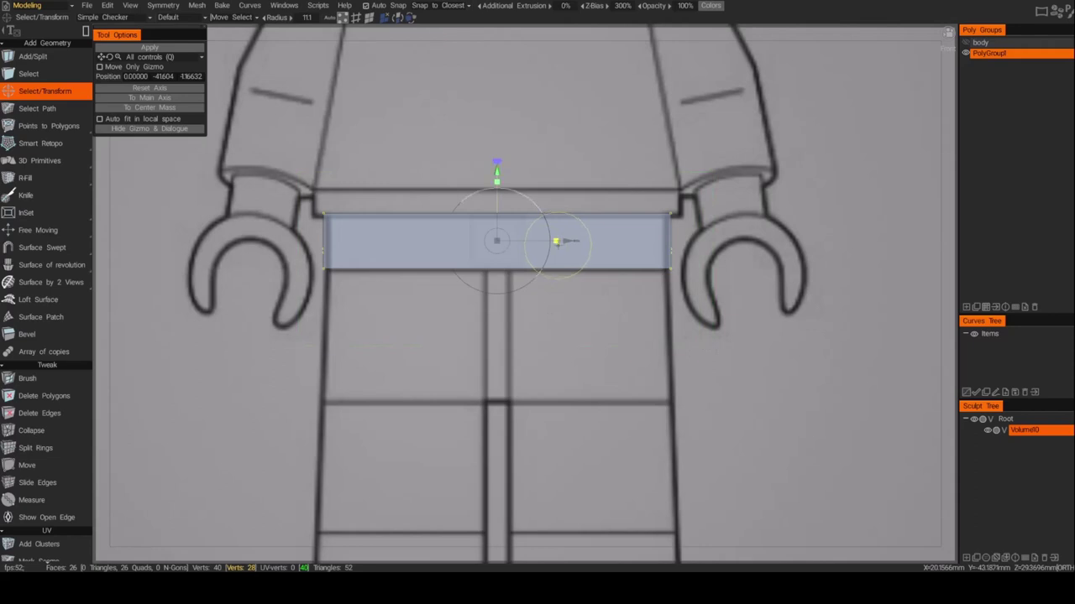
{"action": "left_click", "coordinate": [750, 354]}
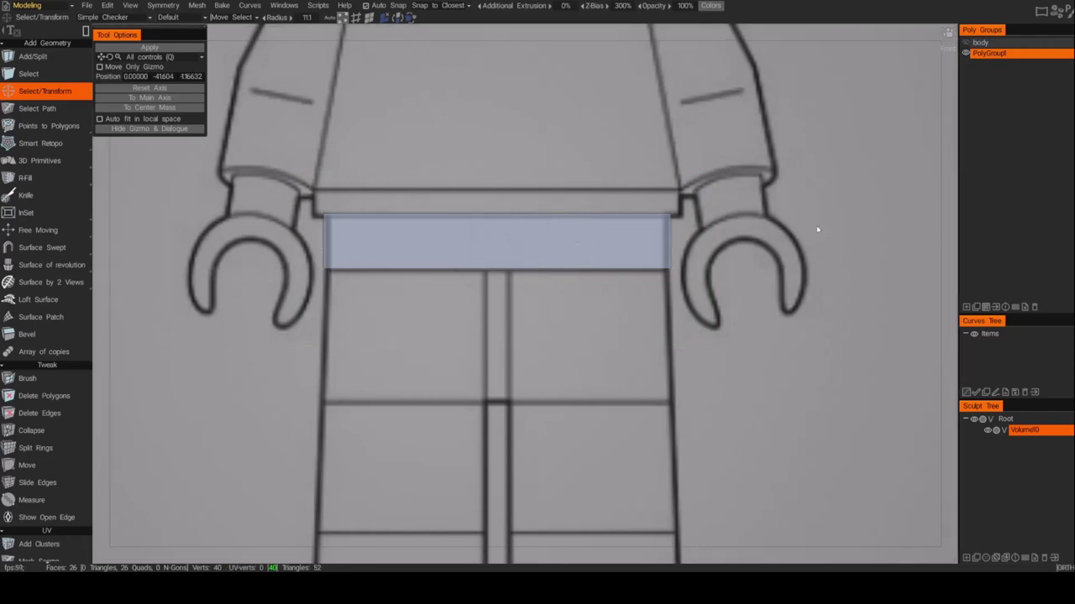
{"action": "left_click", "coordinate": [965, 43]}
Step: Start a cylinder primitive and lower it to the leg's round top in the side reference
{"action": "left_click_drag", "start_coordinate": [897, 148], "coordinate": [448, 329], "text": "alt"}
{"action": "middle_click_drag", "start_coordinate": [447, 330], "coordinate": [425, 309], "text": "alt"}
{"action": "right_click_drag", "start_coordinate": [425, 308], "coordinate": [491, 321], "text": "alt"}
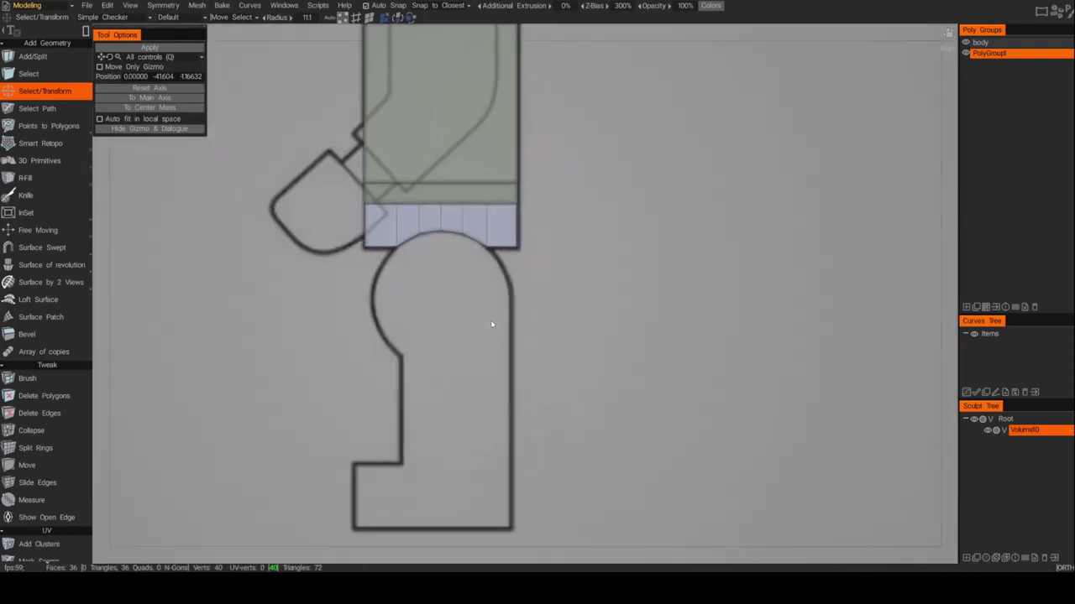
{"action": "mouse_move", "coordinate": [52, 165]}
{"action": "mouse_move", "coordinate": [47, 186]}
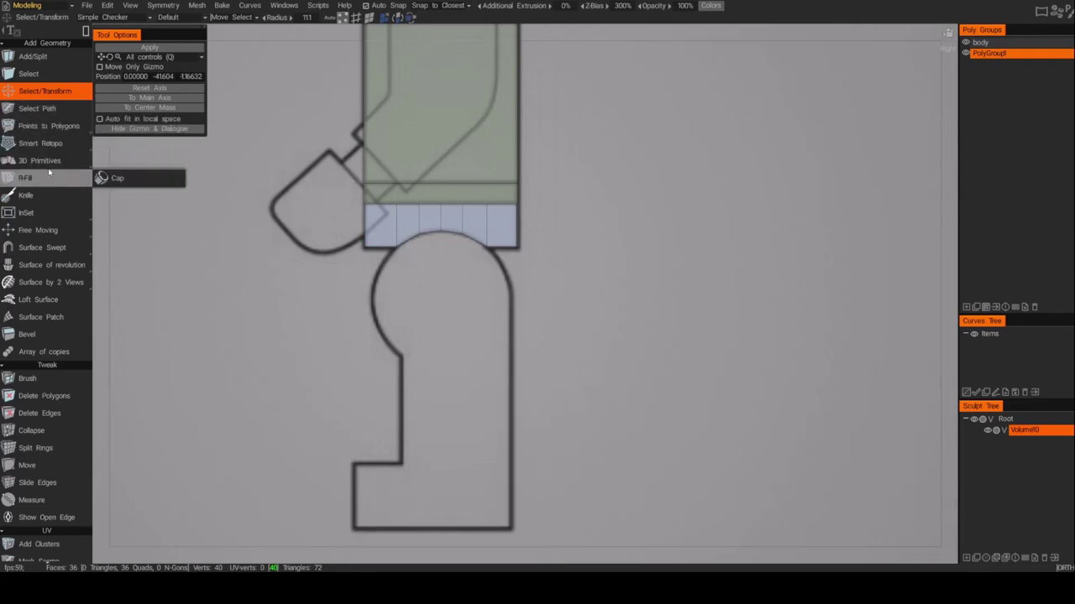
{"action": "left_click", "coordinate": [42, 161]}
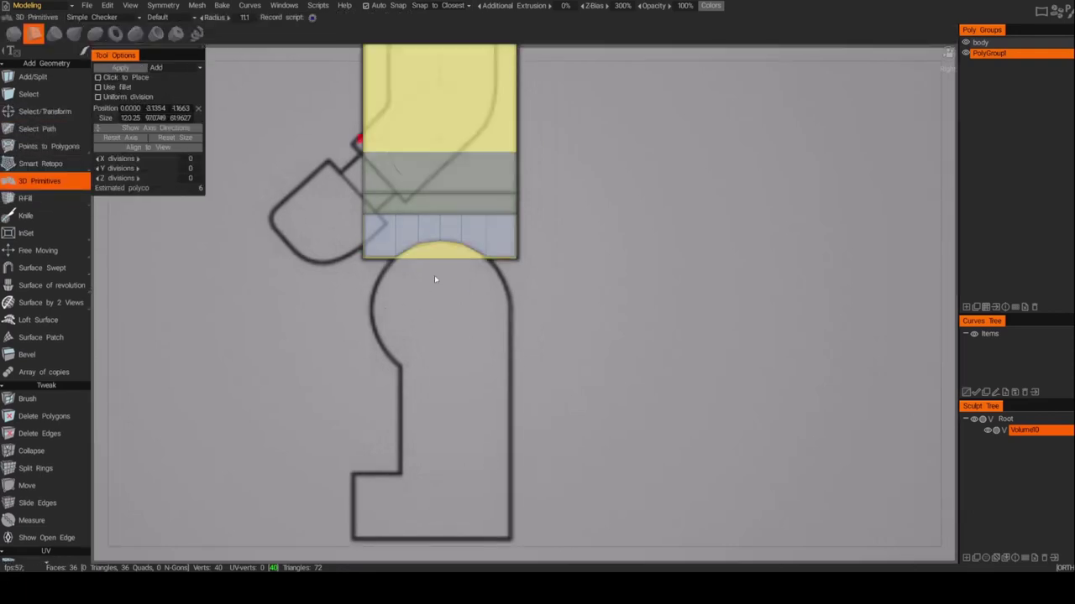
{"action": "left_click", "coordinate": [54, 33]}
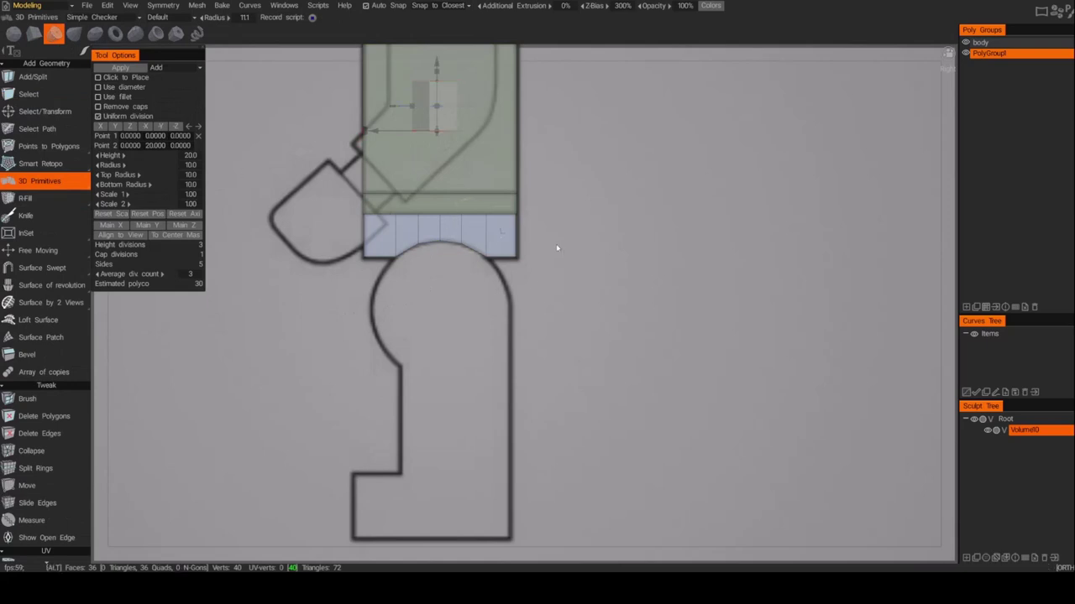
{"action": "left_click_drag", "start_coordinate": [435, 68], "coordinate": [434, 263]}
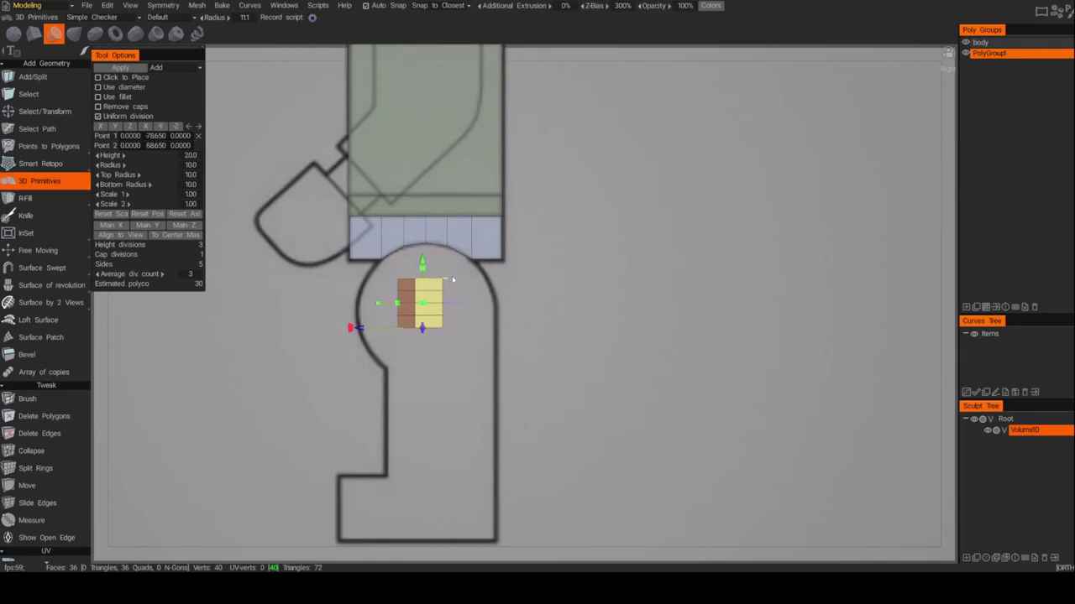
{"action": "left_click_drag", "start_coordinate": [460, 326], "coordinate": [540, 352], "text": "alt"}
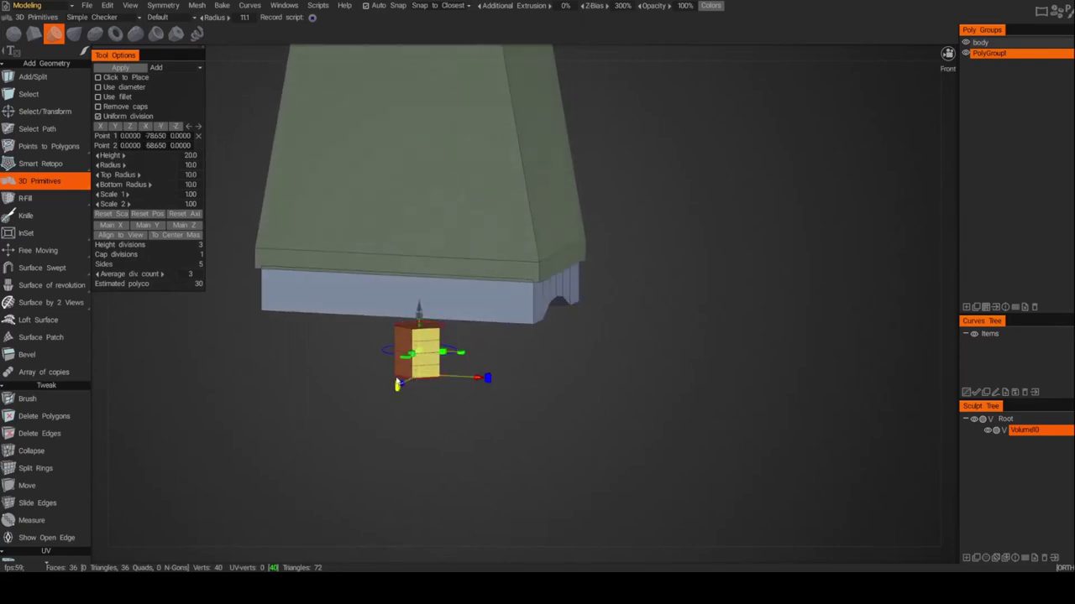
{"action": "left_click_drag", "start_coordinate": [400, 326], "coordinate": [365, 340]}
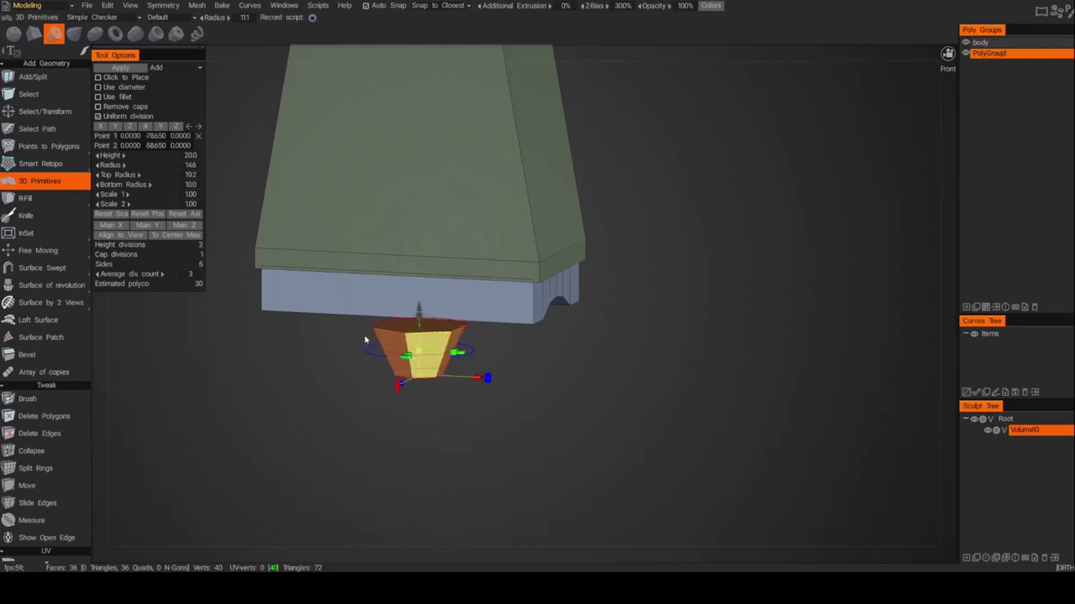
{"action": "key", "text": "ctrl+z"}
{"action": "left_click_drag", "start_coordinate": [375, 392], "coordinate": [447, 418], "text": "alt"}
{"action": "key", "text": "ctrl+z"}
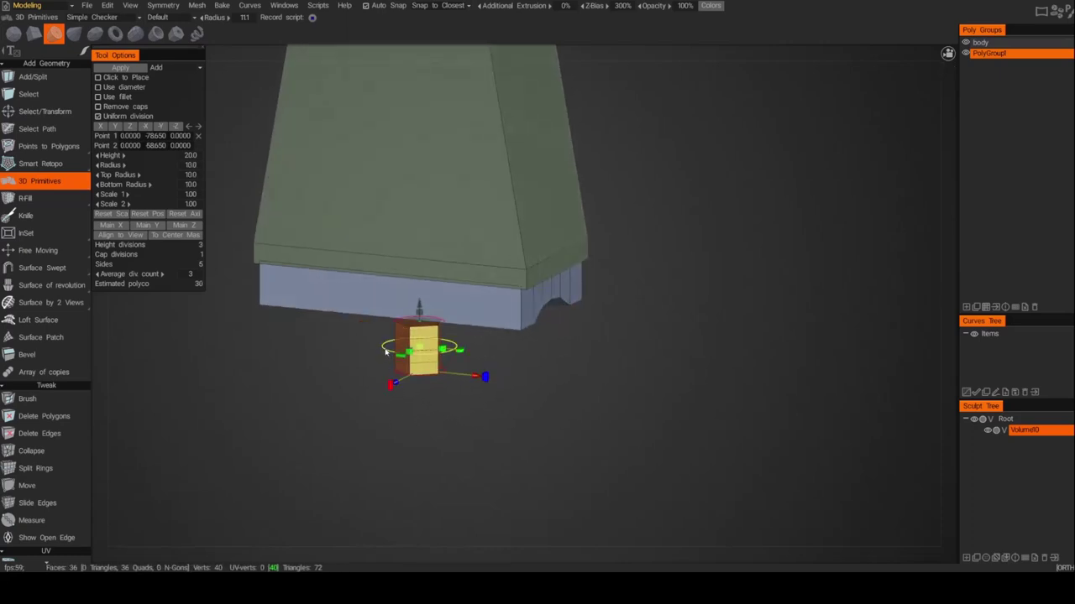
Step: Enlarge the cylinder's radius to 18, disable uniform division, and set height divisions 0, cap divisions 0 and 8 sides
{"action": "left_click_drag", "start_coordinate": [373, 361], "coordinate": [351, 370]}
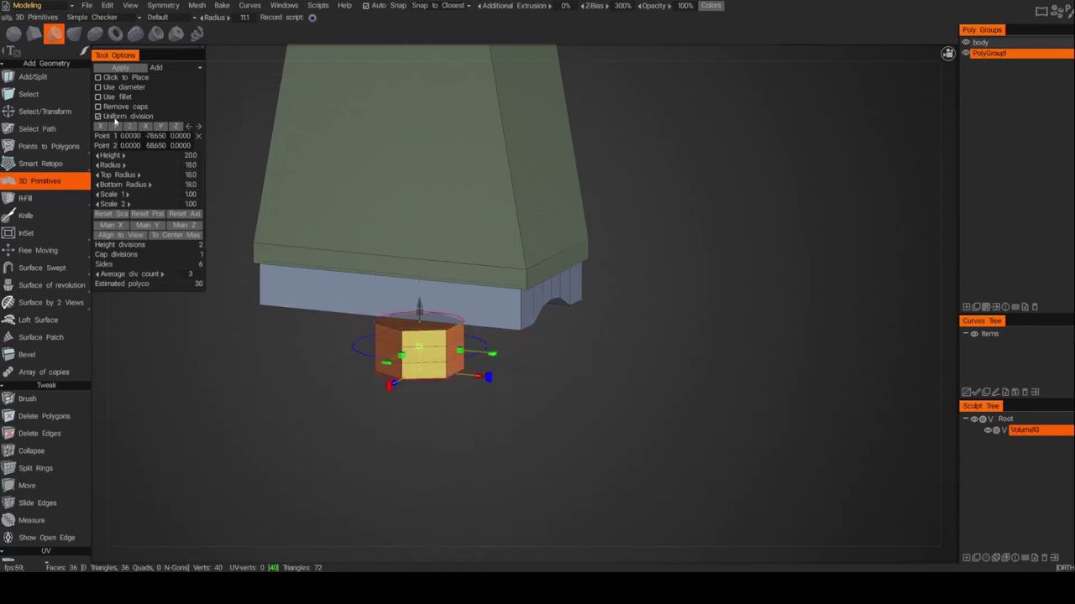
{"action": "left_click", "coordinate": [110, 117]}
{"action": "left_click_drag", "start_coordinate": [141, 244], "coordinate": [119, 246]}
{"action": "scroll", "coordinate": [114, 265], "scroll_direction": "down", "scroll_amount": 3}
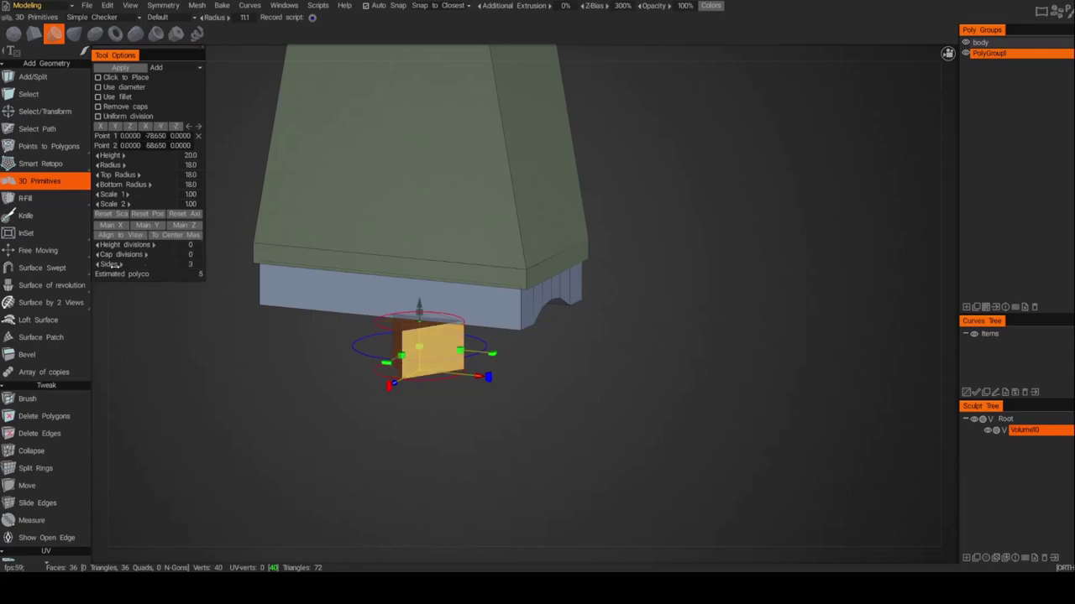
{"action": "left_click_drag", "start_coordinate": [125, 264], "coordinate": [142, 270]}
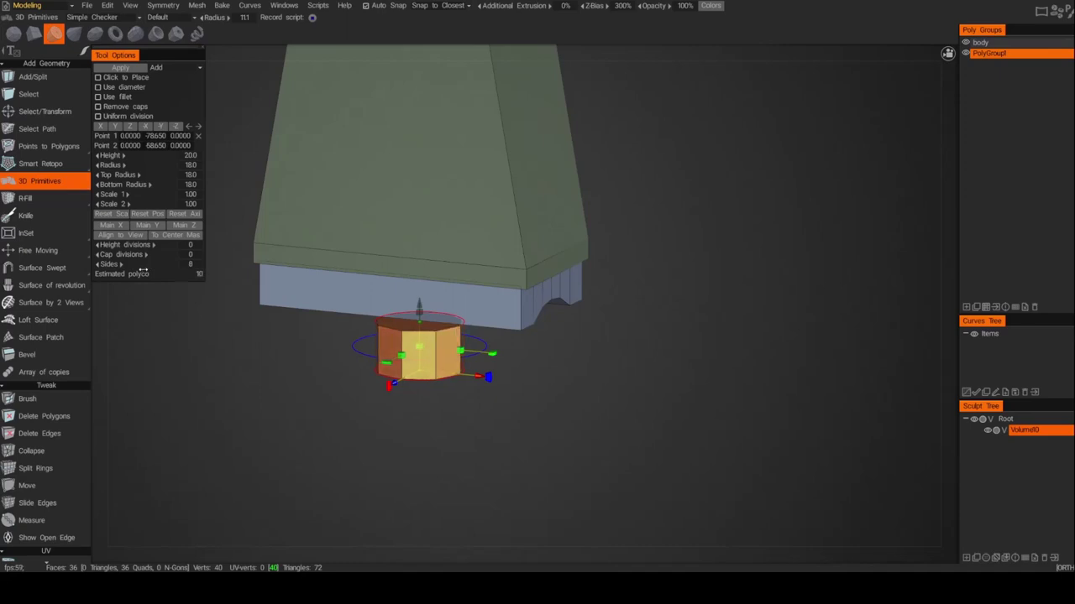
{"action": "left_click_drag", "start_coordinate": [334, 402], "coordinate": [378, 385], "text": "alt"}
{"action": "left_click_drag", "start_coordinate": [451, 410], "coordinate": [484, 418], "text": "alt"}
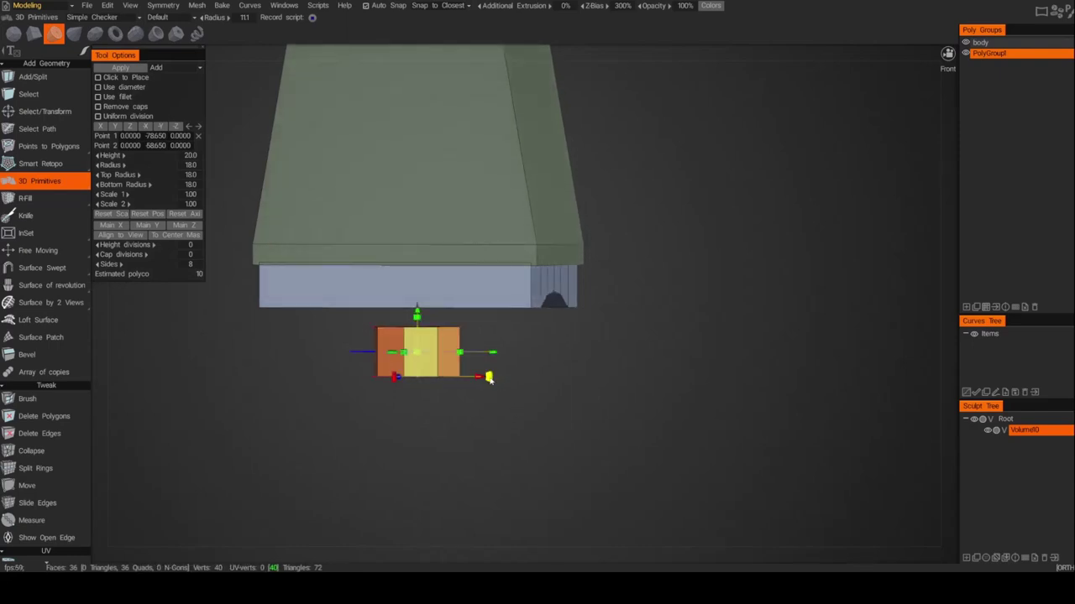
{"action": "left_click_drag", "start_coordinate": [490, 379], "coordinate": [487, 355]}
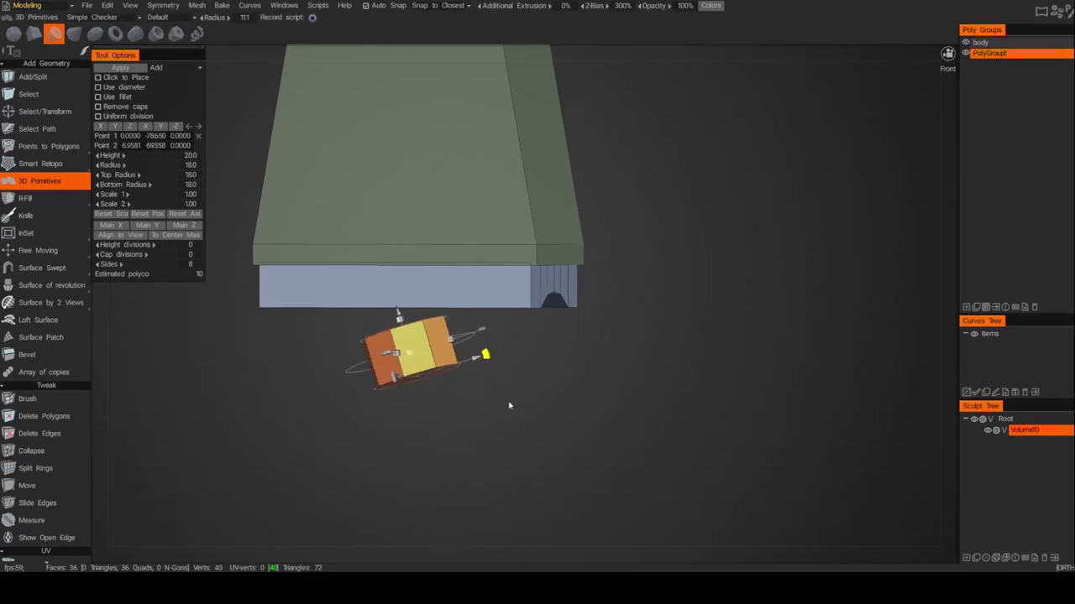
{"action": "key", "text": "ctrl+z"}
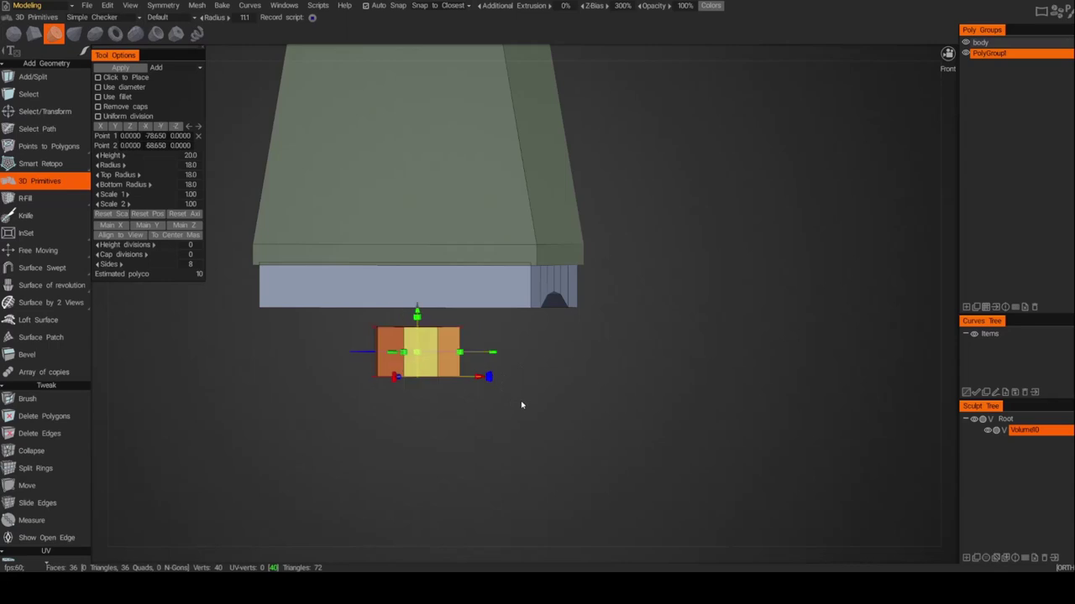
Step: Rotate the cylinder with snapping to lie along X, and move it to the left leg's outer edge in the front reference
{"action": "key", "text": "ctrl"}
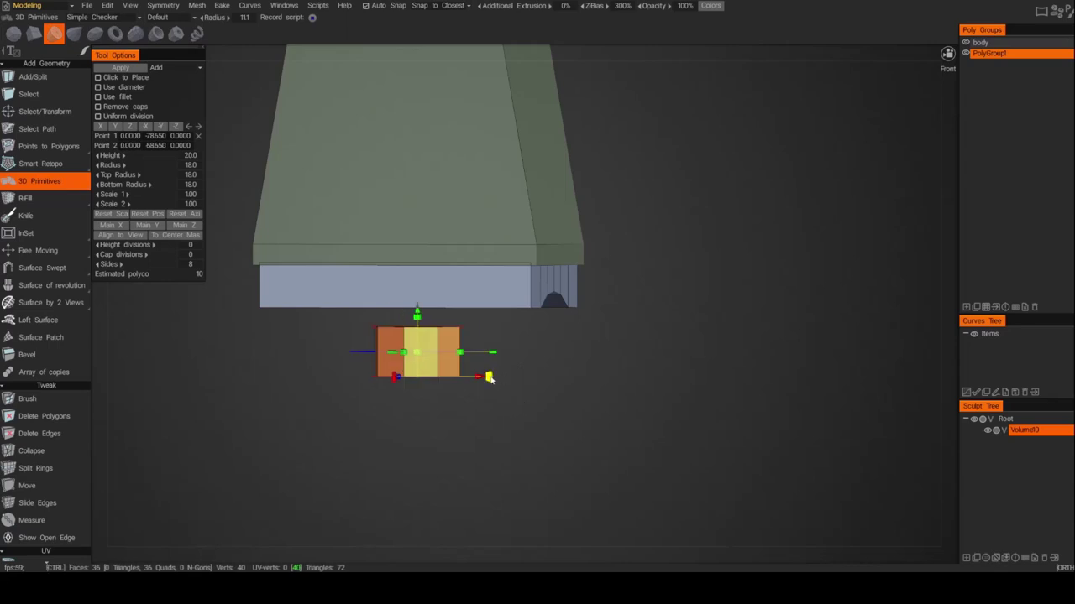
{"action": "left_click_drag", "start_coordinate": [490, 378], "coordinate": [467, 302], "text": "ctrl"}
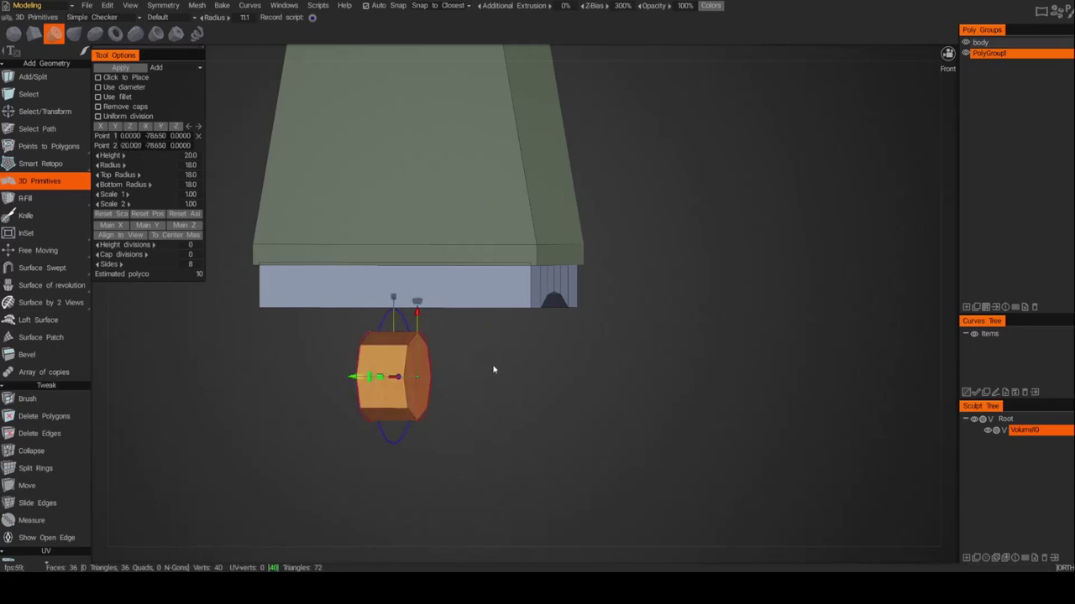
{"action": "left_click_drag", "start_coordinate": [509, 378], "coordinate": [535, 381], "text": "alt"}
{"action": "middle_click_drag", "start_coordinate": [536, 384], "coordinate": [581, 326], "text": "alt"}
{"action": "left_click_drag", "start_coordinate": [396, 291], "coordinate": [537, 314]}
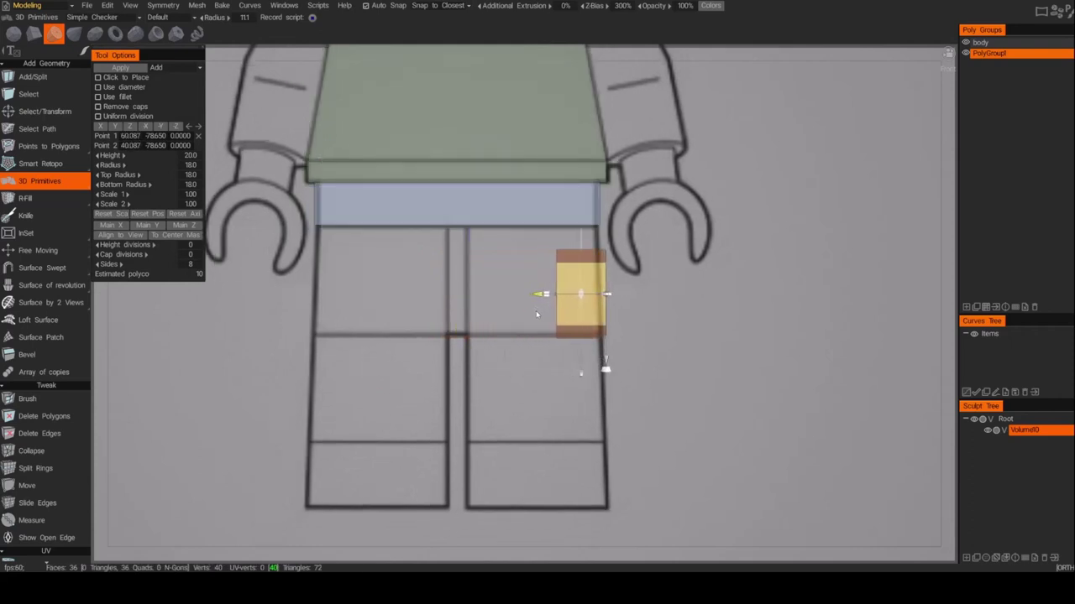
Step: In the side view, center the cylinder on the leg's round outline and enlarge its radius to about 27.1
{"action": "left_click_drag", "start_coordinate": [508, 357], "coordinate": [431, 371], "text": "alt"}
{"action": "middle_click_drag", "start_coordinate": [431, 370], "coordinate": [474, 358], "text": "alt"}
{"action": "left_click_drag", "start_coordinate": [454, 339], "coordinate": [452, 321]}
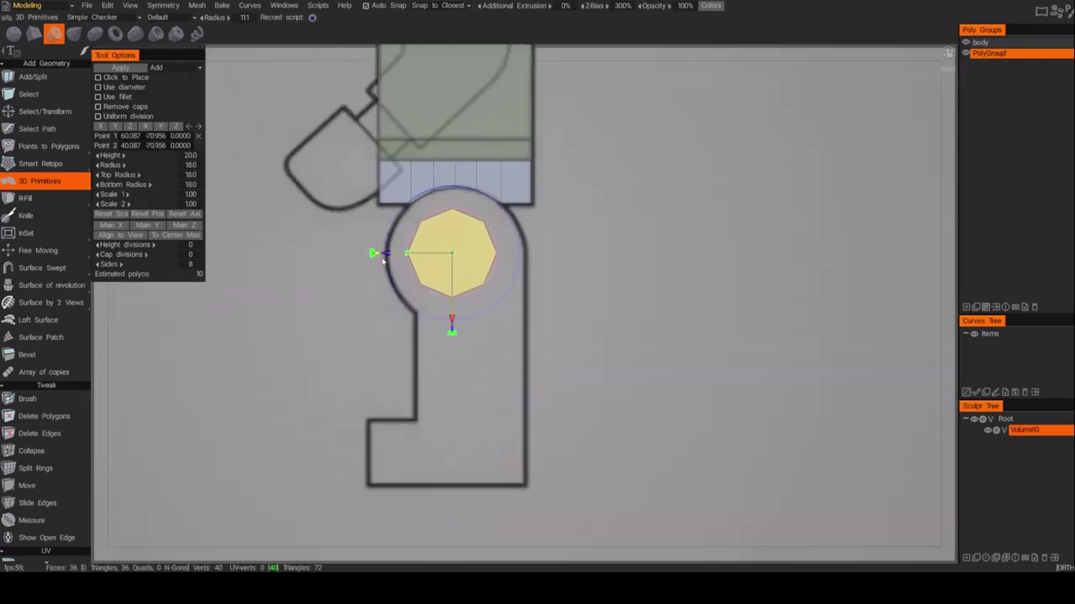
{"action": "left_click_drag", "start_coordinate": [387, 256], "coordinate": [392, 256]}
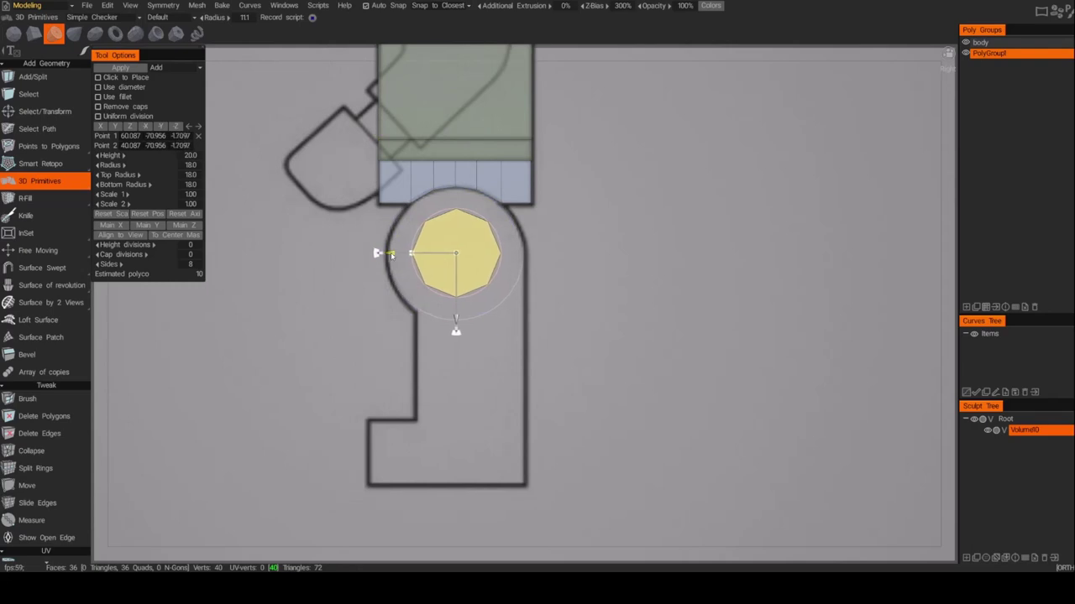
{"action": "left_click_drag", "start_coordinate": [456, 318], "coordinate": [456, 321]}
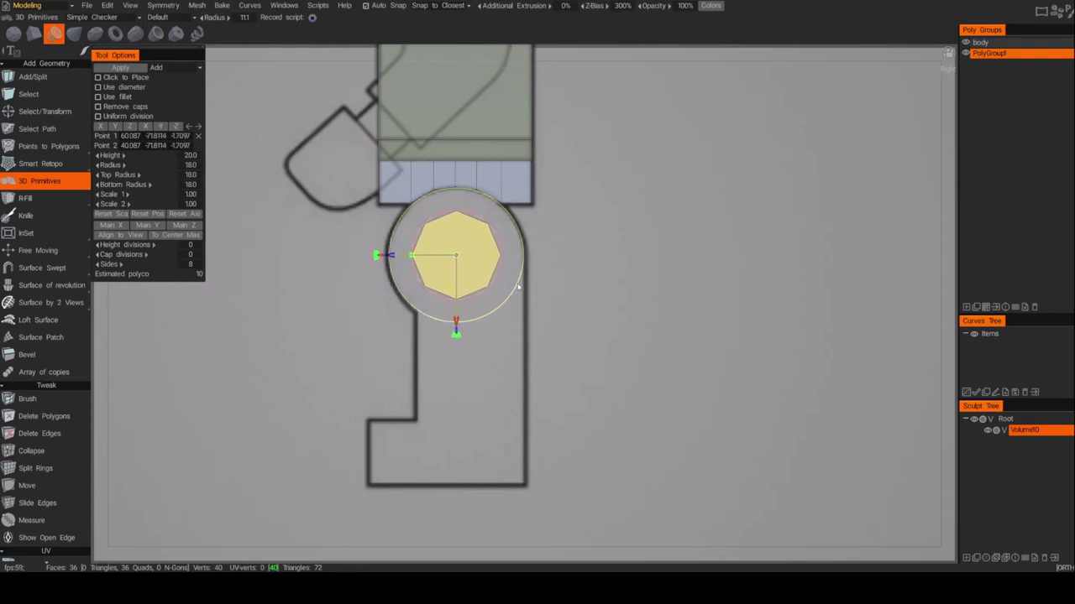
{"action": "left_click_drag", "start_coordinate": [515, 289], "coordinate": [550, 299]}
Step: In the front view, stretch the cylinder's height to about 56.1 so it spans the left leg's width
{"action": "left_click_drag", "start_coordinate": [388, 371], "coordinate": [520, 369], "text": "alt"}
{"action": "middle_click_drag", "start_coordinate": [544, 353], "coordinate": [486, 363], "text": "alt"}
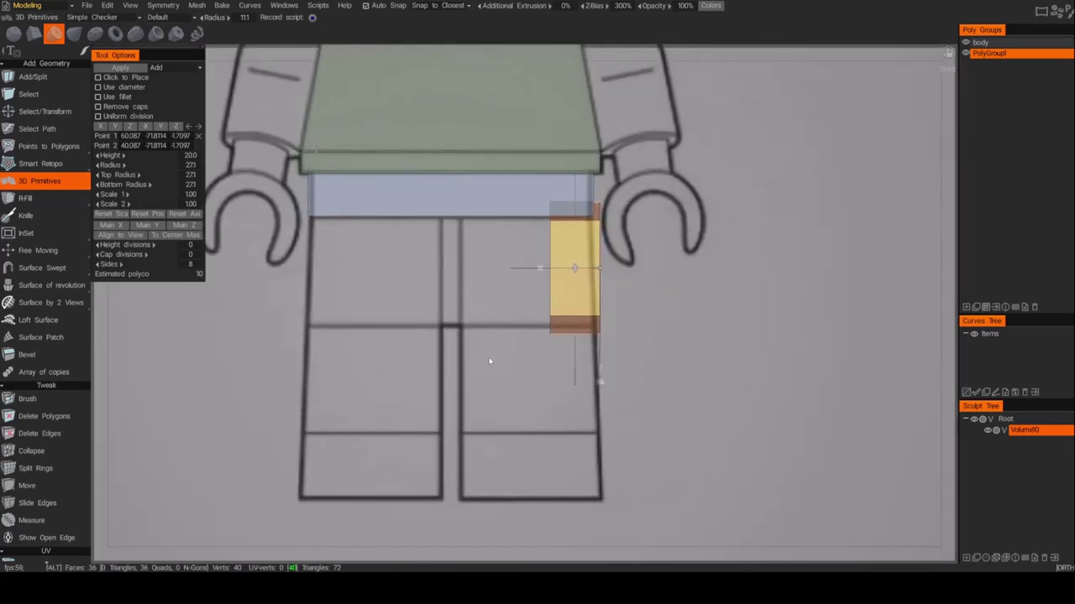
{"action": "left_click_drag", "start_coordinate": [539, 267], "coordinate": [435, 284]}
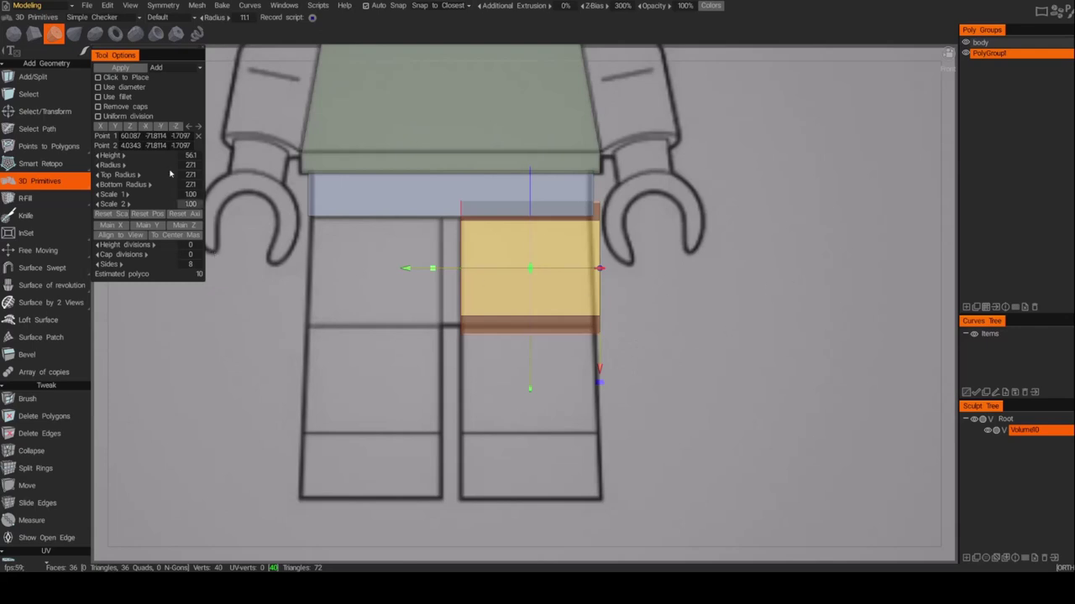
Step: Rename the hip block's poly group to bodySkirt
{"action": "left_click", "coordinate": [992, 54]}
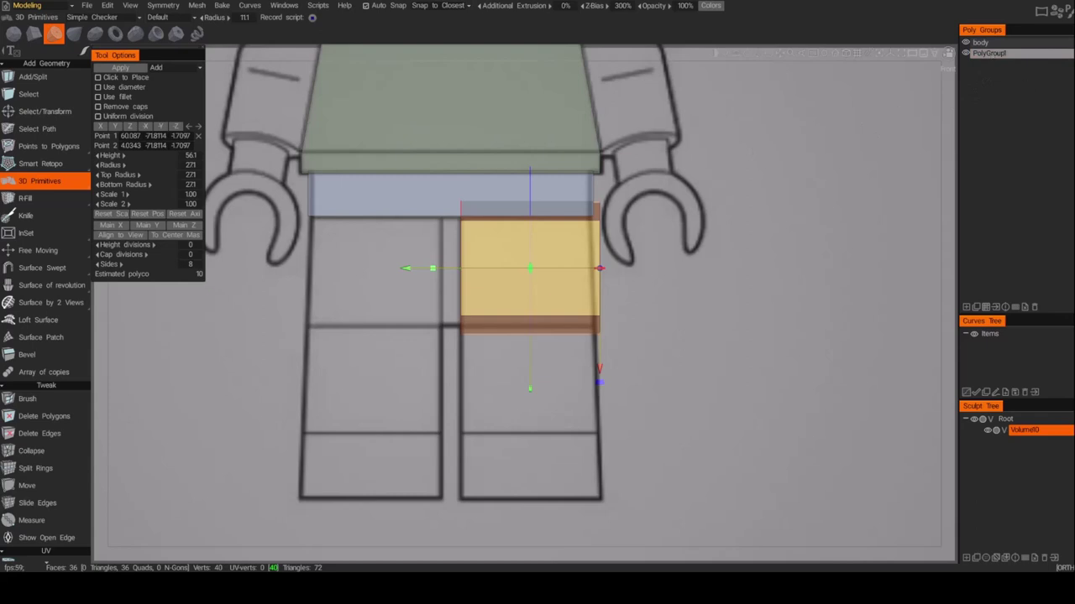
{"action": "type", "text": "bodySkirt"}
{"action": "key", "text": "Return"}
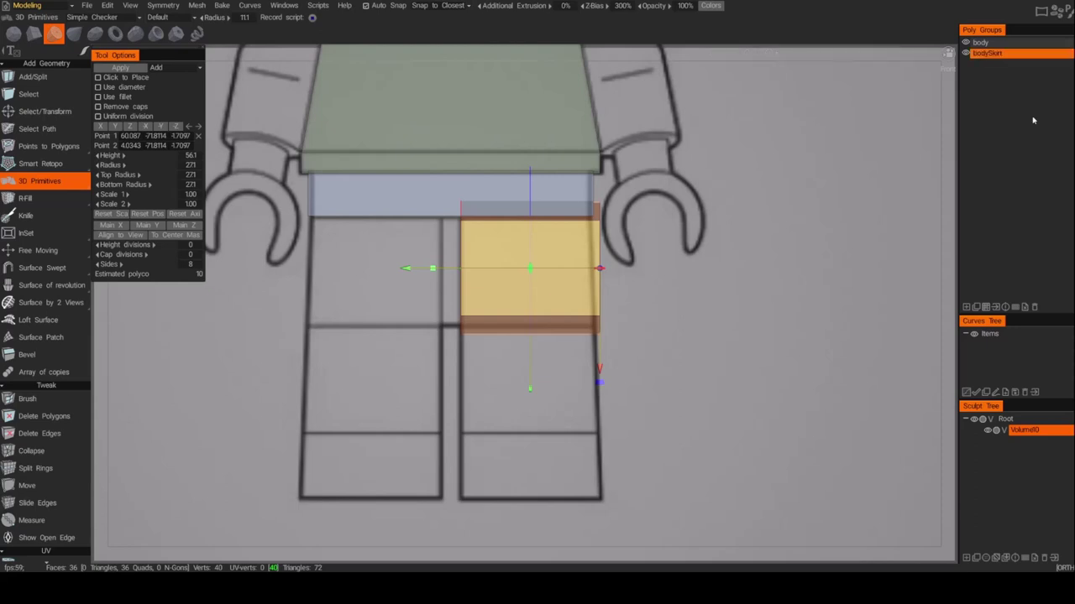
Step: Add a poly group named lft_leg and apply the cylinder into it
{"action": "left_click", "coordinate": [967, 308]}
{"action": "double_click", "coordinate": [989, 64]}
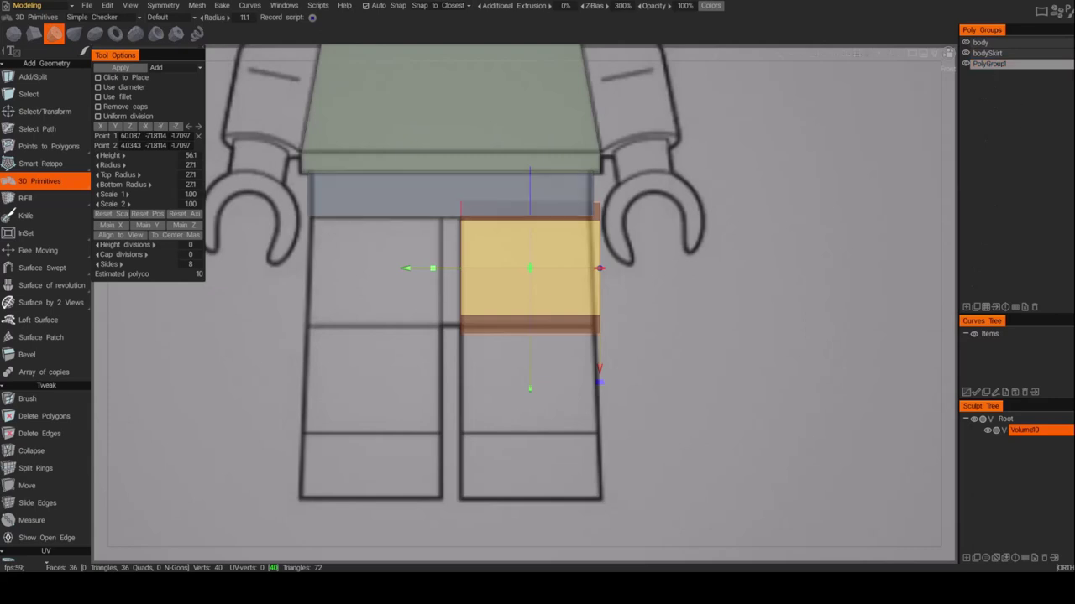
{"action": "type", "text": "lft_leg"}
{"action": "key", "text": "Return"}
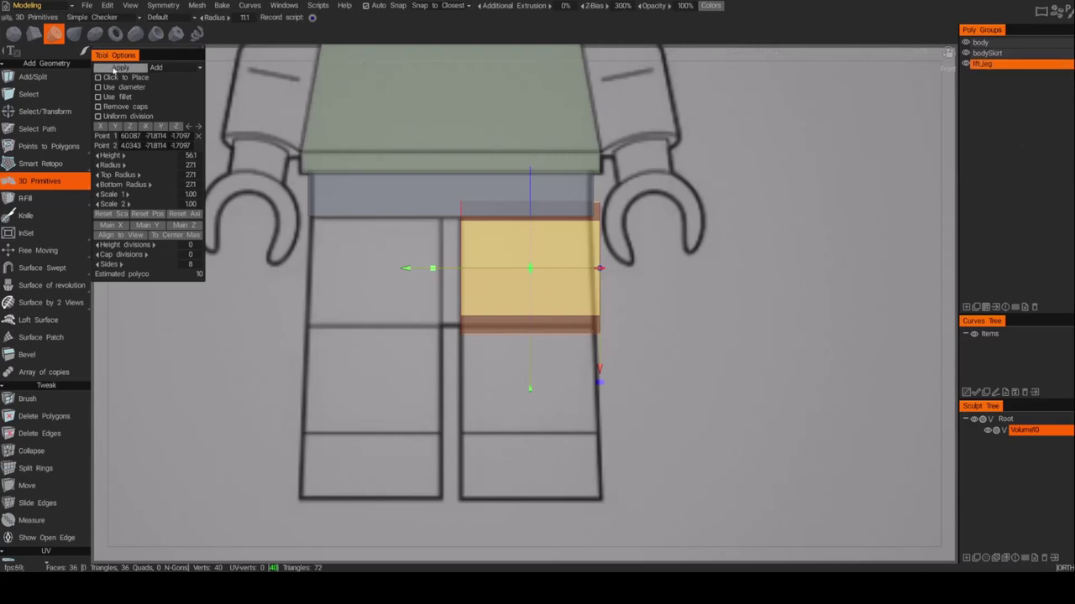
{"action": "key", "text": "Return"}
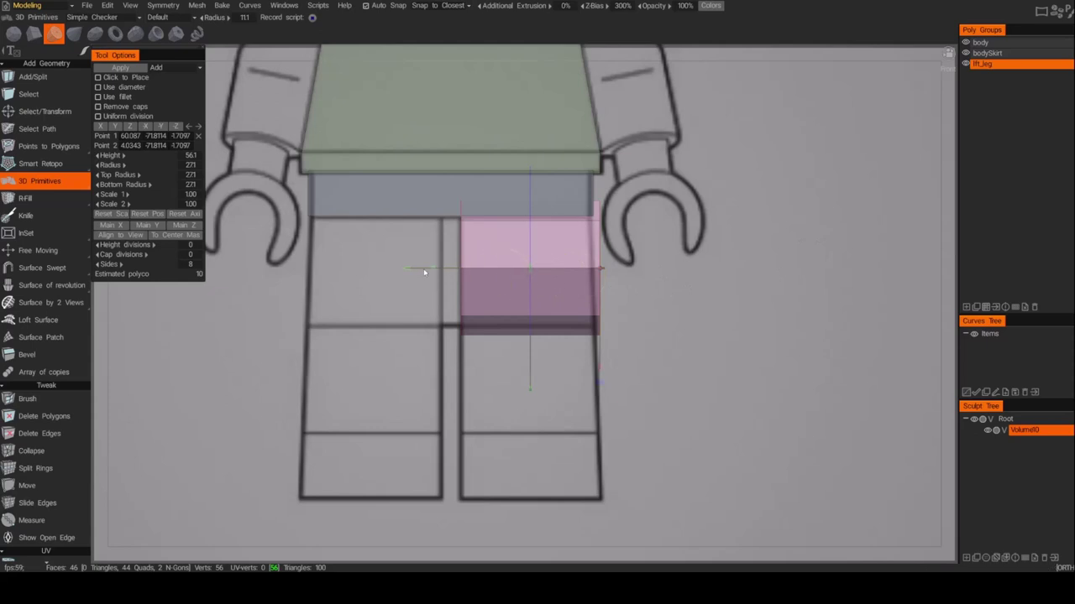
Step: Fit the cylinder into the gap between the legs with a height of about 7.51, and apply it in a new poly group named leg_sep
{"action": "left_click_drag", "start_coordinate": [401, 273], "coordinate": [267, 270]}
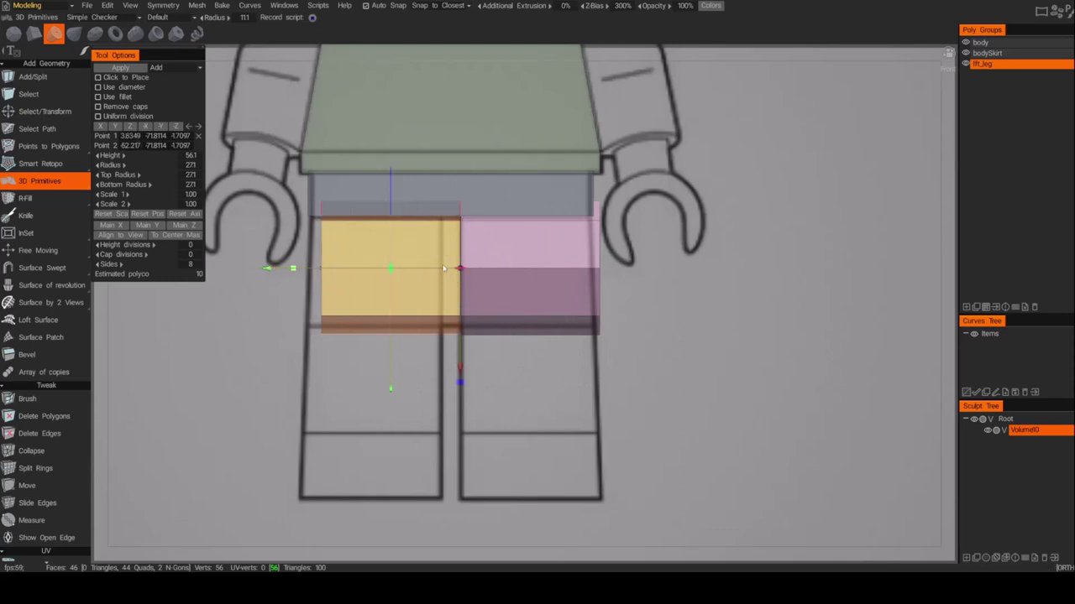
{"action": "left_click_drag", "start_coordinate": [292, 271], "coordinate": [438, 301]}
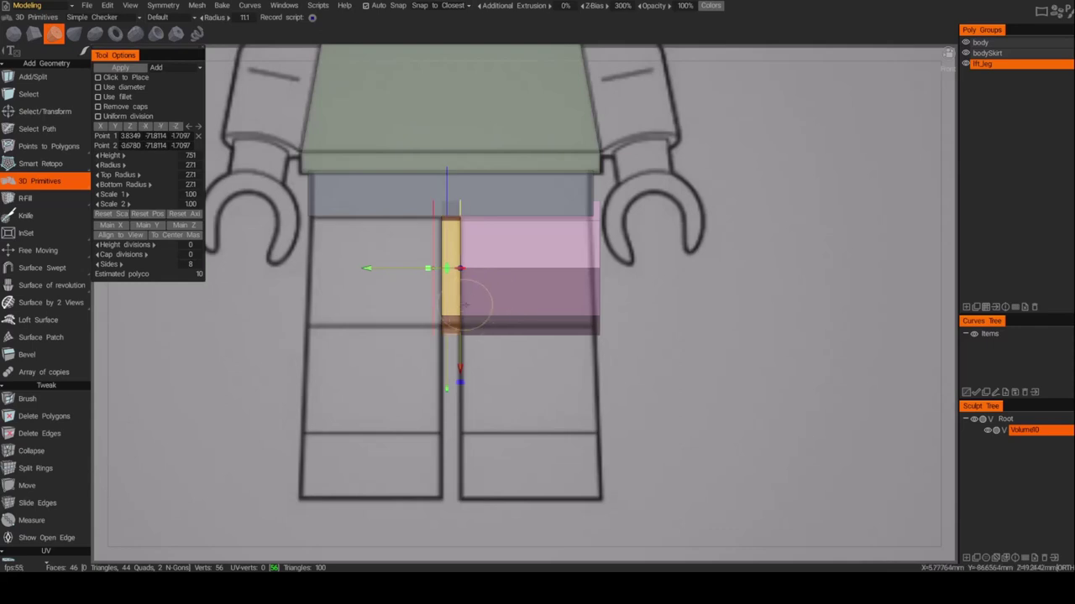
{"action": "left_click", "coordinate": [966, 307]}
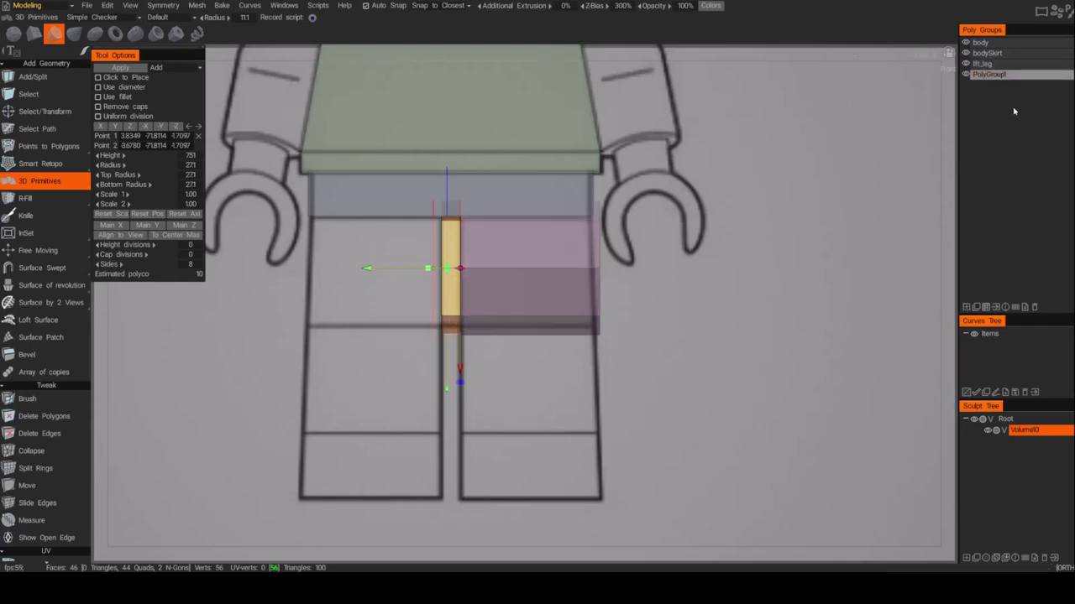
{"action": "type", "text": "leg_sep"}
{"action": "key", "text": "Return"}
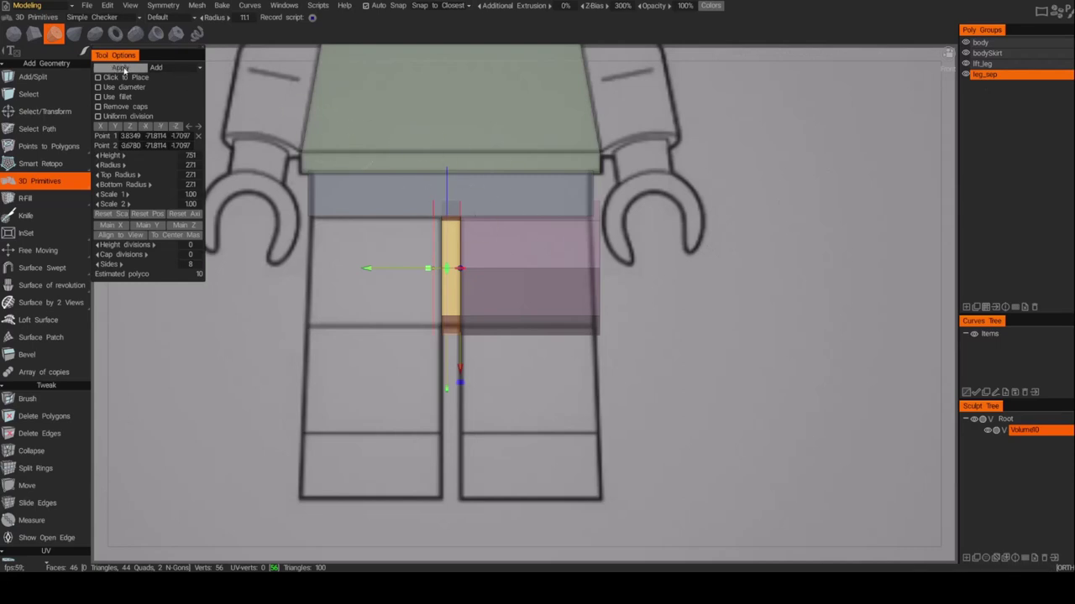
{"action": "left_click", "coordinate": [121, 67]}
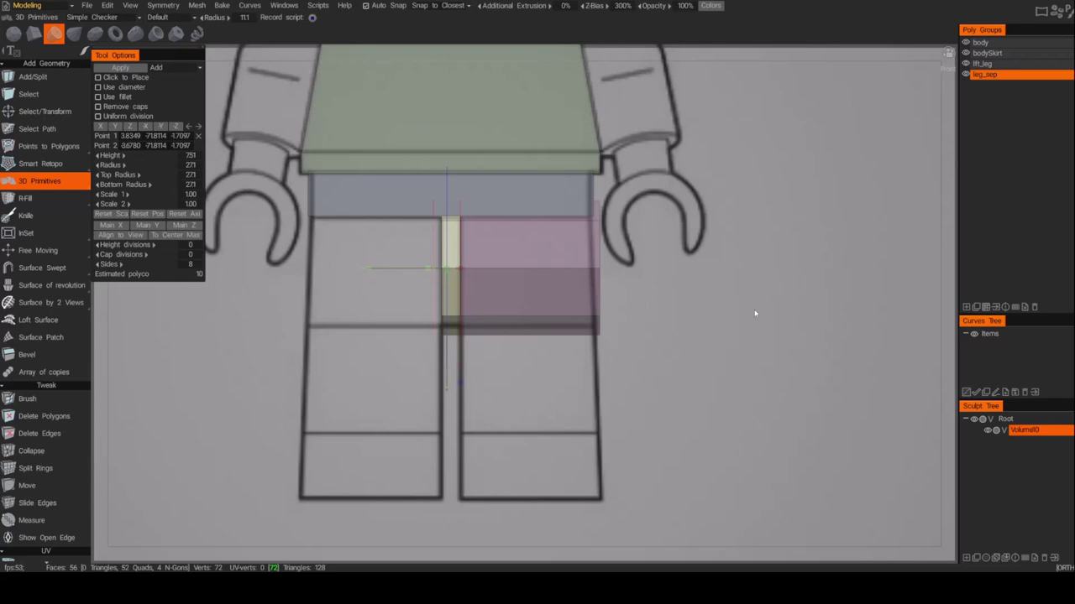
Step: Activate the lft_leg poly group and flatten the cylinder's two bottom faces level with the base of the hip curve in the side reference
{"action": "left_click", "coordinate": [976, 65]}
{"action": "left_click_drag", "start_coordinate": [832, 314], "coordinate": [714, 383], "text": "alt"}
{"action": "middle_click_drag", "start_coordinate": [725, 372], "coordinate": [645, 292], "text": "alt"}
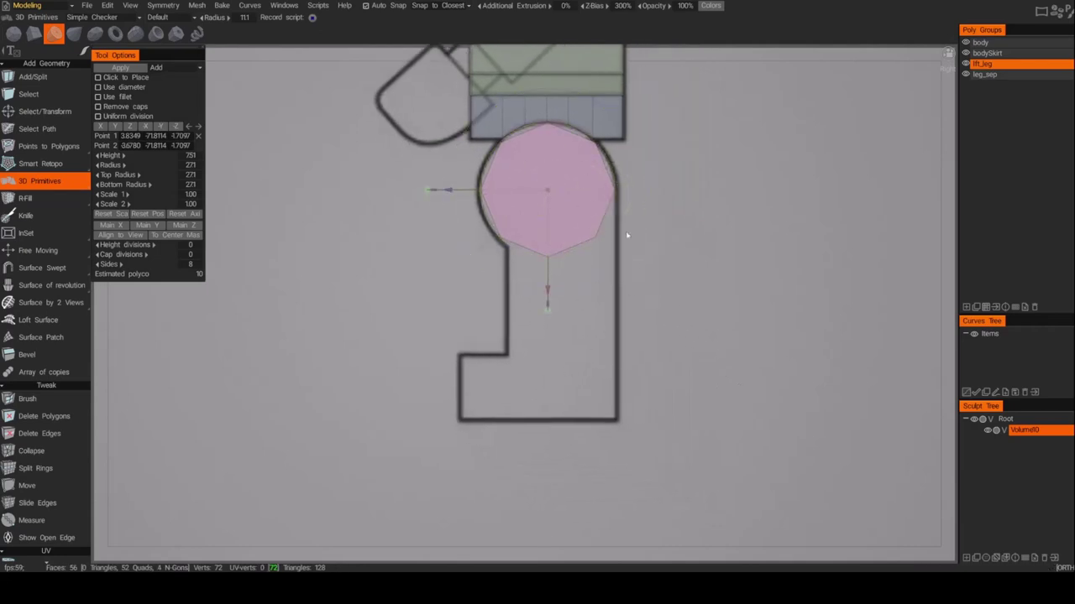
{"action": "left_click_drag", "start_coordinate": [566, 301], "coordinate": [566, 250], "text": "alt"}
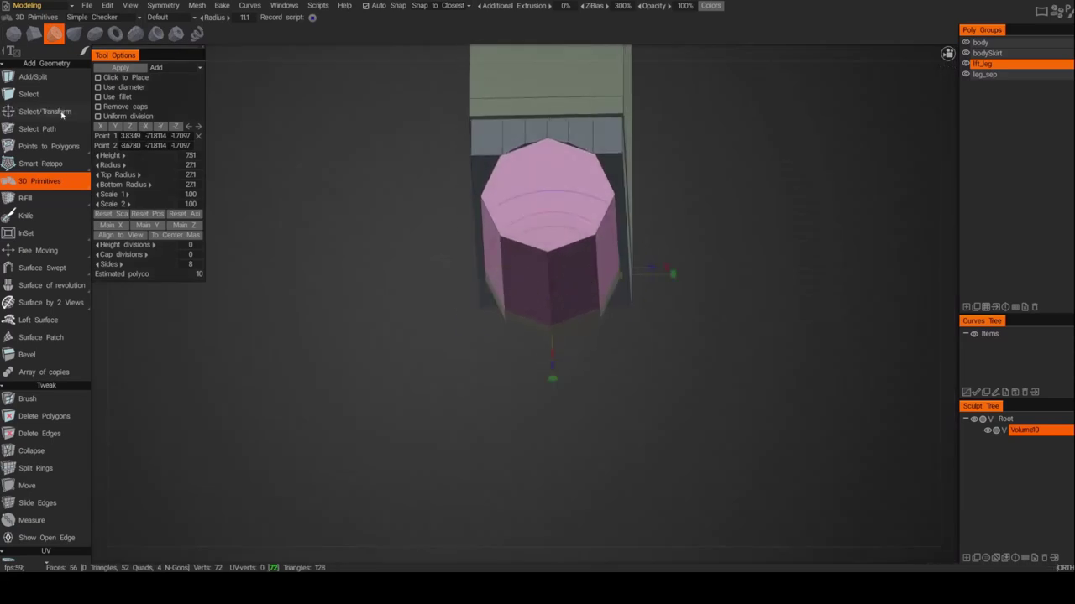
{"action": "left_click", "coordinate": [45, 111]}
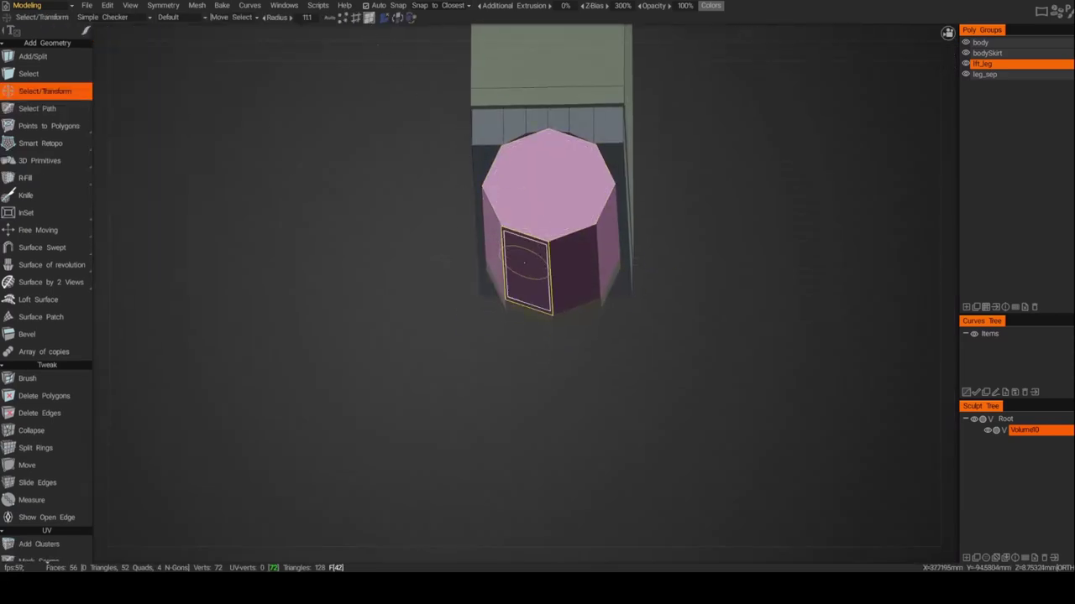
{"action": "left_click", "coordinate": [525, 267]}
{"action": "left_click", "coordinate": [579, 252], "text": "shift"}
{"action": "left_click_drag", "start_coordinate": [549, 284], "coordinate": [515, 343], "text": "alt"}
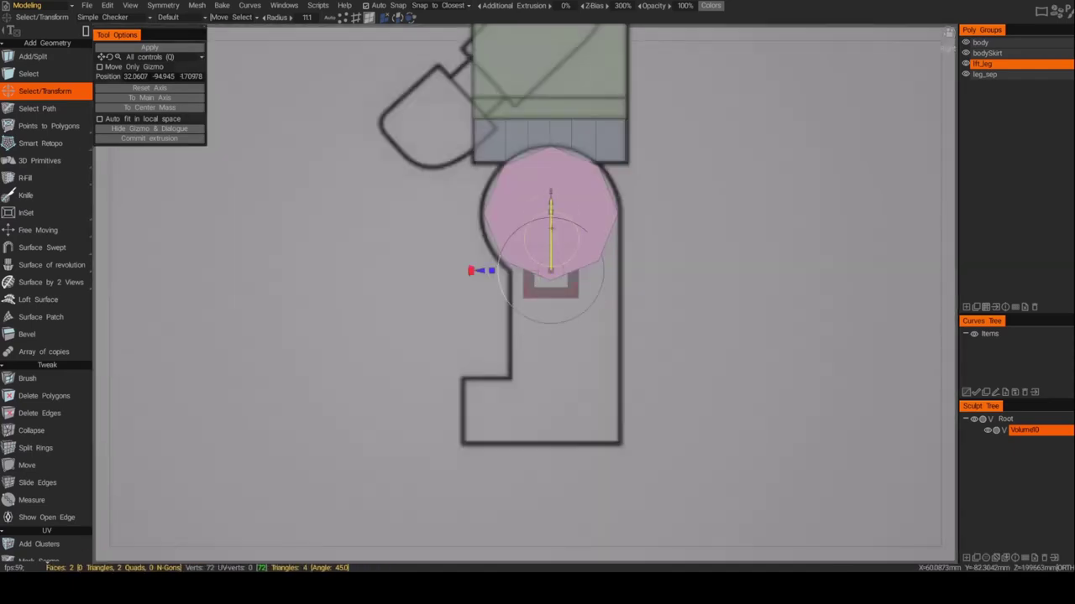
{"action": "left_click_drag", "start_coordinate": [552, 229], "coordinate": [556, 270]}
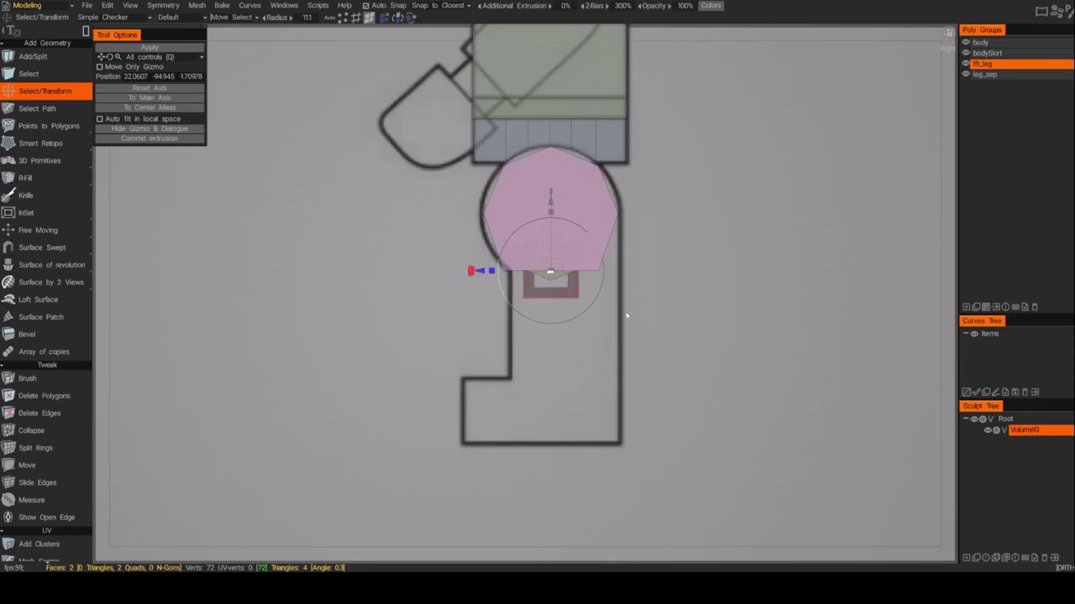
Step: Hide the other poly groups and move the leg's two rear bottom vertices onto the back line of the side reference
{"action": "left_click", "coordinate": [342, 19]}
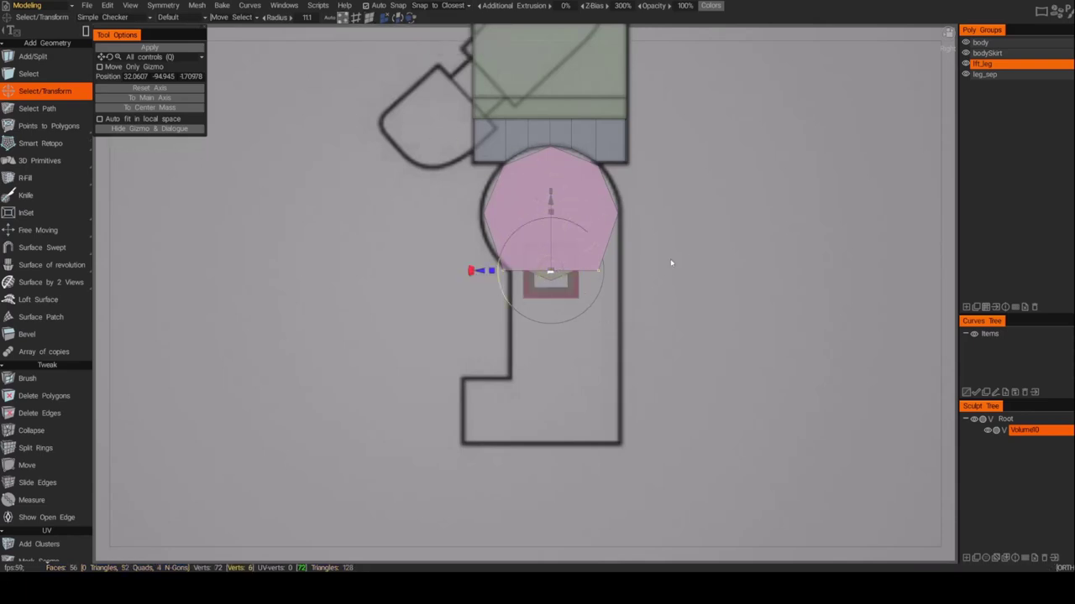
{"action": "left_click", "coordinate": [967, 74]}
{"action": "left_click", "coordinate": [965, 52]}
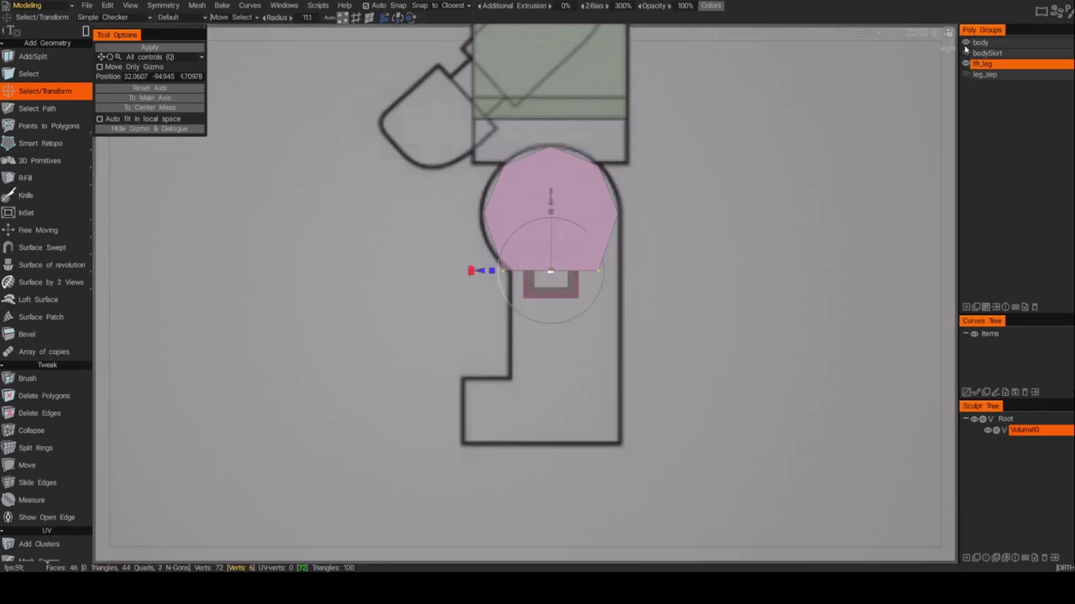
{"action": "left_click_drag", "start_coordinate": [673, 250], "coordinate": [568, 311]}
{"action": "left_click_drag", "start_coordinate": [531, 275], "coordinate": [542, 272]}
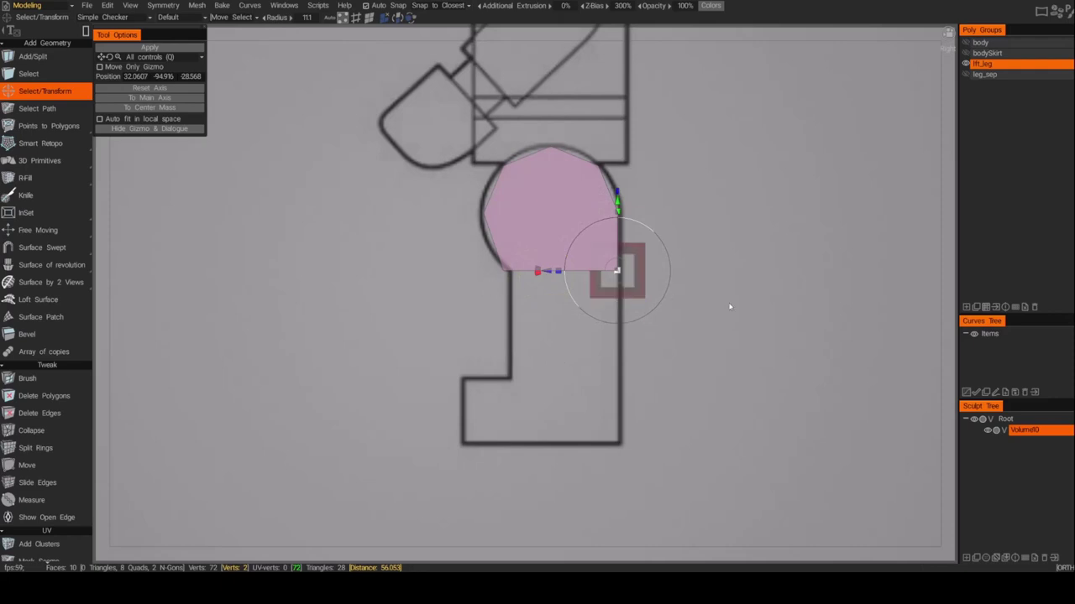
Step: Extrude the leg's two bottom faces downward in two segments, one to the foot's upper edge and one to the sole
{"action": "left_click_drag", "start_coordinate": [443, 346], "coordinate": [460, 324], "text": "alt"}
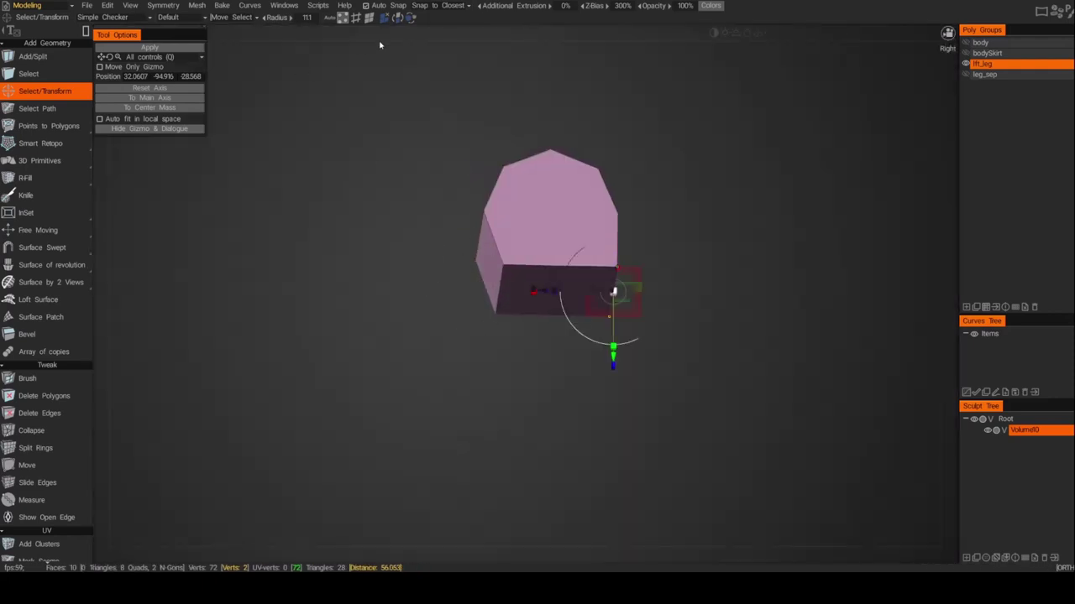
{"action": "left_click", "coordinate": [369, 17]}
{"action": "left_click", "coordinate": [524, 304]}
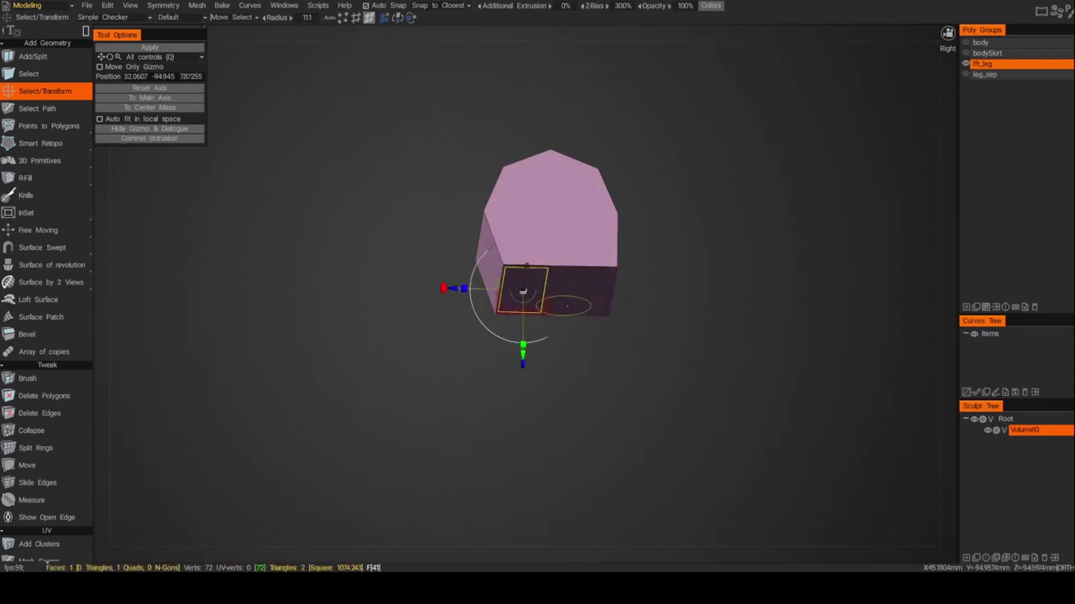
{"action": "left_click", "coordinate": [580, 300], "text": "shift"}
{"action": "left_click_drag", "start_coordinate": [686, 261], "coordinate": [674, 307], "text": "alt+shift"}
{"action": "right_click_drag", "start_coordinate": [674, 308], "coordinate": [706, 296], "text": "alt+shift"}
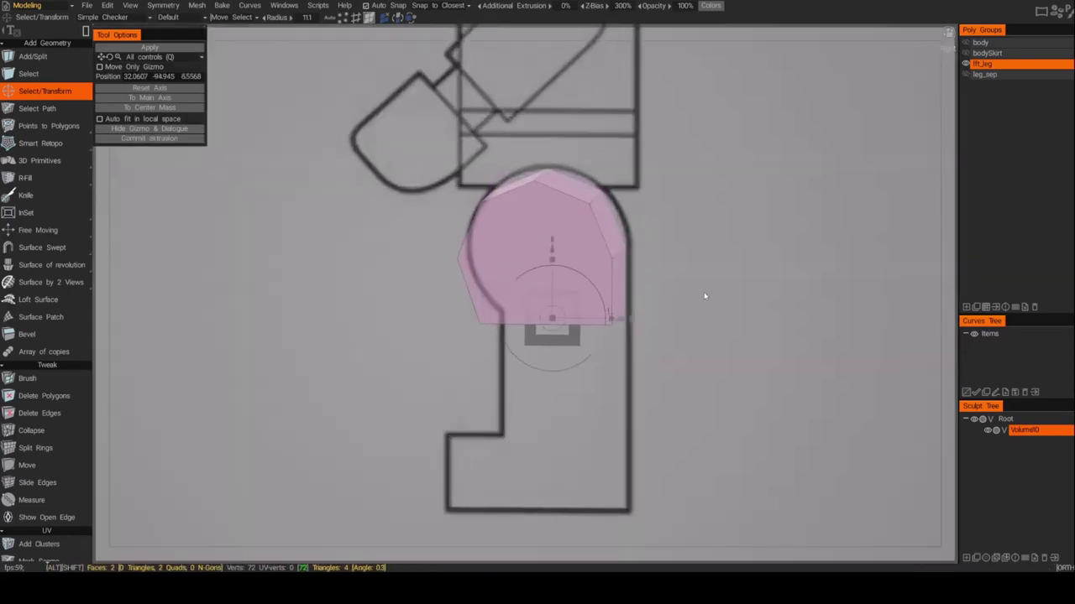
{"action": "left_click_drag", "start_coordinate": [692, 269], "coordinate": [711, 282], "text": "alt+shift"}
{"action": "middle_click_drag", "start_coordinate": [689, 266], "coordinate": [691, 237], "text": "alt"}
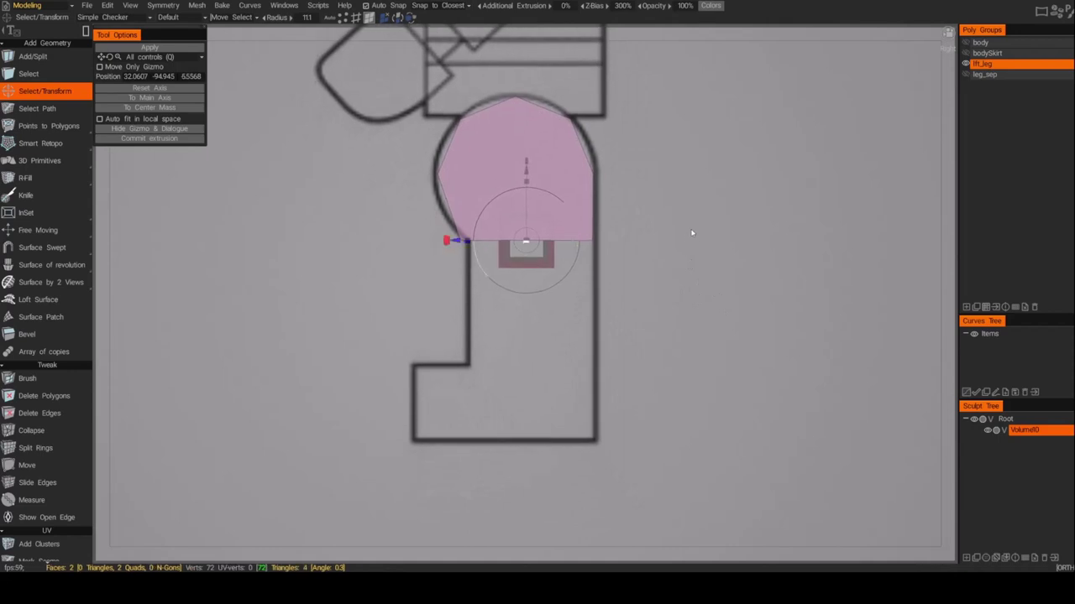
{"action": "right_click", "coordinate": [694, 189]}
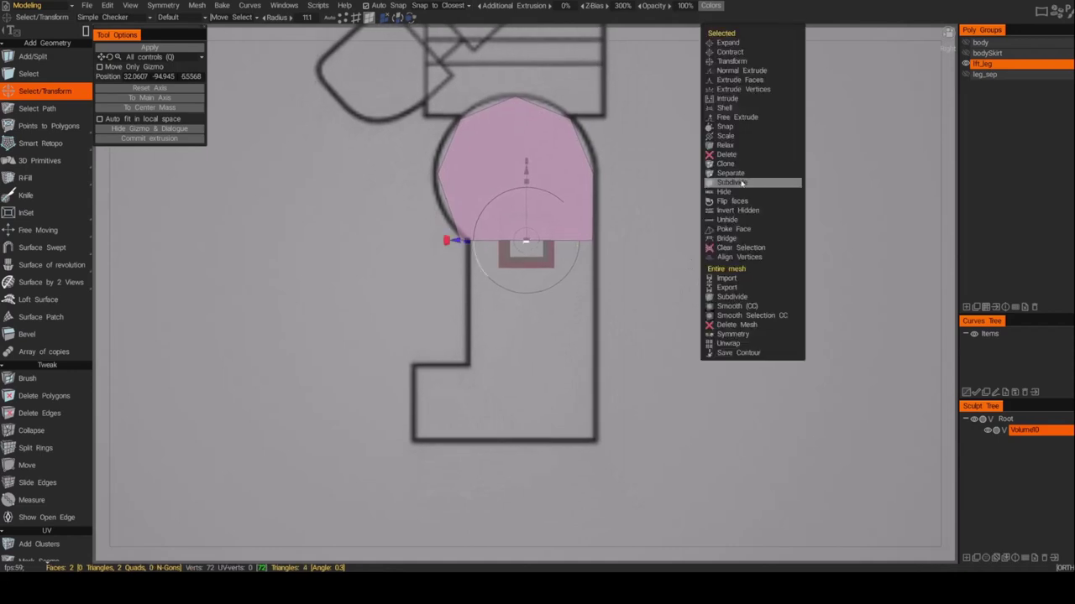
{"action": "left_click", "coordinate": [763, 82]}
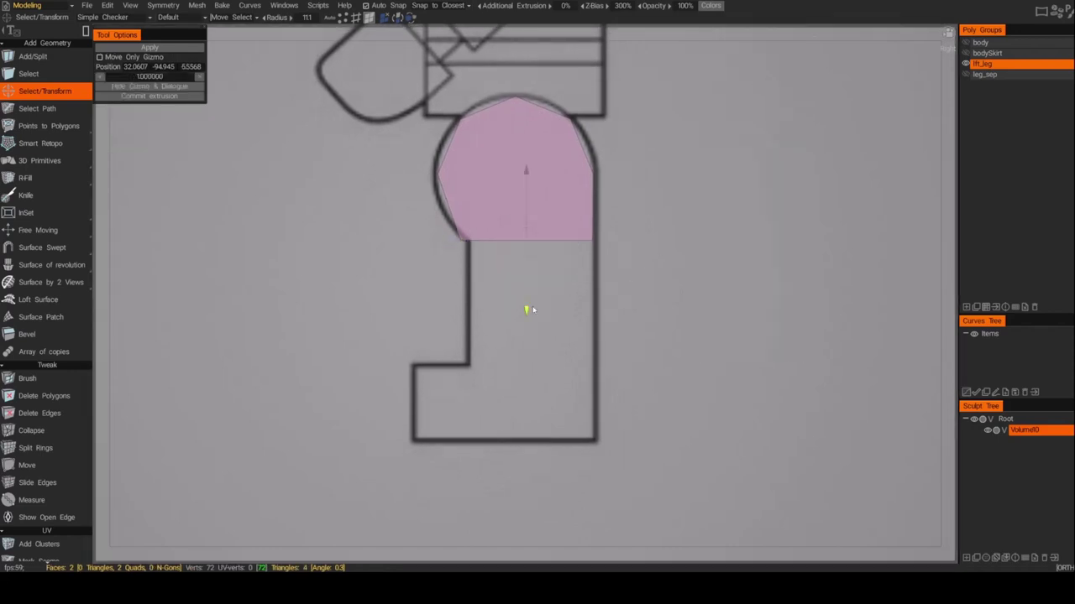
{"action": "left_click_drag", "start_coordinate": [525, 311], "coordinate": [546, 438]}
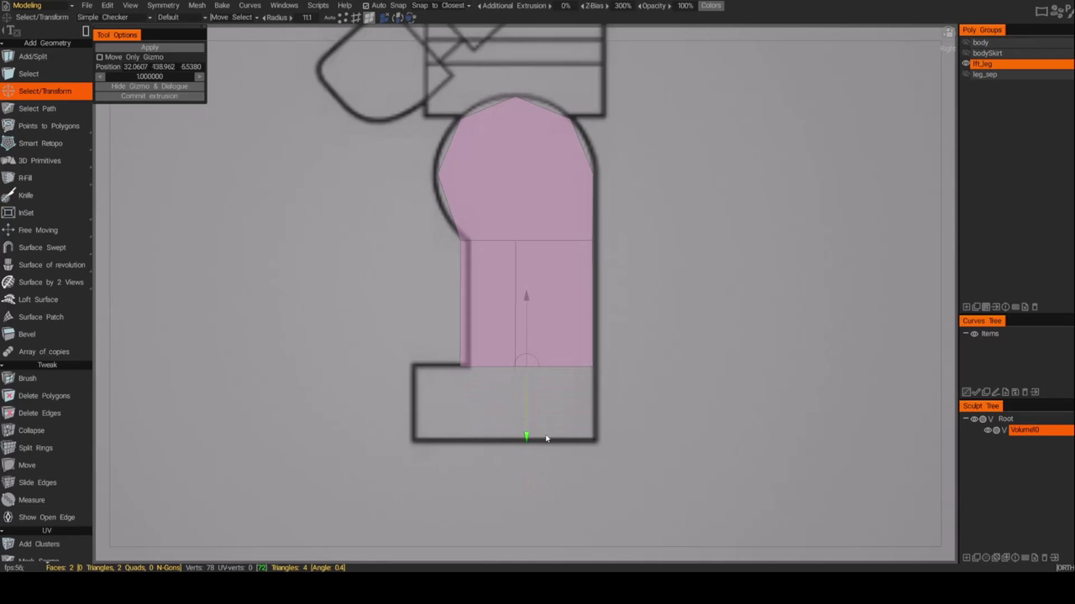
{"action": "left_click_drag", "start_coordinate": [525, 437], "coordinate": [526, 509]}
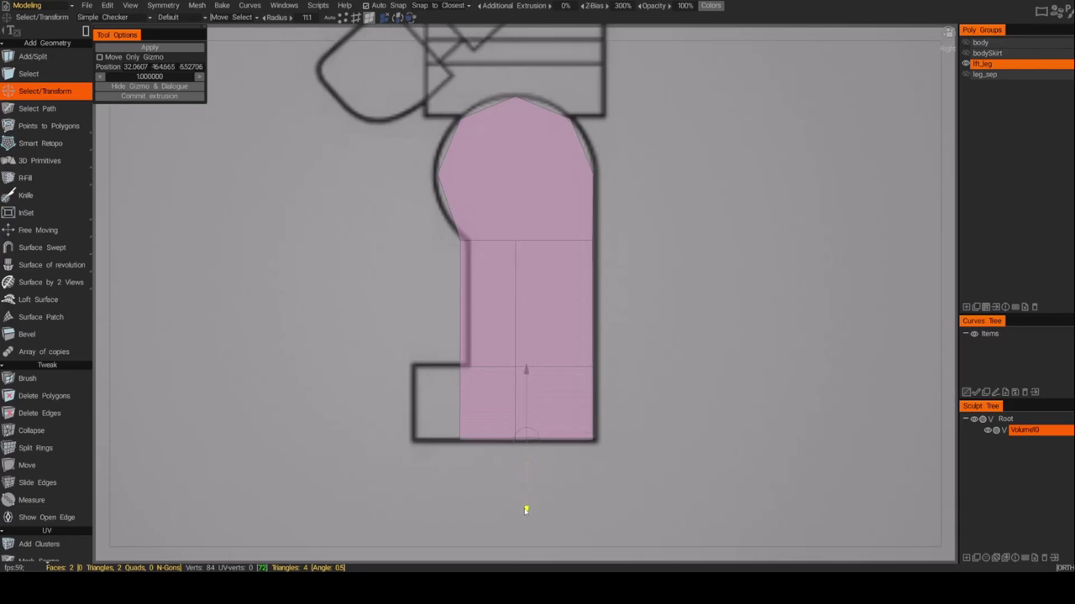
Step: Extrude the front face of the lowest leg segment forward to the toe line of the side reference
{"action": "left_click_drag", "start_coordinate": [369, 380], "coordinate": [458, 382]}
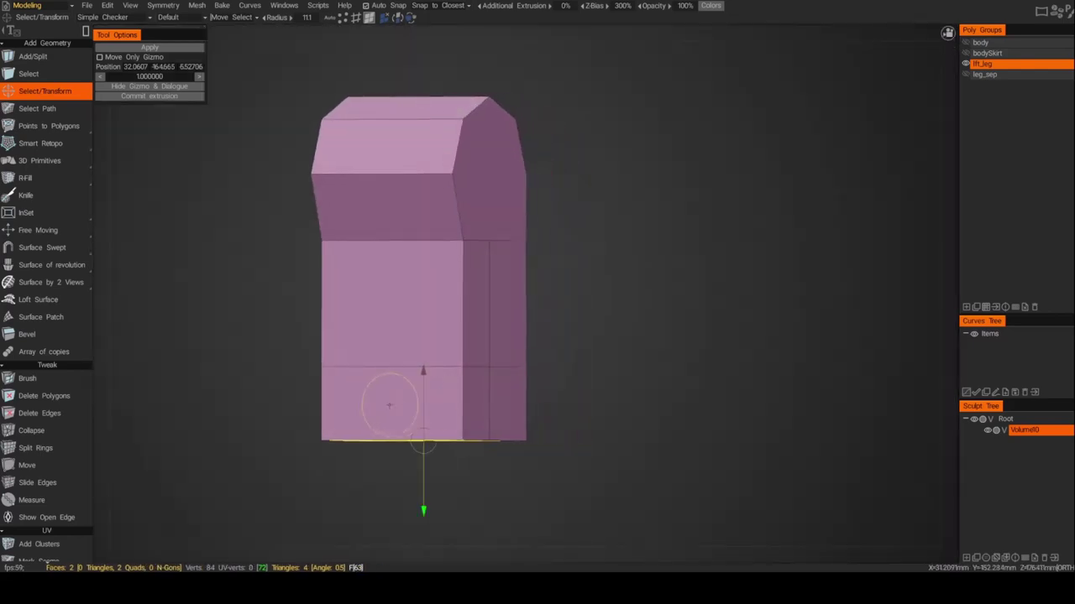
{"action": "left_click", "coordinate": [375, 406]}
{"action": "left_click_drag", "start_coordinate": [546, 413], "coordinate": [640, 380], "text": "alt"}
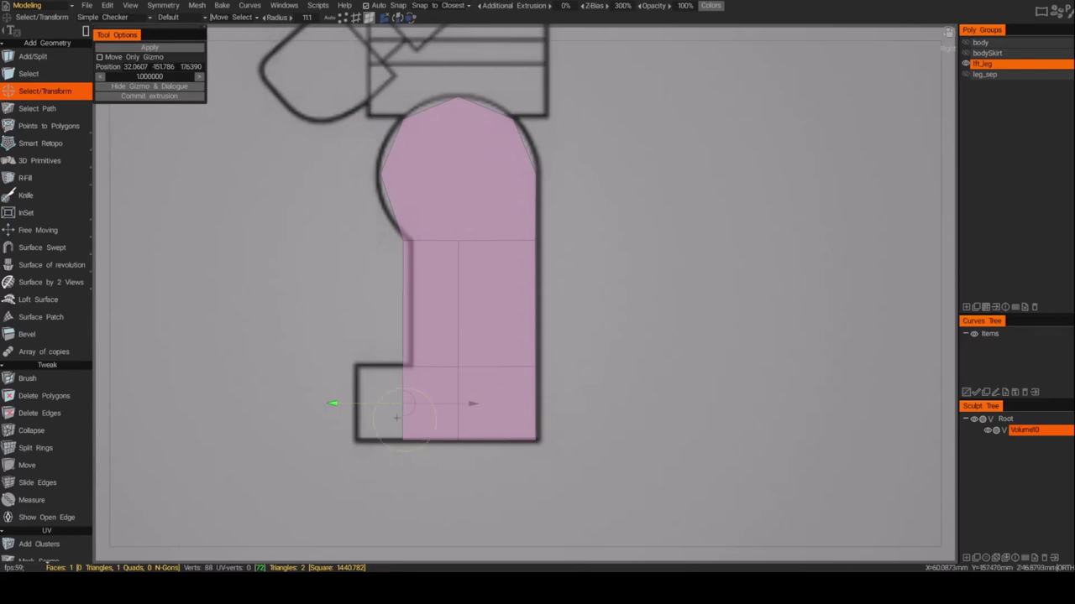
{"action": "left_click_drag", "start_coordinate": [336, 405], "coordinate": [289, 417]}
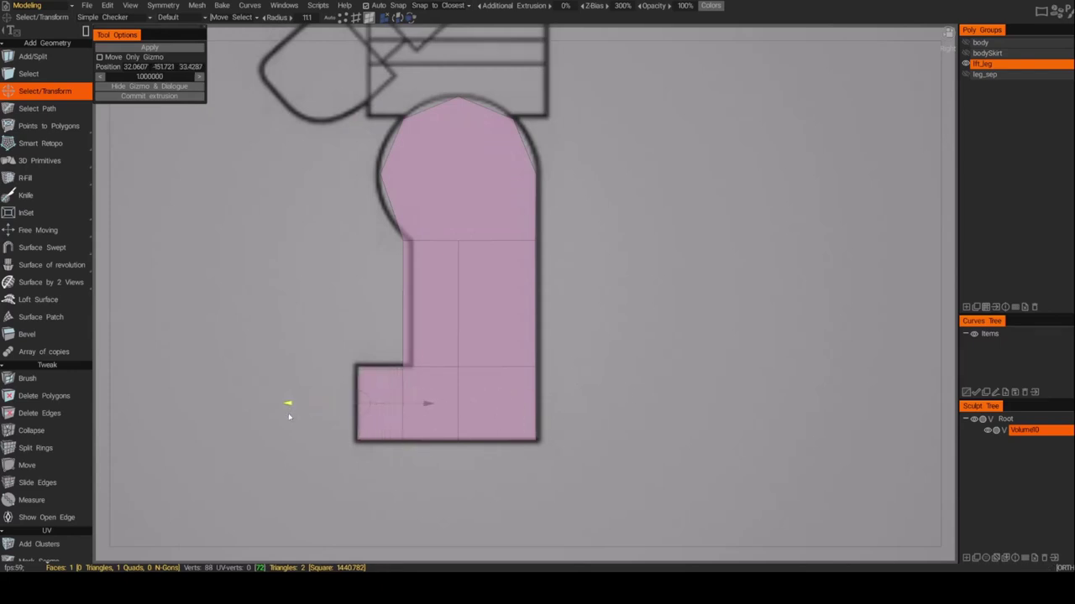
{"action": "mouse_move", "coordinate": [618, 335]}
{"action": "left_mouse_down", "text": "alt"}
{"action": "mouse_move", "coordinate": [503, 353]}
{"action": "mouse_move", "coordinate": [672, 340]}
{"action": "mouse_move", "coordinate": [619, 336]}
{"action": "mouse_move", "coordinate": [640, 333]}
{"action": "mouse_move", "coordinate": [628, 338]}
{"action": "left_mouse_up", "text": "alt"}
{"action": "mouse_move", "coordinate": [610, 300]}
{"action": "left_mouse_down", "text": "alt"}
{"action": "mouse_move", "coordinate": [638, 360]}
{"action": "mouse_move", "coordinate": [727, 360]}
{"action": "mouse_move", "coordinate": [699, 361]}
{"action": "mouse_move", "coordinate": [570, 291]}
{"action": "mouse_move", "coordinate": [647, 291]}
{"action": "mouse_move", "coordinate": [636, 293]}
{"action": "left_mouse_up", "text": "alt"}
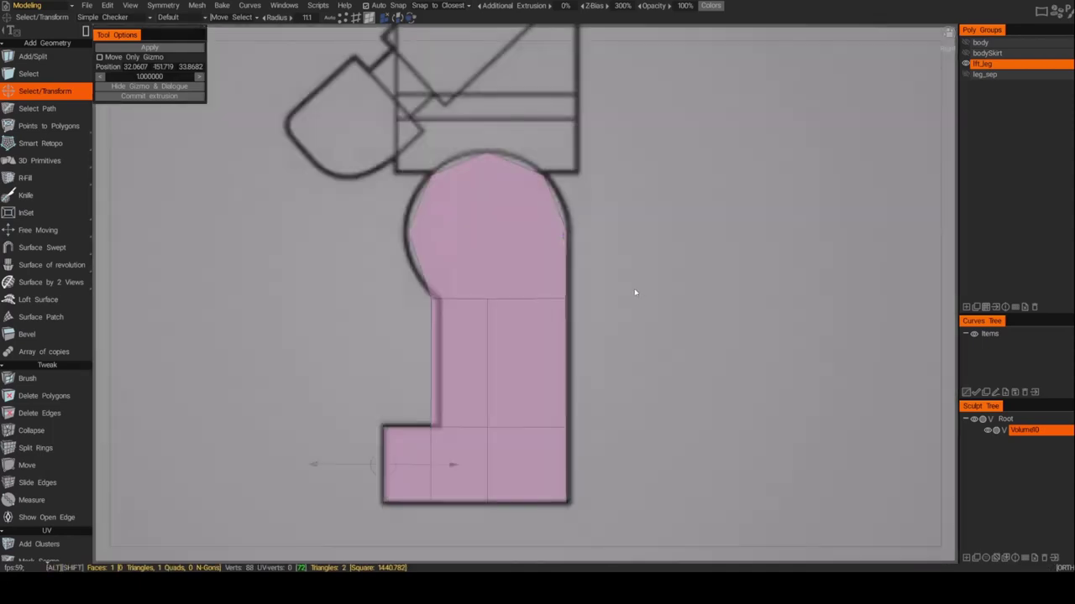
Step: Split the upper outer side of the leg with a horizontal edge across the hip and a vertical centre edge up to the topmost split
{"action": "left_click", "coordinate": [73, 57]}
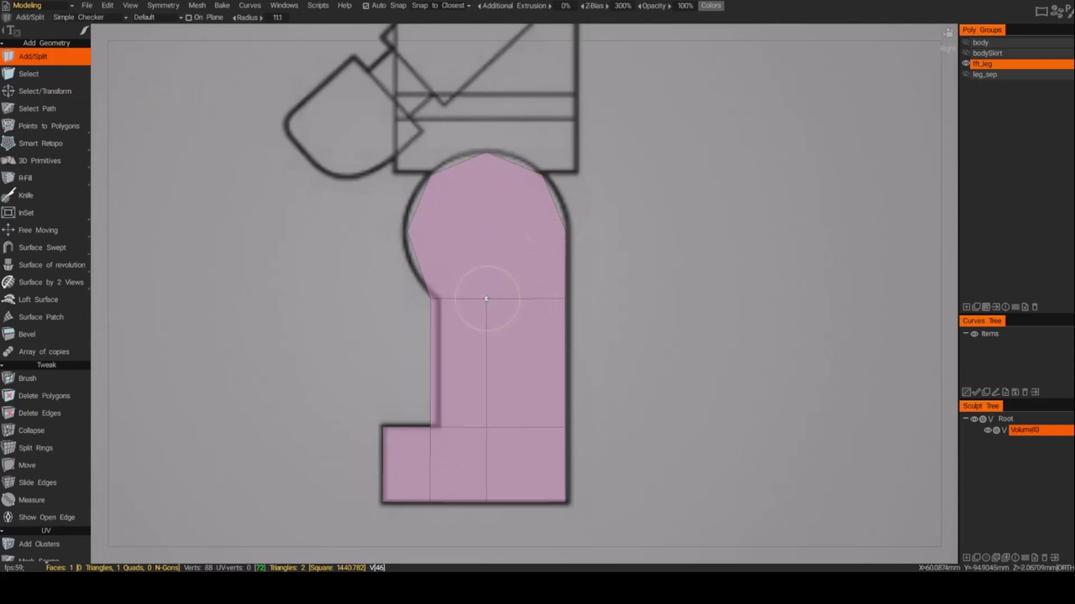
{"action": "left_click", "coordinate": [408, 229]}
{"action": "left_click", "coordinate": [504, 226]}
{"action": "left_click", "coordinate": [487, 298]}
{"action": "left_click", "coordinate": [486, 231]}
{"action": "left_click", "coordinate": [487, 231]}
{"action": "left_click", "coordinate": [486, 175]}
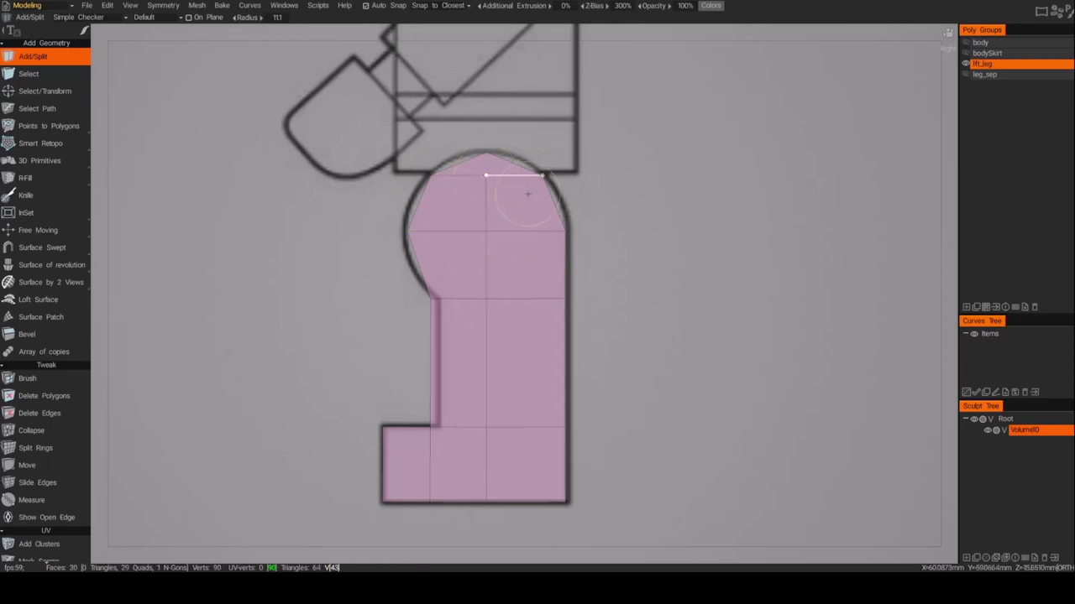
Step: Add matching horizontal and vertical centre splits to the opposite side face of the leg's rounded top
{"action": "left_click_drag", "start_coordinate": [286, 197], "coordinate": [509, 261], "text": "alt"}
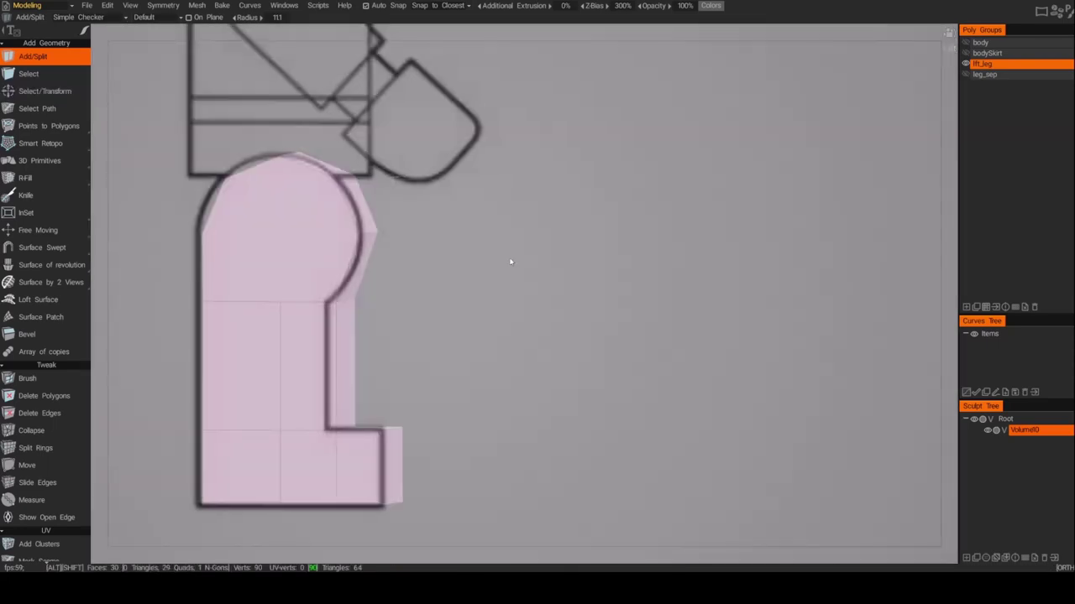
{"action": "middle_click_drag", "start_coordinate": [483, 270], "coordinate": [636, 269]}
{"action": "left_click", "coordinate": [371, 228]}
{"action": "left_click", "coordinate": [526, 227]}
{"action": "left_click", "coordinate": [447, 296]}
{"action": "left_click", "coordinate": [448, 228]}
{"action": "left_click", "coordinate": [450, 174]}
{"action": "left_click_drag", "start_coordinate": [698, 270], "coordinate": [490, 254]}
{"action": "middle_click_drag", "start_coordinate": [489, 254], "coordinate": [343, 255]}
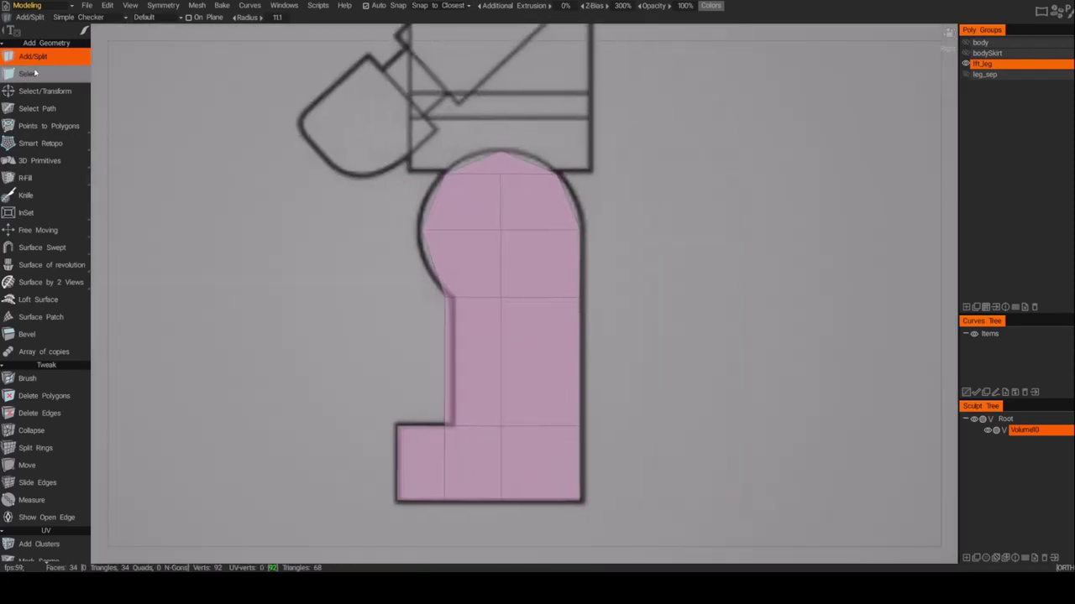
Step: Select the centre vertices of the topmost splits on both leg sides and lower them slightly below the rounded top
{"action": "left_click", "coordinate": [42, 91]}
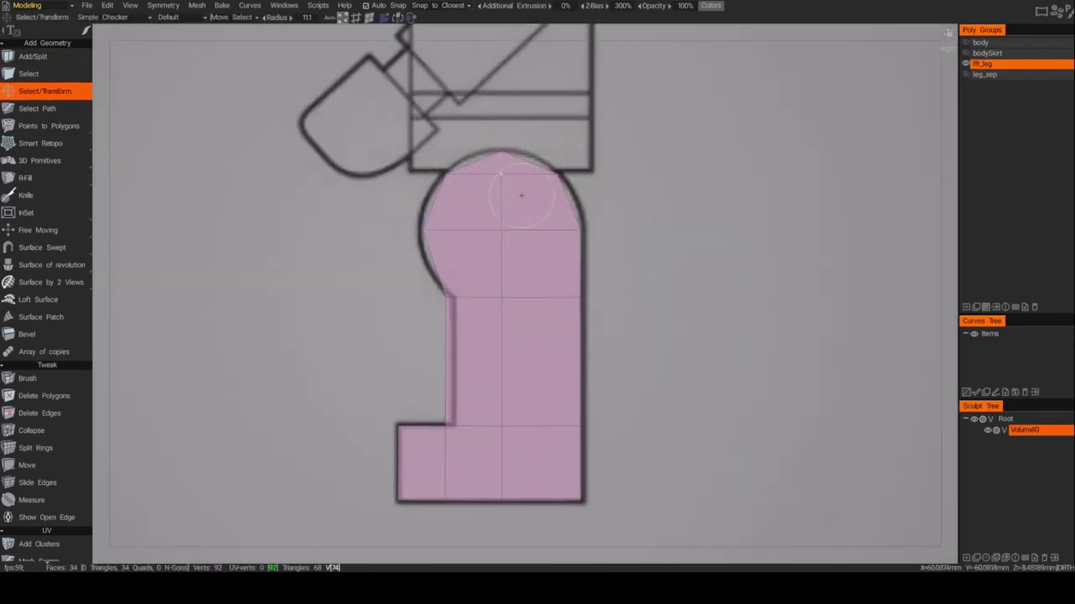
{"action": "left_click", "coordinate": [502, 173]}
{"action": "left_click", "coordinate": [216, 156]}
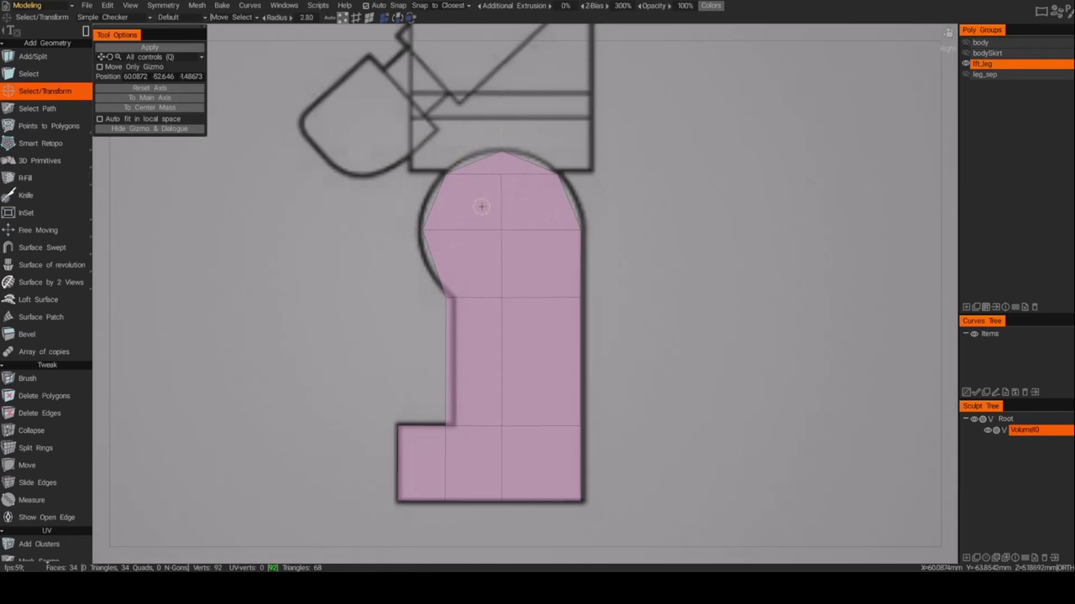
{"action": "left_click", "coordinate": [501, 153]}
{"action": "left_click_drag", "start_coordinate": [502, 123], "coordinate": [502, 122]}
{"action": "left_click_drag", "start_coordinate": [648, 269], "coordinate": [699, 298], "text": "alt"}
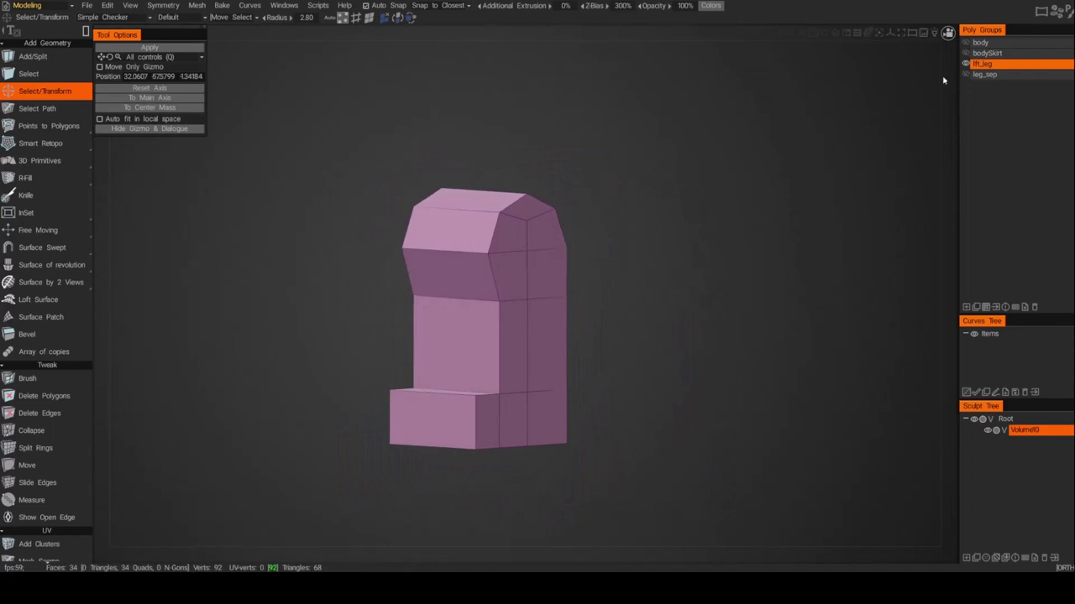
Step: Show the leg_sep, bodySkirt and body poly groups again and return to the front view
{"action": "left_click", "coordinate": [966, 74]}
{"action": "left_click", "coordinate": [966, 53]}
{"action": "left_click", "coordinate": [965, 42]}
{"action": "left_click_drag", "start_coordinate": [747, 209], "coordinate": [775, 207], "text": "alt"}
{"action": "middle_click_drag", "start_coordinate": [697, 326], "coordinate": [734, 293], "text": "alt"}
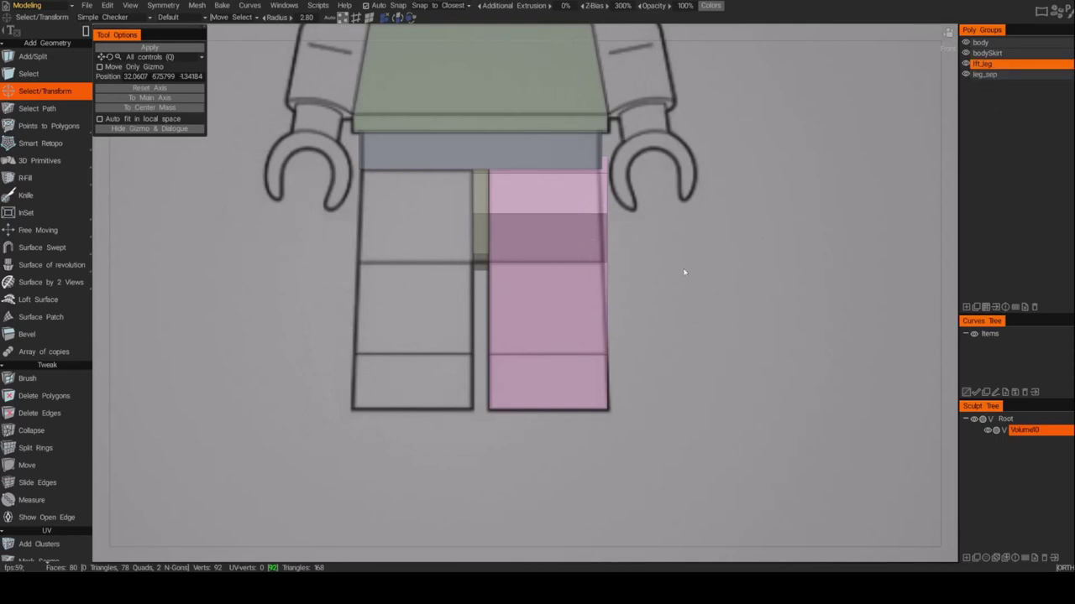
Step: Duplicate the lft_leg poly group, slide the copy over the opposite leg in the front reference, and apply it without snapping to the reference mesh
{"action": "left_click", "coordinate": [988, 67]}
{"action": "left_click", "coordinate": [978, 308]}
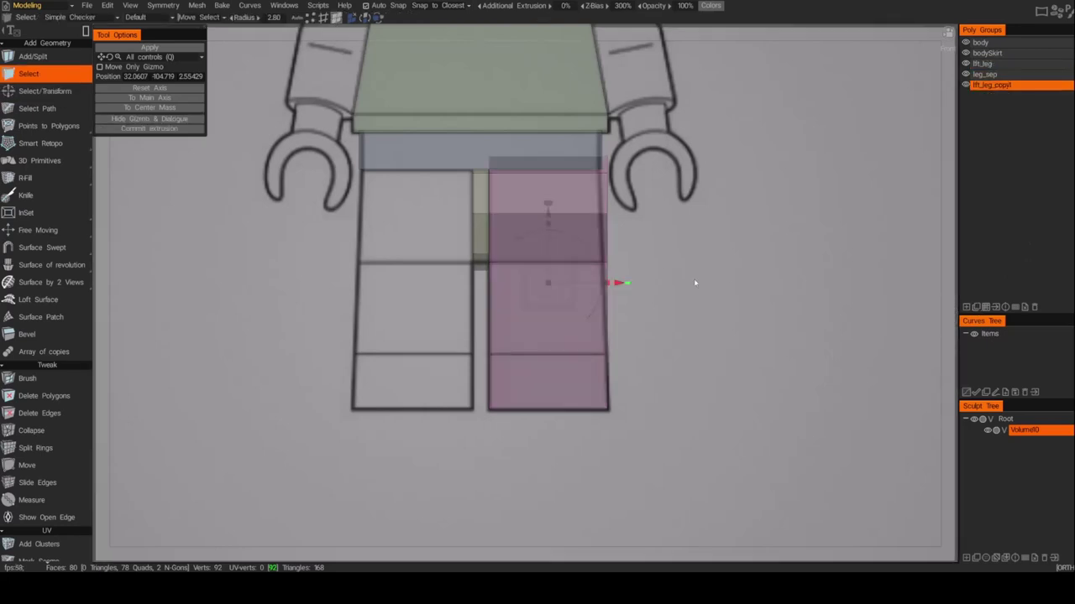
{"action": "left_click_drag", "start_coordinate": [617, 284], "coordinate": [483, 293]}
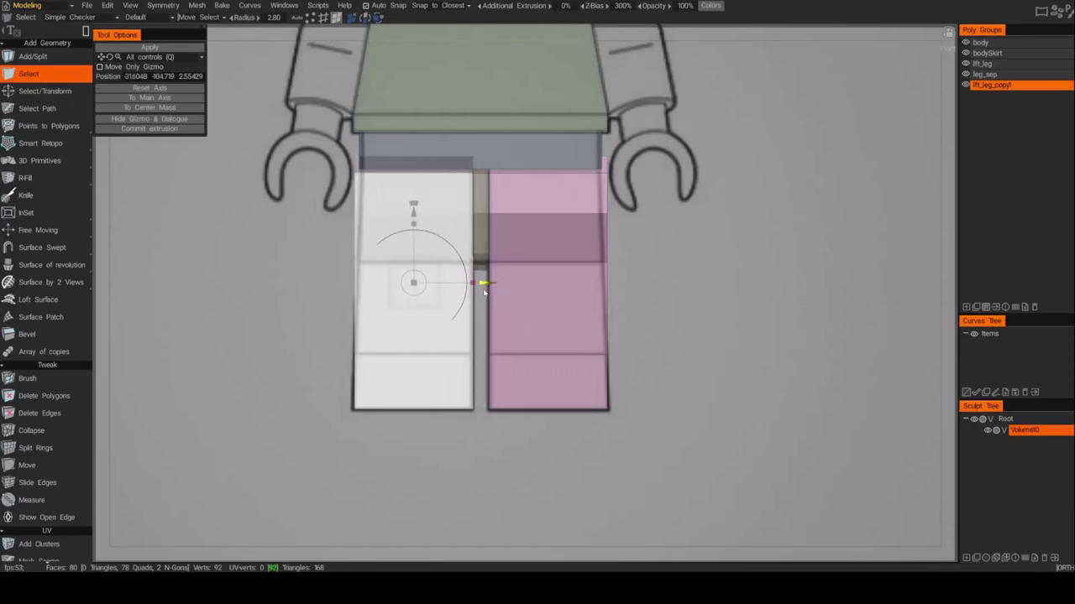
{"action": "key", "text": "Return"}
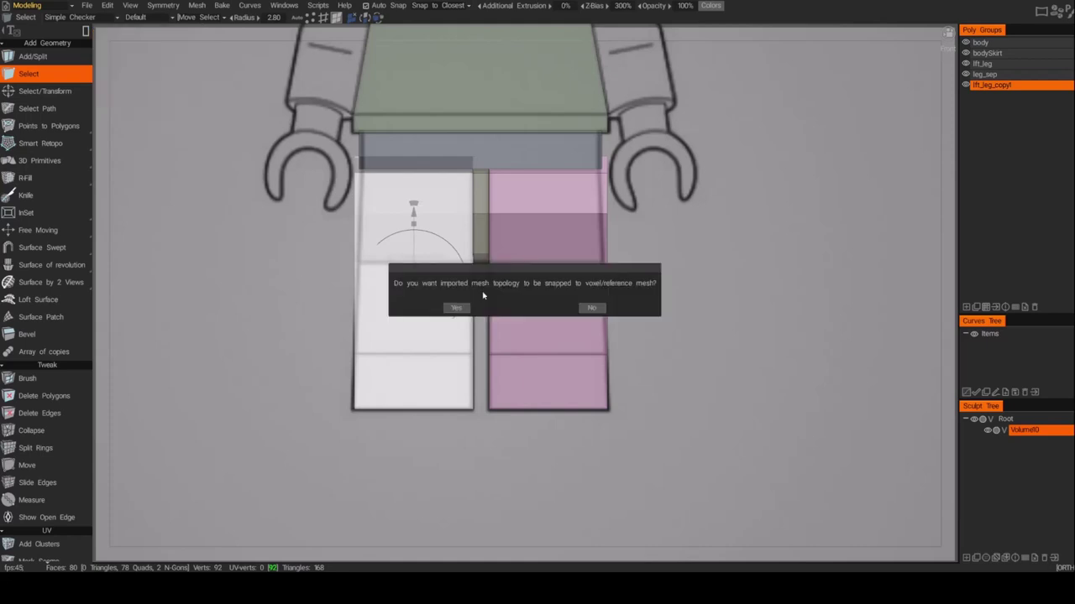
{"action": "left_click", "coordinate": [591, 308]}
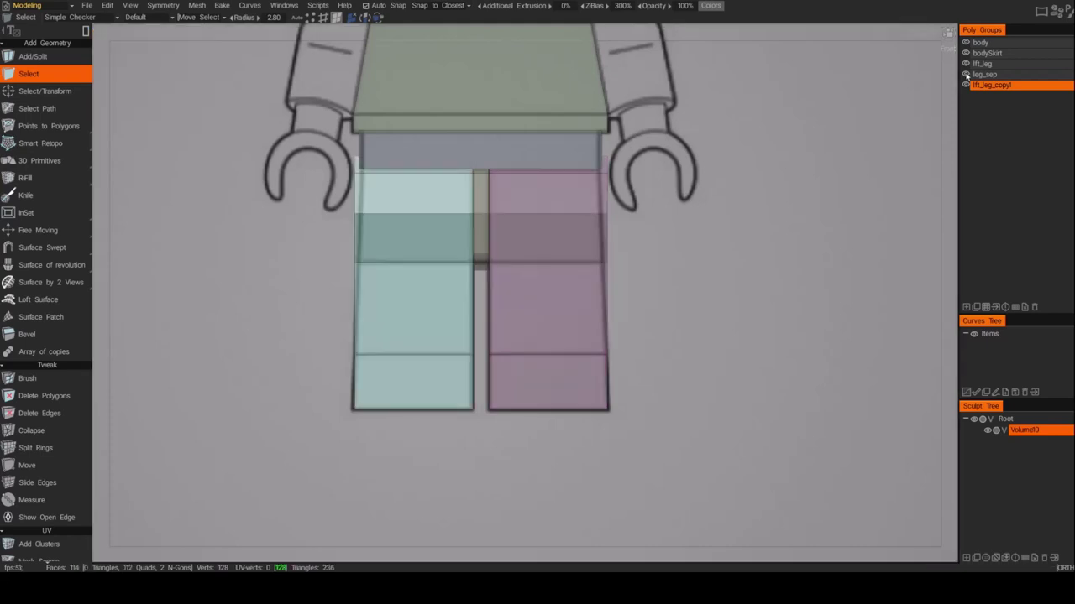
Step: Toggle the visibility of the leg poly groups to check which part each one contains
{"action": "left_click", "coordinate": [966, 75]}
{"action": "left_click", "coordinate": [965, 65]}
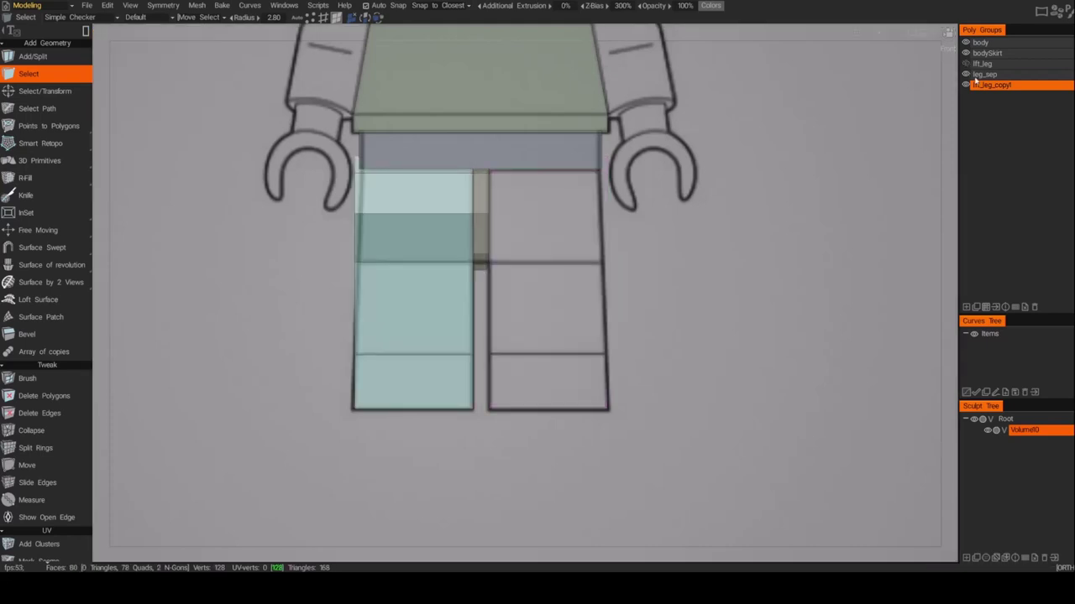
{"action": "left_click", "coordinate": [965, 64]}
{"action": "left_click", "coordinate": [965, 84]}
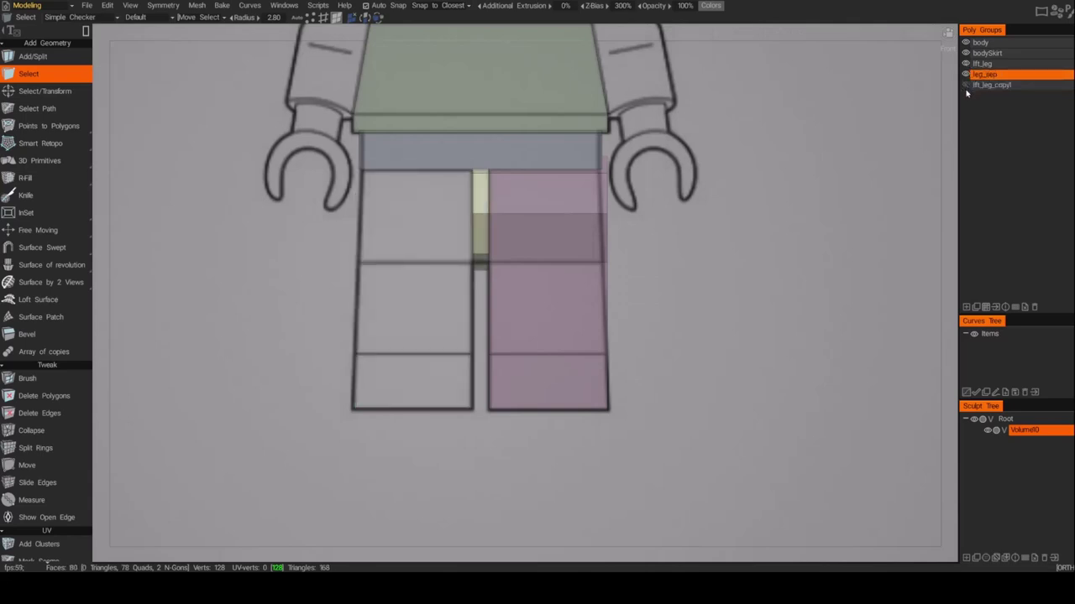
{"action": "left_click", "coordinate": [966, 85]}
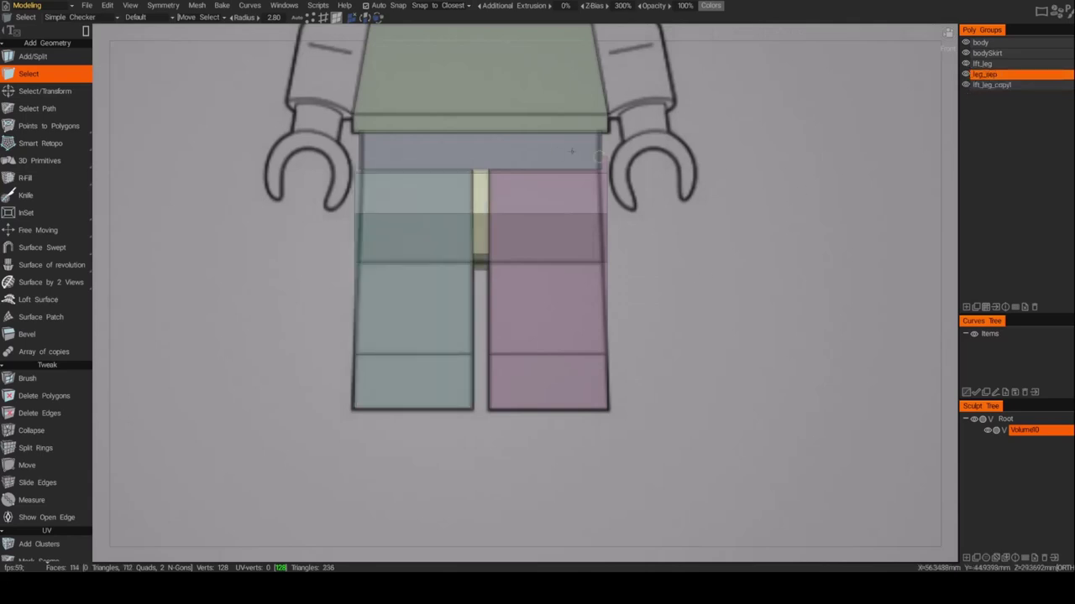
Step: Select the outer-side vertices of the lft_leg_copy1 leg's opposite neighbour in pink, move only the gizmo to the foot corner, and tilt them to match the reference outline
{"action": "left_click", "coordinate": [49, 92]}
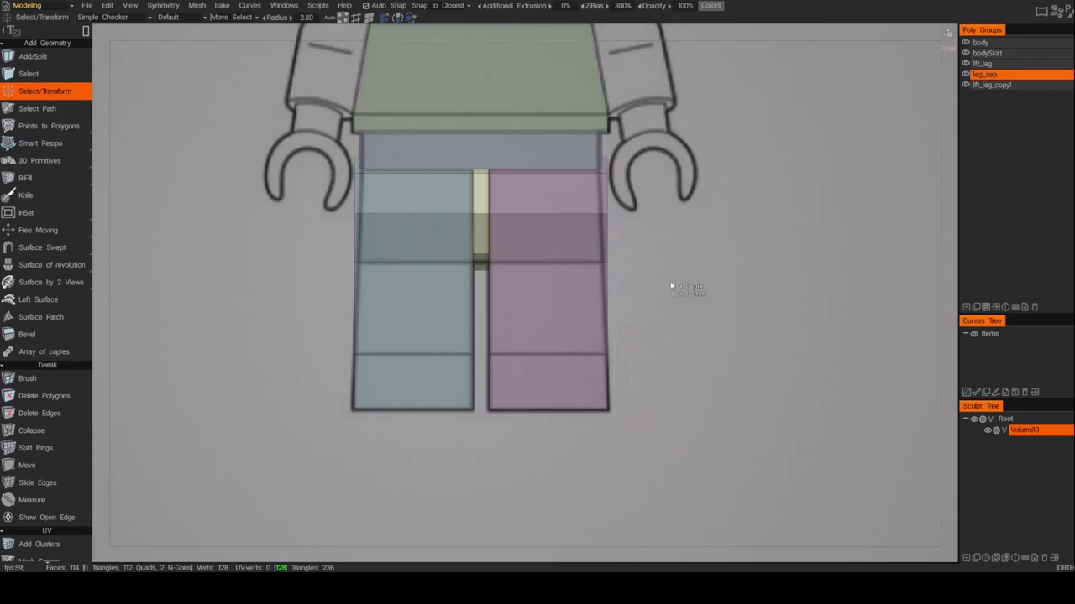
{"action": "left_click_drag", "start_coordinate": [668, 378], "coordinate": [606, 148]}
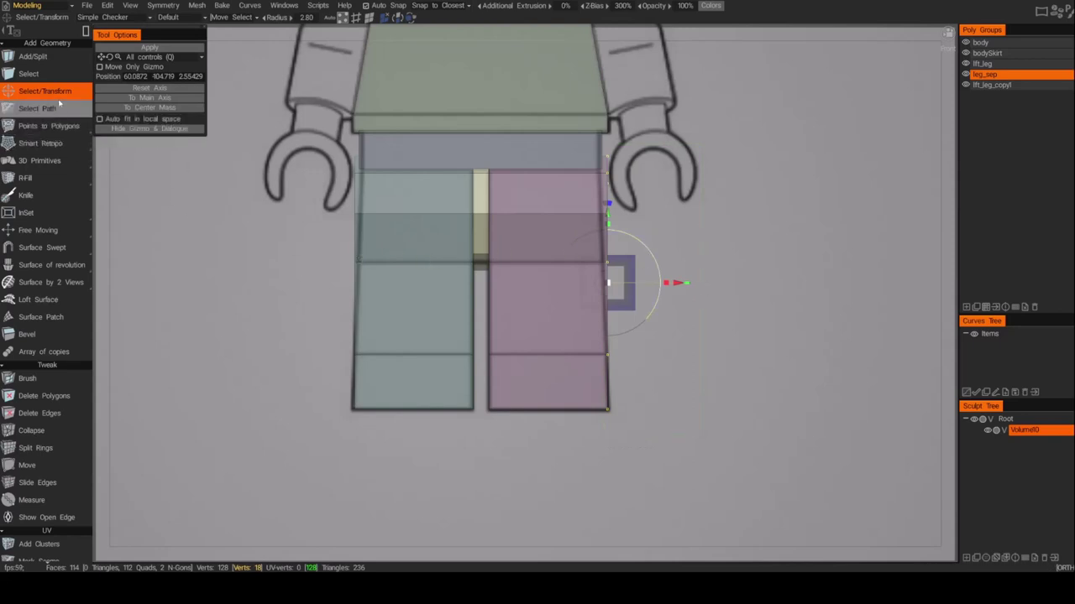
{"action": "left_click", "coordinate": [108, 68]}
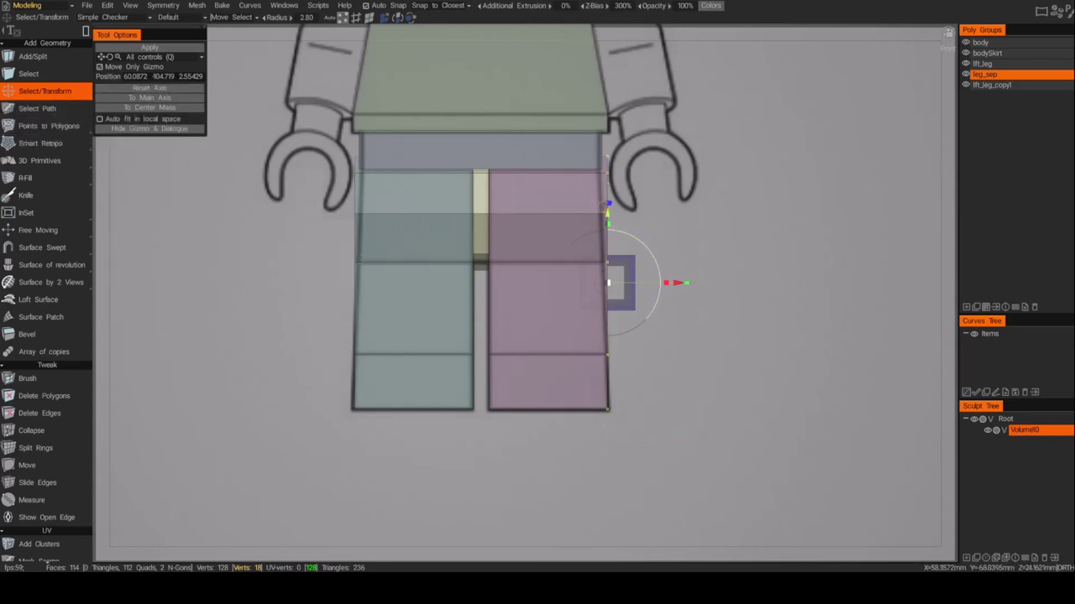
{"action": "left_click_drag", "start_coordinate": [608, 217], "coordinate": [624, 341]}
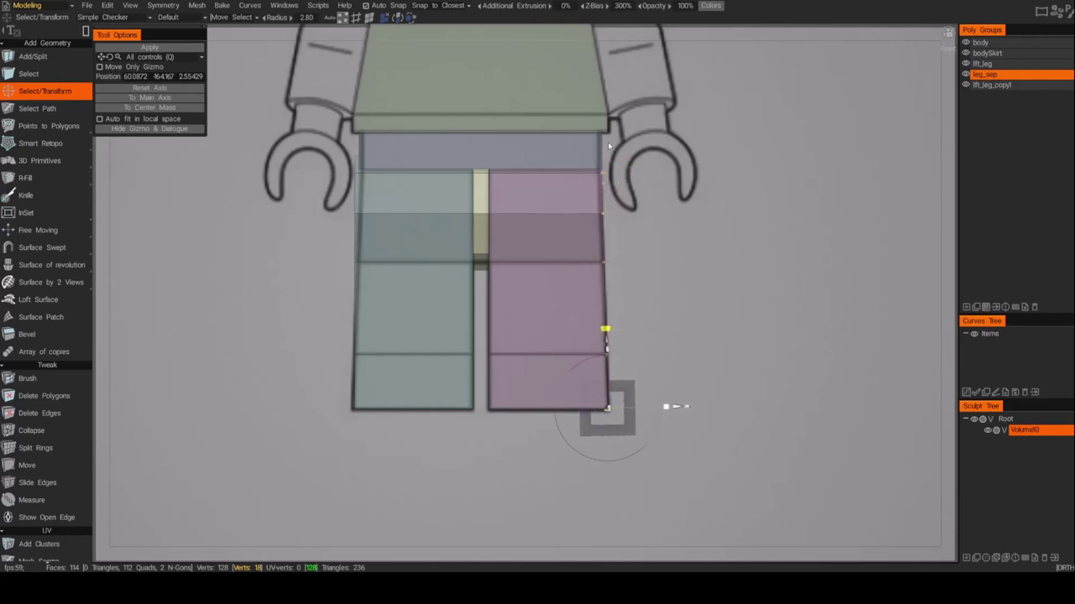
{"action": "left_click", "coordinate": [735, 339]}
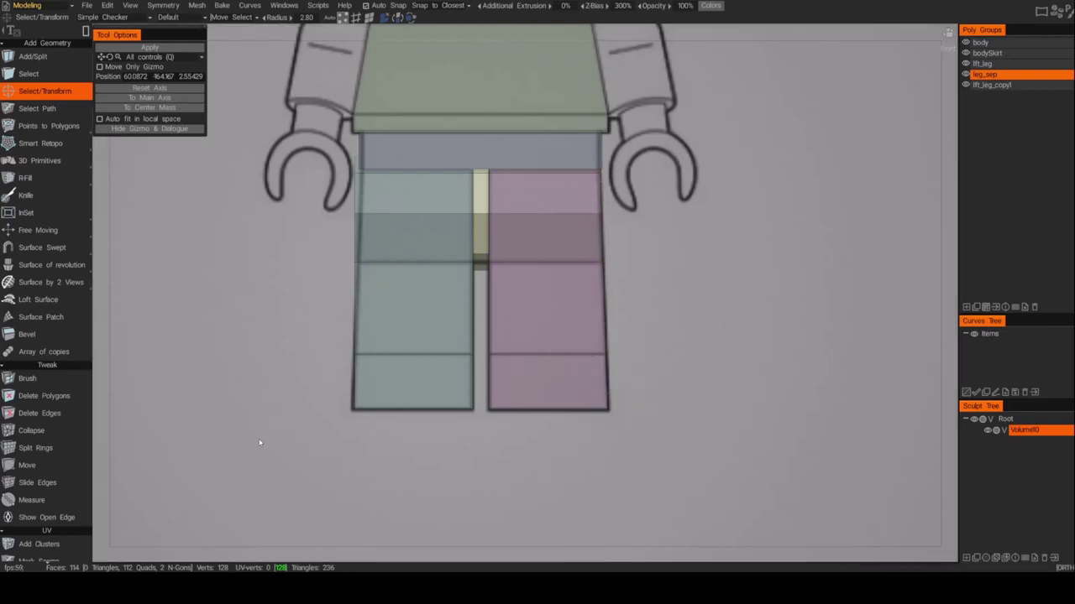
Step: Select the teal leg's outer-side vertices, move only the gizmo to the foot corner, and tilt them to the slanted reference outline
{"action": "left_click_drag", "start_coordinate": [265, 450], "coordinate": [357, 148]}
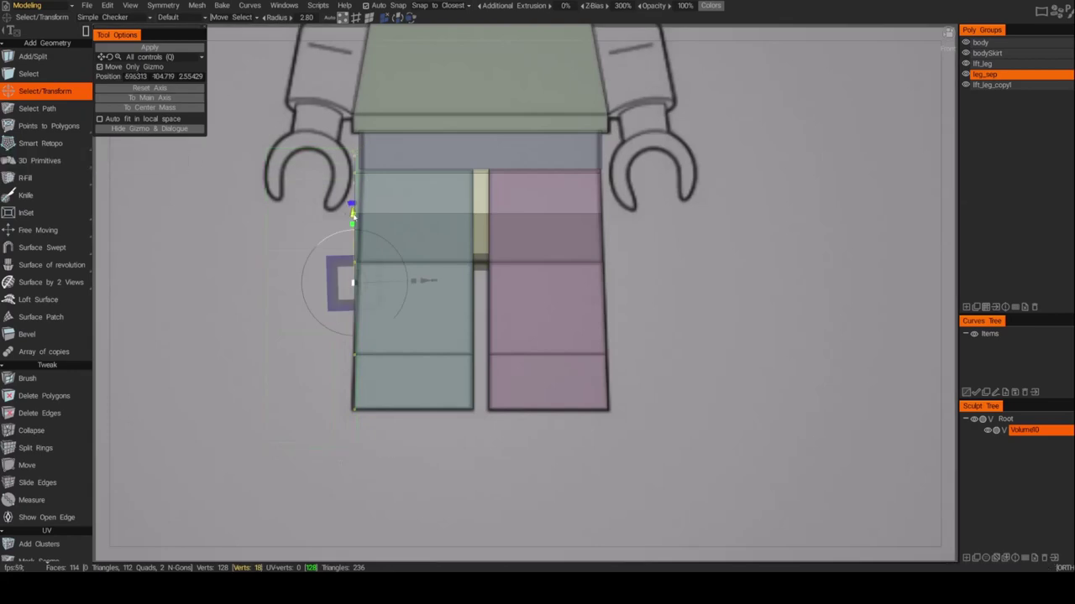
{"action": "left_click_drag", "start_coordinate": [352, 216], "coordinate": [356, 329]}
{"action": "left_click", "coordinate": [112, 68]}
{"action": "left_click", "coordinate": [202, 189]}
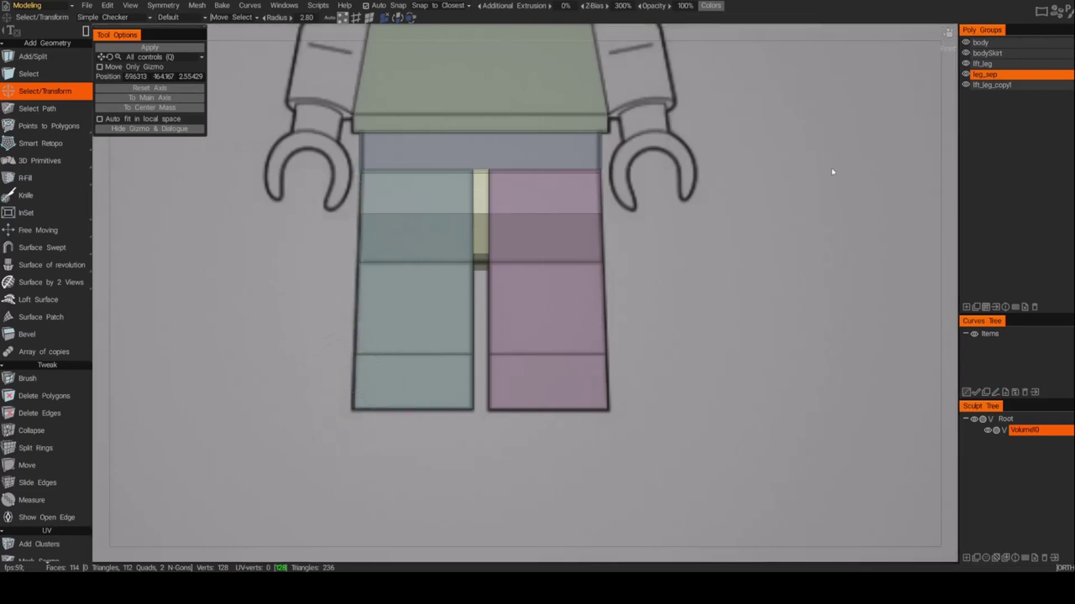
Step: Start a cylinder primitive, raise it to the head in the front reference, and stand it upright along the Y axis
{"action": "left_click_drag", "start_coordinate": [795, 262], "coordinate": [765, 228], "text": "alt"}
{"action": "right_click_drag", "start_coordinate": [765, 227], "coordinate": [732, 243], "text": "alt"}
{"action": "middle_click_drag", "start_coordinate": [731, 243], "coordinate": [723, 299], "text": "alt"}
{"action": "left_click_drag", "start_coordinate": [724, 300], "coordinate": [737, 304], "text": "alt+shift"}
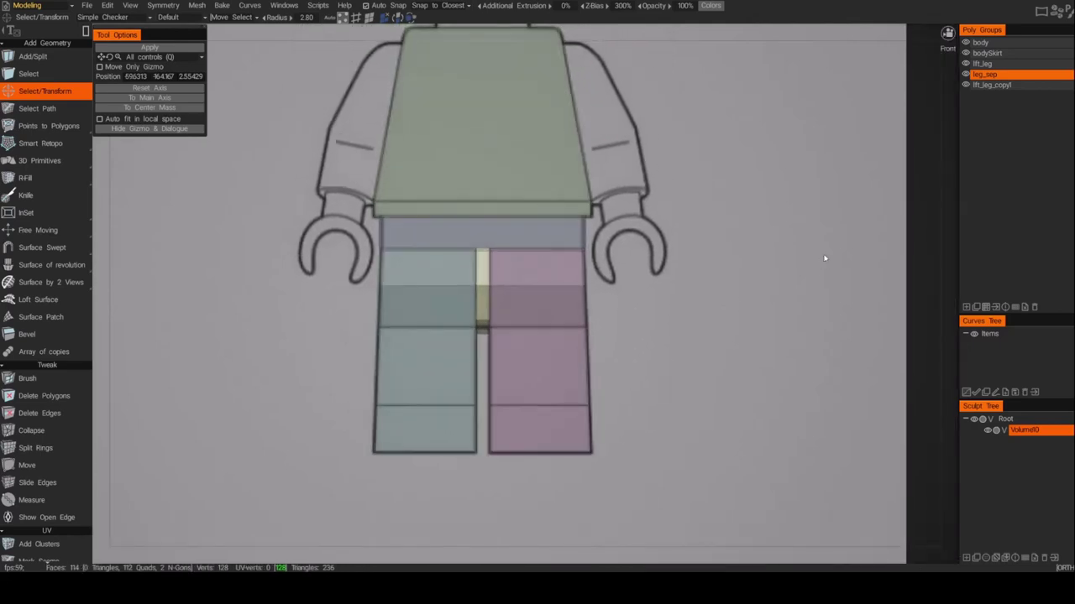
{"action": "middle_click_drag", "start_coordinate": [741, 146], "coordinate": [709, 241]}
{"action": "middle_click_drag", "start_coordinate": [625, 156], "coordinate": [641, 229], "text": "alt"}
{"action": "middle_click_drag", "start_coordinate": [602, 122], "coordinate": [641, 218]}
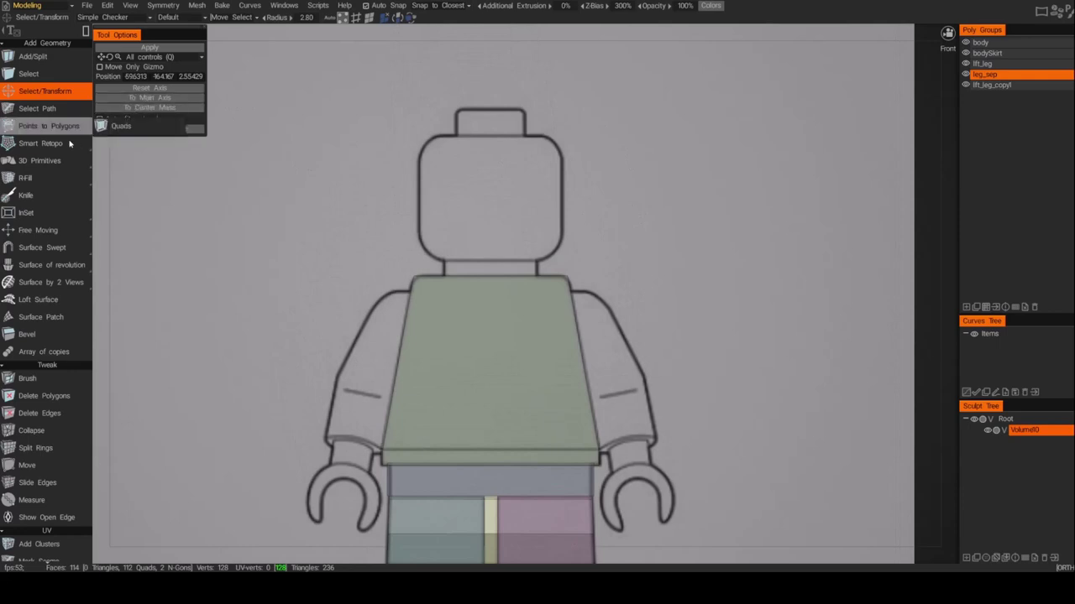
{"action": "left_click", "coordinate": [51, 160]}
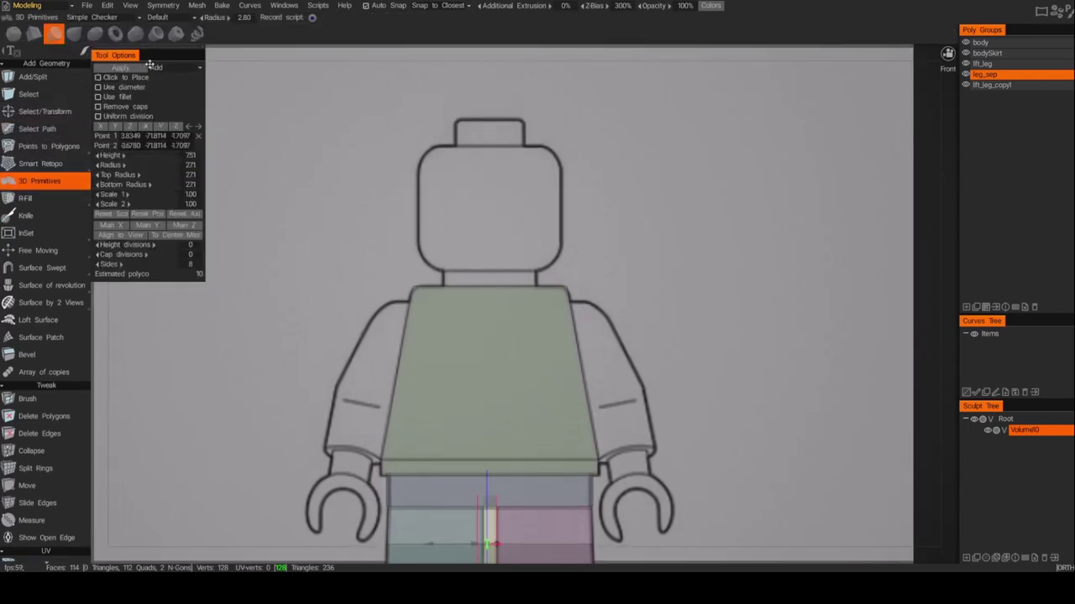
{"action": "right_click_drag", "start_coordinate": [653, 242], "coordinate": [647, 232], "text": "alt"}
{"action": "mouse_move", "coordinate": [646, 232]}
{"action": "middle_mouse_down", "text": "alt"}
{"action": "mouse_move", "coordinate": [616, 171]}
{"action": "mouse_move", "coordinate": [635, 223]}
{"action": "middle_mouse_up", "text": "alt"}
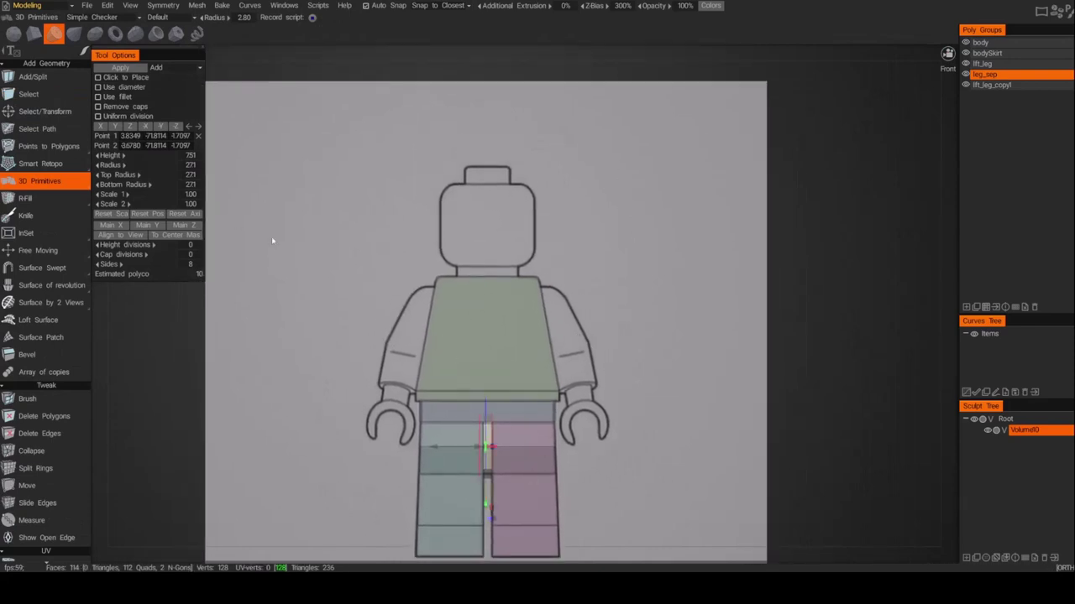
{"action": "left_click_drag", "start_coordinate": [491, 508], "coordinate": [493, 295]}
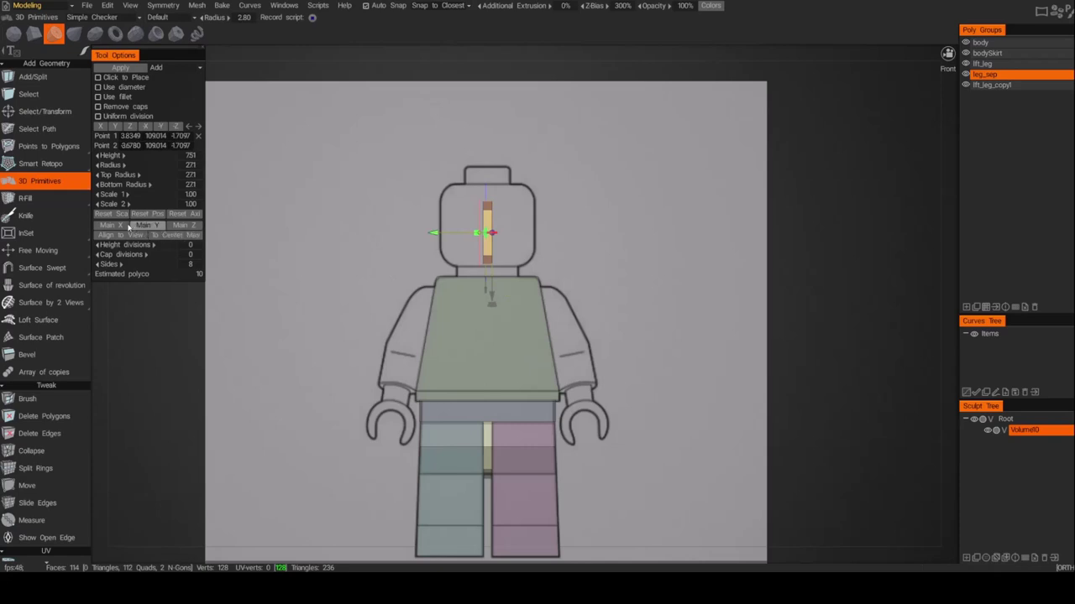
{"action": "left_click", "coordinate": [184, 215]}
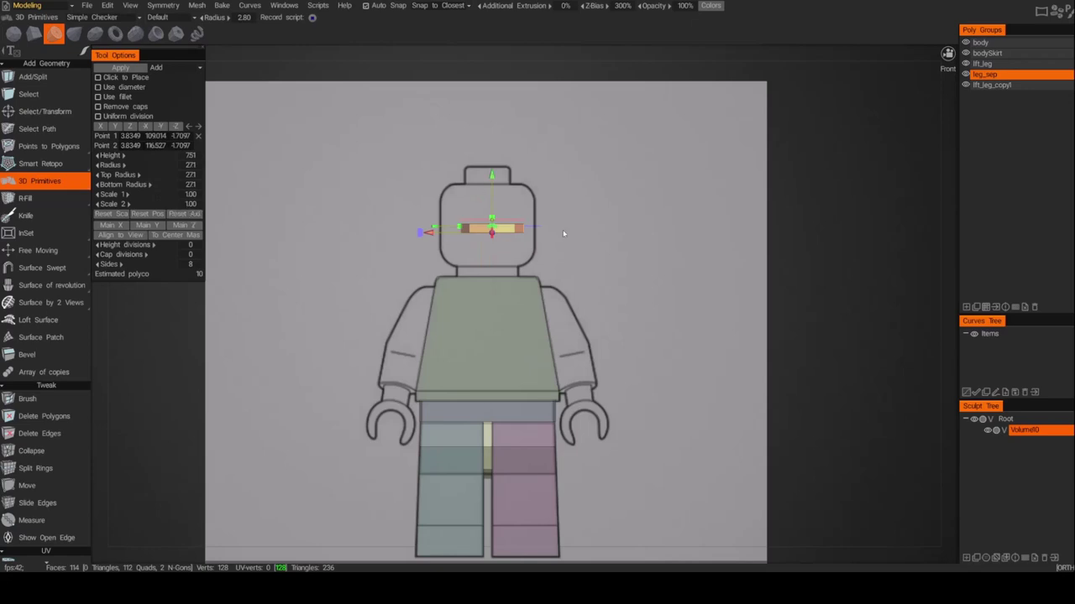
Step: Fit the cylinder over the head outline in the front reference, with a height of 69.2 and a radius of 40.2
{"action": "left_click_drag", "start_coordinate": [494, 180], "coordinate": [485, 214]}
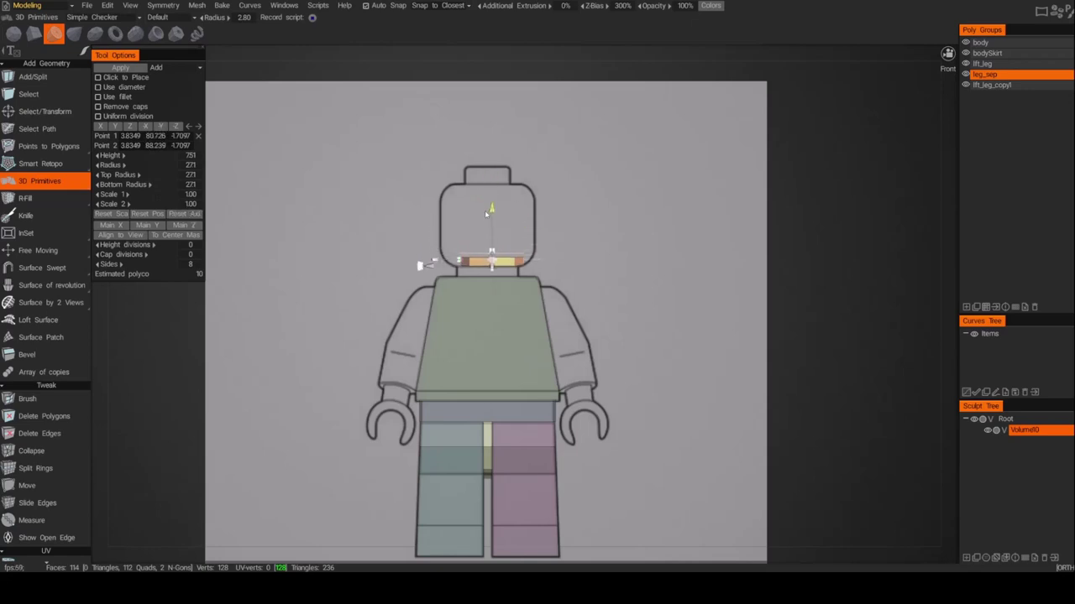
{"action": "left_click_drag", "start_coordinate": [430, 269], "coordinate": [425, 272]}
{"action": "left_click_drag", "start_coordinate": [487, 252], "coordinate": [487, 154]}
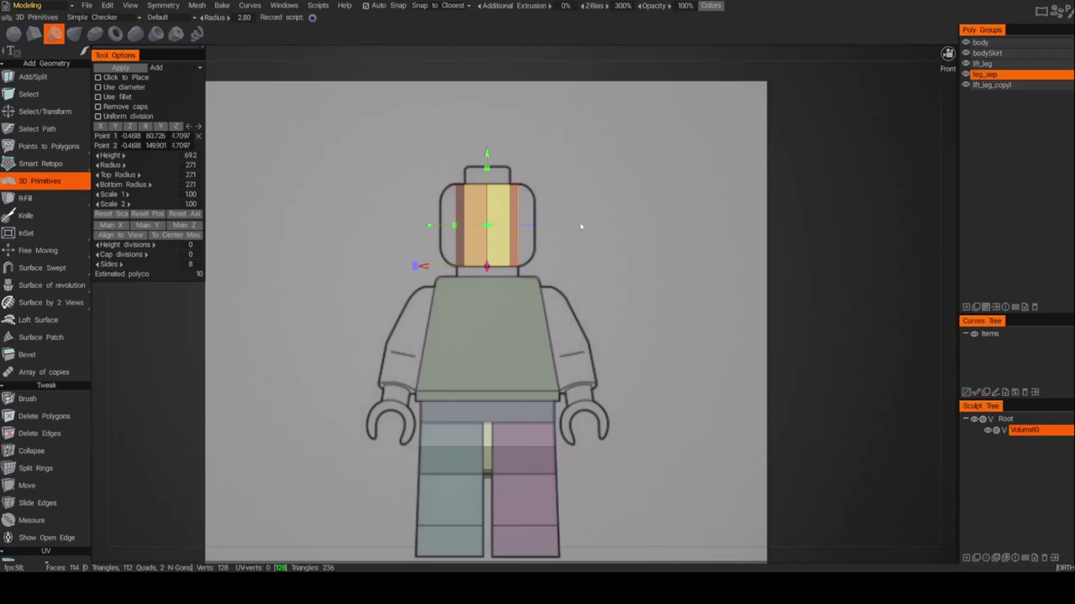
{"action": "left_click_drag", "start_coordinate": [531, 227], "coordinate": [551, 232]}
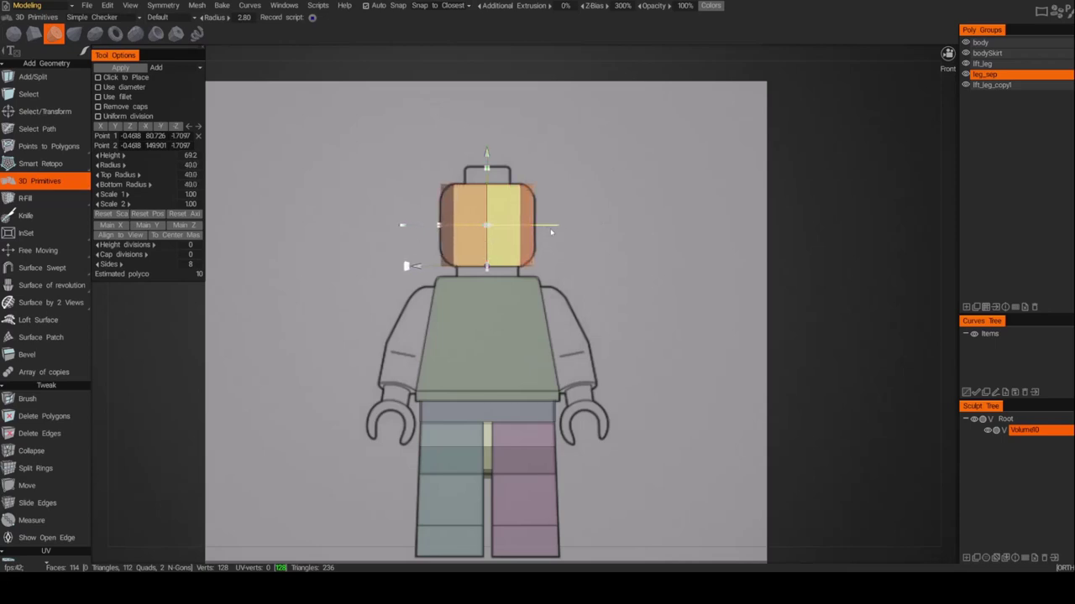
{"action": "left_click_drag", "start_coordinate": [418, 267], "coordinate": [419, 267]}
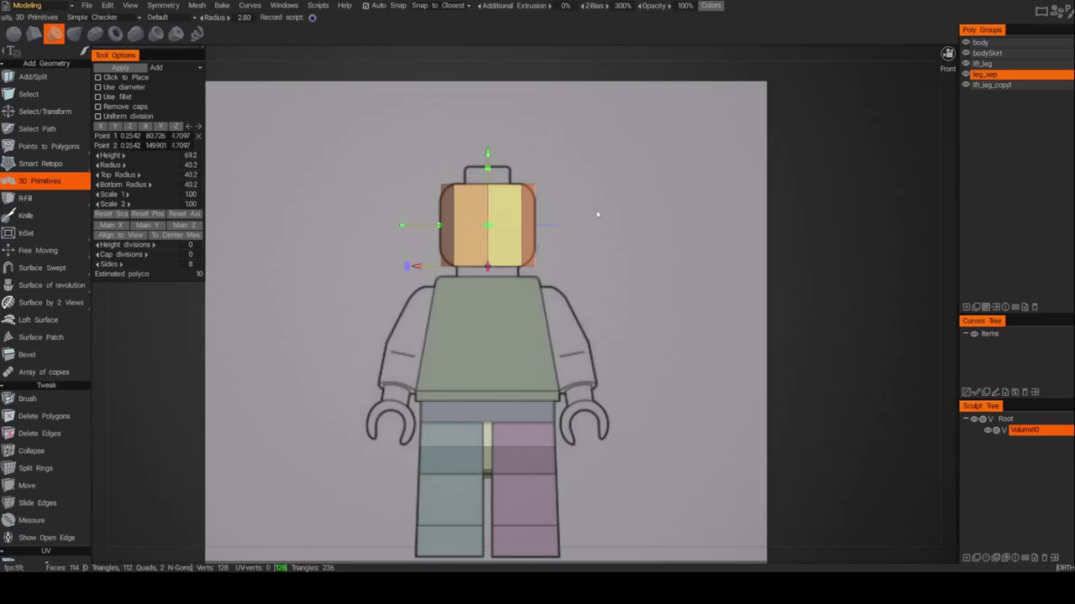
{"action": "mouse_move", "coordinate": [600, 207]}
{"action": "left_mouse_down", "text": "alt"}
{"action": "mouse_move", "coordinate": [583, 245]}
{"action": "mouse_move", "coordinate": [494, 243]}
{"action": "mouse_move", "coordinate": [481, 203]}
{"action": "mouse_move", "coordinate": [616, 210]}
{"action": "left_mouse_up", "text": "alt"}
{"action": "left_click", "coordinate": [28, 94]}
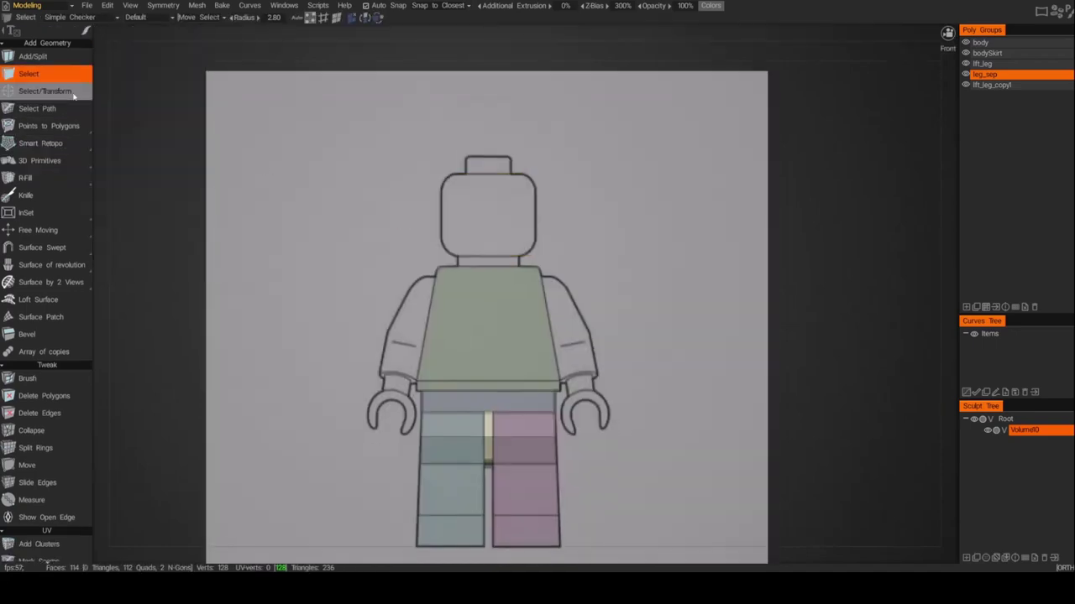
{"action": "left_click", "coordinate": [43, 161]}
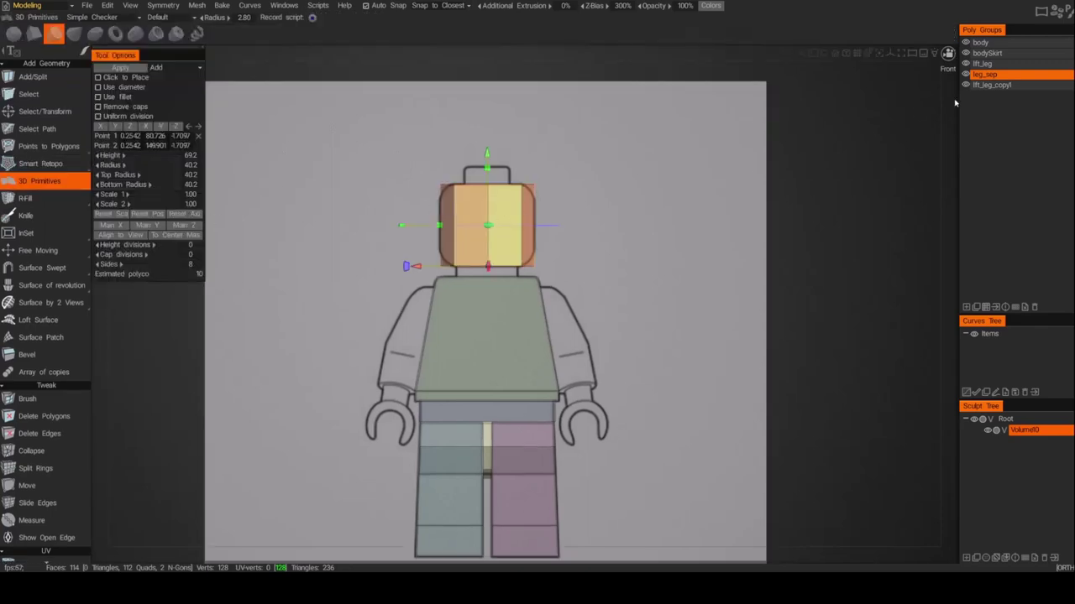
Step: Add a new poly group, apply the head cylinder into it, and name the group head
{"action": "left_click", "coordinate": [992, 85]}
{"action": "left_click", "coordinate": [966, 308]}
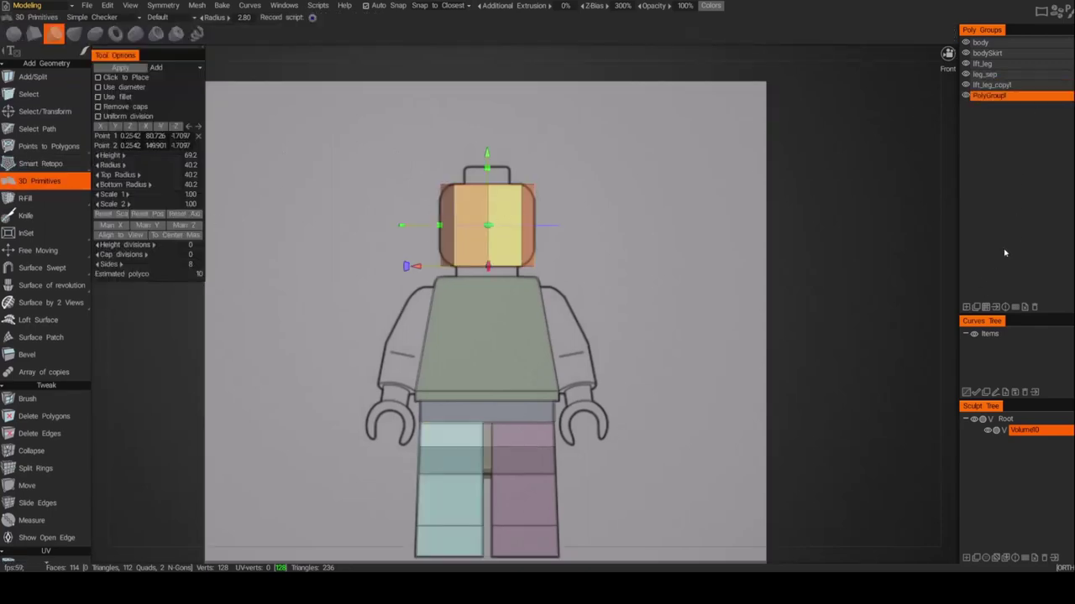
{"action": "left_click", "coordinate": [991, 95]}
{"action": "left_click", "coordinate": [120, 67]}
{"action": "left_click", "coordinate": [997, 97]}
{"action": "type", "text": "head"}
{"action": "key", "text": "Return"}
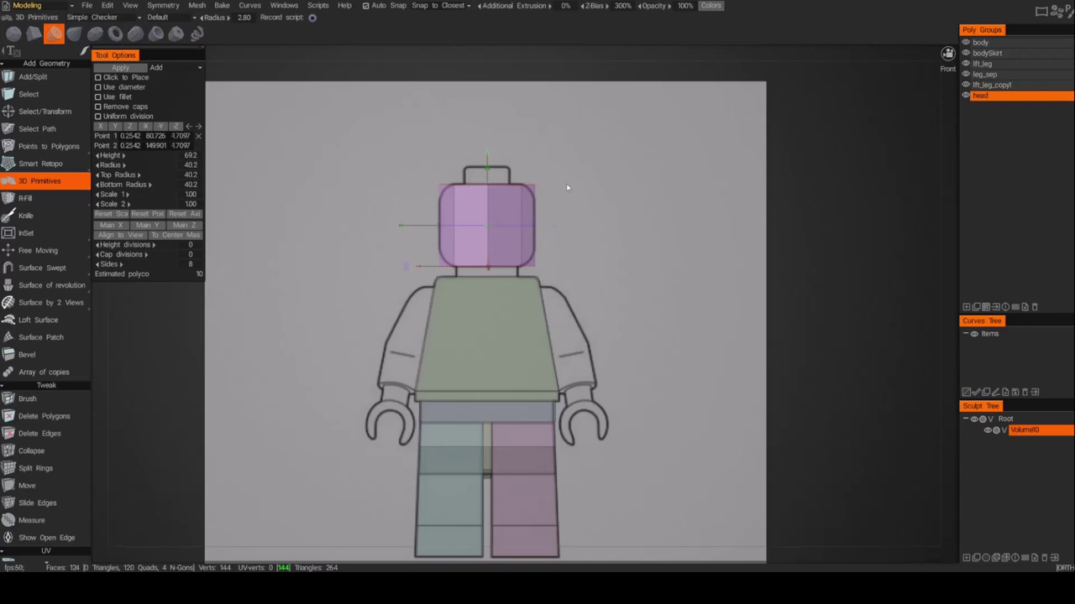
Step: Switch to edge selection and select all the edges around the head cylinder's top rim
{"action": "left_click_drag", "start_coordinate": [569, 178], "coordinate": [571, 209]}
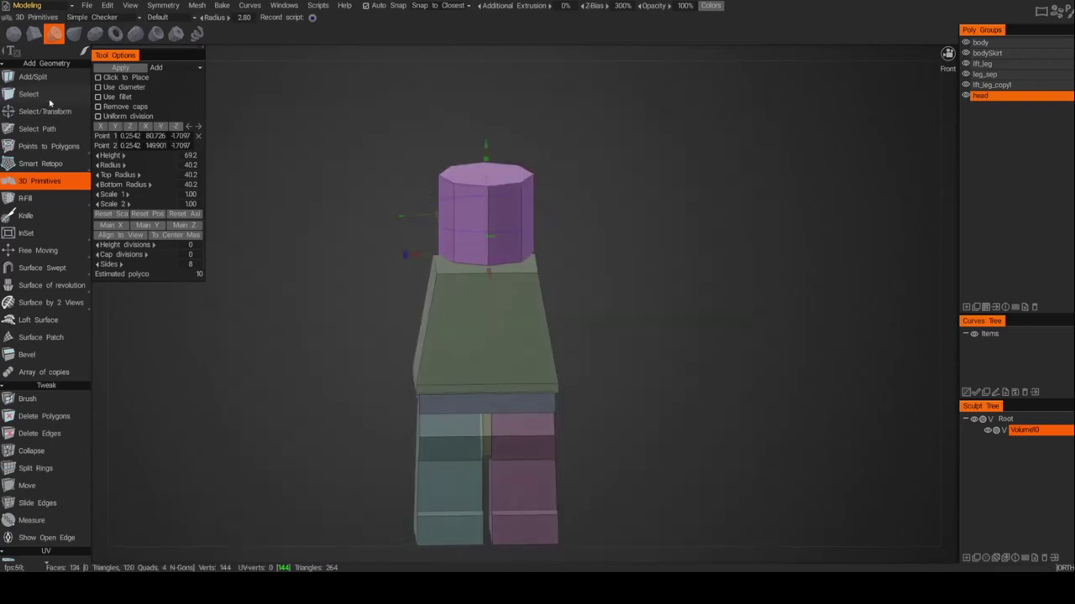
{"action": "left_click", "coordinate": [30, 94]}
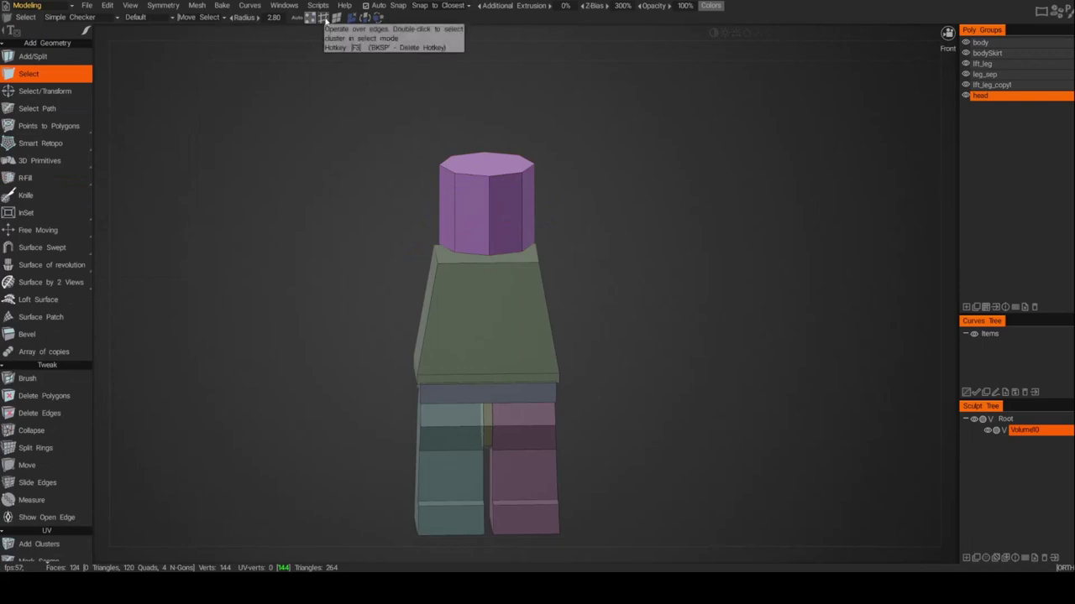
{"action": "left_click", "coordinate": [325, 18]}
{"action": "left_click", "coordinate": [476, 183]}
{"action": "left_click", "coordinate": [513, 183], "text": "shift"}
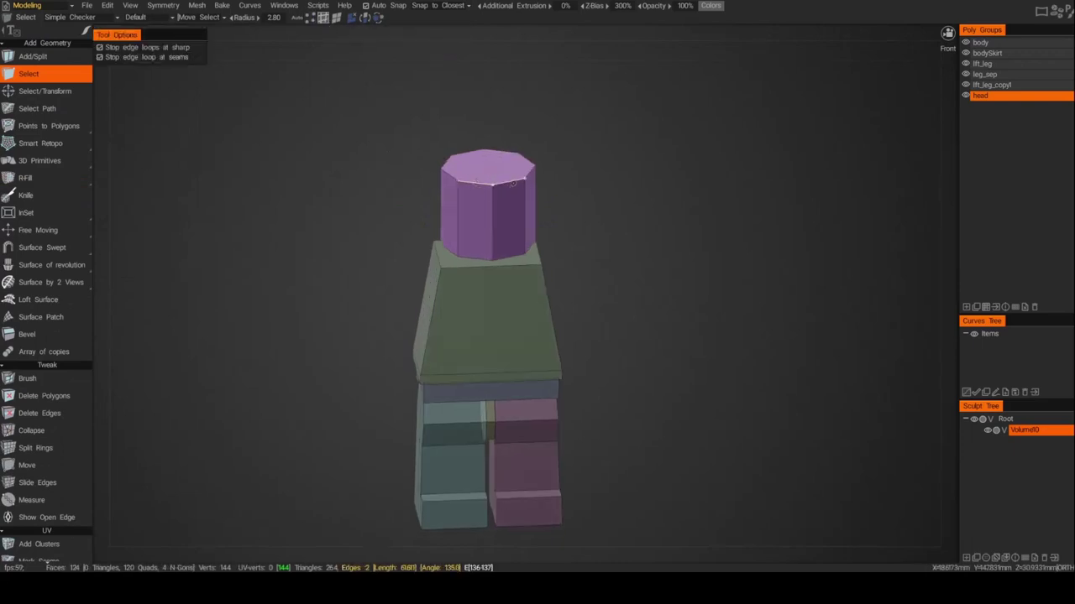
{"action": "left_click", "coordinate": [449, 162], "text": "shift"}
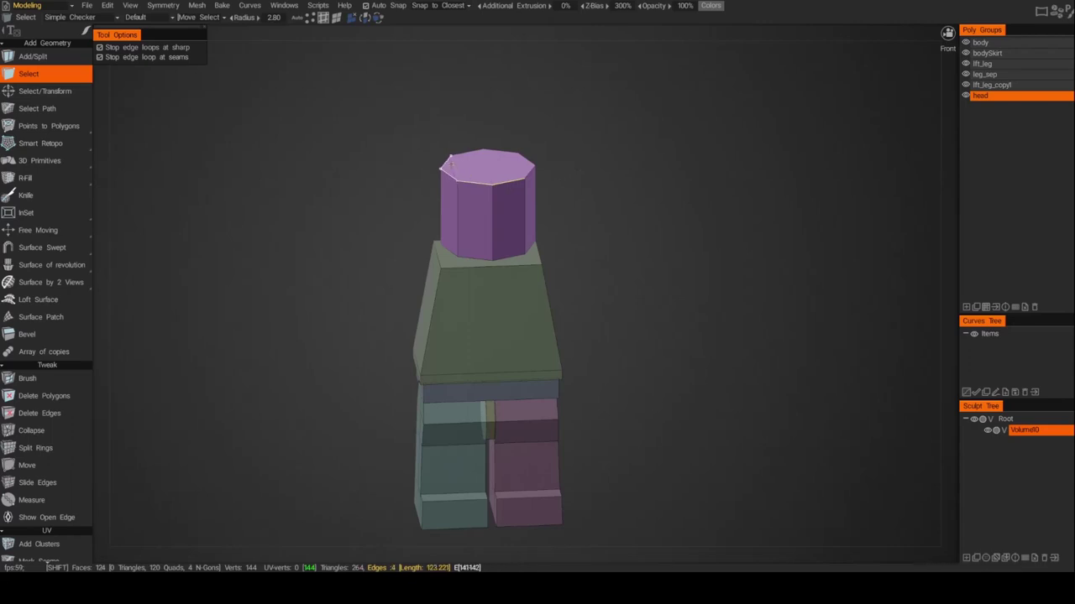
{"action": "left_click", "coordinate": [501, 151], "text": "shift"}
{"action": "left_click", "coordinate": [528, 159], "text": "shift"}
{"action": "left_click", "coordinate": [531, 172], "text": "shift"}
Step: Add all the edges around the head cylinder's bottom rim to the selection and return to the front view
{"action": "left_click_drag", "start_coordinate": [594, 254], "coordinate": [589, 197], "text": "alt"}
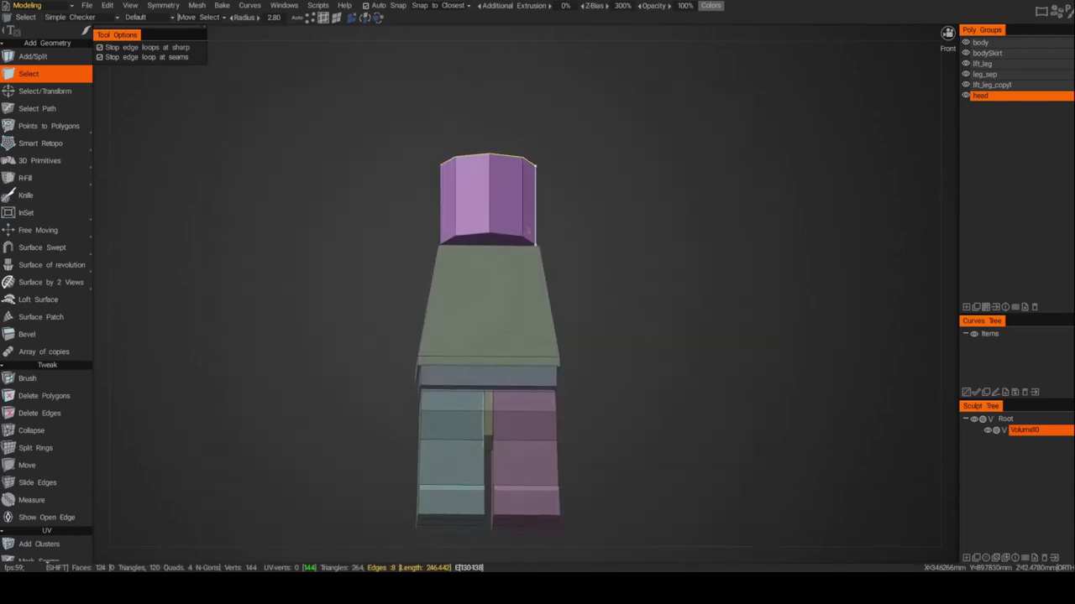
{"action": "left_click", "coordinate": [500, 234], "text": "shift"}
{"action": "left_click", "coordinate": [475, 235], "text": "shift"}
{"action": "left_click", "coordinate": [449, 240], "text": "shift"}
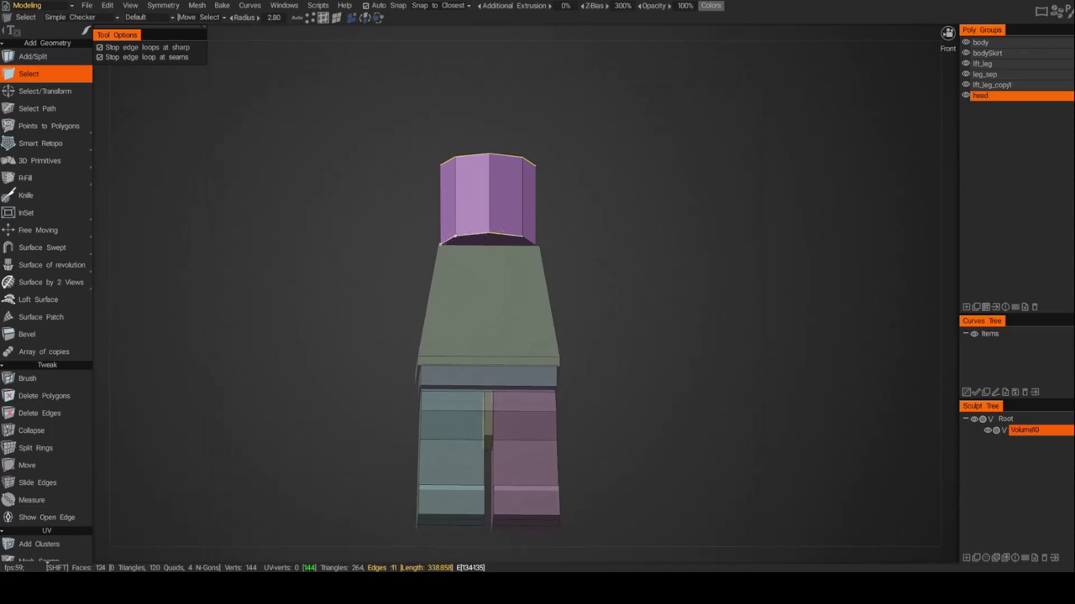
{"action": "left_click", "coordinate": [528, 240], "text": "shift"}
{"action": "left_click_drag", "start_coordinate": [615, 233], "coordinate": [512, 240], "text": "alt"}
{"action": "left_click", "coordinate": [550, 244], "text": "shift"}
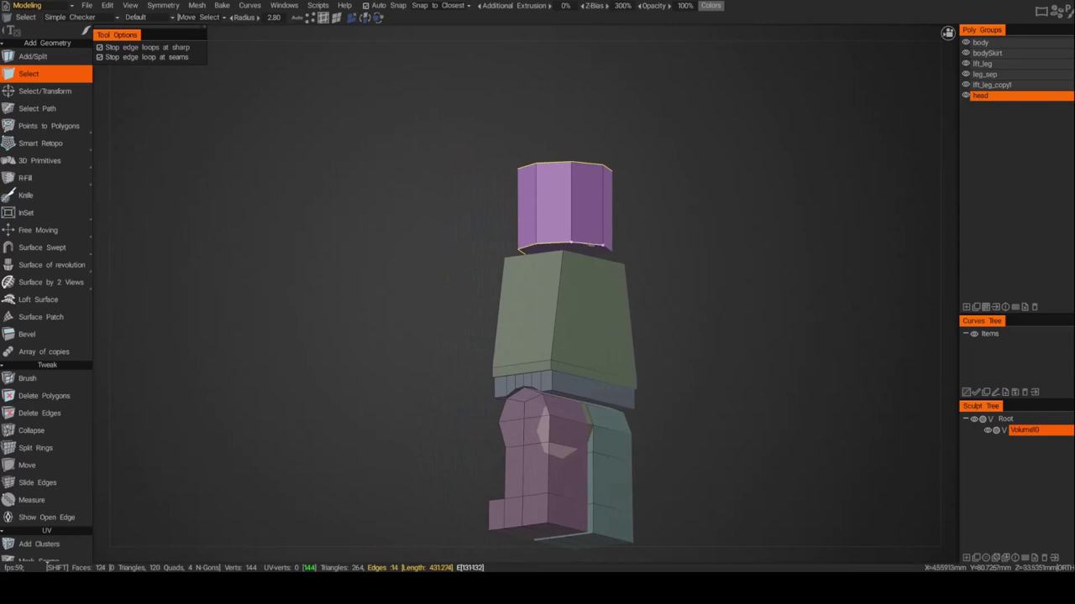
{"action": "left_click", "coordinate": [610, 249], "text": "shift"}
{"action": "left_click_drag", "start_coordinate": [610, 249], "coordinate": [597, 246], "text": "alt"}
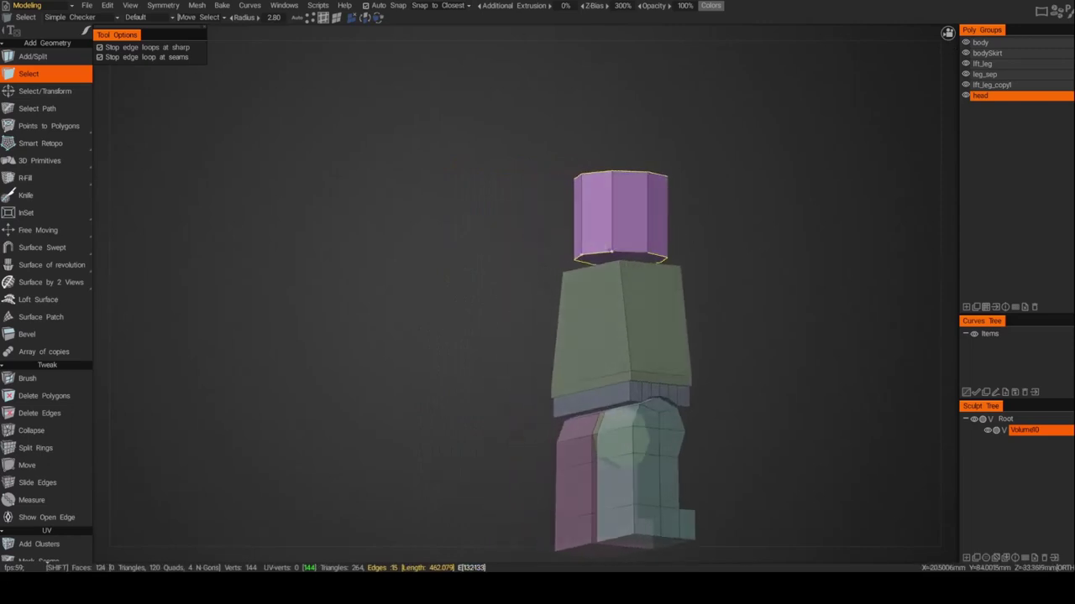
{"action": "left_click_drag", "start_coordinate": [432, 232], "coordinate": [621, 236], "text": "alt"}
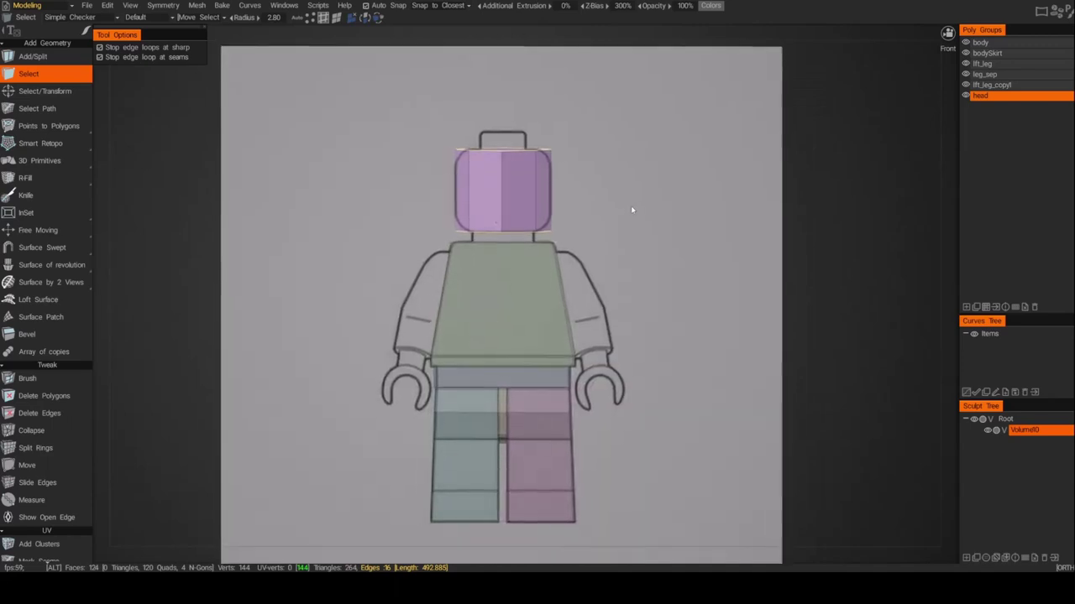
Step: Bevel the selected rim edges of the head with a size of 11.2 and 3 segments
{"action": "left_click", "coordinate": [36, 336]}
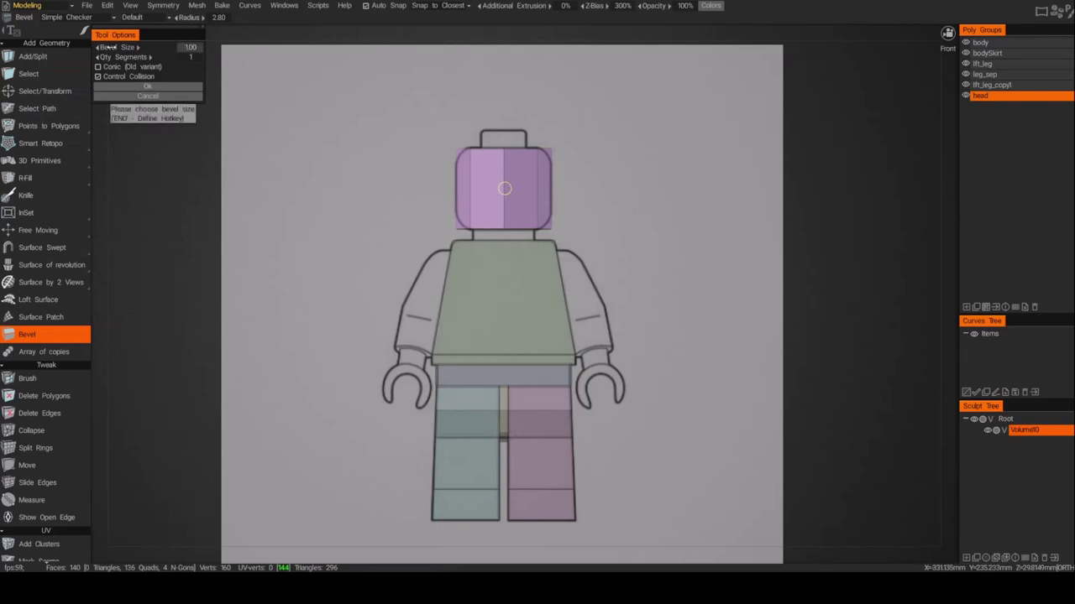
{"action": "left_click_drag", "start_coordinate": [109, 47], "coordinate": [239, 56]}
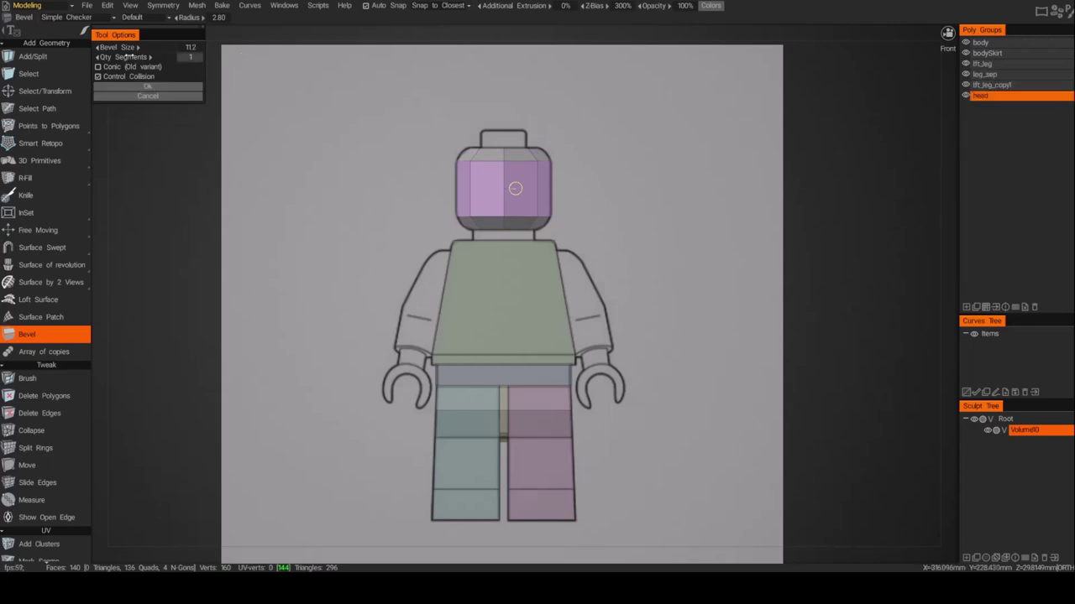
{"action": "left_click_drag", "start_coordinate": [132, 57], "coordinate": [156, 63]}
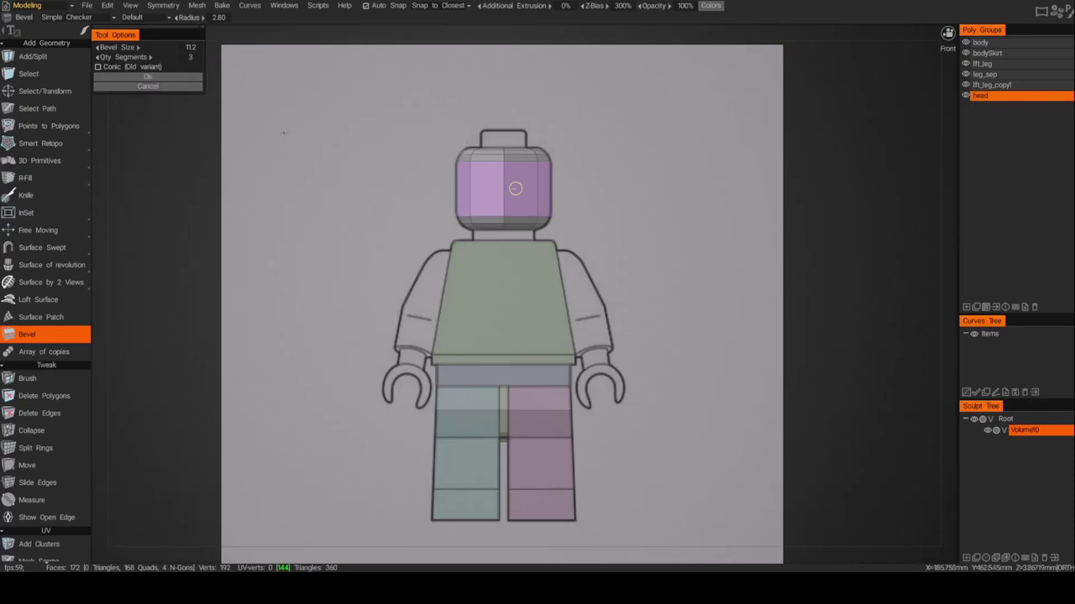
{"action": "left_click", "coordinate": [171, 76]}
{"action": "left_click_drag", "start_coordinate": [602, 166], "coordinate": [607, 210], "text": "alt"}
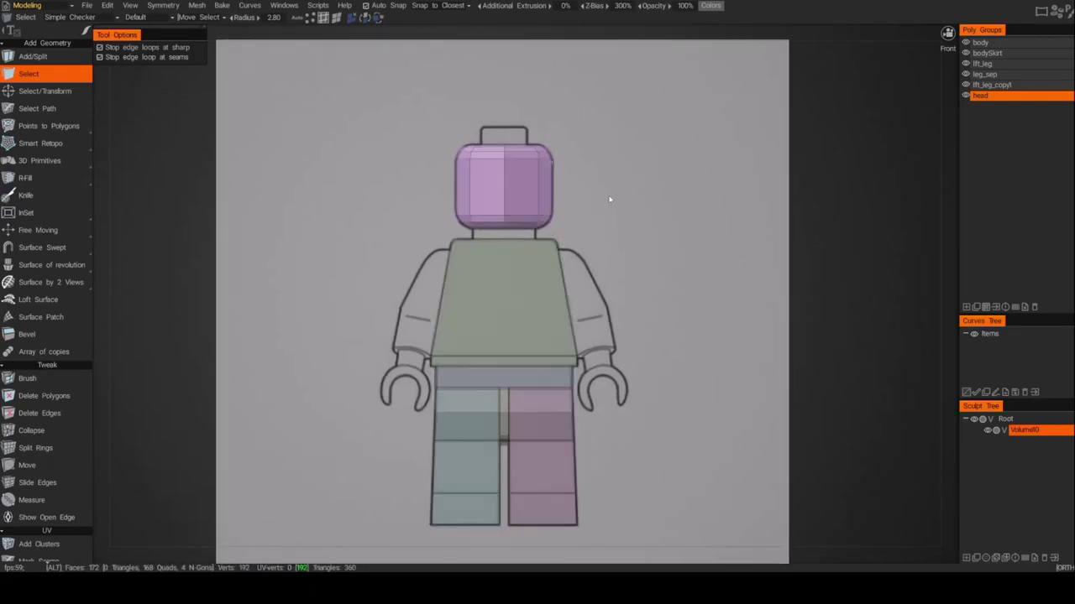
Step: Start another cylinder primitive and raise it so its base sits on top of the head, over the stud
{"action": "middle_click_drag", "start_coordinate": [609, 200], "coordinate": [605, 226], "text": "alt"}
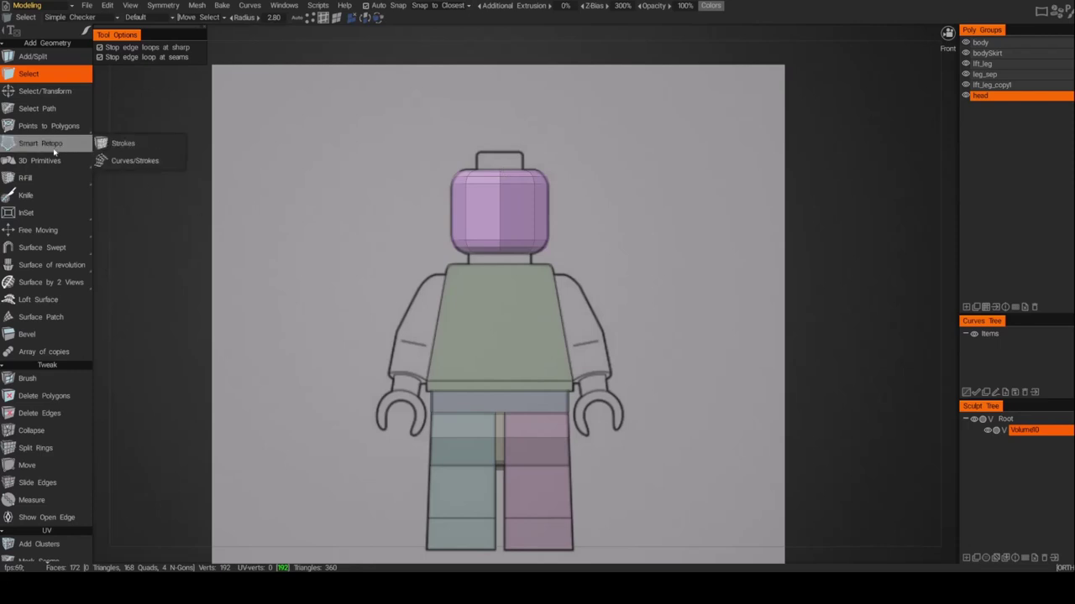
{"action": "mouse_move", "coordinate": [46, 161]}
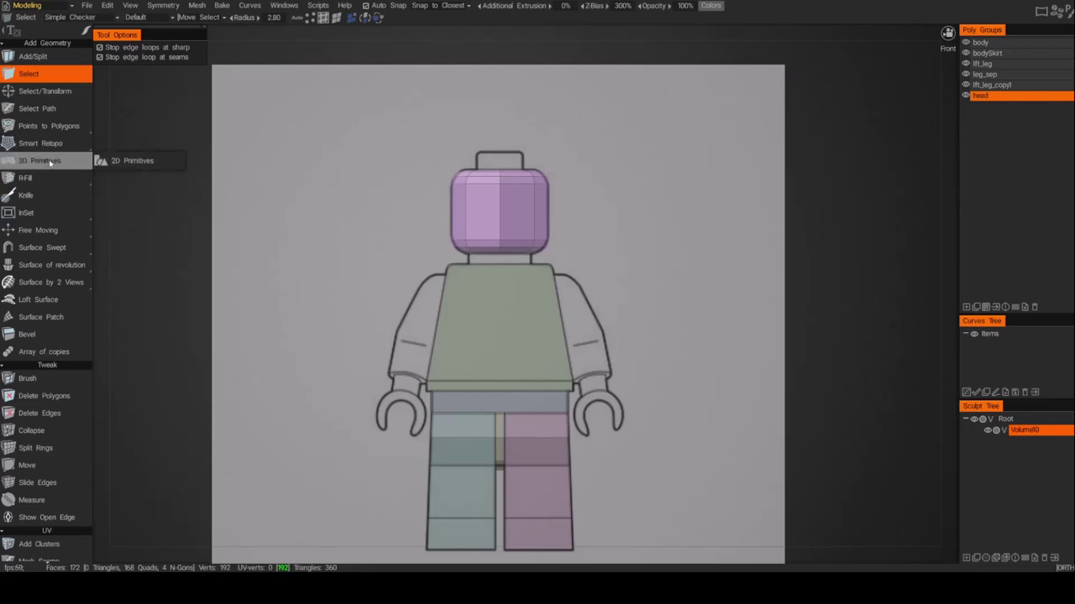
{"action": "left_click", "coordinate": [48, 163]}
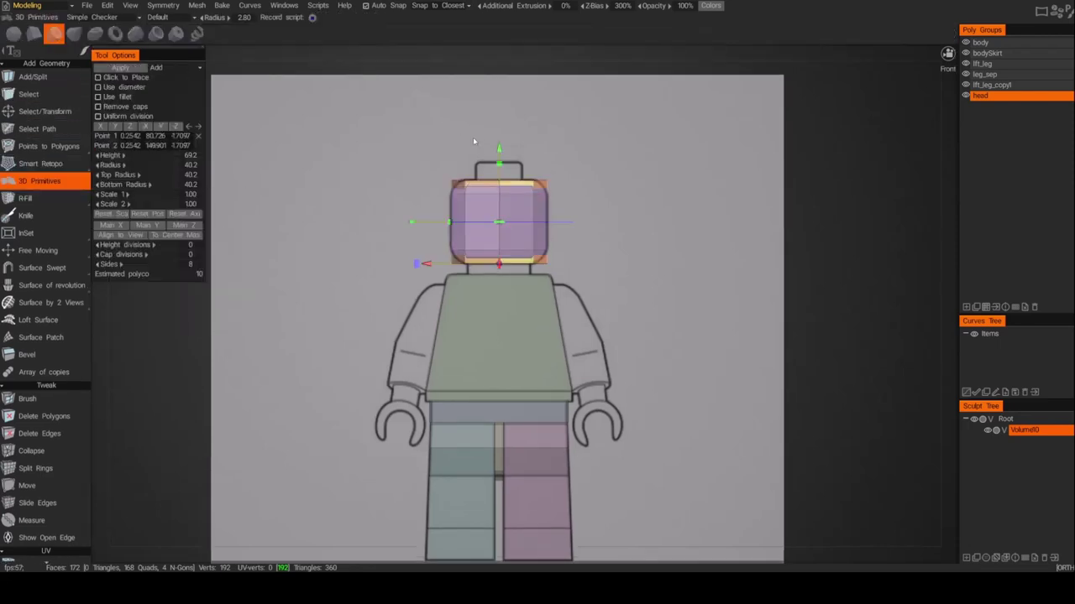
{"action": "middle_click_drag", "start_coordinate": [512, 149], "coordinate": [503, 189]}
{"action": "left_click_drag", "start_coordinate": [500, 186], "coordinate": [502, 106]}
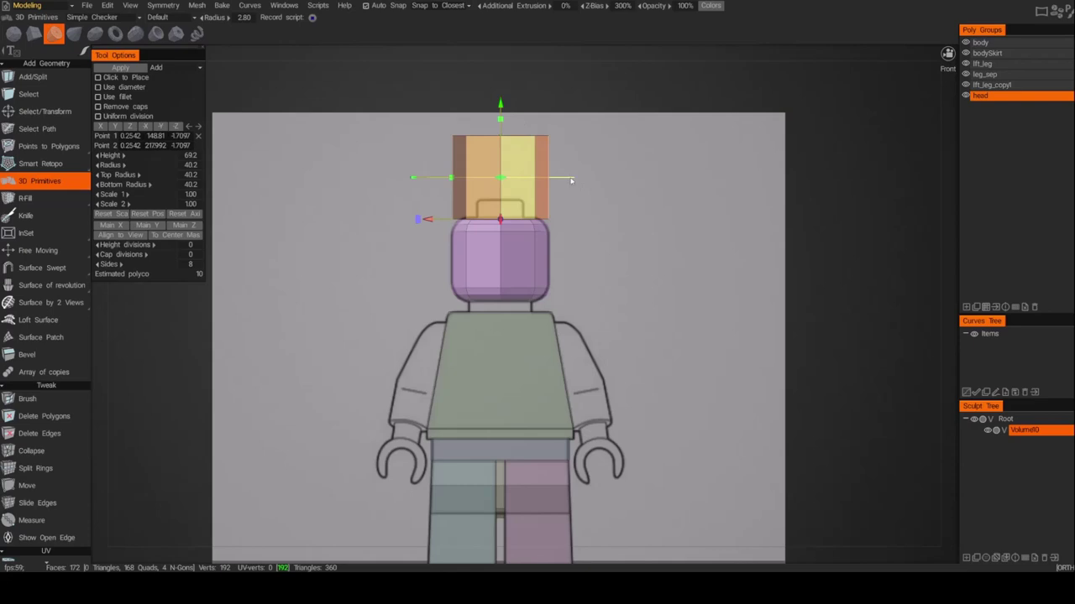
Step: Resize the cylinder above the head to a radius of about 20.6 and height of about 16.3, and apply it in a new poly group
{"action": "left_click_drag", "start_coordinate": [570, 179], "coordinate": [533, 195]}
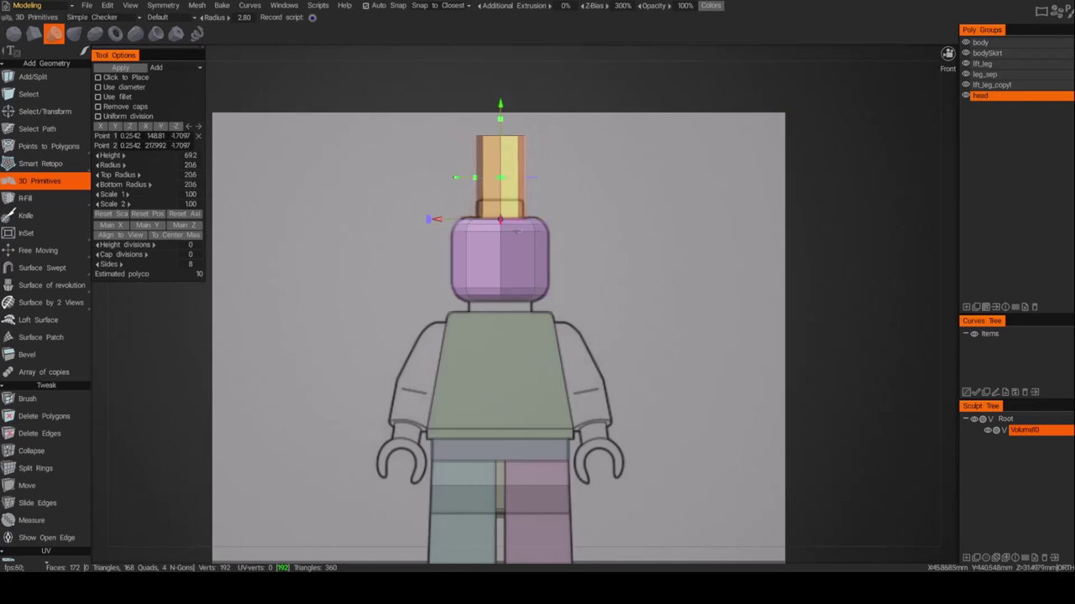
{"action": "left_click_drag", "start_coordinate": [500, 120], "coordinate": [516, 196]}
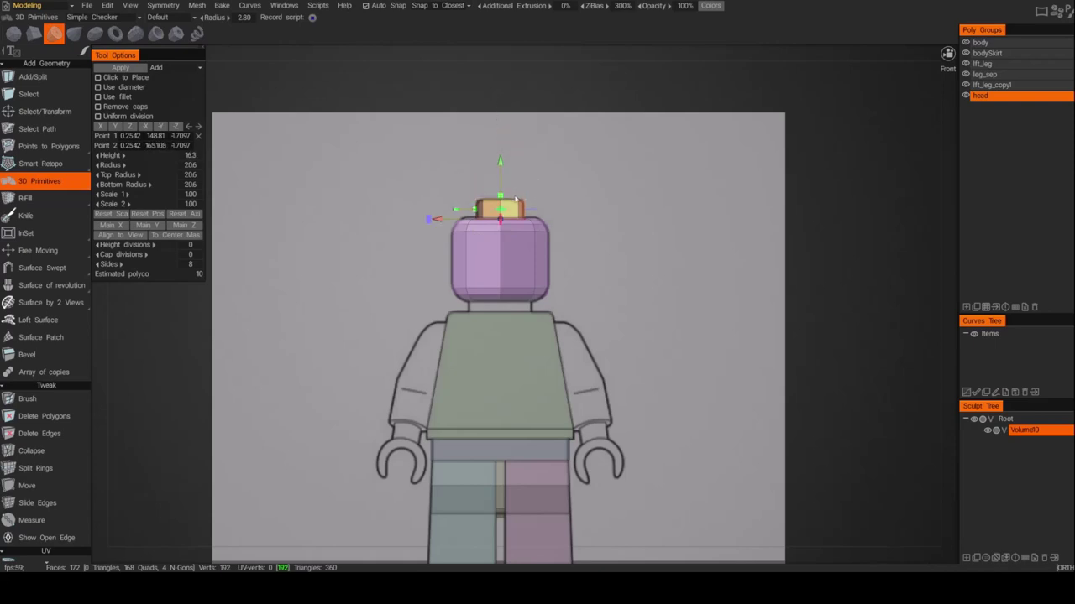
{"action": "key", "text": "alt"}
{"action": "right_click_drag", "start_coordinate": [568, 187], "coordinate": [704, 193], "text": "alt"}
{"action": "middle_click_drag", "start_coordinate": [628, 173], "coordinate": [634, 236], "text": "alt"}
{"action": "left_click_drag", "start_coordinate": [621, 206], "coordinate": [629, 173], "text": "alt"}
{"action": "middle_click_drag", "start_coordinate": [635, 169], "coordinate": [636, 199], "text": "alt"}
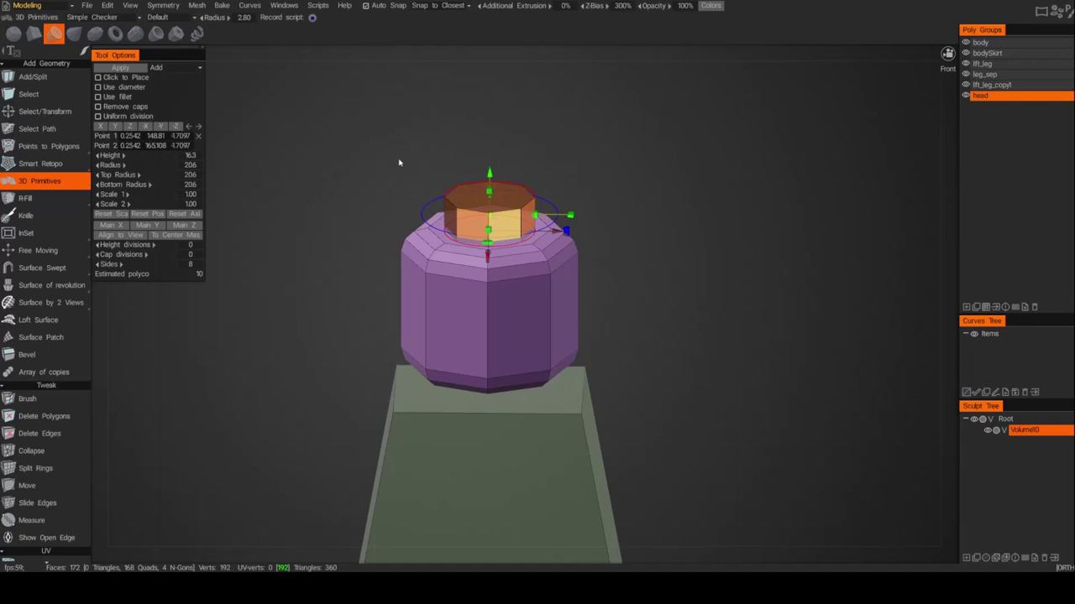
{"action": "left_click", "coordinate": [967, 307]}
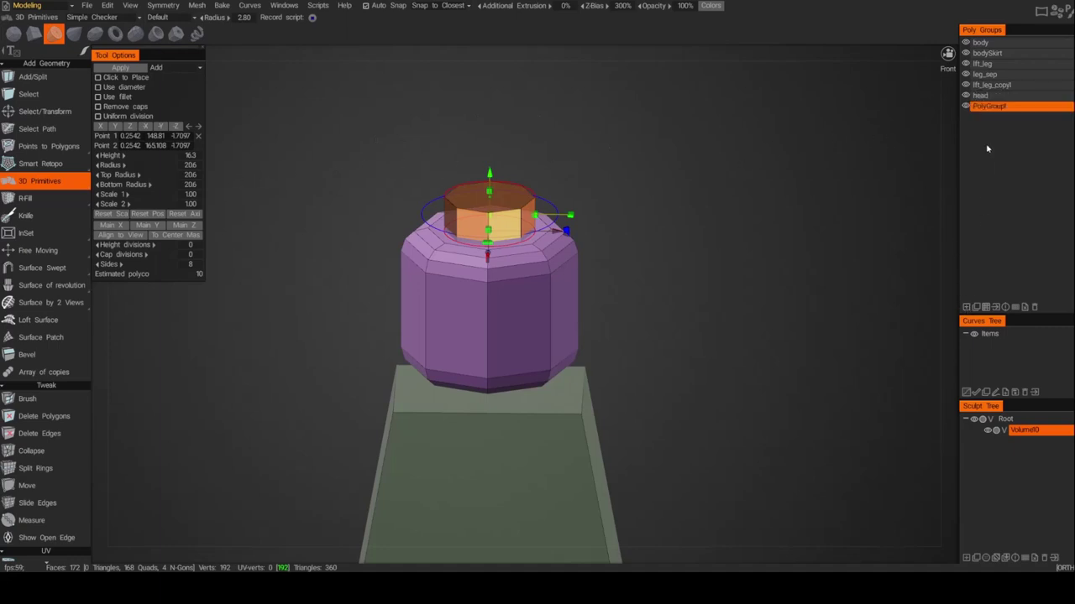
{"action": "left_click", "coordinate": [120, 67]}
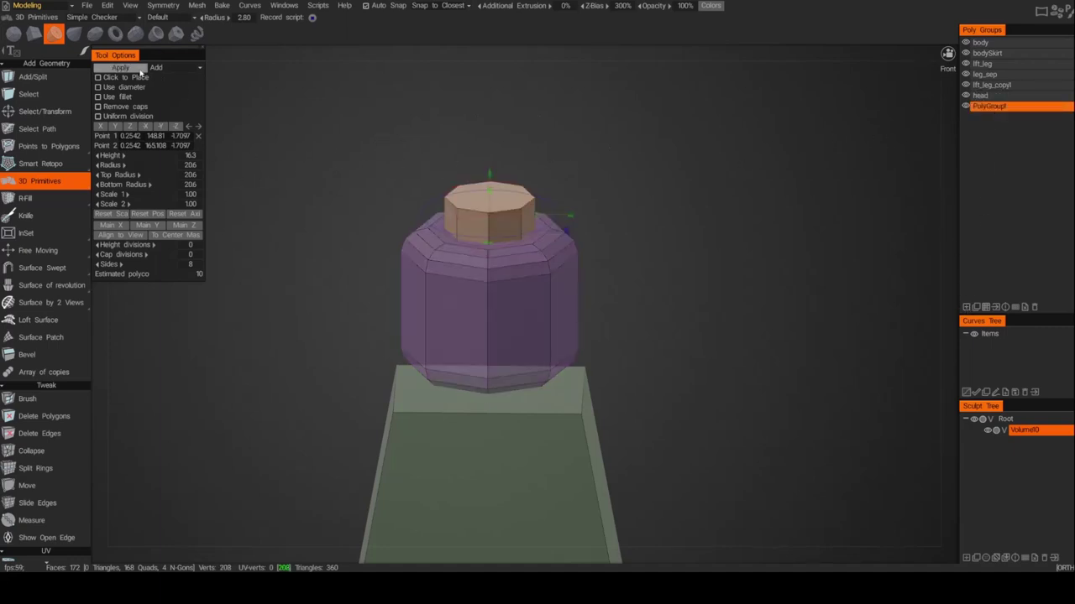
Step: Bevel the top rim edges of the head stud with a bevel size of about 3.09 and 3 segments
{"action": "left_click", "coordinate": [29, 94]}
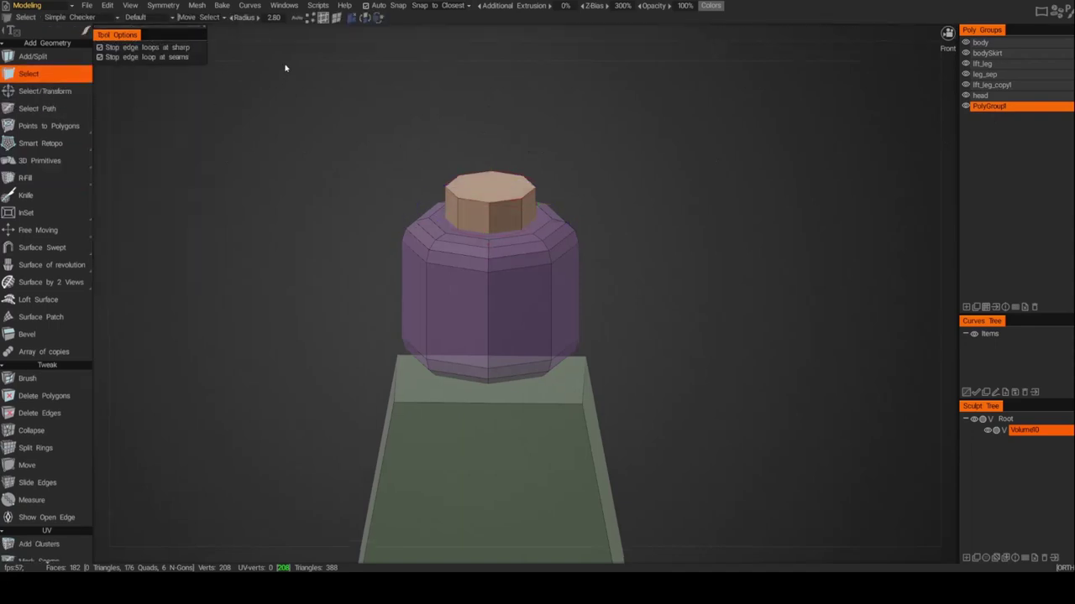
{"action": "left_click", "coordinate": [336, 16]}
{"action": "left_click", "coordinate": [490, 190]}
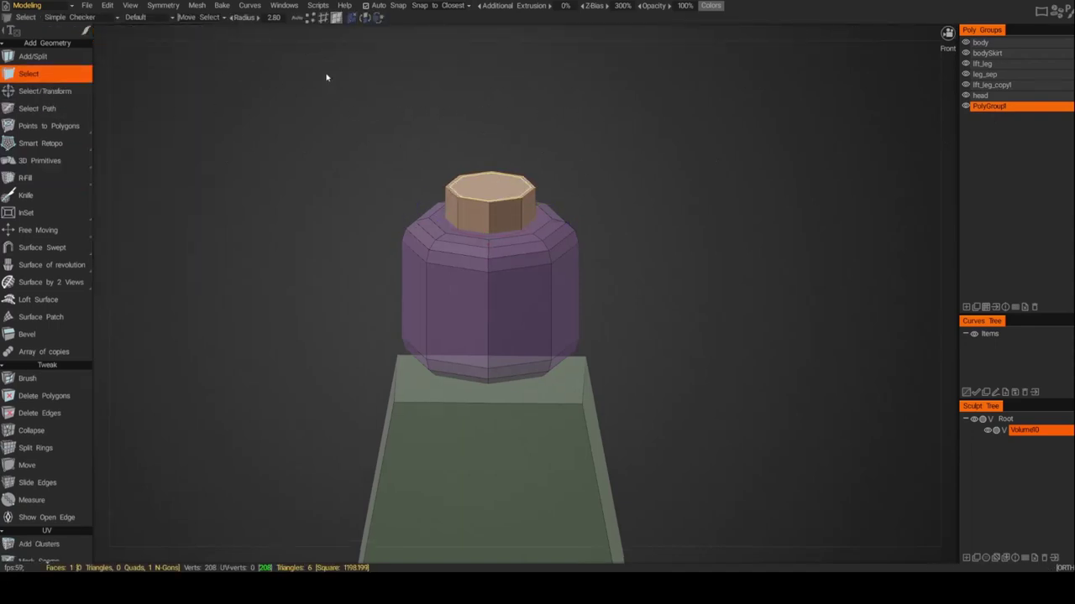
{"action": "left_click", "coordinate": [322, 17]}
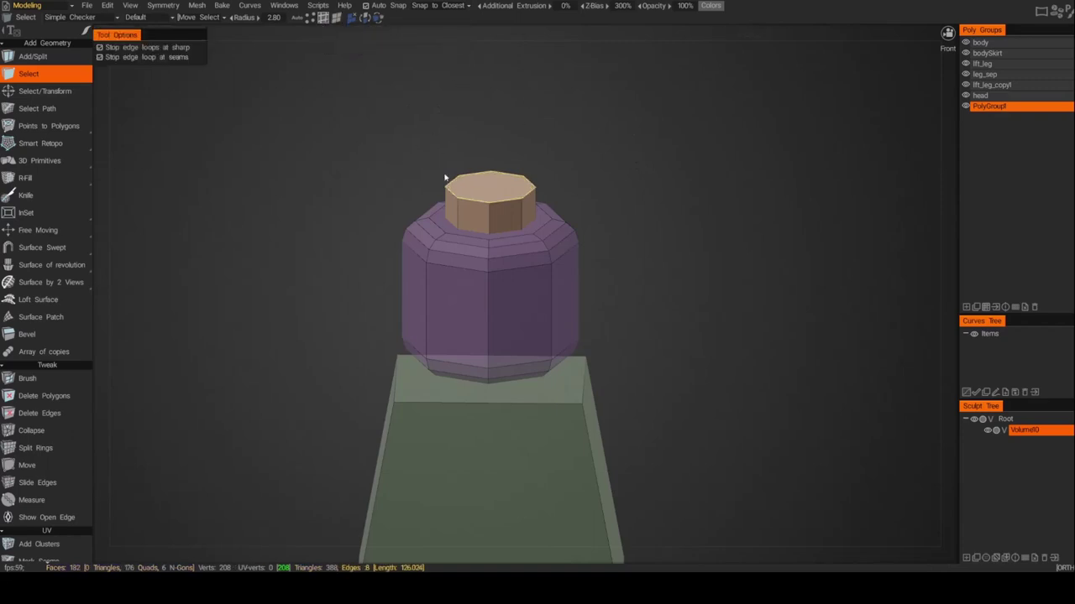
{"action": "left_click_drag", "start_coordinate": [669, 254], "coordinate": [665, 224], "text": "alt"}
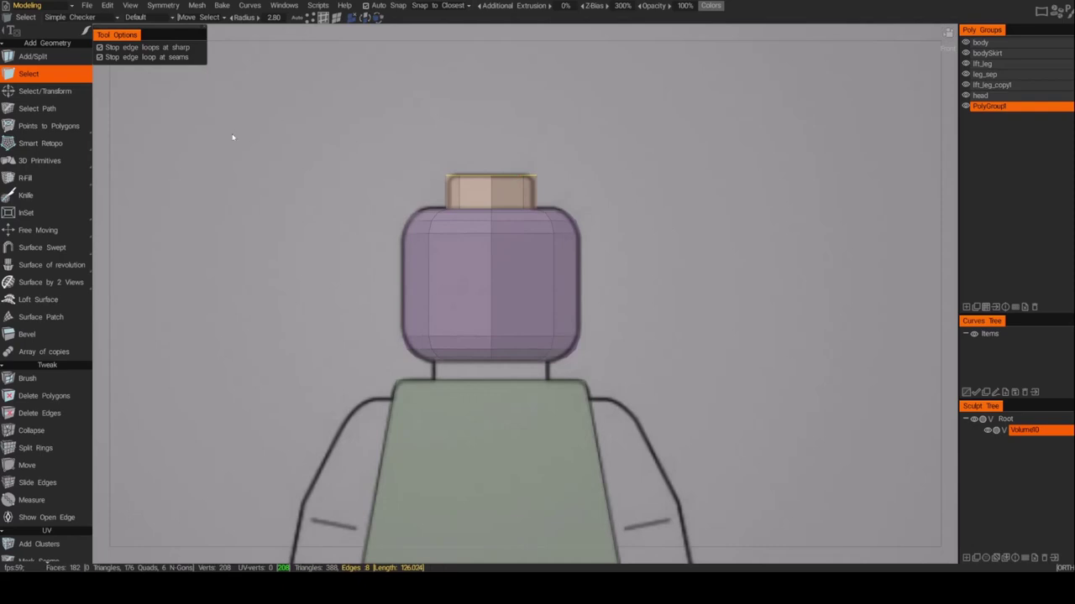
{"action": "left_click", "coordinate": [26, 334]}
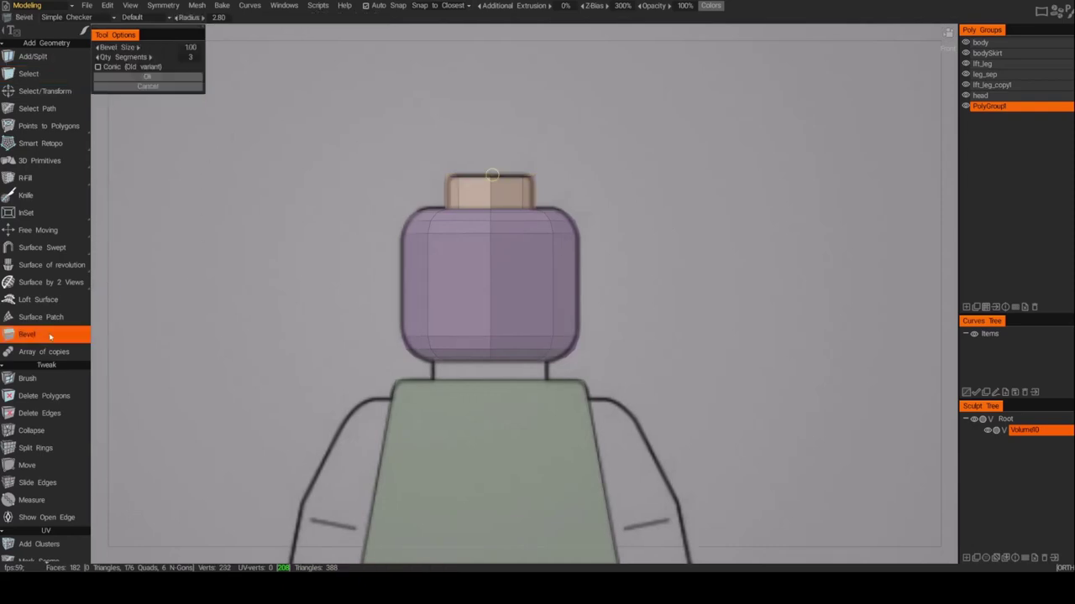
{"action": "left_click_drag", "start_coordinate": [129, 47], "coordinate": [159, 51]}
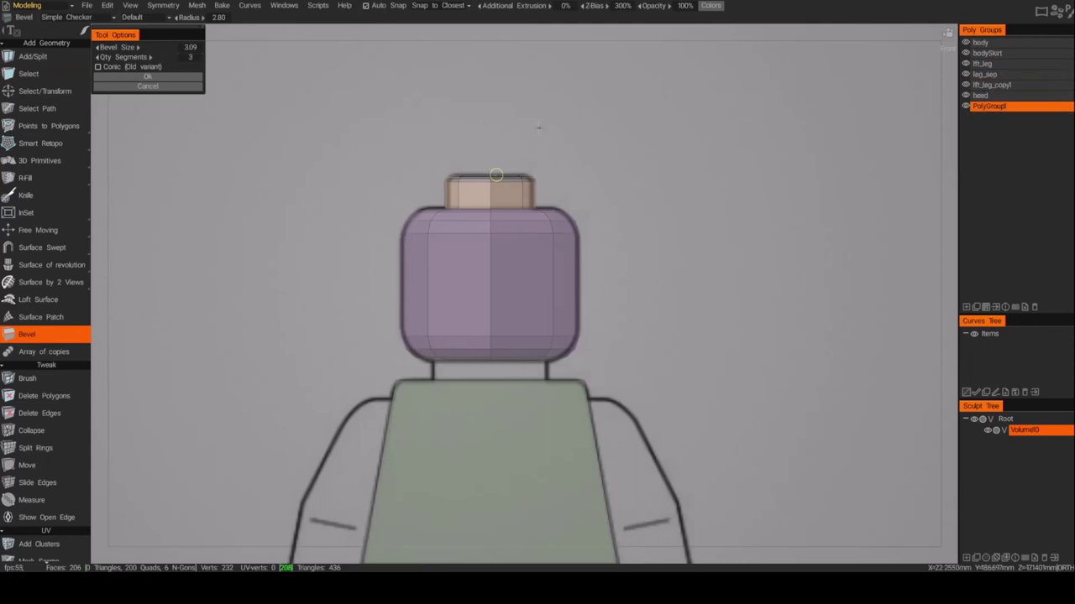
{"action": "mouse_move", "coordinate": [343, 200]}
{"action": "left_mouse_down"}
{"action": "mouse_move", "coordinate": [358, 214]}
{"action": "mouse_move", "coordinate": [326, 202]}
{"action": "left_mouse_up"}
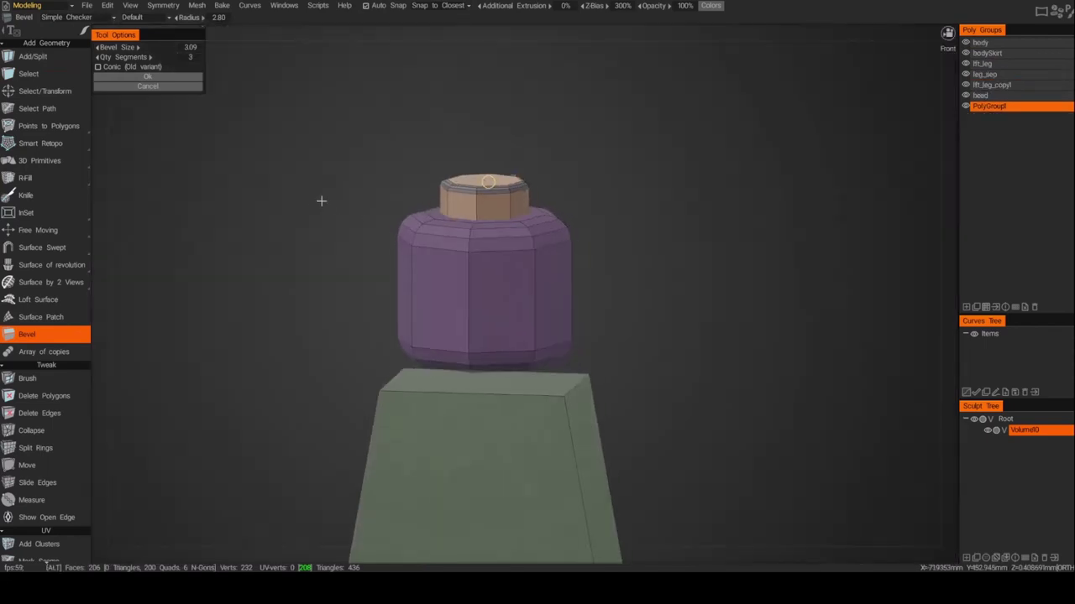
{"action": "left_click", "coordinate": [141, 80]}
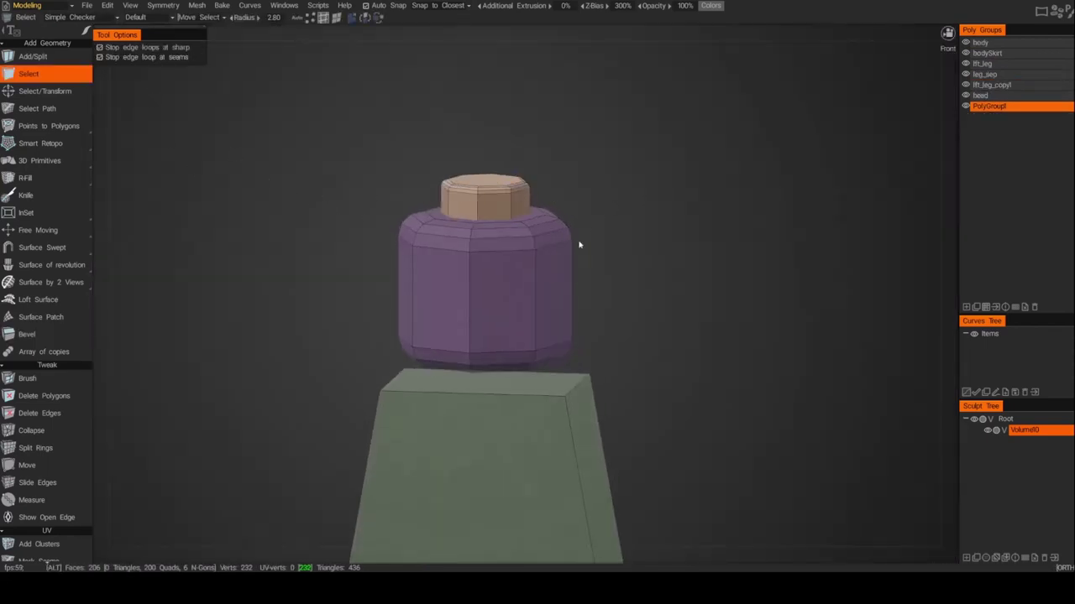
Step: Rename the stud's poly group to headButton
{"action": "left_click_drag", "start_coordinate": [585, 230], "coordinate": [636, 249]}
{"action": "double_click", "coordinate": [996, 109]}
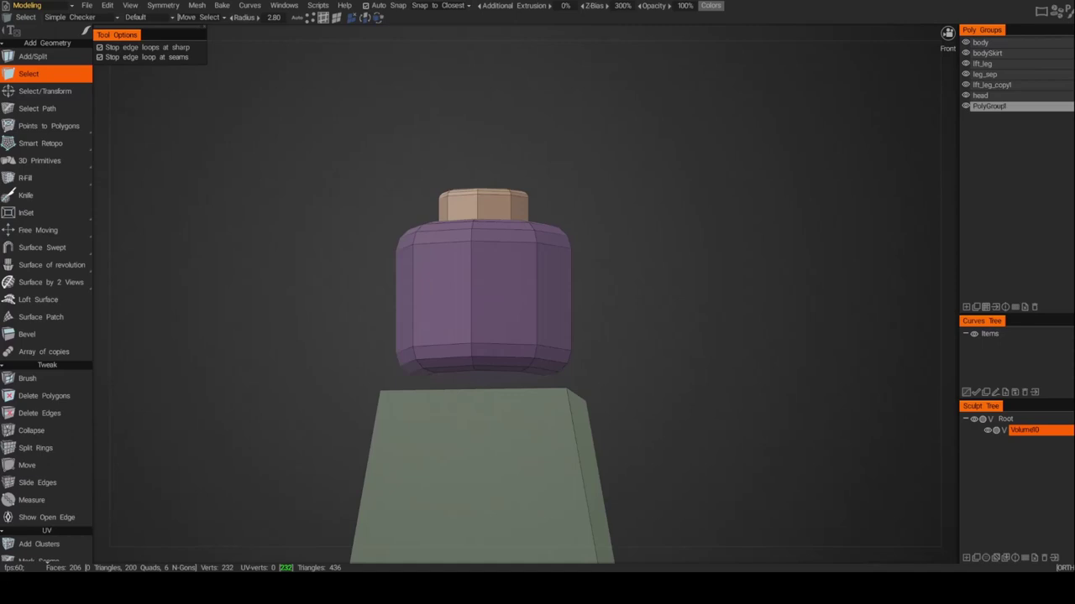
{"action": "type", "text": "headButton"}
{"action": "key", "text": "Return"}
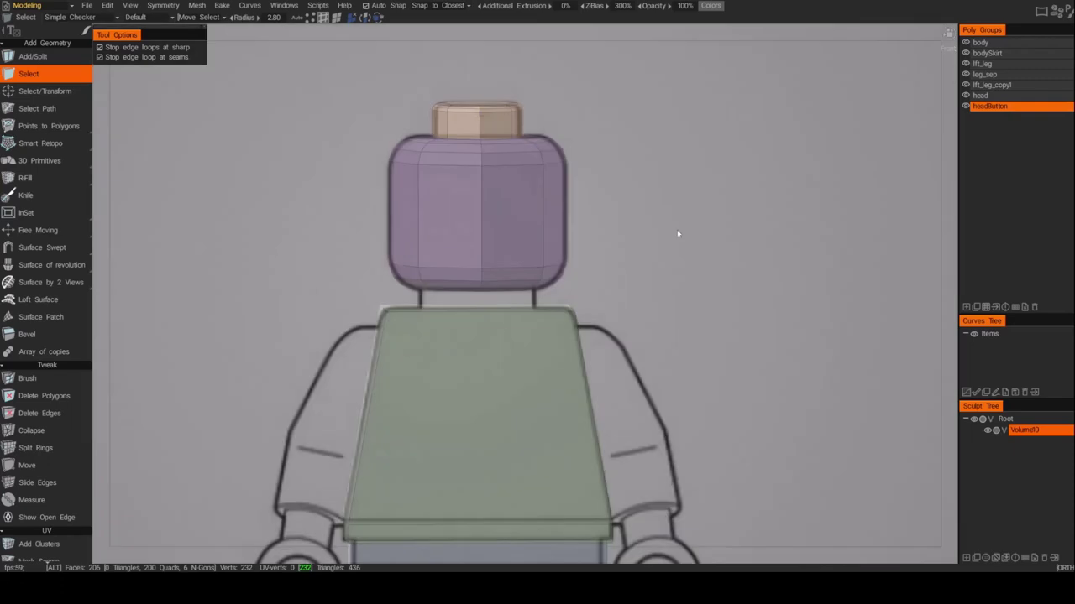
Step: Position a cylinder primitive between head and torso as the neck, with a radius of about 26.4 and height of about 11.5
{"action": "left_click_drag", "start_coordinate": [679, 234], "coordinate": [664, 230], "text": "alt"}
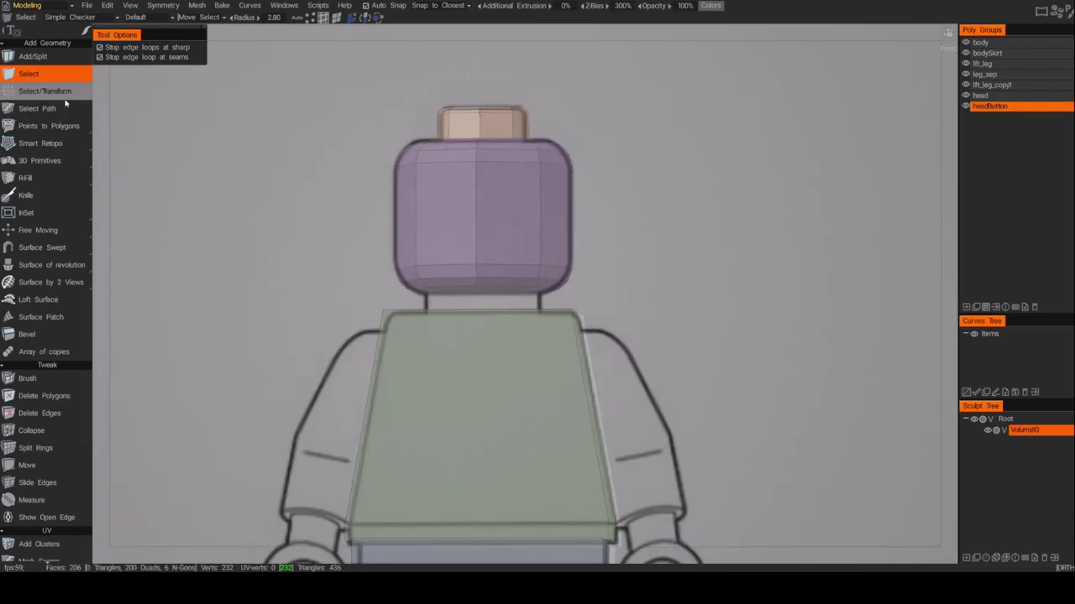
{"action": "mouse_move", "coordinate": [88, 161]}
{"action": "left_click", "coordinate": [38, 161]}
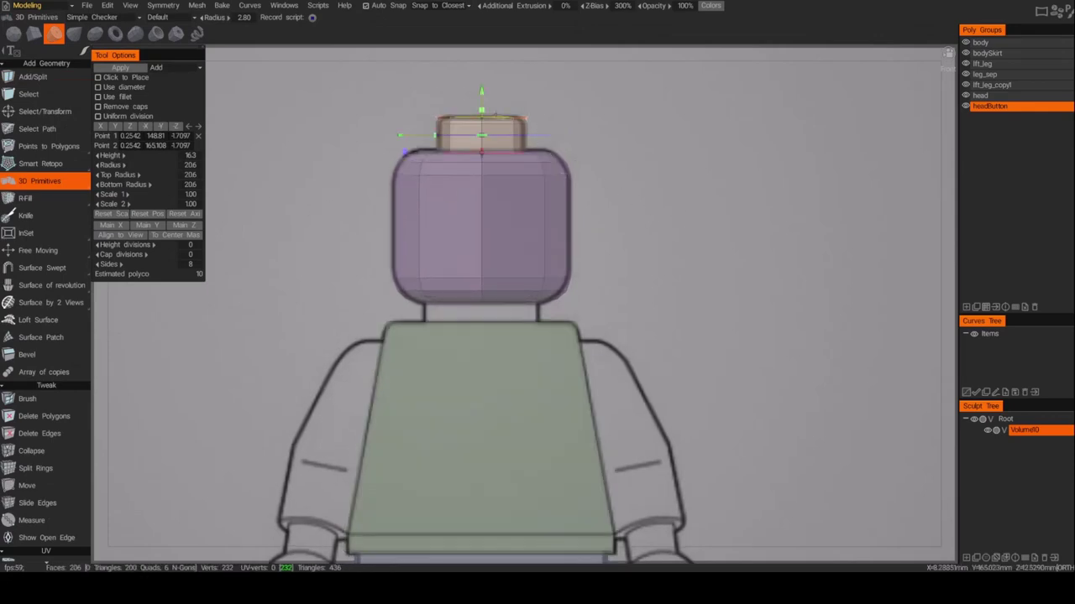
{"action": "left_click_drag", "start_coordinate": [482, 91], "coordinate": [481, 322]}
{"action": "left_click_drag", "start_coordinate": [552, 307], "coordinate": [563, 306]}
{"action": "left_click_drag", "start_coordinate": [481, 280], "coordinate": [481, 294]}
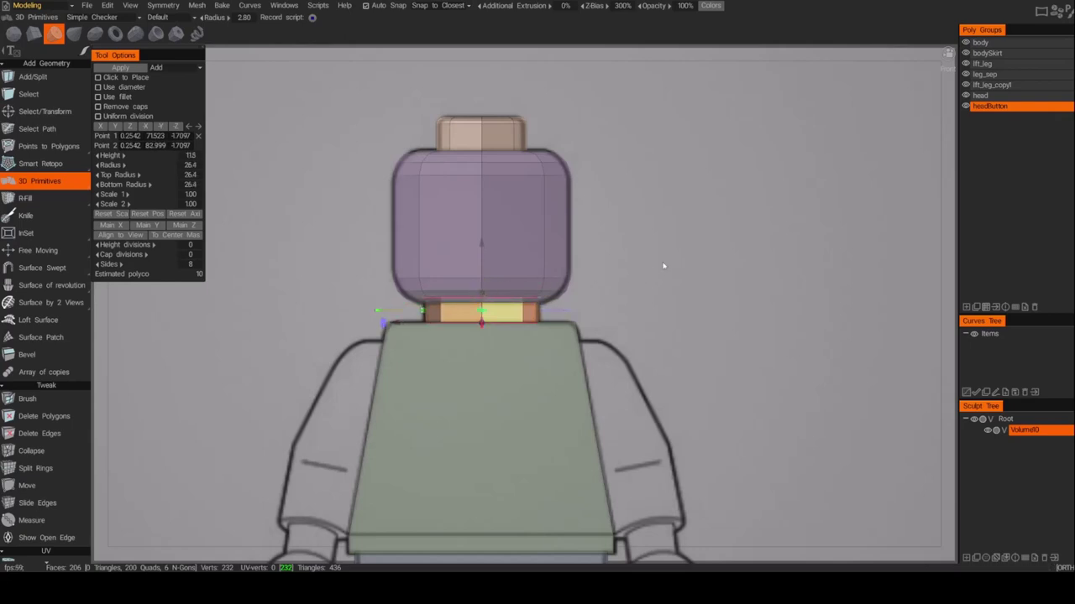
Step: Apply the neck cylinder in a new poly group and name that group neck
{"action": "left_click", "coordinate": [967, 307]}
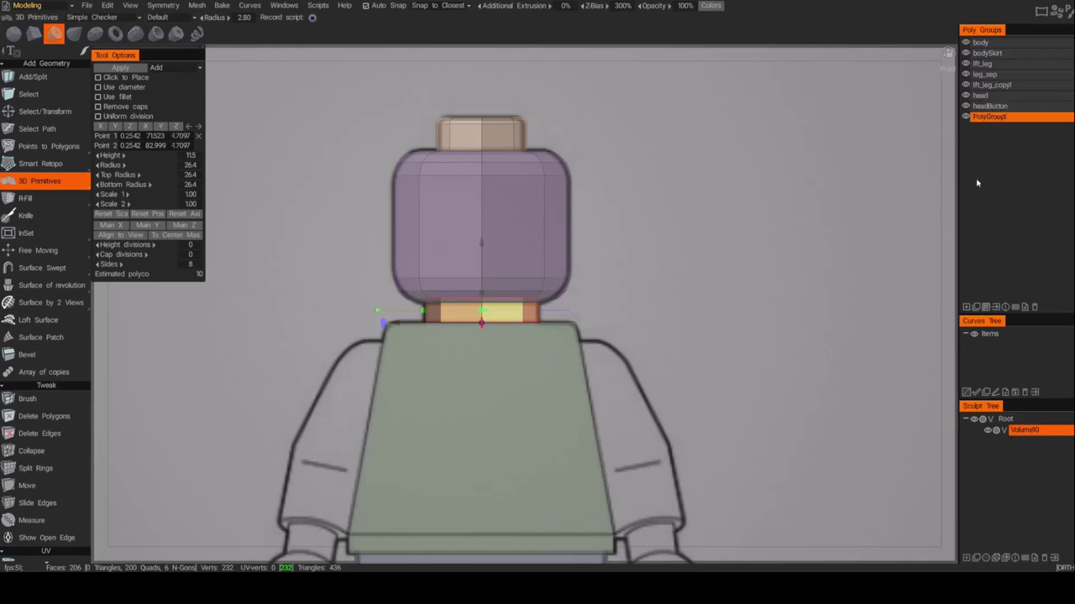
{"action": "left_click", "coordinate": [135, 71]}
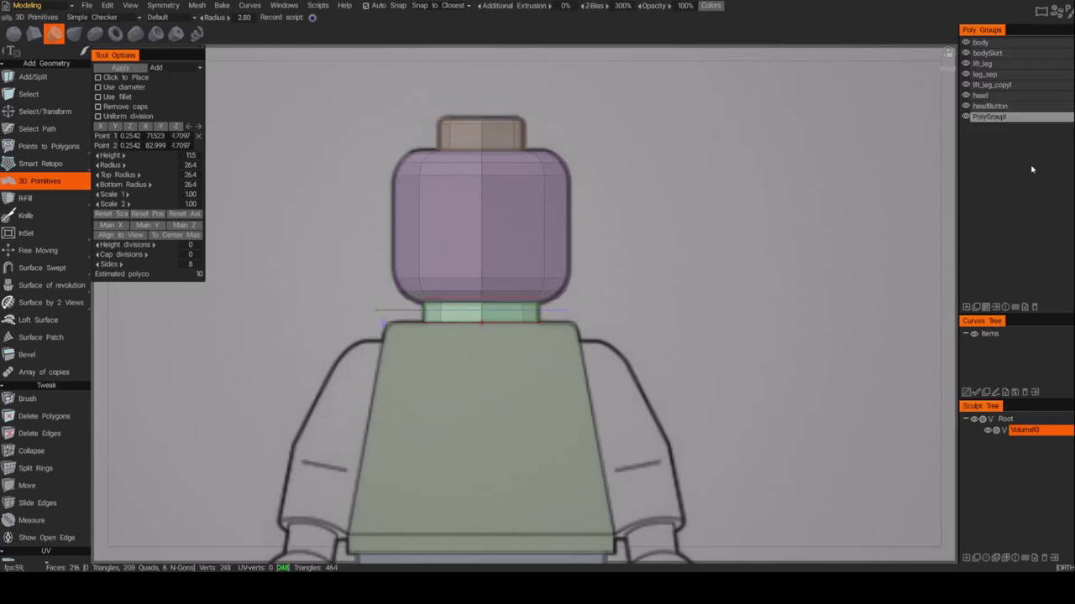
{"action": "type", "text": "neck"}
{"action": "key", "text": "Return"}
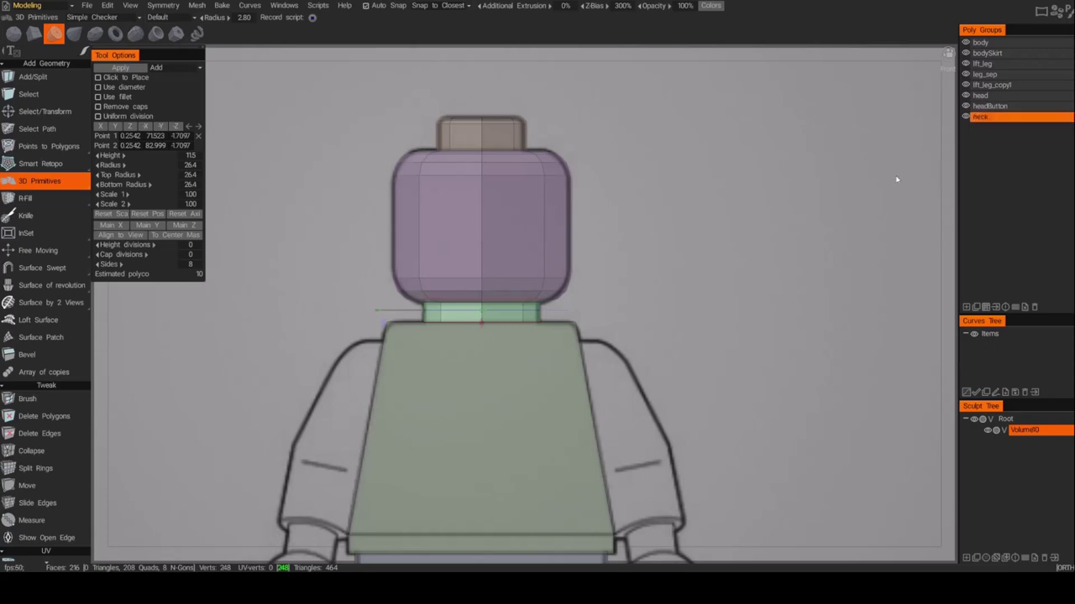
{"action": "scroll", "coordinate": [679, 286], "scroll_direction": "down", "scroll_amount": 5}
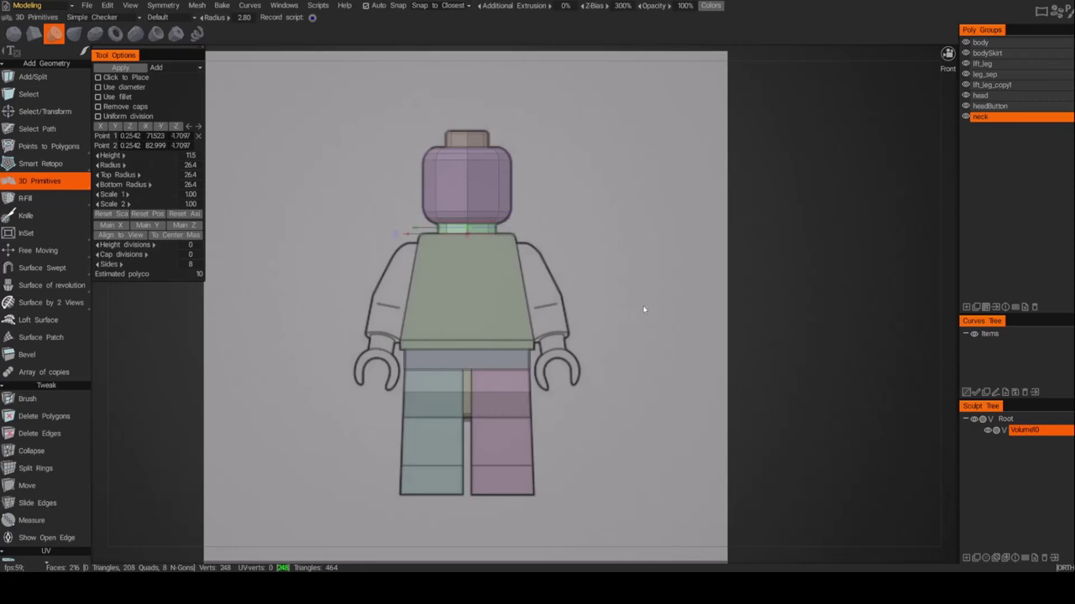
{"action": "left_click_drag", "start_coordinate": [647, 311], "coordinate": [547, 311], "text": "alt"}
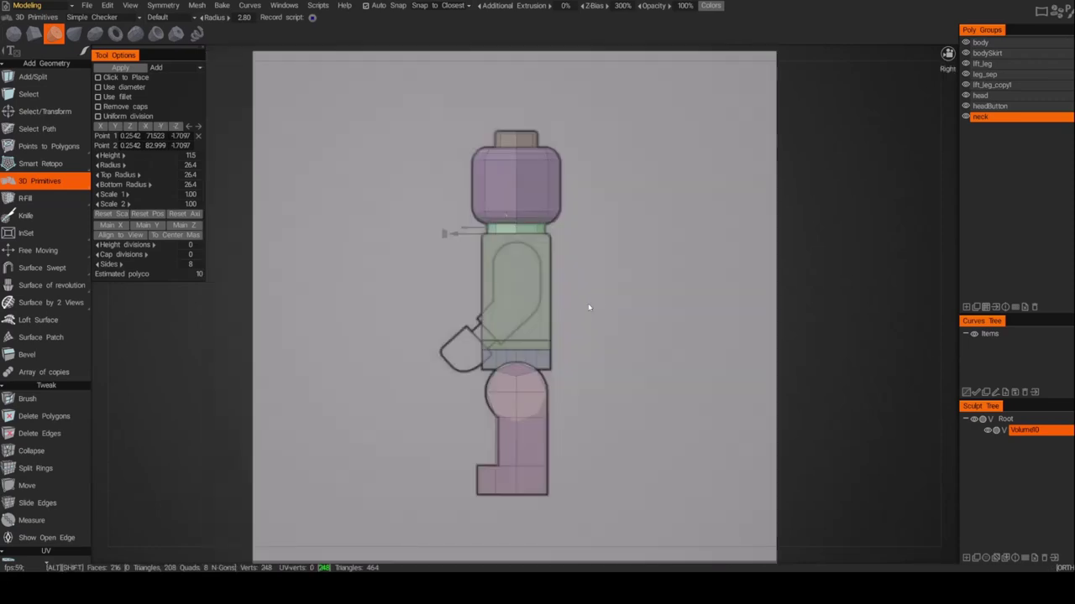
{"action": "key", "text": "alt"}
{"action": "left_click_drag", "start_coordinate": [422, 305], "coordinate": [610, 314], "text": "alt"}
{"action": "right_click_drag", "start_coordinate": [610, 314], "coordinate": [644, 331], "text": "alt"}
{"action": "middle_click_drag", "start_coordinate": [643, 331], "coordinate": [628, 312], "text": "alt"}
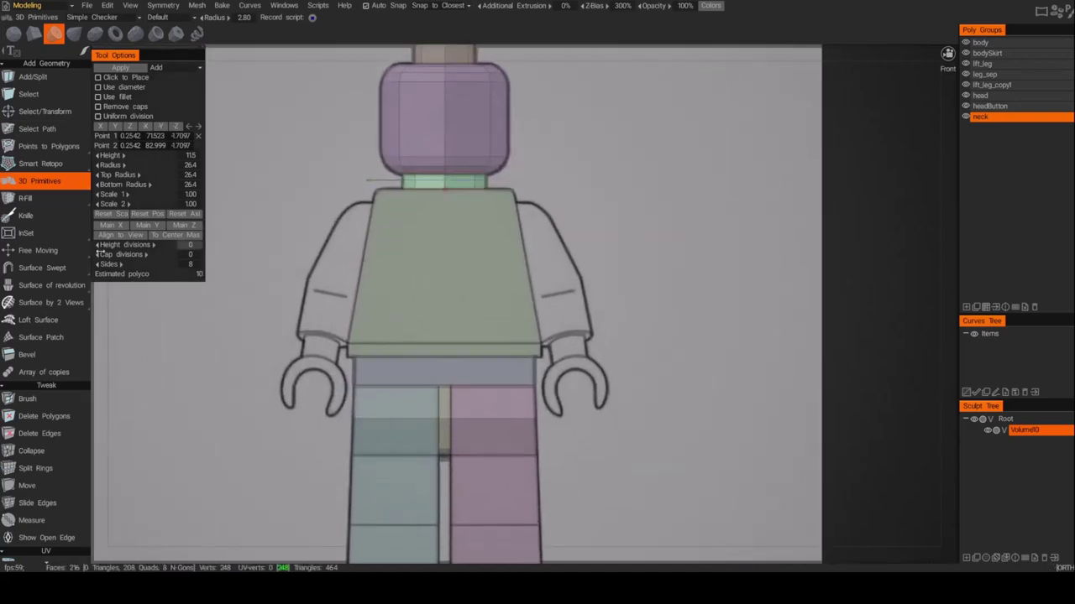
{"action": "mouse_move", "coordinate": [38, 184]}
{"action": "scroll", "coordinate": [470, 224], "scroll_direction": "down", "scroll_amount": 2}
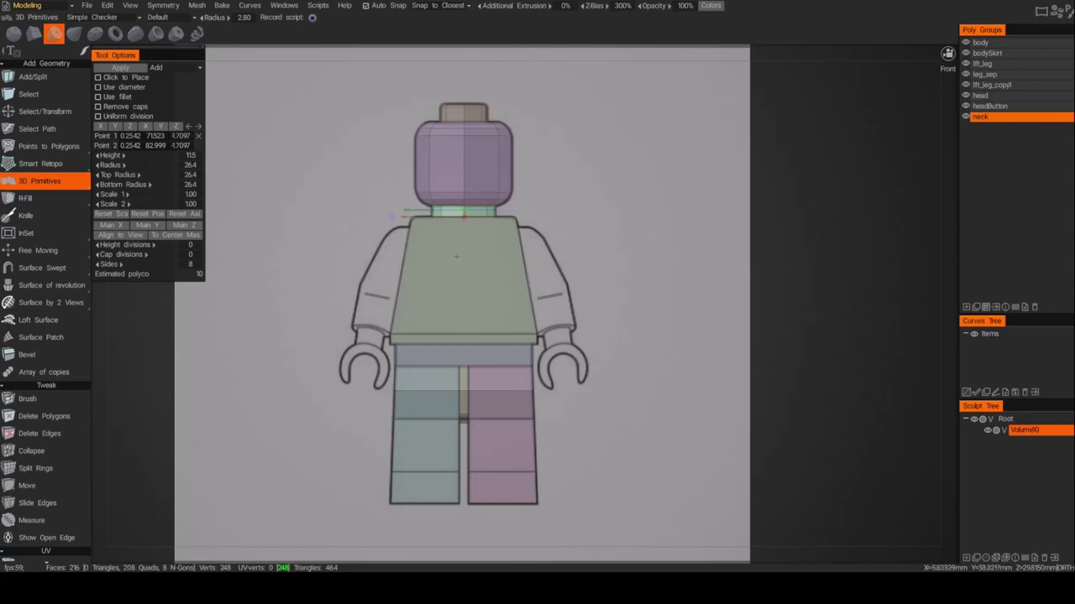
{"action": "scroll", "coordinate": [472, 233], "scroll_direction": "up", "scroll_amount": 1}
{"action": "left_click_drag", "start_coordinate": [461, 157], "coordinate": [460, 274]}
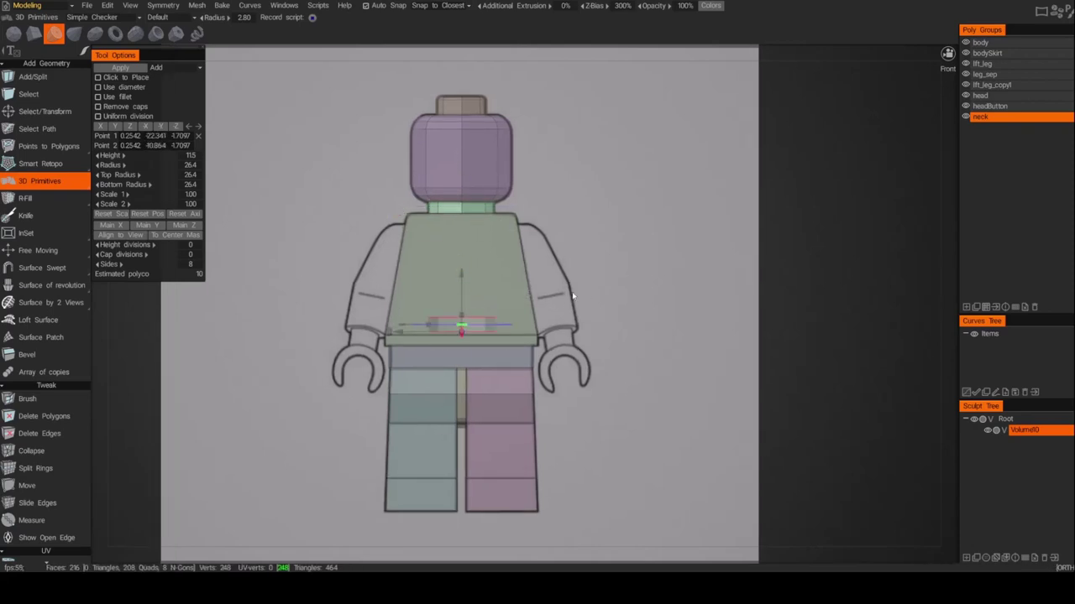
{"action": "left_click_drag", "start_coordinate": [399, 331], "coordinate": [503, 332]}
Step: Switch to a capsule primitive with a radius of about 21.4 and fit it to the arm's rounded shoulder in the side view
{"action": "left_click_drag", "start_coordinate": [568, 291], "coordinate": [431, 288], "text": "alt"}
{"action": "middle_click_drag", "start_coordinate": [431, 288], "coordinate": [371, 260], "text": "alt"}
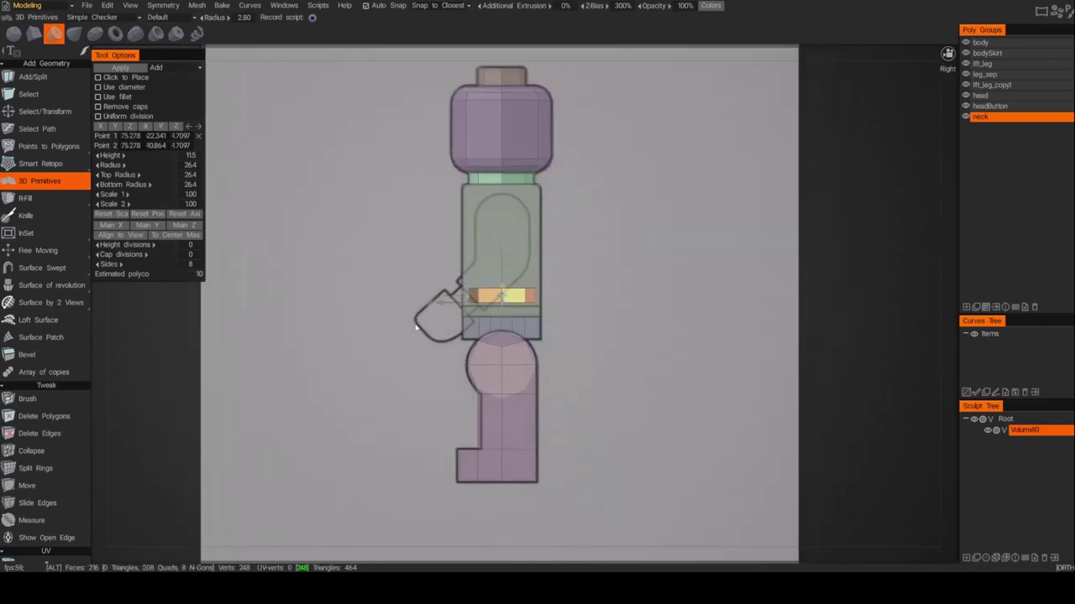
{"action": "right_click_drag", "start_coordinate": [371, 260], "coordinate": [504, 331], "text": "alt"}
{"action": "middle_click_drag", "start_coordinate": [504, 331], "coordinate": [542, 365]}
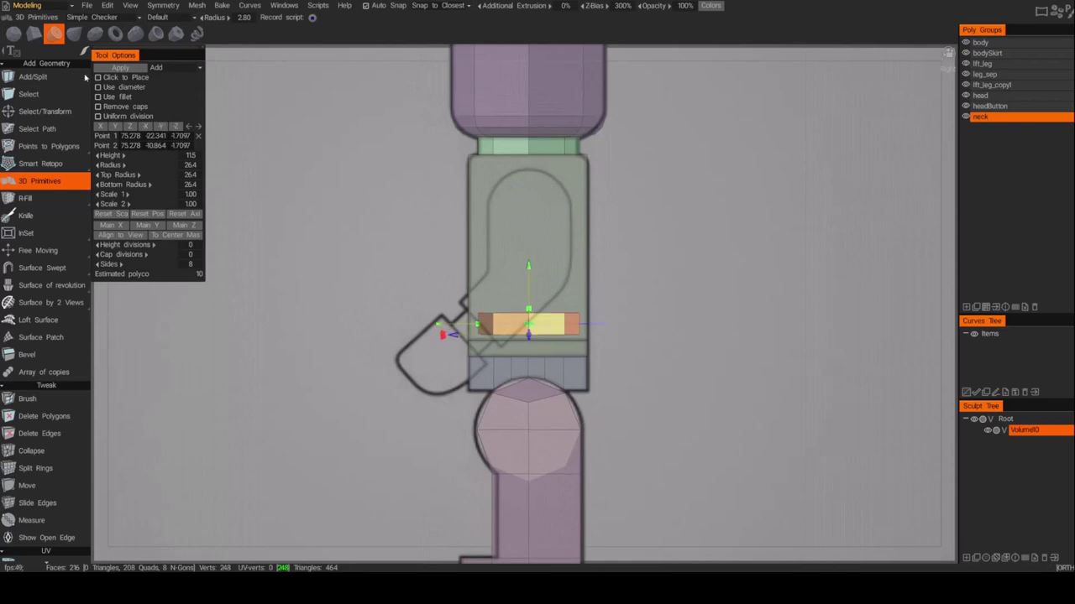
{"action": "left_click", "coordinate": [135, 35]}
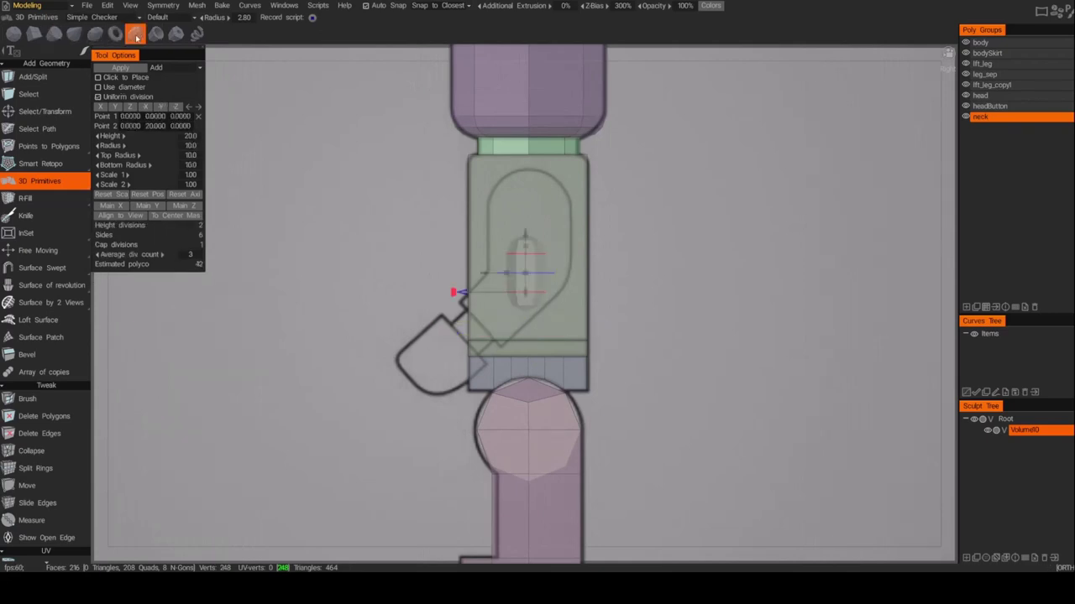
{"action": "left_click_drag", "start_coordinate": [548, 272], "coordinate": [568, 273]}
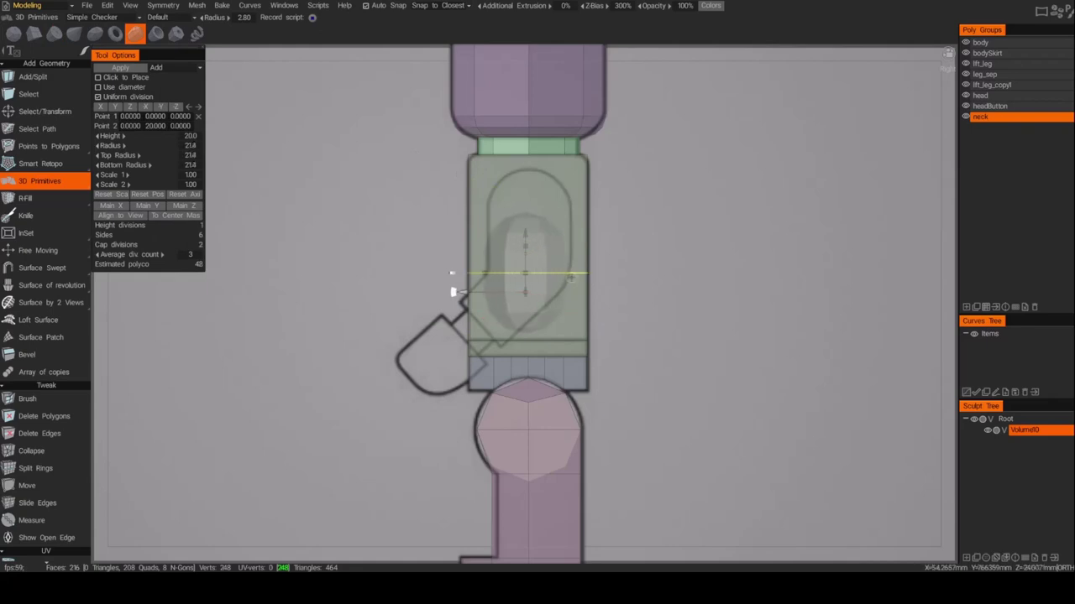
{"action": "left_click_drag", "start_coordinate": [525, 234], "coordinate": [527, 188]}
{"action": "left_click_drag", "start_coordinate": [458, 245], "coordinate": [455, 245]}
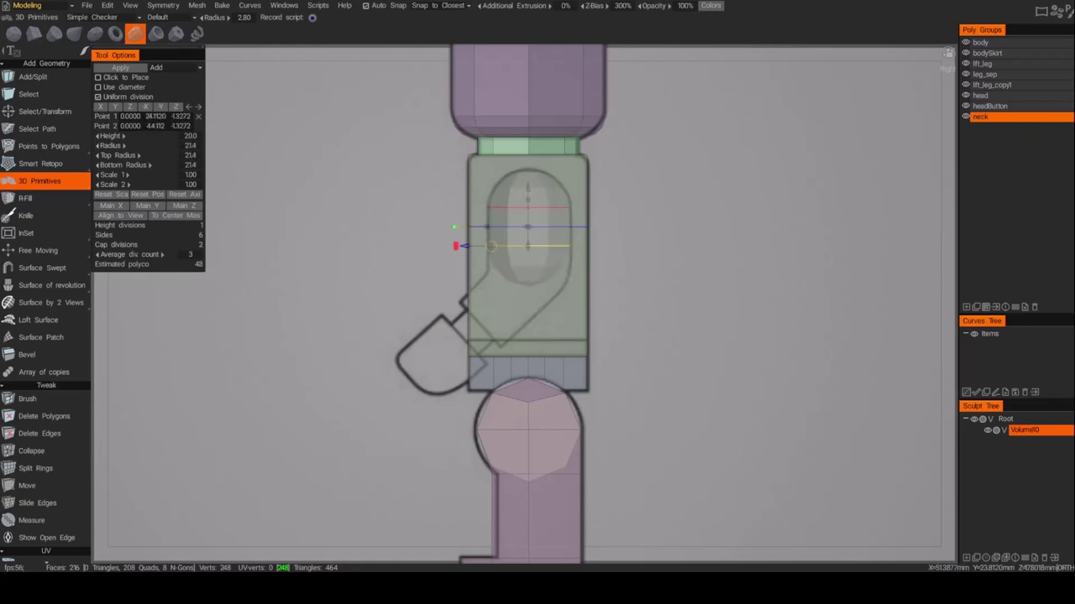
Step: Disable uniform division for the capsule and set its number of sides to 8
{"action": "left_click", "coordinate": [98, 97]}
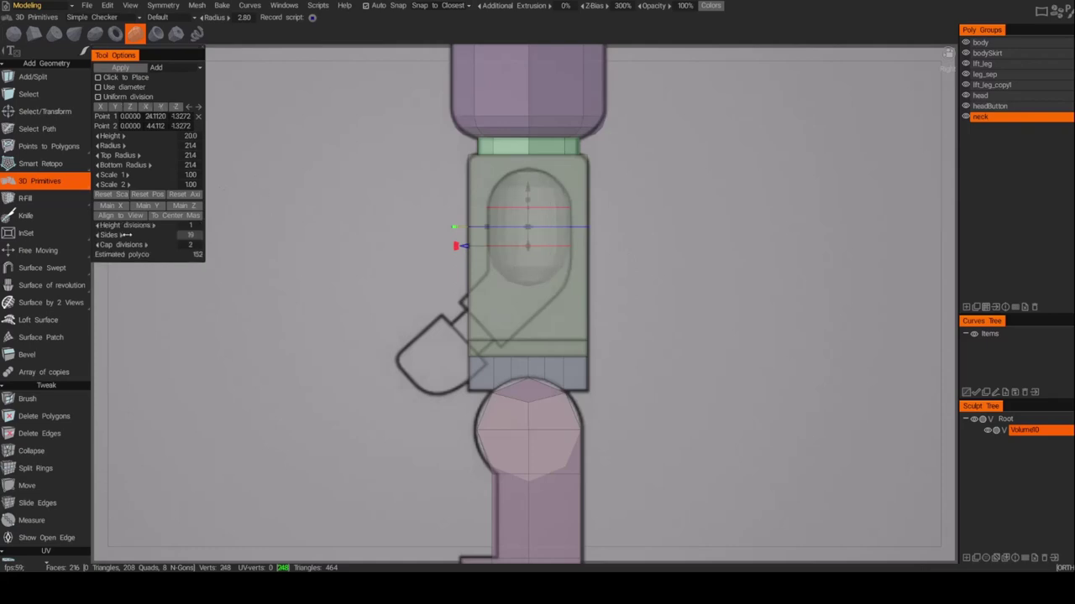
{"action": "left_click_drag", "start_coordinate": [122, 235], "coordinate": [133, 244]}
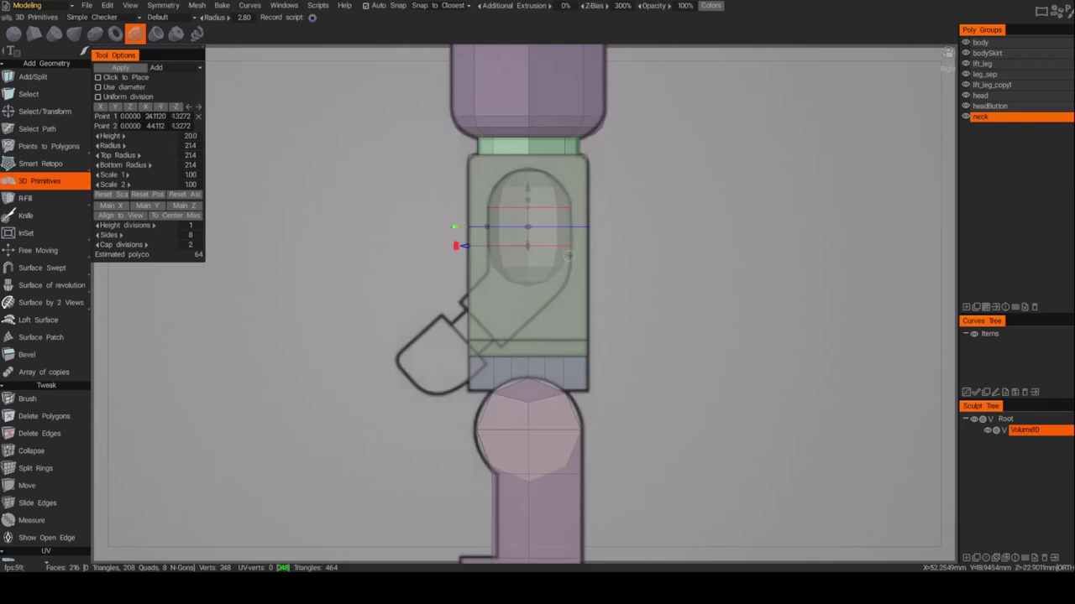
Step: Lengthen the capsule to a height of about 30.7, keeping its upper end on the shoulder outline of the side reference
{"action": "left_click_drag", "start_coordinate": [528, 201], "coordinate": [527, 186]}
{"action": "left_click_drag", "start_coordinate": [455, 245], "coordinate": [455, 288]}
{"action": "left_click_drag", "start_coordinate": [527, 242], "coordinate": [528, 206]}
{"action": "left_click_drag", "start_coordinate": [455, 288], "coordinate": [455, 268]}
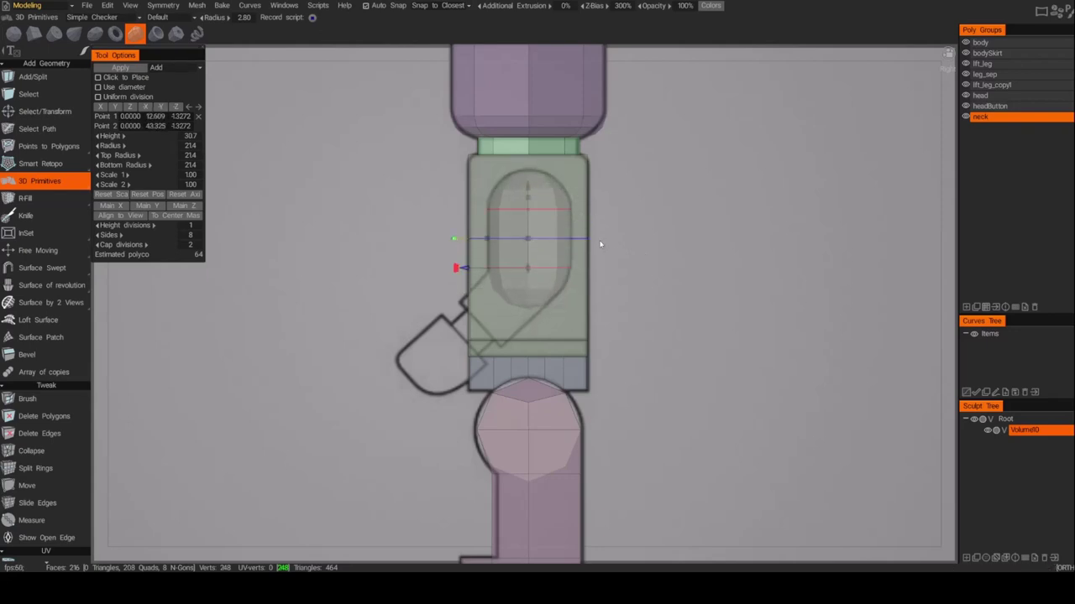
Step: Move the capsule outward along X to about 74.5, over the figure's left arm in the front reference
{"action": "left_click_drag", "start_coordinate": [411, 236], "coordinate": [585, 237], "text": "alt"}
{"action": "middle_click_drag", "start_coordinate": [590, 237], "coordinate": [657, 237], "text": "alt"}
{"action": "left_click_drag", "start_coordinate": [412, 264], "coordinate": [556, 266]}
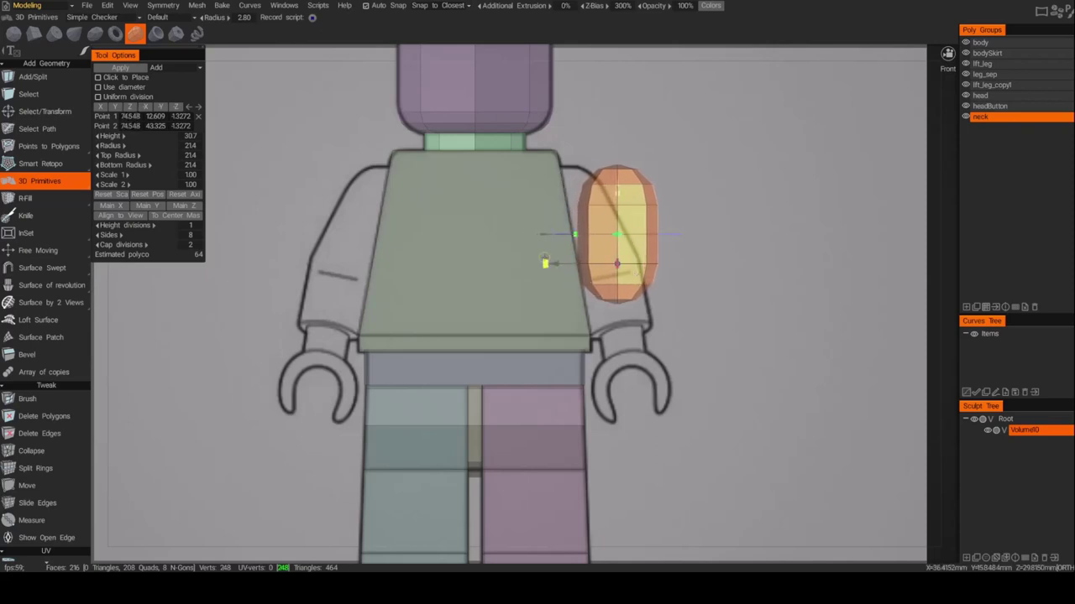
Step: Shift the arm capsule outward to about 75.4 along X and add it to the model in a new poly group
{"action": "left_click_drag", "start_coordinate": [551, 265], "coordinate": [553, 264]}
{"action": "left_click_drag", "start_coordinate": [702, 252], "coordinate": [408, 264], "text": "alt"}
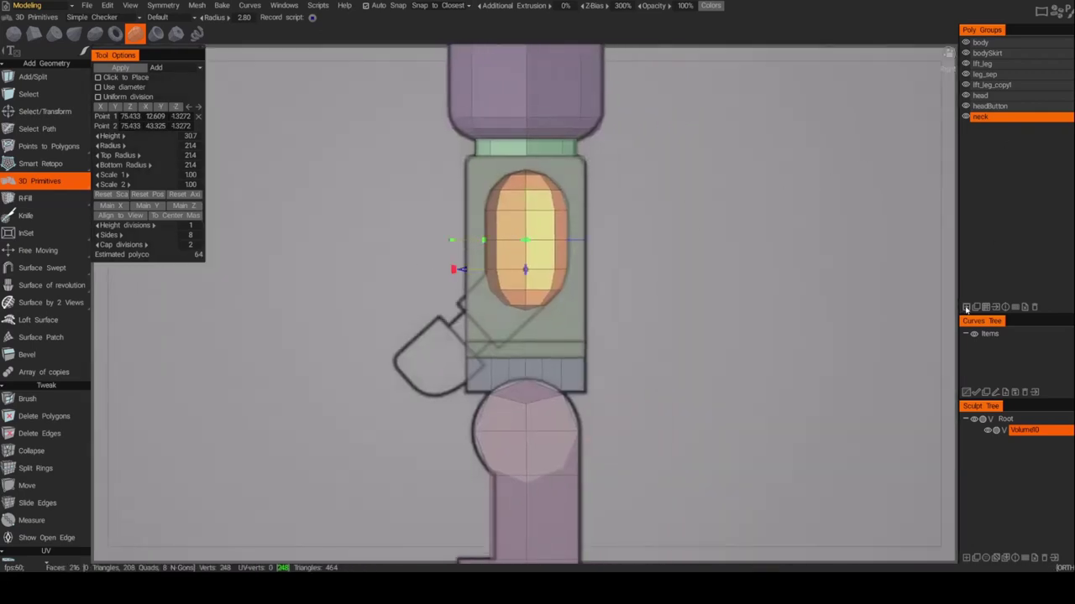
{"action": "left_click", "coordinate": [965, 307]}
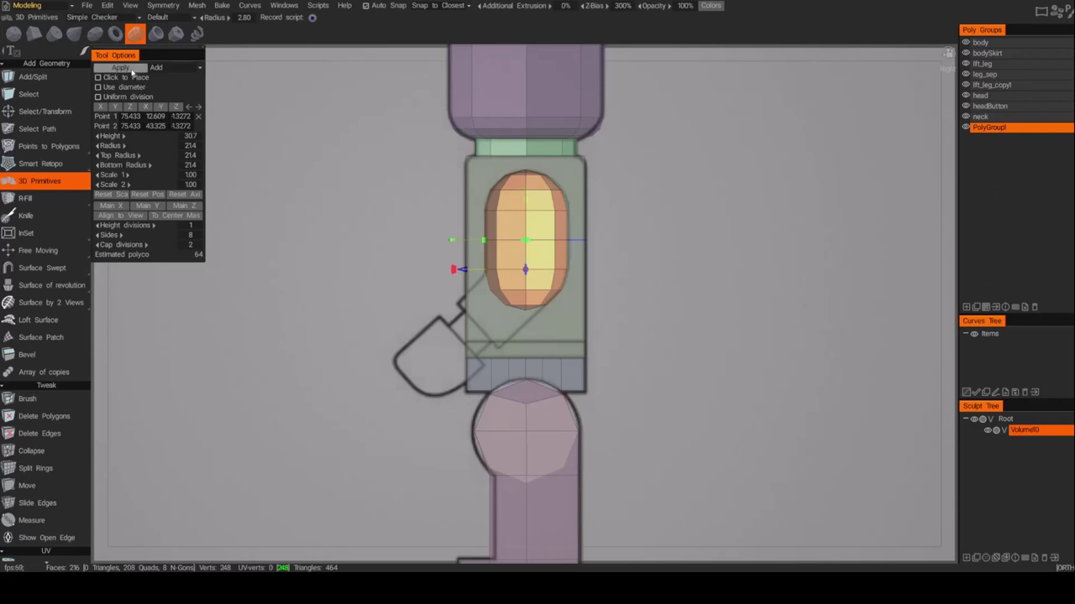
{"action": "left_click", "coordinate": [127, 68]}
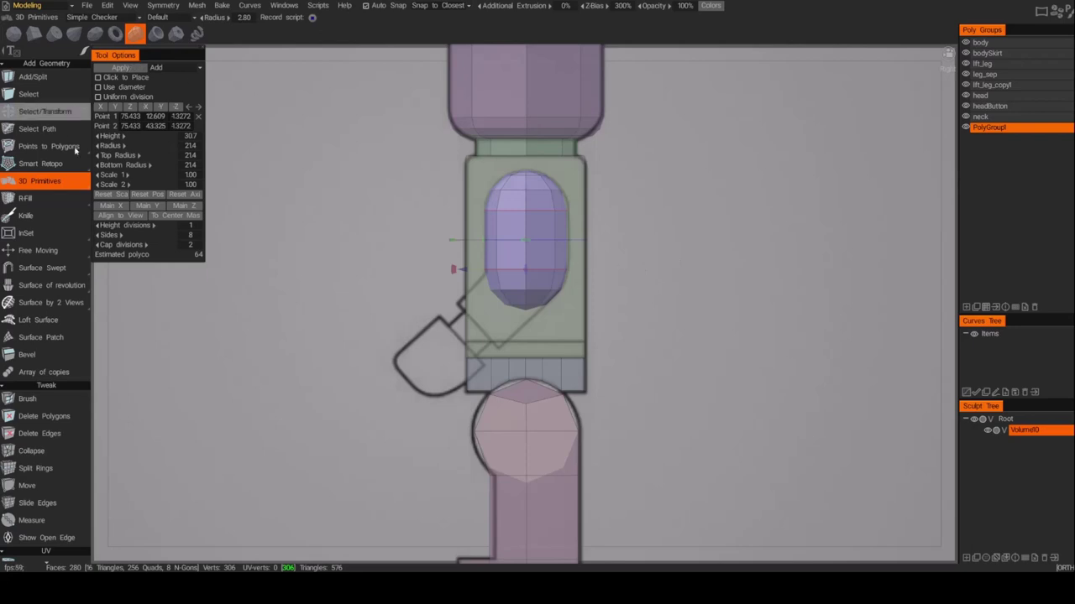
Step: Select the capsule's lower vertices with Select/Transform and tilt them toward the forearm in the side view
{"action": "left_click", "coordinate": [45, 110]}
{"action": "left_click", "coordinate": [344, 18]}
{"action": "mouse_move", "coordinate": [540, 229]}
{"action": "left_mouse_down", "text": "alt"}
{"action": "mouse_move", "coordinate": [614, 241]}
{"action": "mouse_move", "coordinate": [450, 327]}
{"action": "left_mouse_up", "text": "alt"}
{"action": "mouse_move", "coordinate": [86, 38]}
{"action": "left_click", "coordinate": [272, 33]}
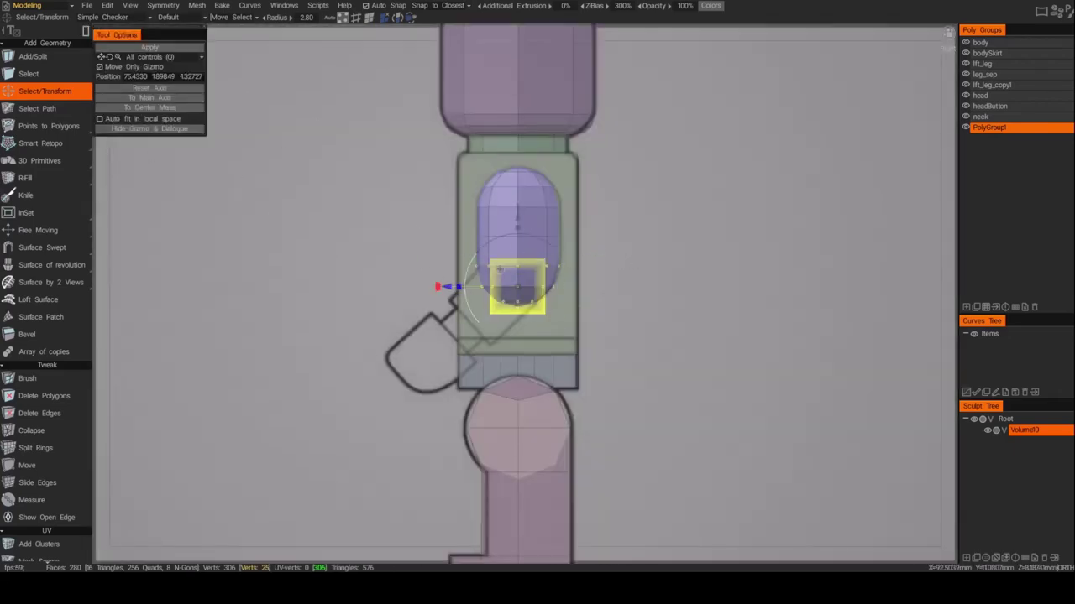
{"action": "left_click_drag", "start_coordinate": [438, 287], "coordinate": [397, 259]}
{"action": "left_click", "coordinate": [106, 67]}
{"action": "left_click", "coordinate": [659, 329]}
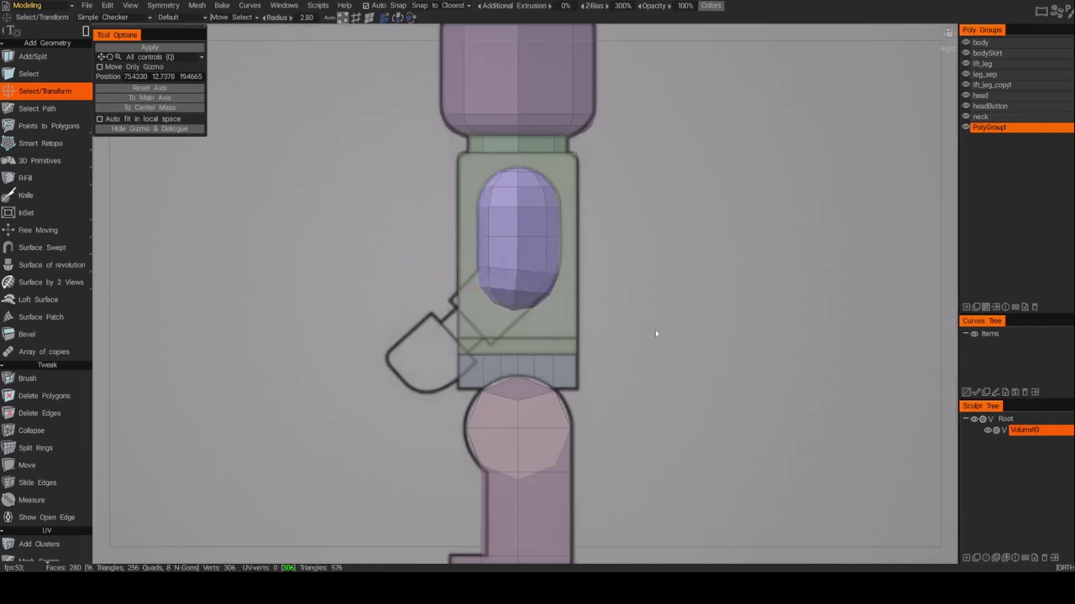
Step: Rotate and move the bottom cap vertices forward along the forearm reference, then flatten them into a wrist end
{"action": "left_click_drag", "start_coordinate": [442, 286], "coordinate": [574, 327]}
{"action": "left_click", "coordinate": [117, 67]}
{"action": "left_click_drag", "start_coordinate": [435, 288], "coordinate": [436, 282]}
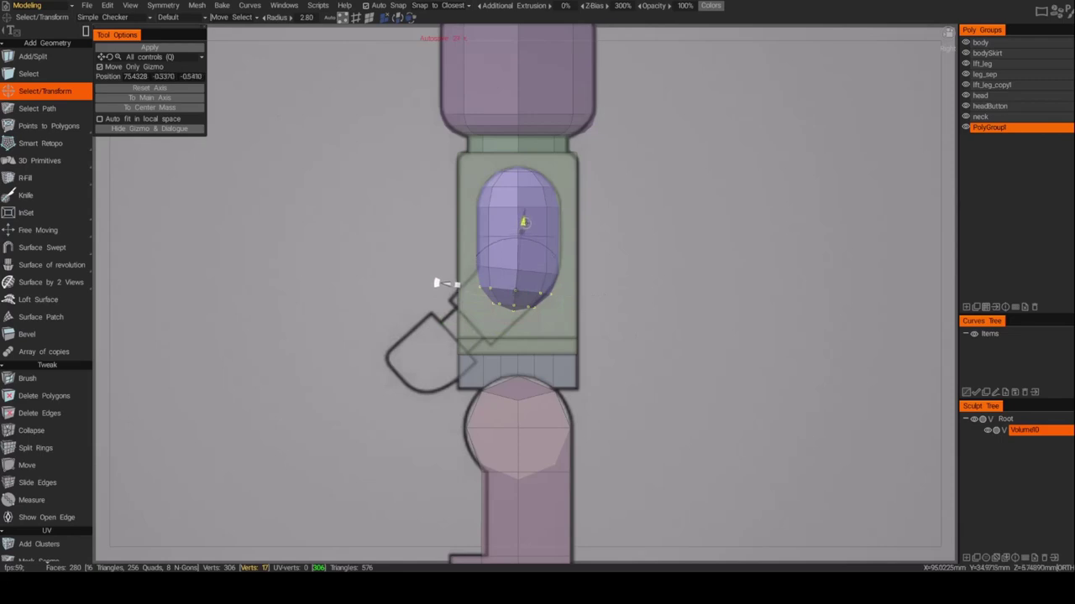
{"action": "left_click", "coordinate": [108, 68]}
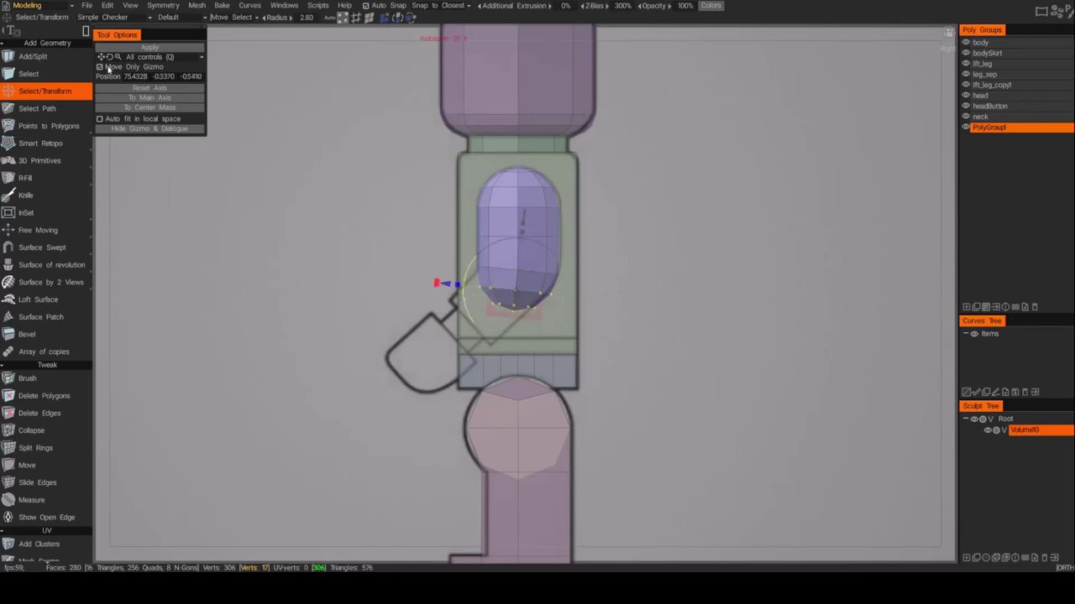
{"action": "mouse_move", "coordinate": [436, 282]}
{"action": "left_mouse_down"}
{"action": "mouse_move", "coordinate": [446, 213]}
{"action": "mouse_move", "coordinate": [424, 265]}
{"action": "left_mouse_up"}
{"action": "left_click_drag", "start_coordinate": [484, 323], "coordinate": [479, 323]}
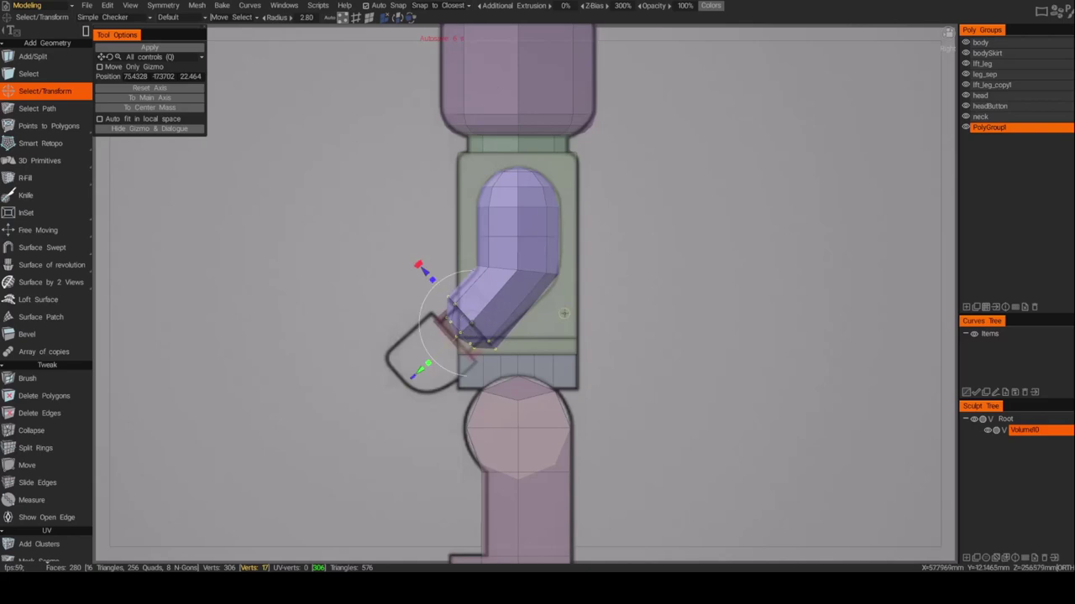
{"action": "left_click_drag", "start_coordinate": [428, 365], "coordinate": [466, 329]}
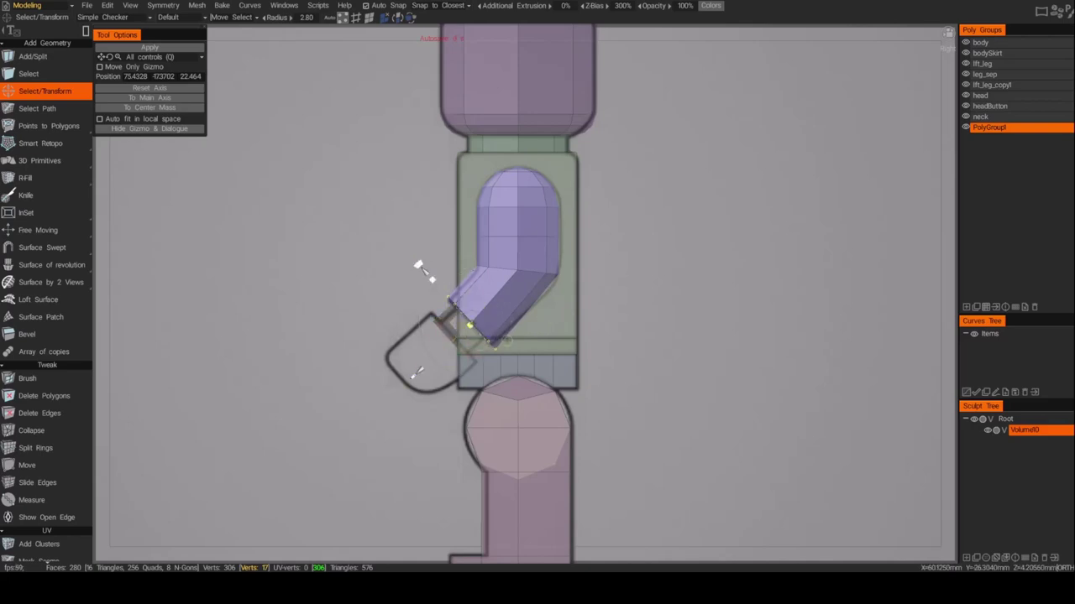
Step: Select the ring of elbow vertices and nudge it slightly upward to match the bend in the side reference
{"action": "left_click_drag", "start_coordinate": [594, 341], "coordinate": [621, 307], "text": "alt"}
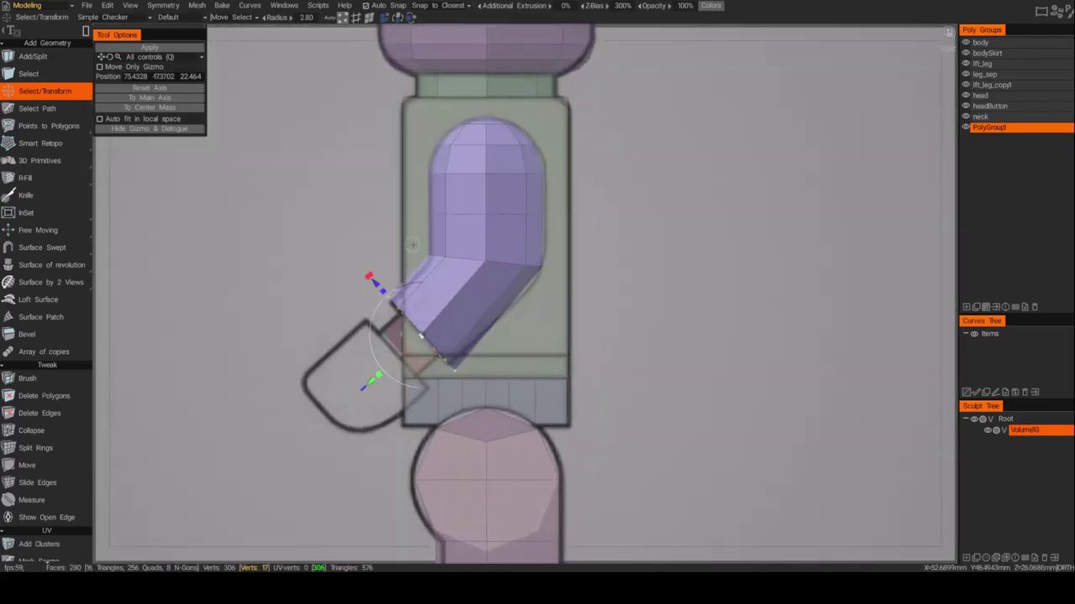
{"action": "left_click_drag", "start_coordinate": [417, 239], "coordinate": [576, 287]}
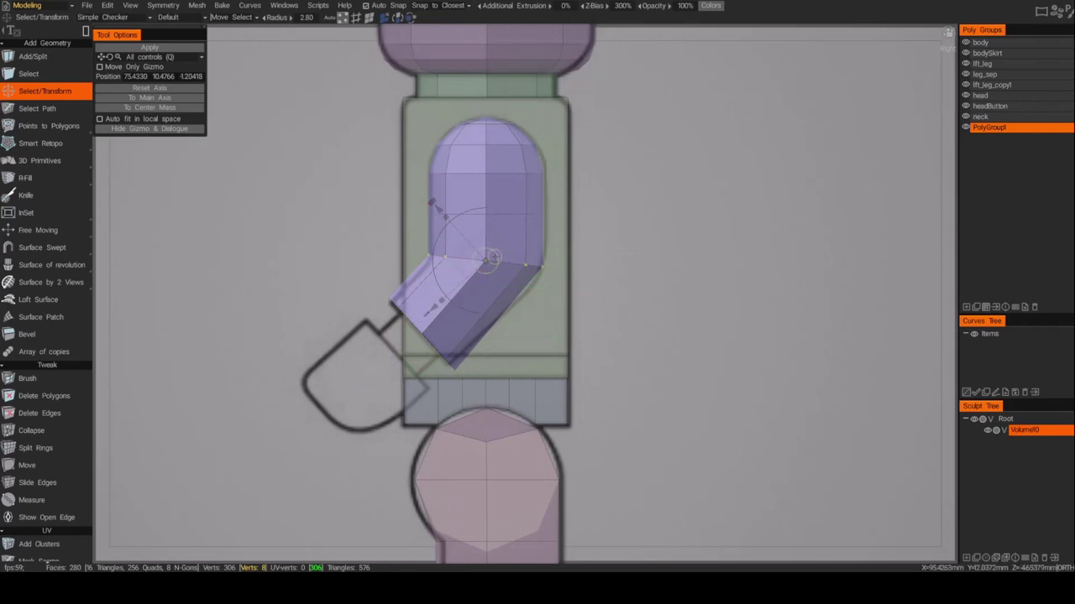
{"action": "left_click_drag", "start_coordinate": [492, 258], "coordinate": [495, 253]}
{"action": "key", "text": "Escape"}
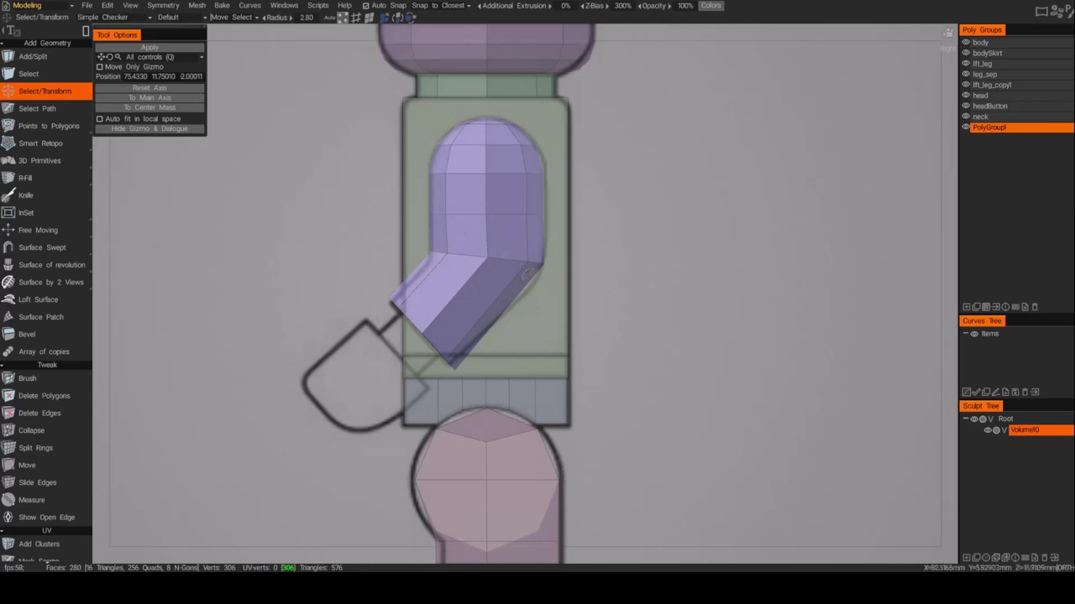
Step: Select the full edge loop around the elbow and bevel it with 1 segment
{"action": "left_click", "coordinate": [40, 74]}
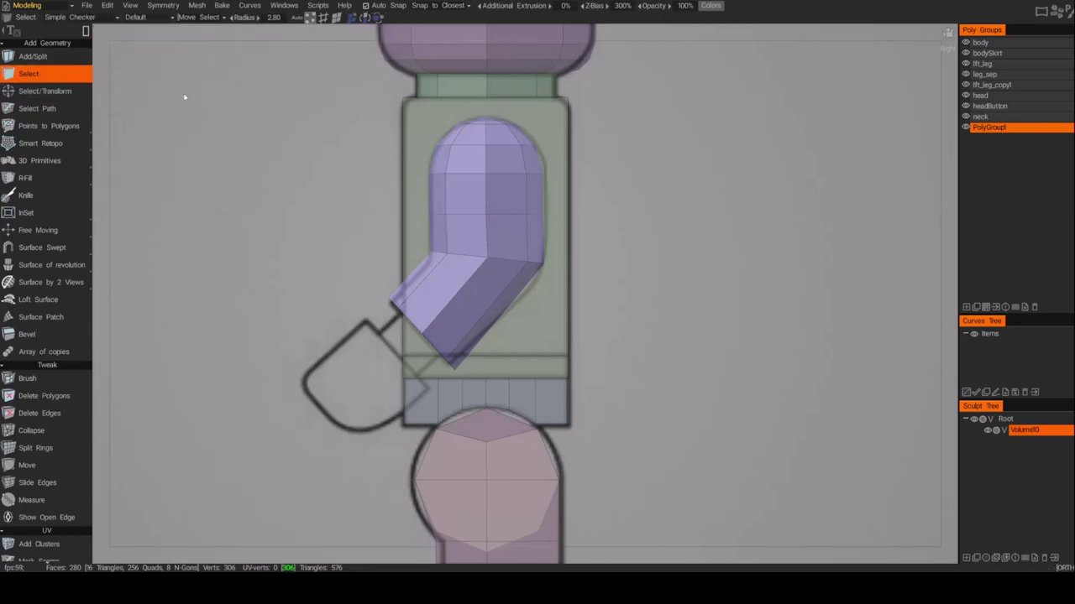
{"action": "left_click", "coordinate": [323, 17]}
{"action": "left_click", "coordinate": [462, 256]}
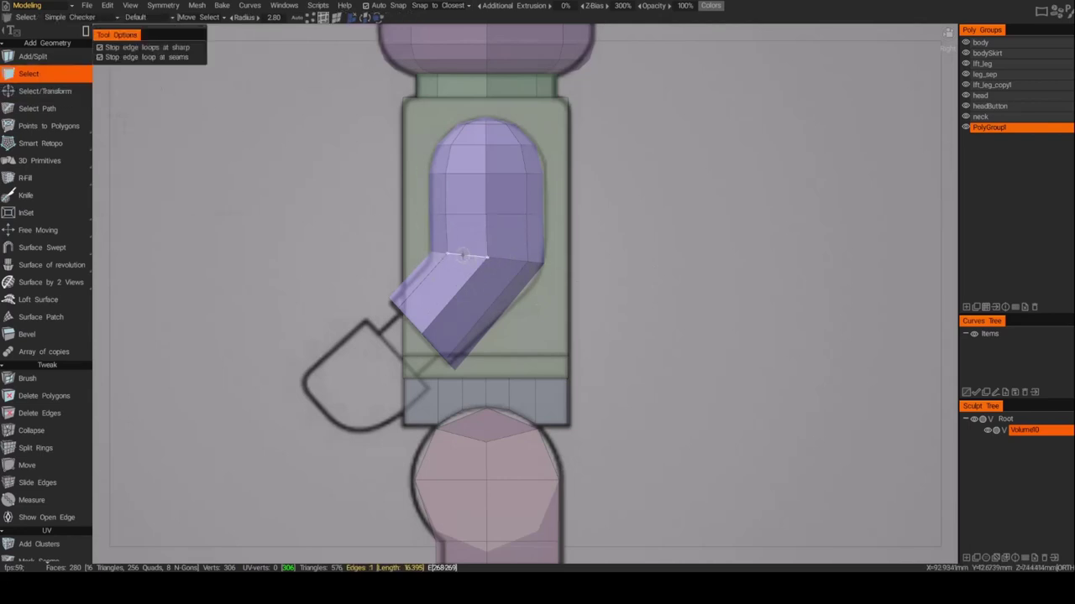
{"action": "left_click_drag", "start_coordinate": [465, 253], "coordinate": [703, 290], "text": "alt"}
{"action": "mouse_move", "coordinate": [624, 277]}
{"action": "left_mouse_down", "text": "alt"}
{"action": "mouse_move", "coordinate": [744, 280]}
{"action": "mouse_move", "coordinate": [618, 283]}
{"action": "left_mouse_up", "text": "alt"}
{"action": "left_click", "coordinate": [744, 280]}
{"action": "left_click", "coordinate": [593, 273]}
{"action": "double_click", "coordinate": [630, 275], "text": "shift"}
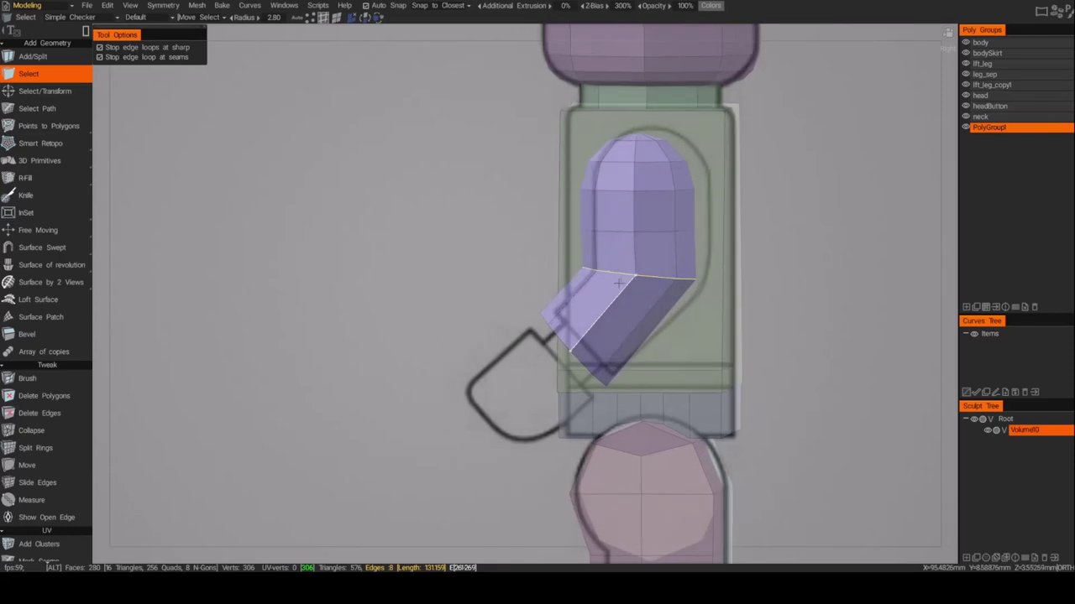
{"action": "left_click", "coordinate": [58, 336]}
{"action": "left_click_drag", "start_coordinate": [390, 291], "coordinate": [382, 258], "text": "alt"}
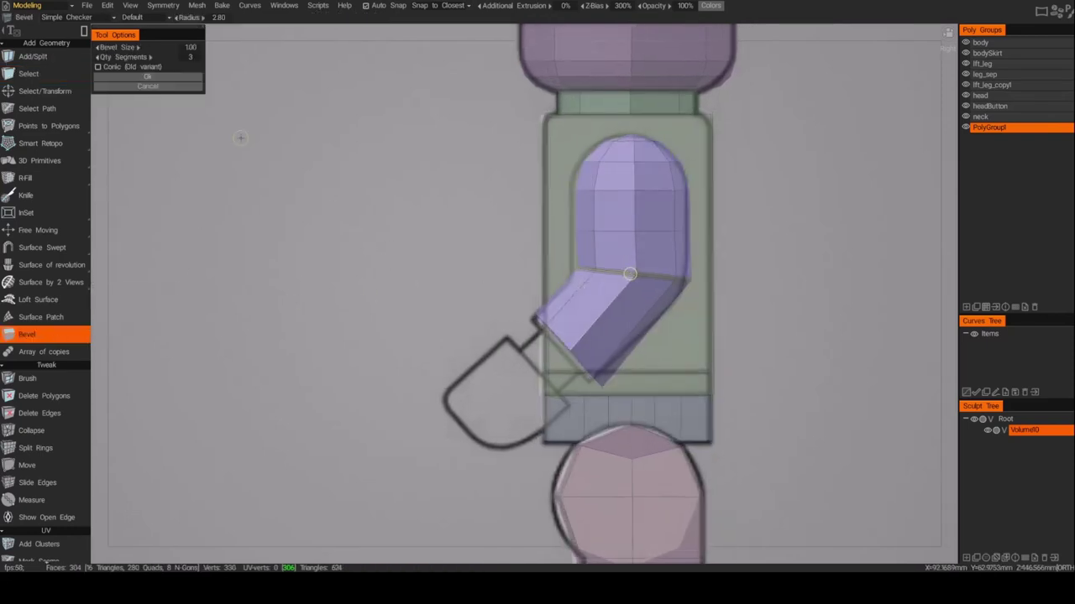
{"action": "left_click_drag", "start_coordinate": [150, 56], "coordinate": [109, 57]}
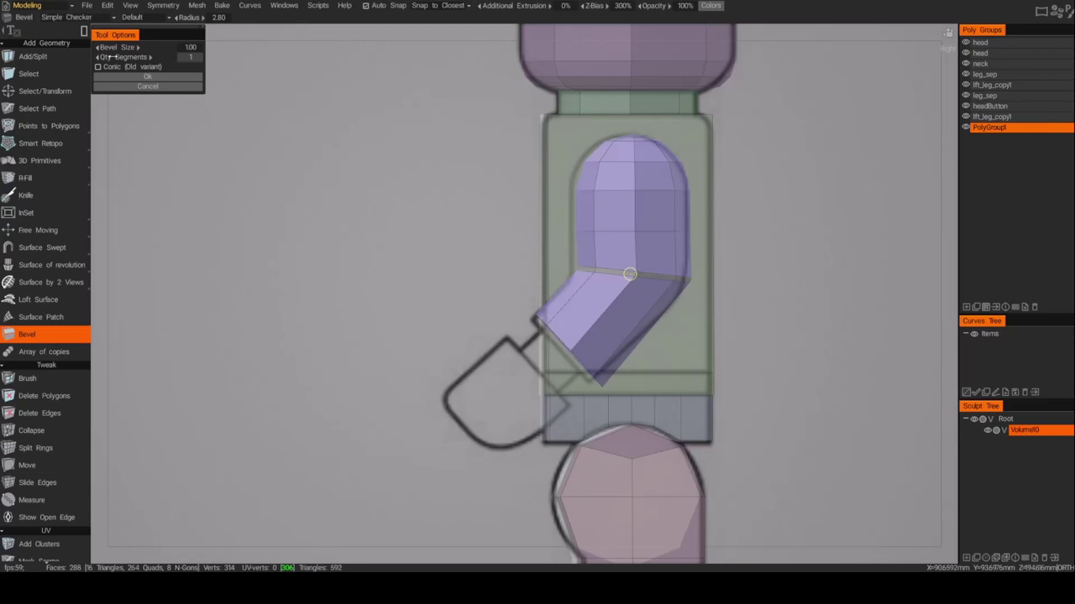
{"action": "mouse_move", "coordinate": [343, 202]}
{"action": "left_mouse_down", "text": "alt"}
{"action": "mouse_move", "coordinate": [333, 207]}
{"action": "mouse_move", "coordinate": [345, 204]}
{"action": "left_mouse_up", "text": "alt"}
{"action": "left_click_drag", "start_coordinate": [116, 47], "coordinate": [180, 57]}
{"action": "middle_click_drag", "start_coordinate": [360, 232], "coordinate": [284, 210]}
{"action": "left_click", "coordinate": [135, 85]}
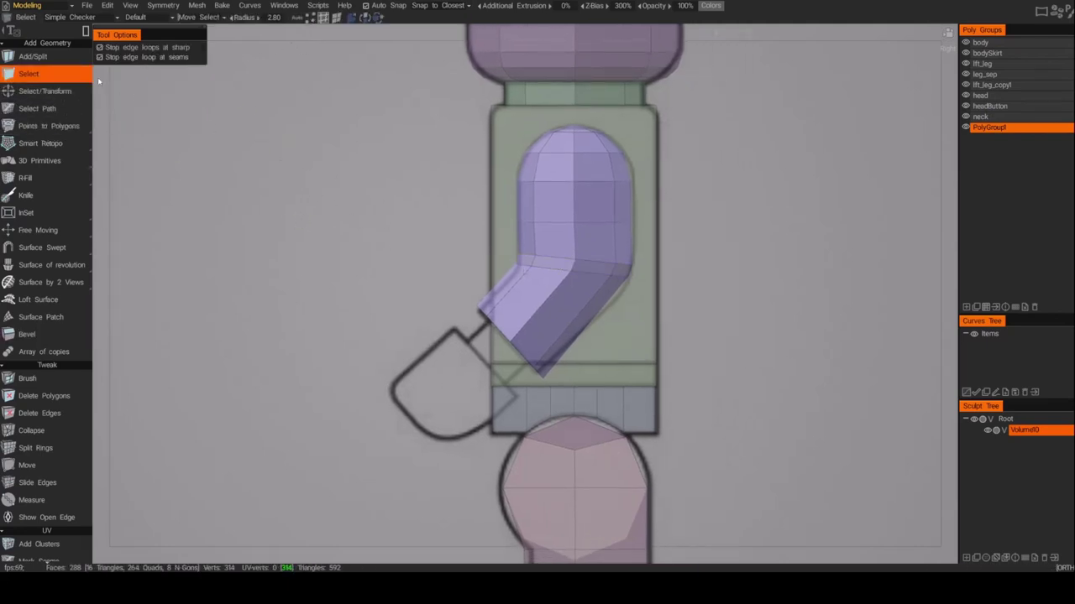
Step: Reposition the vertices at the inner side of the elbow to follow the arm outline in the side reference
{"action": "left_click", "coordinate": [45, 91]}
{"action": "left_click", "coordinate": [545, 270]}
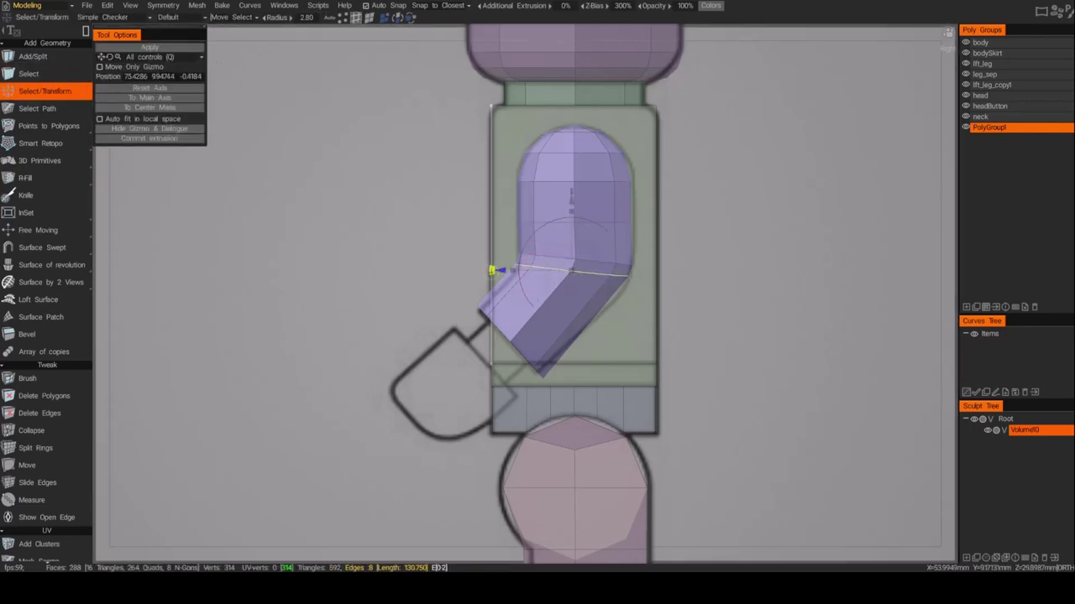
{"action": "left_click", "coordinate": [388, 260]}
{"action": "left_click", "coordinate": [575, 195]}
{"action": "left_click", "coordinate": [343, 17]}
{"action": "left_click_drag", "start_coordinate": [493, 256], "coordinate": [528, 266]}
{"action": "left_click", "coordinate": [515, 260]}
{"action": "left_click", "coordinate": [448, 296]}
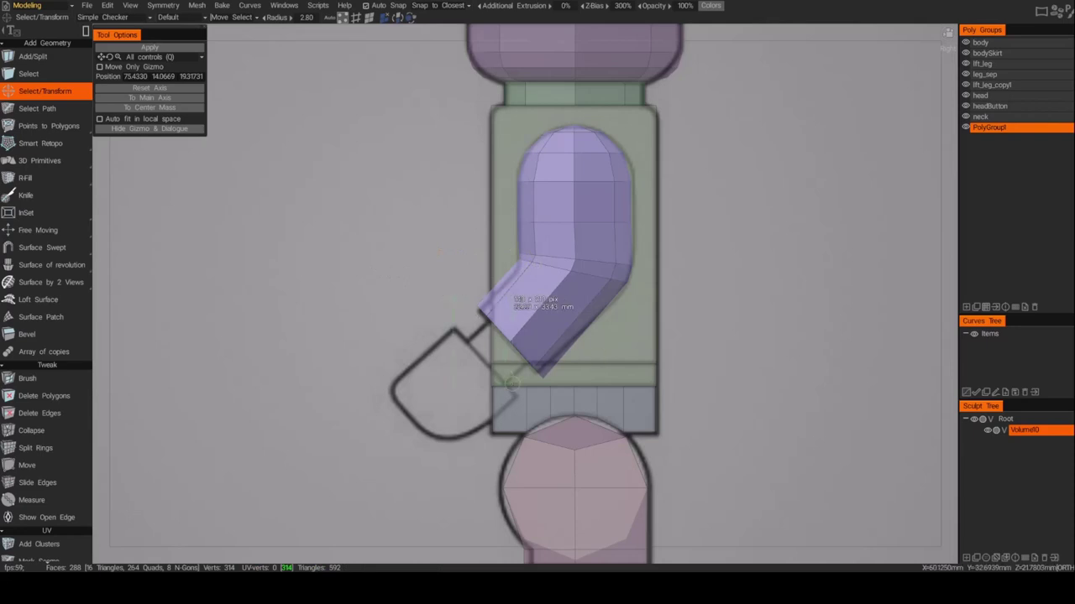
Step: Hide the body and bodySkirt poly groups and shift the wrist-end vertices forward to about 23.4 along Z
{"action": "left_click_drag", "start_coordinate": [561, 389], "coordinate": [559, 382]}
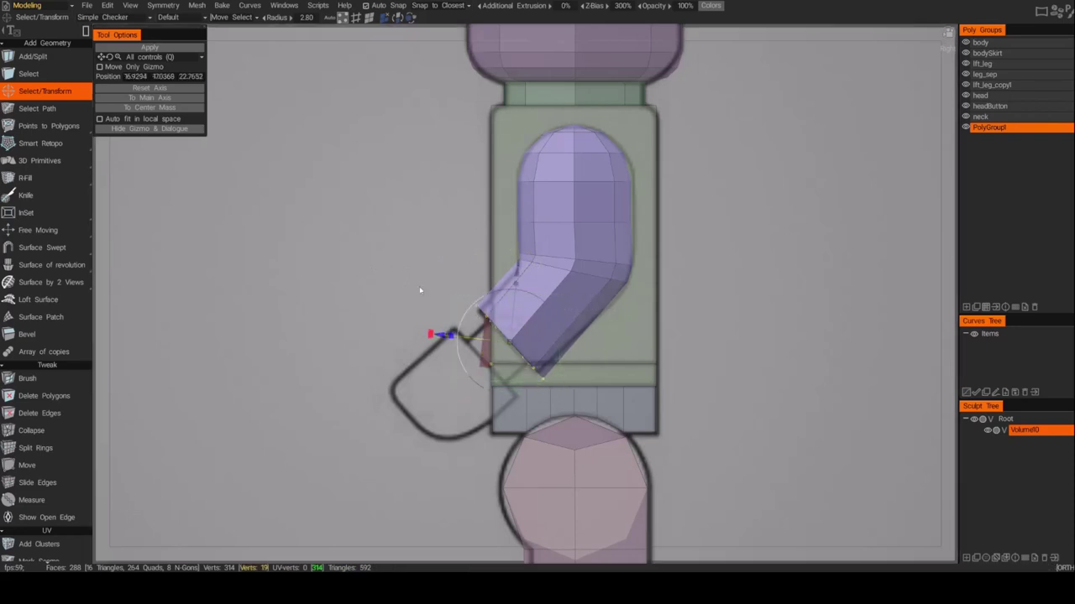
{"action": "left_click", "coordinate": [455, 296]}
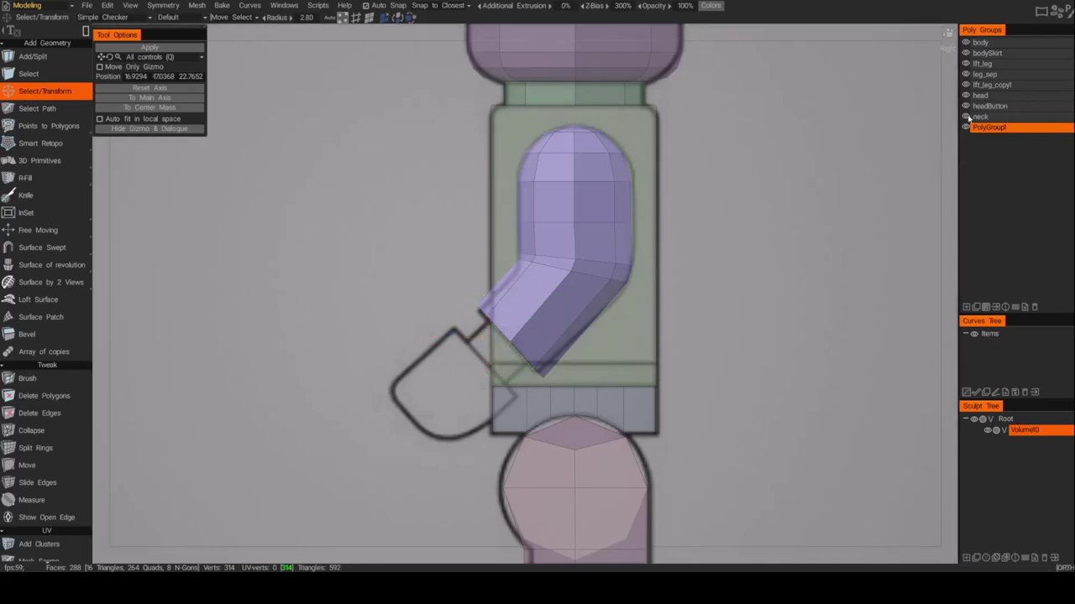
{"action": "left_click", "coordinate": [967, 53]}
{"action": "left_click", "coordinate": [966, 43]}
{"action": "left_click_drag", "start_coordinate": [543, 388], "coordinate": [558, 394]}
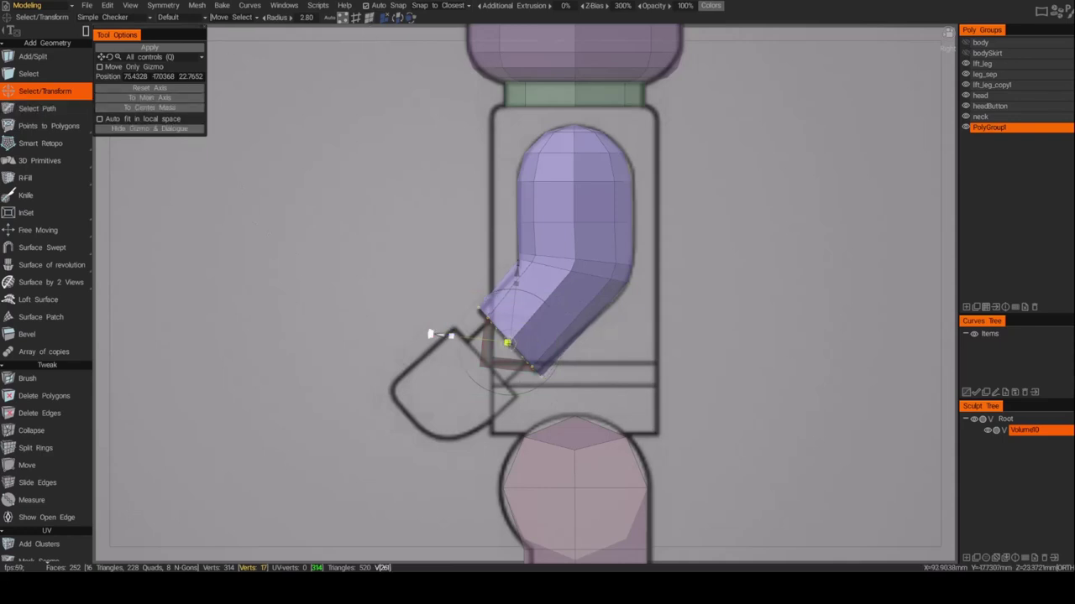
{"action": "left_click_drag", "start_coordinate": [440, 335], "coordinate": [437, 335]}
{"action": "left_click", "coordinate": [716, 310]}
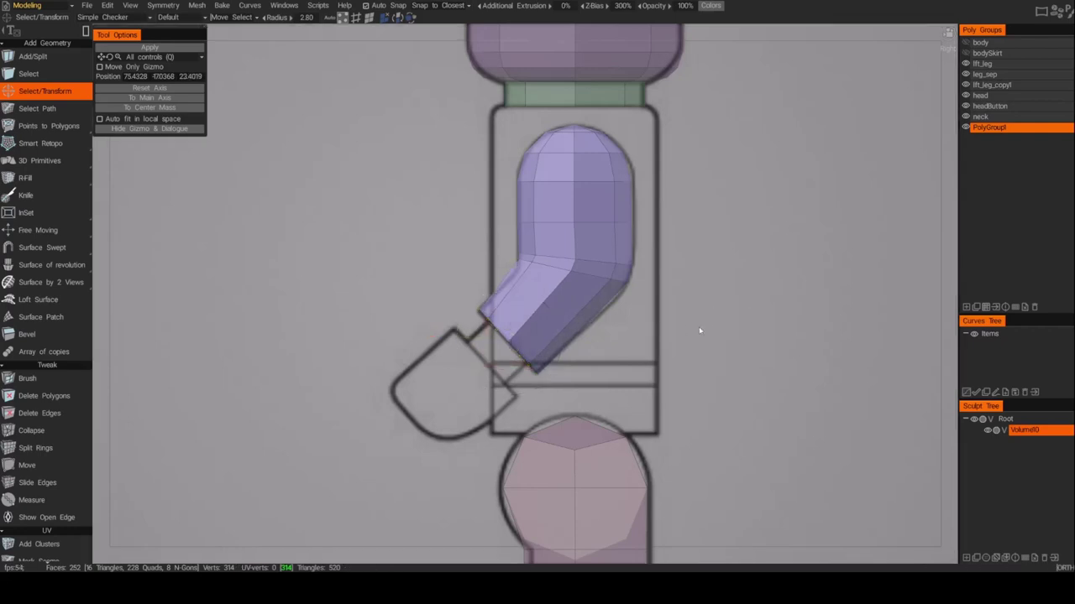
Step: Select the whole arm in the front view, move its pivot toward the wrist and rotate the shoulder inward toward the torso
{"action": "left_click_drag", "start_coordinate": [732, 302], "coordinate": [707, 312], "text": "alt+shift"}
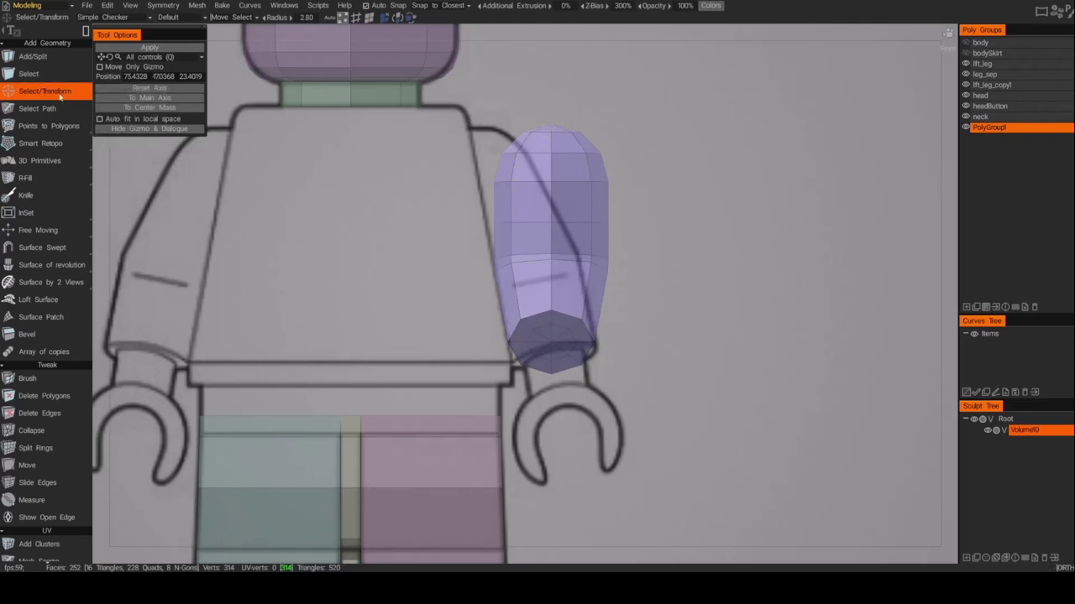
{"action": "left_click", "coordinate": [1018, 128]}
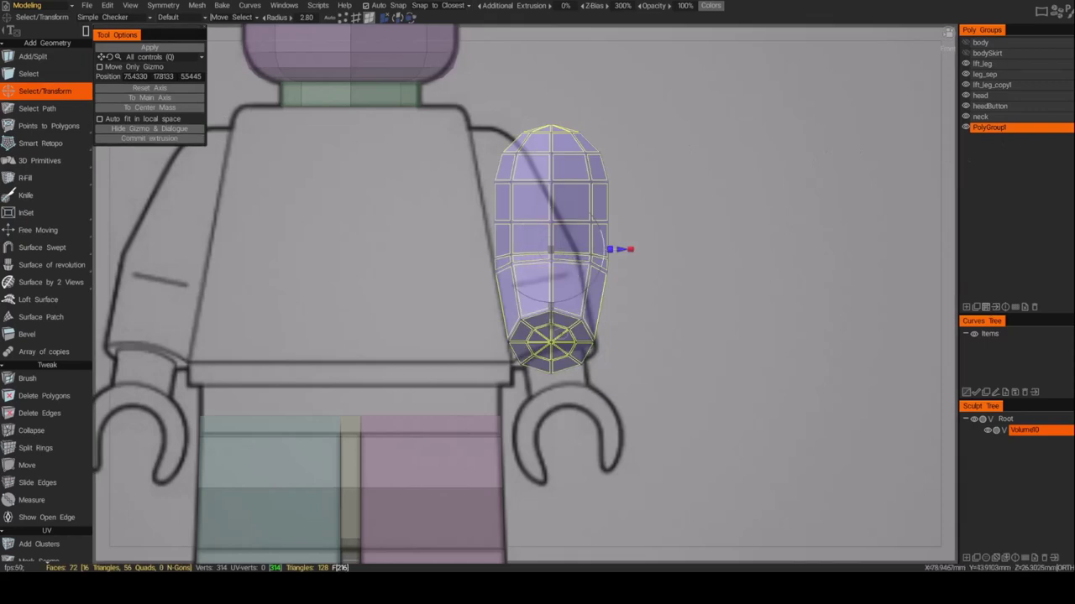
{"action": "left_click", "coordinate": [138, 68]}
{"action": "left_click_drag", "start_coordinate": [551, 319], "coordinate": [564, 414]}
{"action": "key", "text": "Escape"}
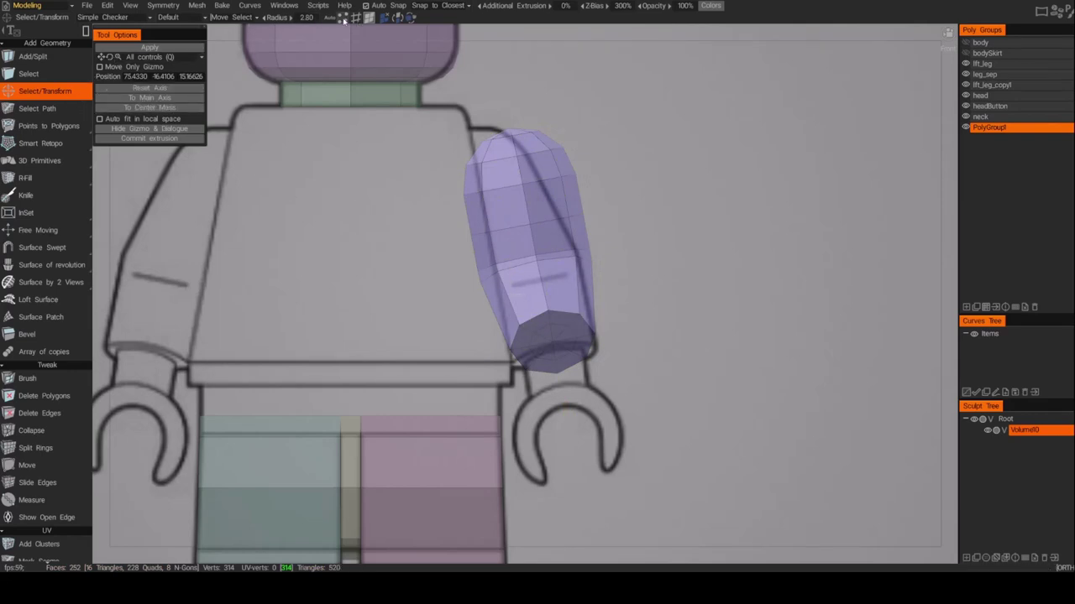
Step: Select the vertices along the arm's torso side and flatten them against the body's slanted edge
{"action": "left_click_drag", "start_coordinate": [493, 122], "coordinate": [423, 256]}
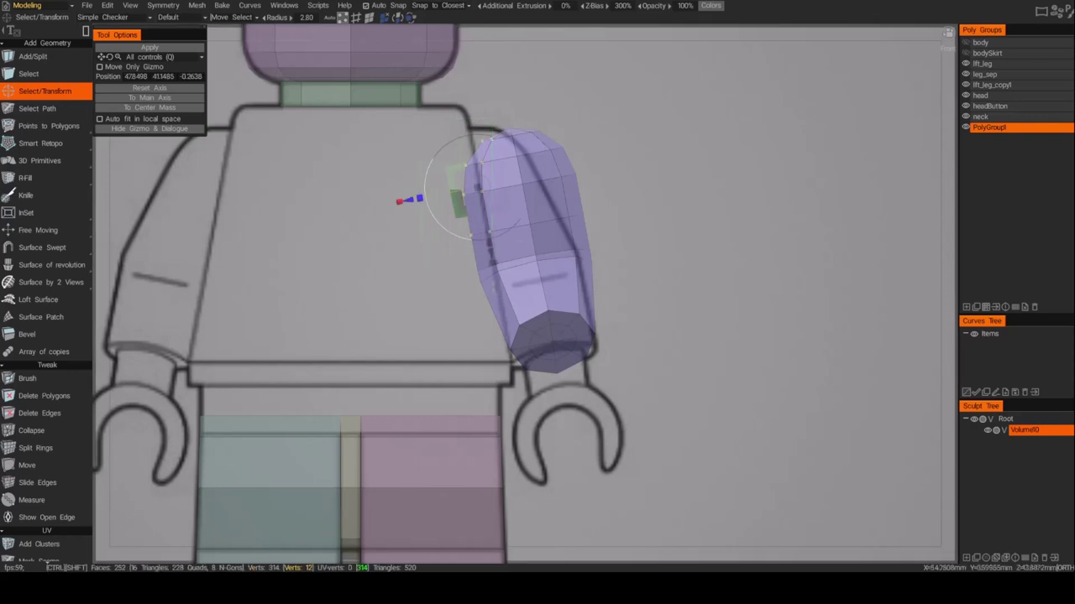
{"action": "left_click_drag", "start_coordinate": [512, 250], "coordinate": [460, 304], "text": "shift"}
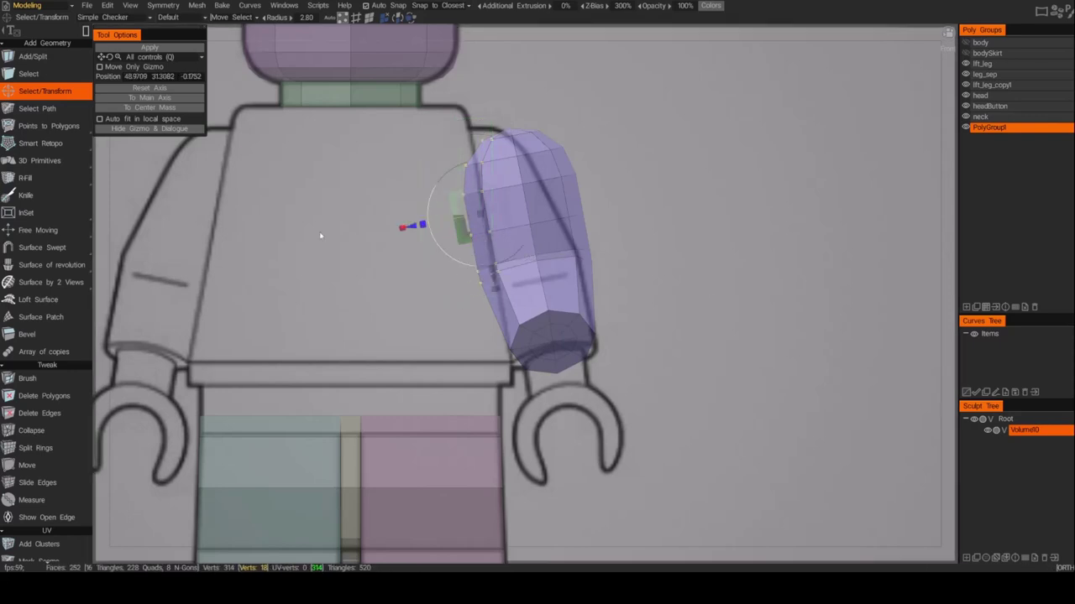
{"action": "left_click_drag", "start_coordinate": [437, 229], "coordinate": [482, 242]}
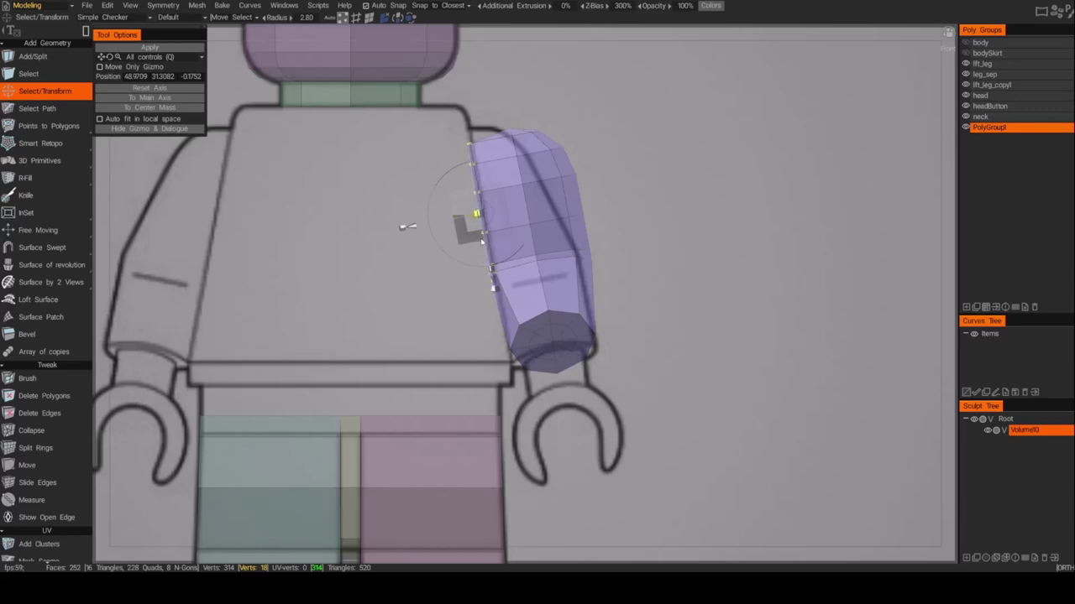
{"action": "left_click_drag", "start_coordinate": [407, 226], "coordinate": [411, 229]}
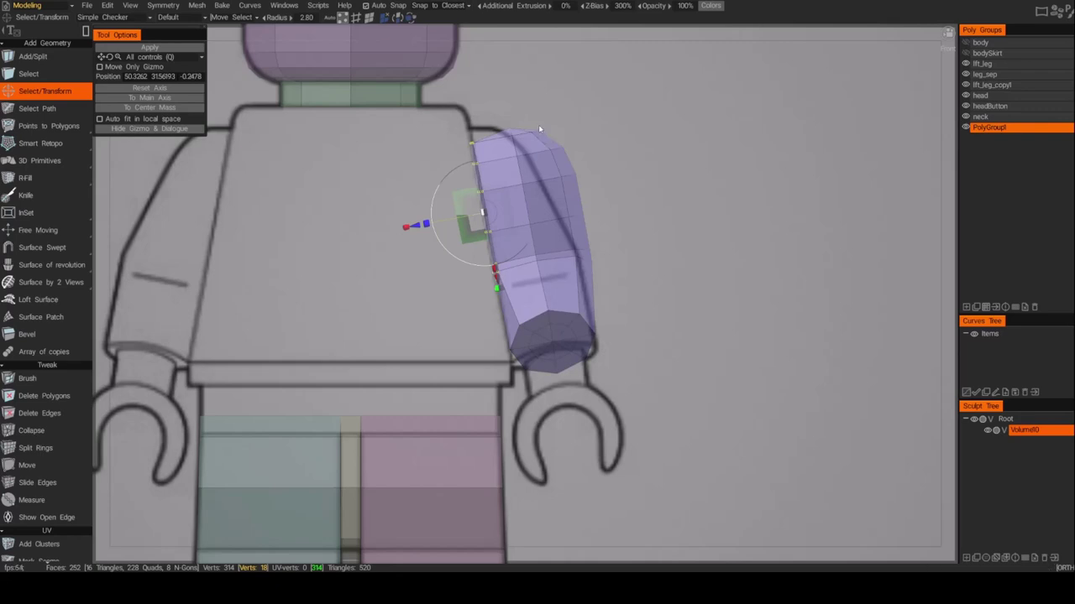
Step: Select the upper outer arm vertices and reshape them toward the sloping shoulder outline of the front reference
{"action": "left_click_drag", "start_coordinate": [490, 100], "coordinate": [603, 209]}
{"action": "left_click_drag", "start_coordinate": [507, 192], "coordinate": [614, 242], "text": "shift"}
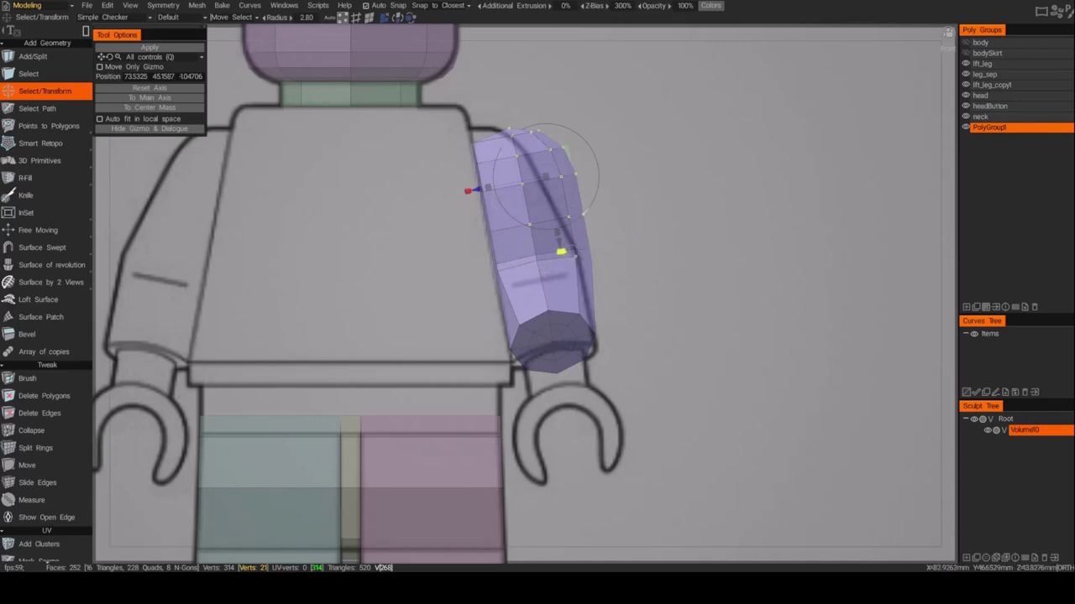
{"action": "left_click_drag", "start_coordinate": [559, 241], "coordinate": [574, 320]}
{"action": "left_click_drag", "start_coordinate": [493, 268], "coordinate": [504, 266]}
{"action": "left_click_drag", "start_coordinate": [575, 319], "coordinate": [614, 322]}
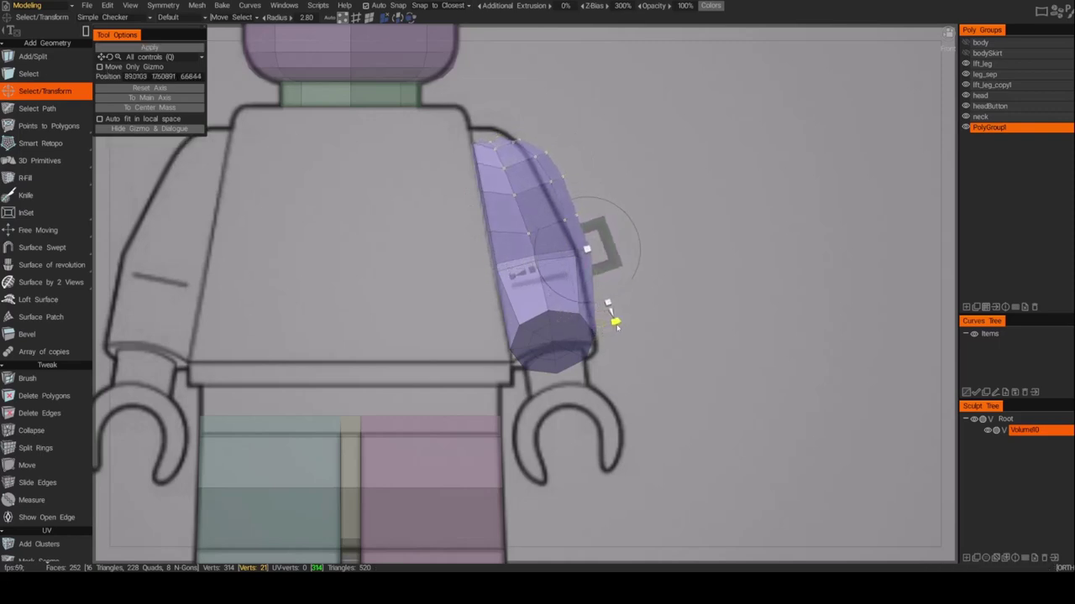
Step: Raise the top vertices on the arm's torso side to the shoulder corner of the front reference
{"action": "left_click_drag", "start_coordinate": [642, 284], "coordinate": [721, 257], "text": "alt"}
{"action": "middle_click_drag", "start_coordinate": [722, 251], "coordinate": [701, 226], "text": "alt"}
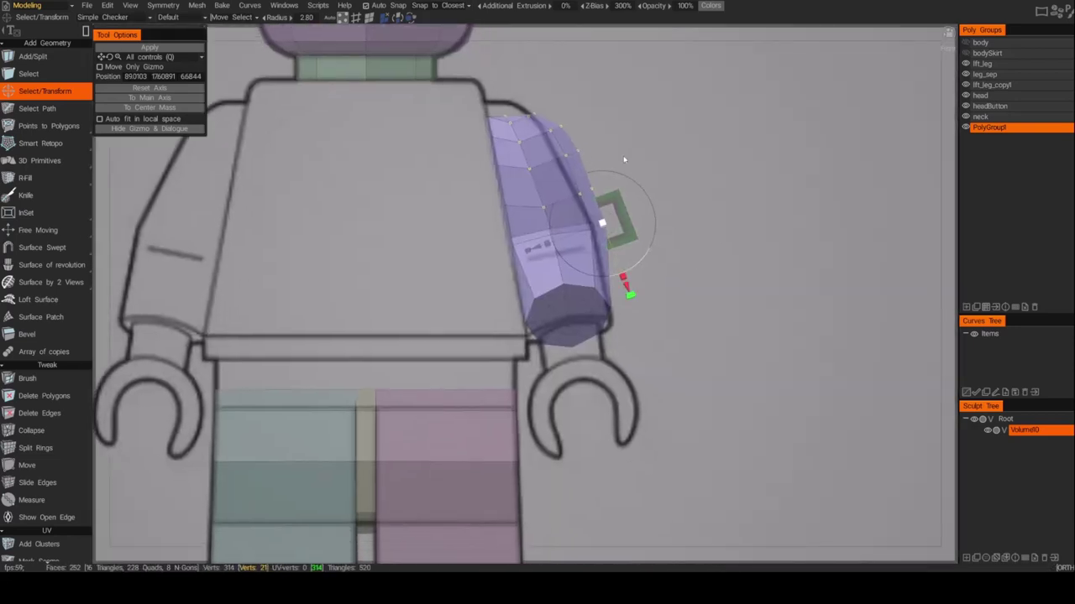
{"action": "left_click_drag", "start_coordinate": [515, 93], "coordinate": [493, 102]}
{"action": "left_click", "coordinate": [597, 88]}
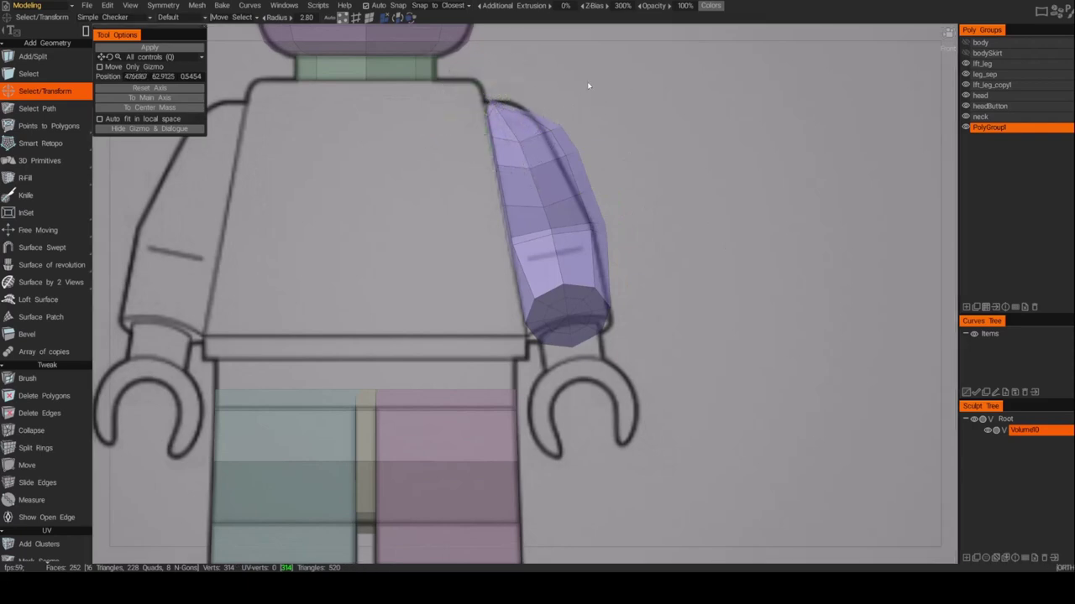
Step: Pull the upper outer arm vertices inward to follow the front reference's arm outline from the shoulder to the elbow
{"action": "left_click_drag", "start_coordinate": [523, 133], "coordinate": [536, 113]}
{"action": "left_click", "coordinate": [597, 154]}
{"action": "left_click_drag", "start_coordinate": [597, 153], "coordinate": [489, 182]}
{"action": "left_click_drag", "start_coordinate": [657, 171], "coordinate": [509, 219]}
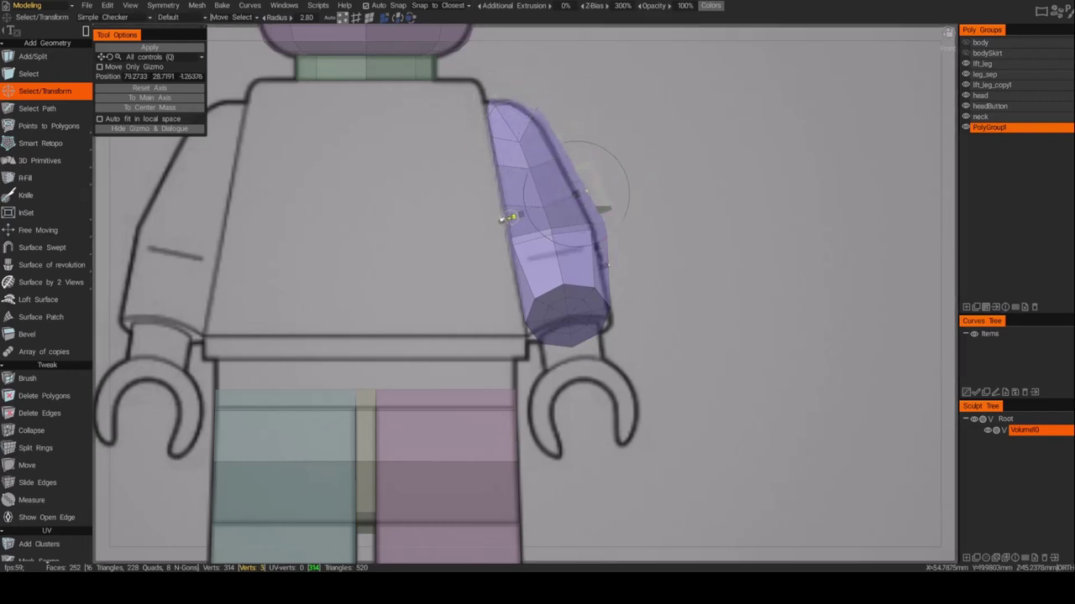
{"action": "left_click_drag", "start_coordinate": [606, 102], "coordinate": [351, 179], "text": "alt"}
{"action": "left_click", "coordinate": [598, 127]}
{"action": "left_click_drag", "start_coordinate": [506, 154], "coordinate": [677, 172], "text": "alt"}
{"action": "left_click_drag", "start_coordinate": [569, 194], "coordinate": [571, 181]}
{"action": "left_click", "coordinate": [672, 183]}
{"action": "mouse_move", "coordinate": [672, 183]}
{"action": "left_mouse_down", "text": "alt"}
{"action": "mouse_move", "coordinate": [731, 190]}
{"action": "mouse_move", "coordinate": [668, 191]}
{"action": "left_mouse_up", "text": "alt"}
Step: Reposition individual vertices near the top of the shoulder in the side view to fit the side reference's rounded outline
{"action": "left_click", "coordinate": [534, 119]}
{"action": "left_click_drag", "start_coordinate": [471, 103], "coordinate": [473, 104]}
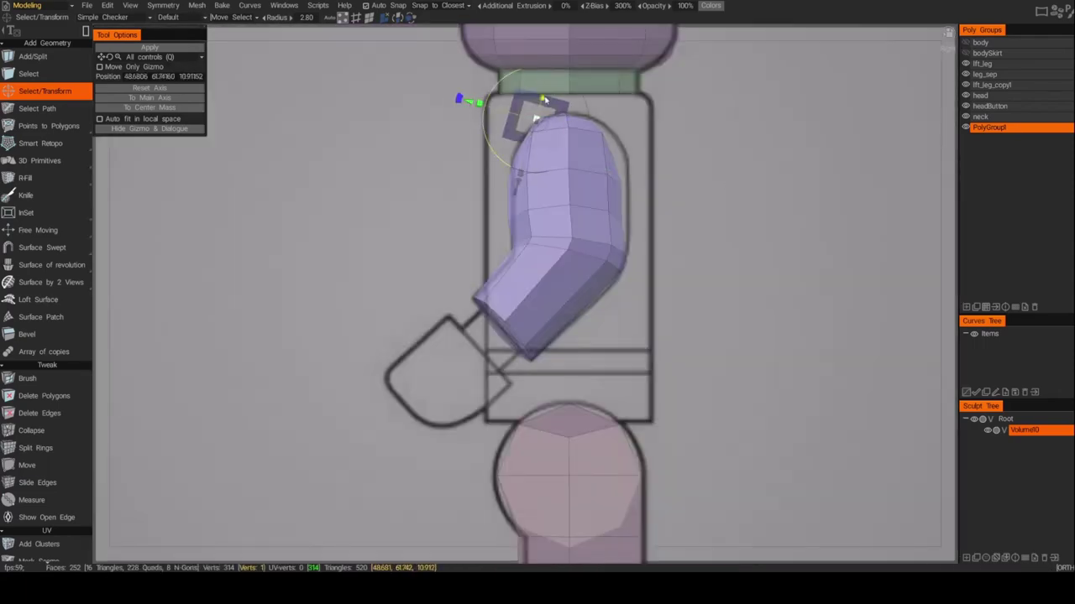
{"action": "left_click_drag", "start_coordinate": [517, 183], "coordinate": [487, 157]}
{"action": "left_click_drag", "start_coordinate": [652, 185], "coordinate": [704, 190], "text": "alt"}
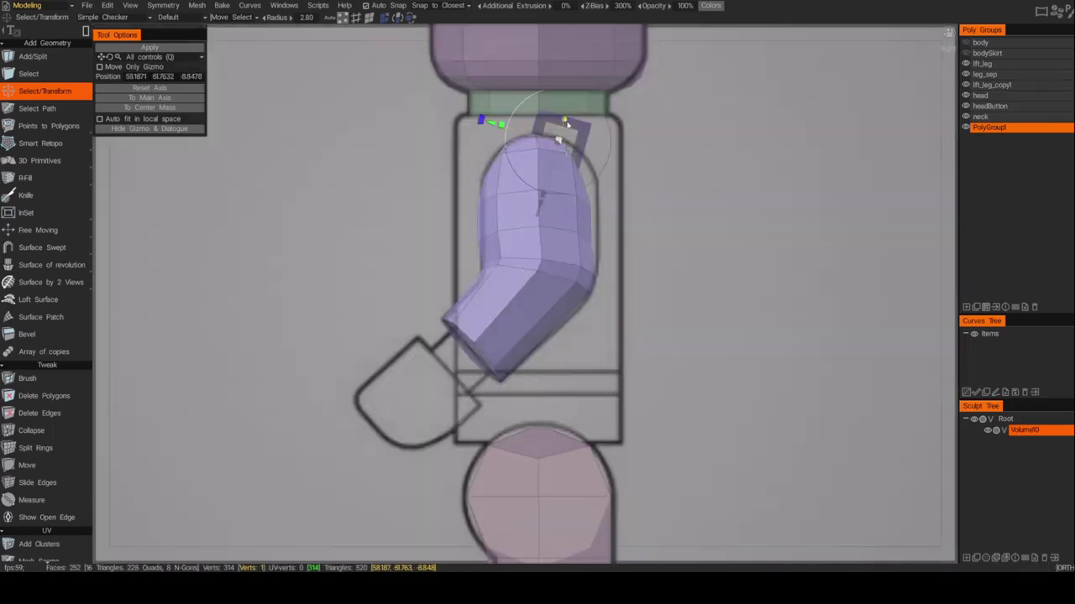
{"action": "mouse_move", "coordinate": [542, 204]}
{"action": "left_mouse_down"}
{"action": "mouse_move", "coordinate": [564, 196]}
{"action": "mouse_move", "coordinate": [521, 196]}
{"action": "mouse_move", "coordinate": [530, 192]}
{"action": "left_mouse_up"}
{"action": "left_click_drag", "start_coordinate": [558, 120], "coordinate": [547, 111]}
{"action": "left_click_drag", "start_coordinate": [453, 127], "coordinate": [715, 175], "text": "alt"}
{"action": "middle_click_drag", "start_coordinate": [728, 212], "coordinate": [676, 171], "text": "alt"}
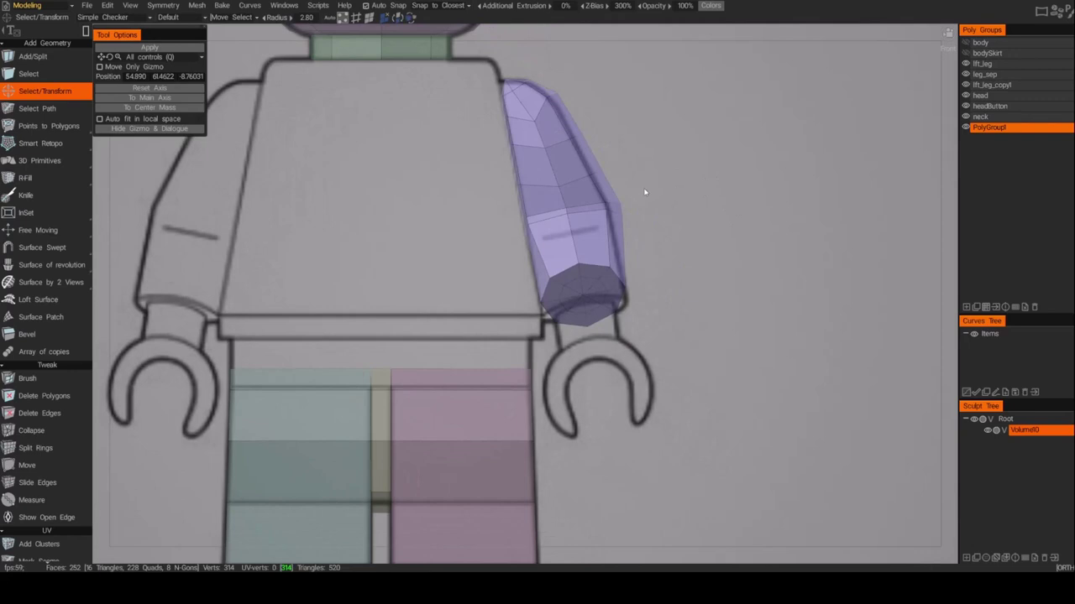
Step: Move the outer elbow vertices in to the front reference outline and reposition single vertices along the front of the upper arm
{"action": "left_click", "coordinate": [623, 220]}
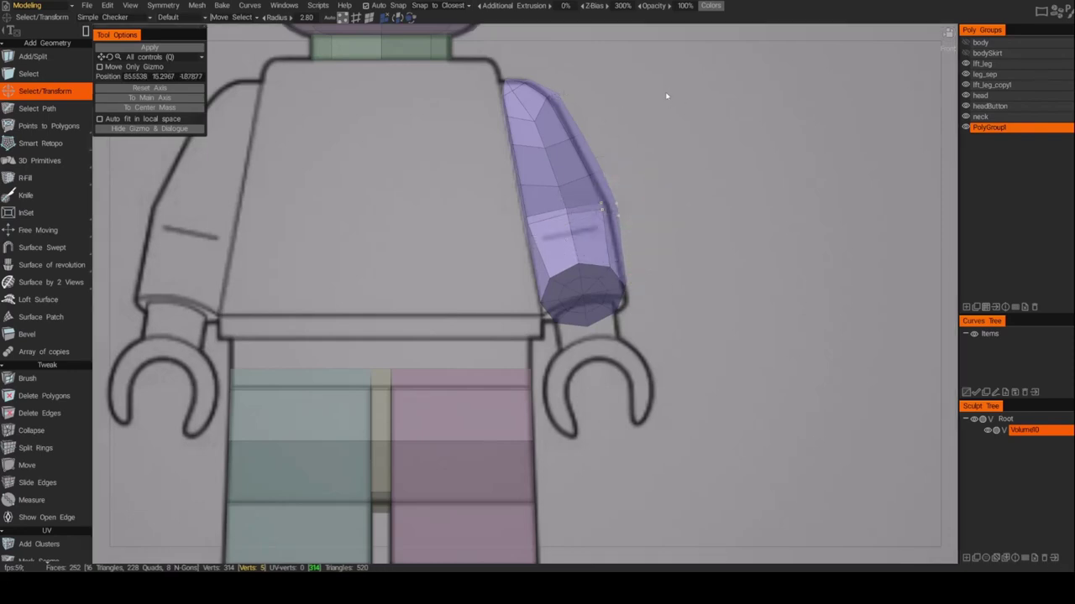
{"action": "left_click", "coordinate": [534, 121]}
{"action": "left_click", "coordinate": [637, 112]}
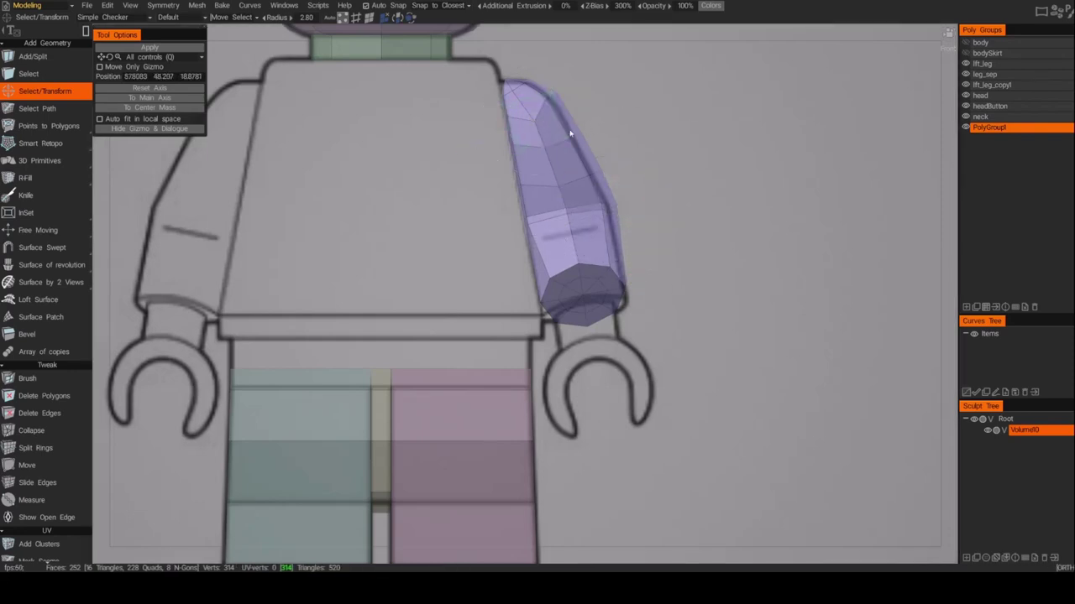
{"action": "left_click", "coordinate": [532, 121]}
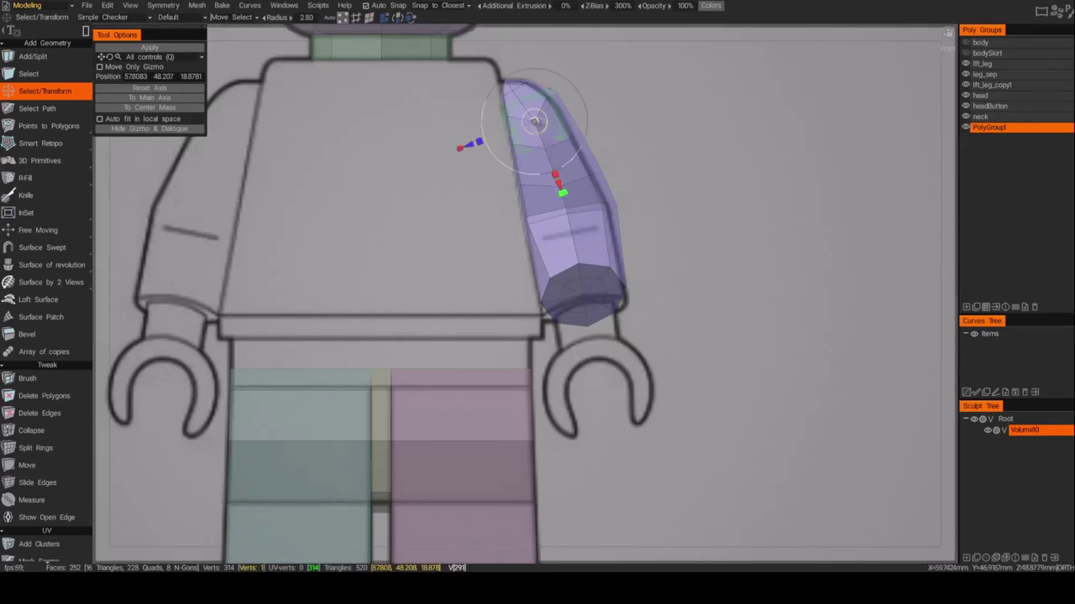
{"action": "left_click_drag", "start_coordinate": [534, 121], "coordinate": [542, 143]}
{"action": "left_click", "coordinate": [686, 173]}
{"action": "left_click", "coordinate": [557, 187]}
{"action": "left_click_drag", "start_coordinate": [558, 186], "coordinate": [558, 182]}
{"action": "left_click", "coordinate": [712, 172]}
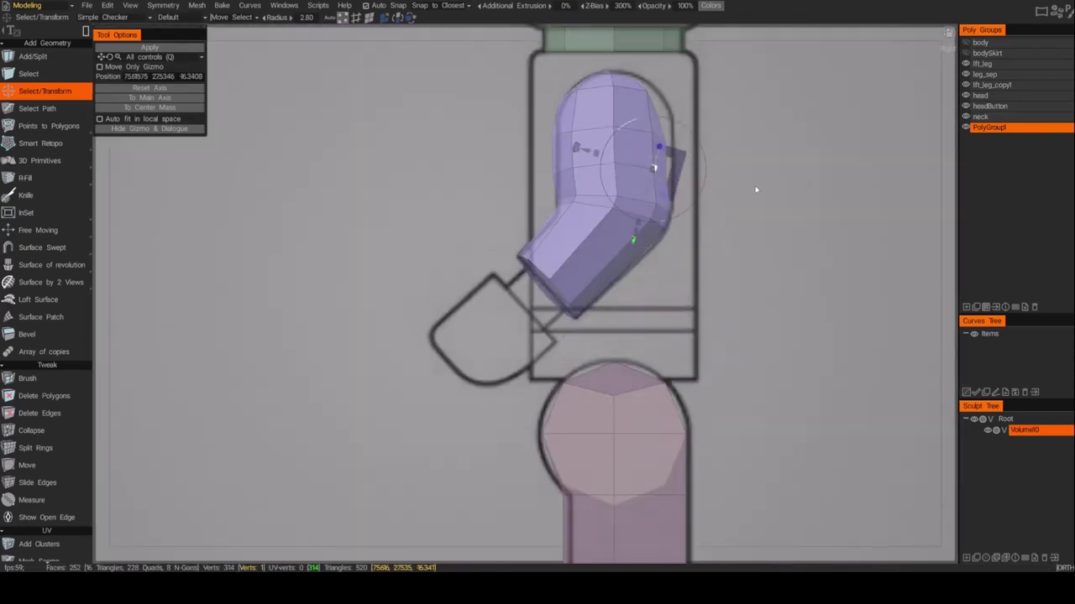
Step: Adjust the rear vertices above the elbow toward the side reference outline
{"action": "left_click", "coordinate": [767, 195]}
{"action": "left_click_drag", "start_coordinate": [789, 197], "coordinate": [505, 192], "text": "alt"}
{"action": "left_click", "coordinate": [667, 179]}
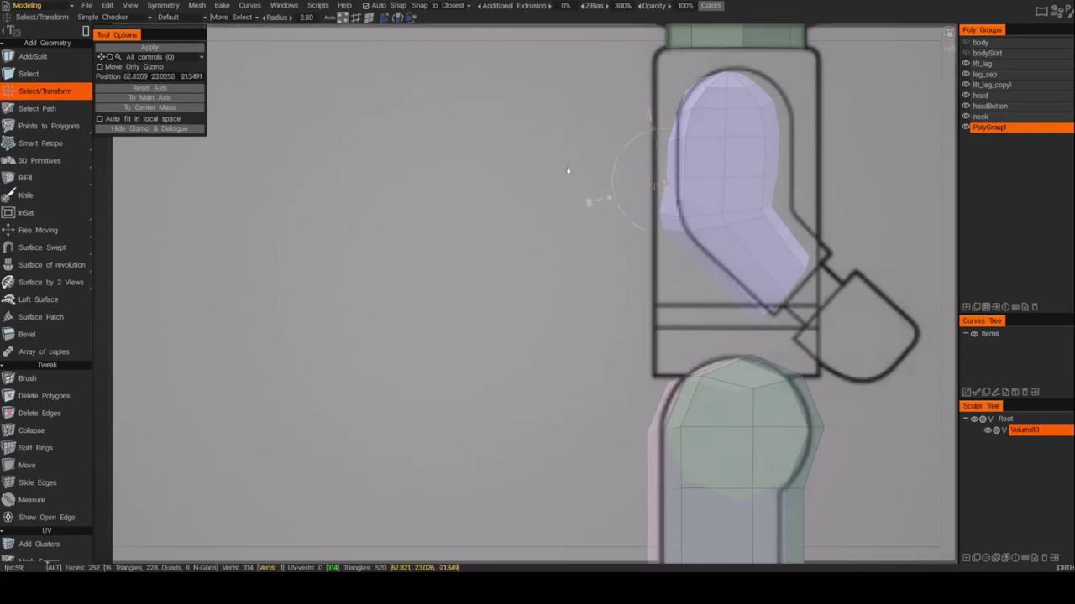
{"action": "left_click_drag", "start_coordinate": [576, 173], "coordinate": [565, 173], "text": "alt"}
{"action": "middle_click_drag", "start_coordinate": [543, 177], "coordinate": [631, 162], "text": "alt"}
Step: Reposition the rear shoulder vertices in the back view to follow the torso edge and shoulder outline of the reference
{"action": "left_click", "coordinate": [637, 112]}
{"action": "left_click_drag", "start_coordinate": [640, 117], "coordinate": [686, 172], "text": "alt"}
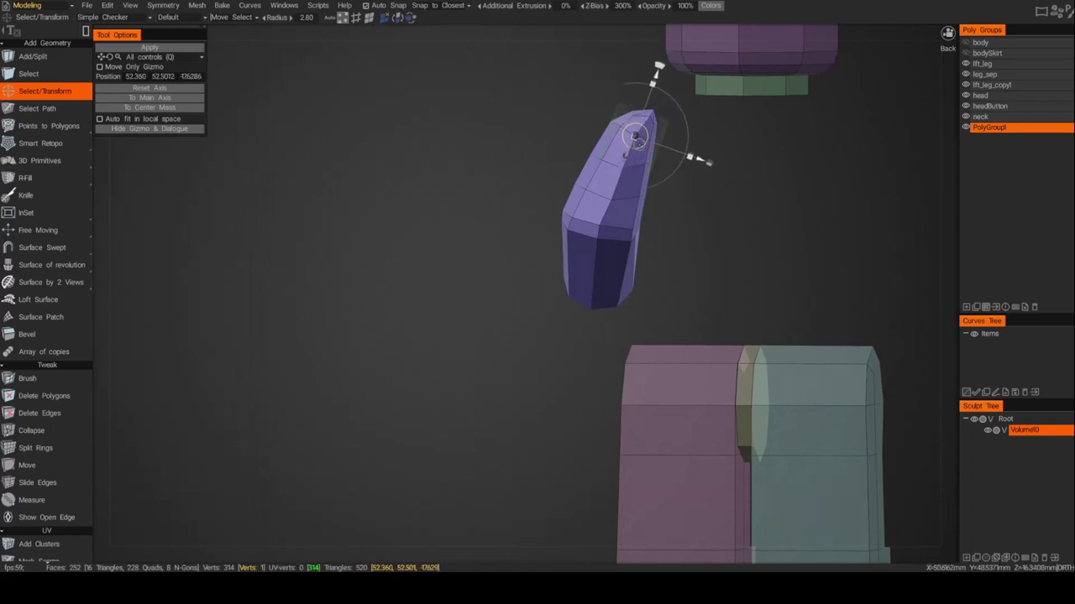
{"action": "key", "text": "KP_8"}
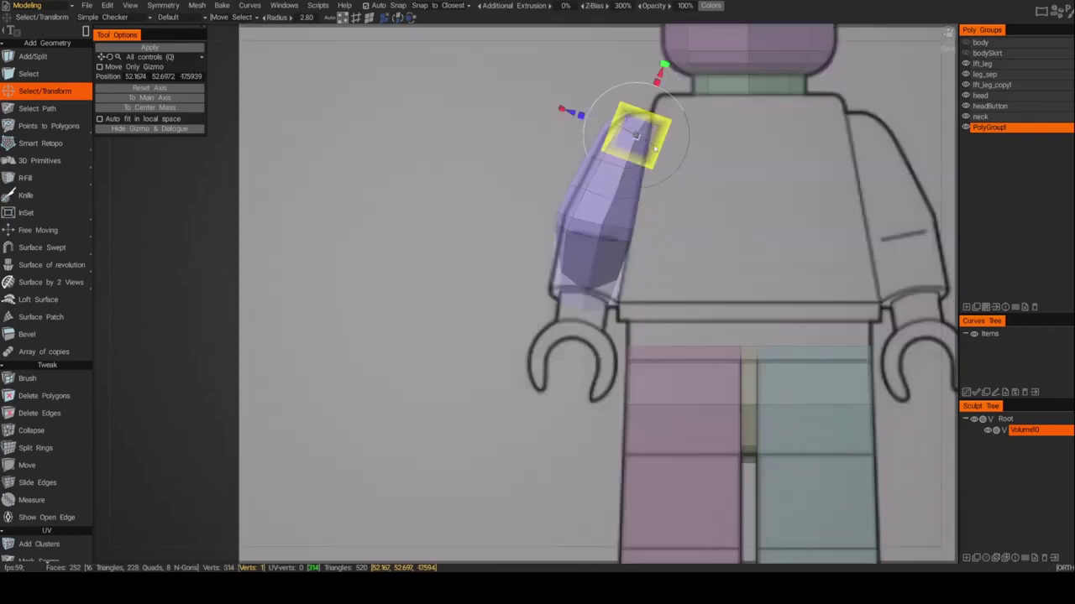
{"action": "left_click", "coordinate": [562, 80]}
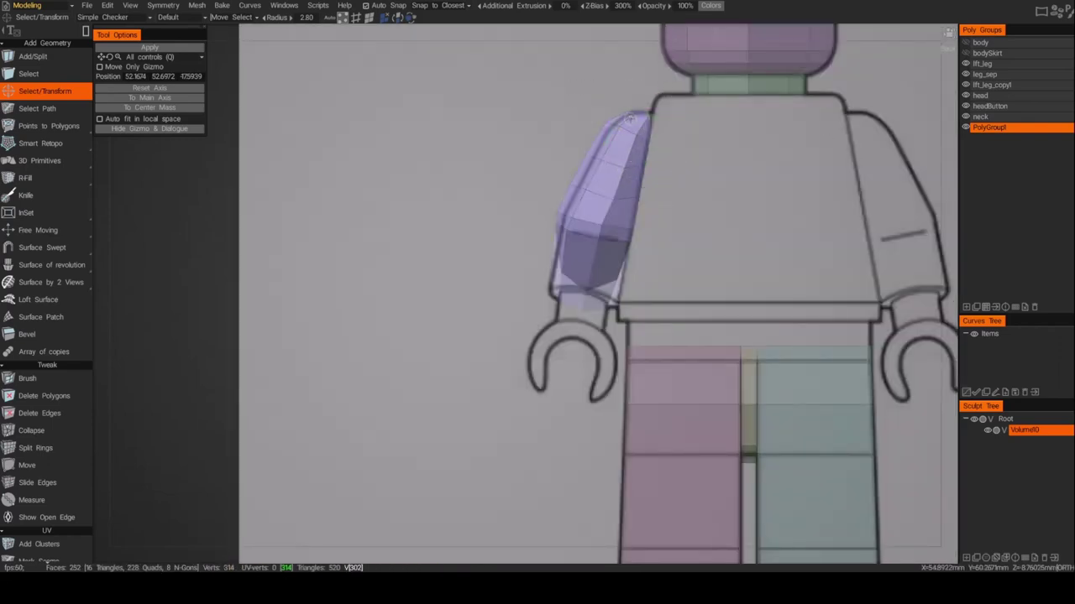
{"action": "left_click", "coordinate": [629, 117]}
{"action": "left_click_drag", "start_coordinate": [629, 118], "coordinate": [634, 114]}
{"action": "left_click", "coordinate": [516, 107]}
{"action": "left_click_drag", "start_coordinate": [517, 106], "coordinate": [765, 163], "text": "alt"}
Step: Show the body and bodySkirt groups again and move the upper arm's rear vertices out to the side reference outline
{"action": "key", "text": "KP_2"}
{"action": "middle_click_drag", "start_coordinate": [817, 240], "coordinate": [730, 257], "text": "alt"}
{"action": "scroll", "coordinate": [730, 258], "scroll_direction": "down", "scroll_amount": 5}
{"action": "left_click_drag", "start_coordinate": [730, 257], "coordinate": [619, 259], "text": "alt"}
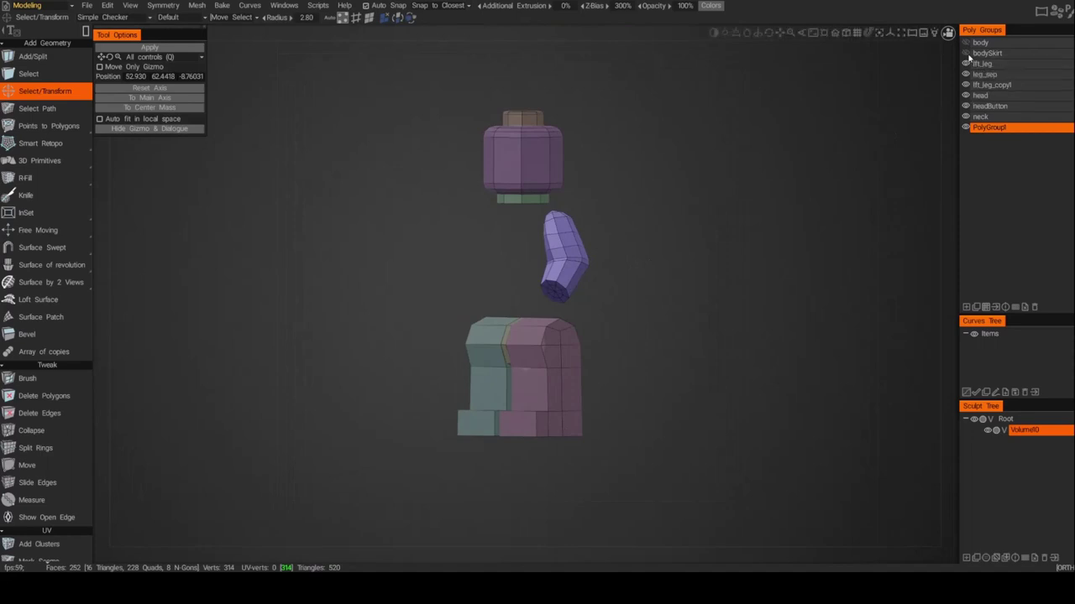
{"action": "key", "text": "KP_3"}
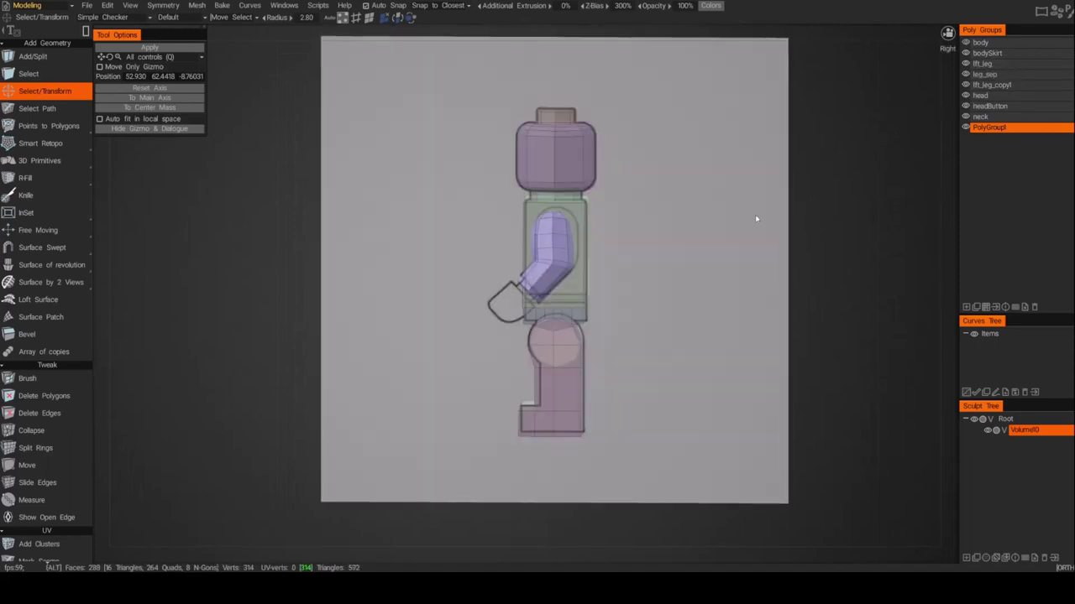
{"action": "scroll", "coordinate": [612, 238], "scroll_direction": "up", "scroll_amount": 3}
{"action": "left_click_drag", "start_coordinate": [667, 196], "coordinate": [605, 247]}
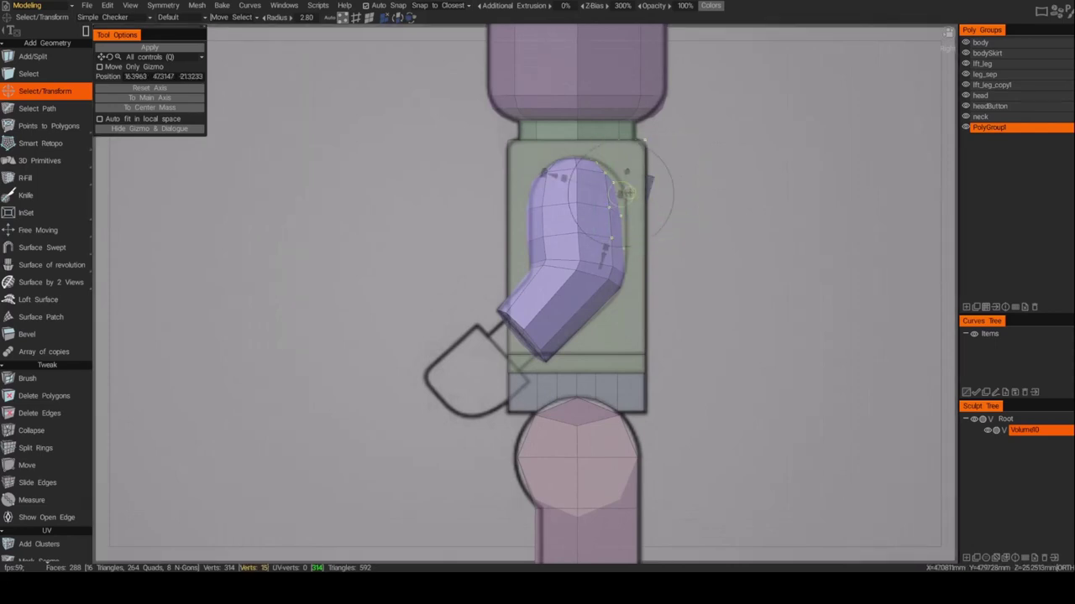
{"action": "left_click", "coordinate": [667, 165]}
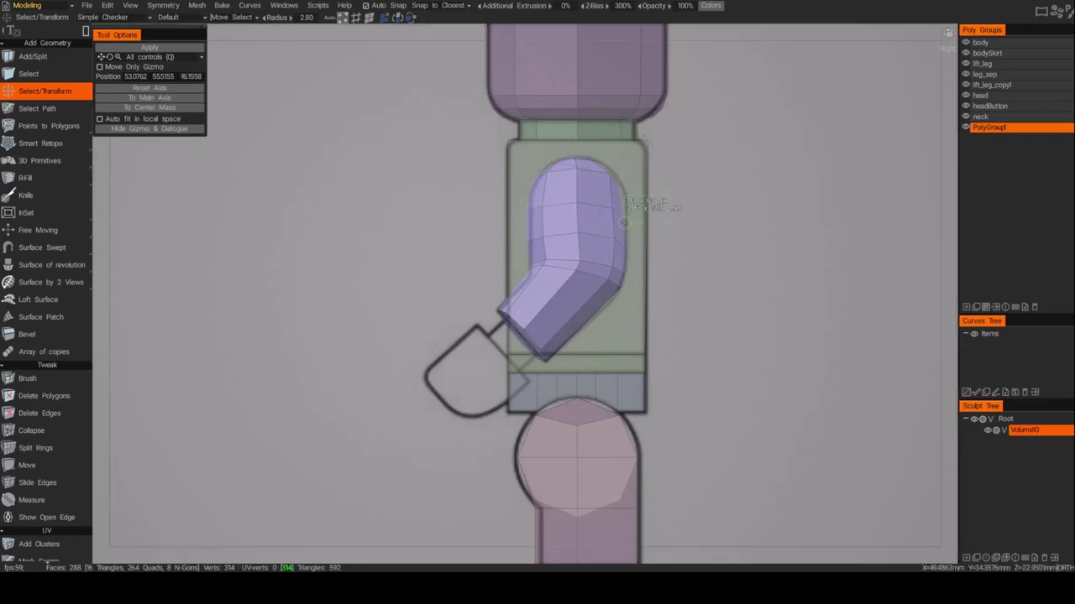
{"action": "left_click_drag", "start_coordinate": [693, 210], "coordinate": [757, 234], "text": "alt"}
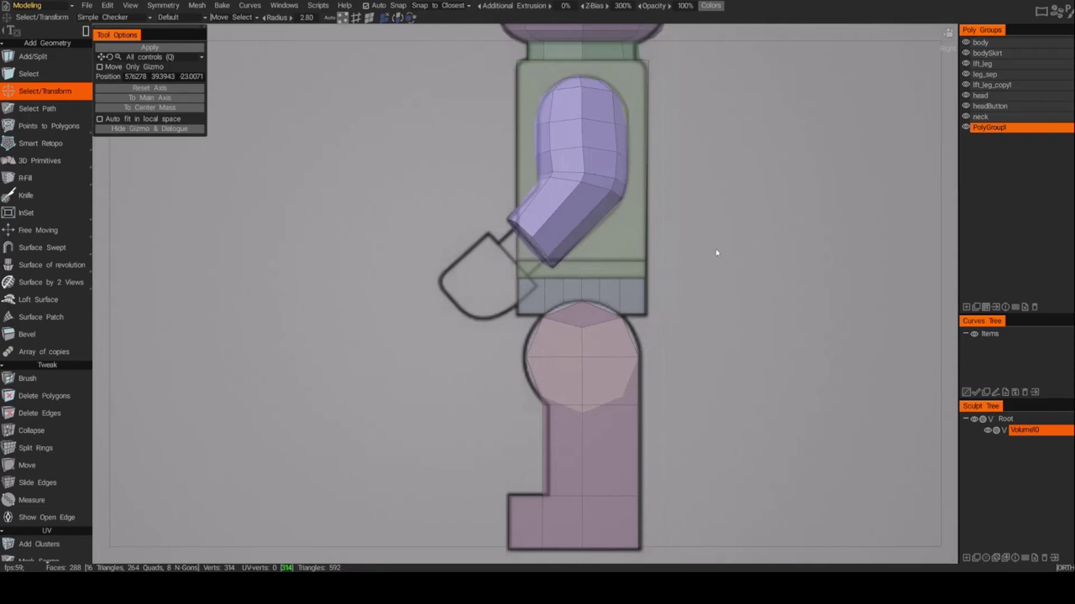
{"action": "left_click", "coordinate": [40, 160]}
{"action": "left_click", "coordinate": [54, 33]}
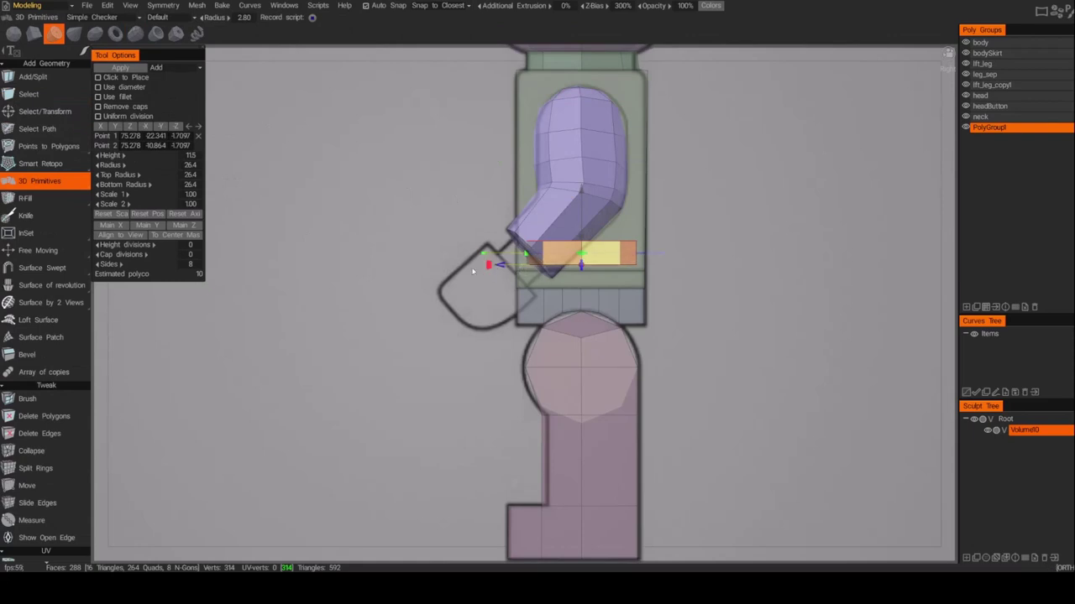
{"action": "left_click_drag", "start_coordinate": [487, 265], "coordinate": [648, 330]}
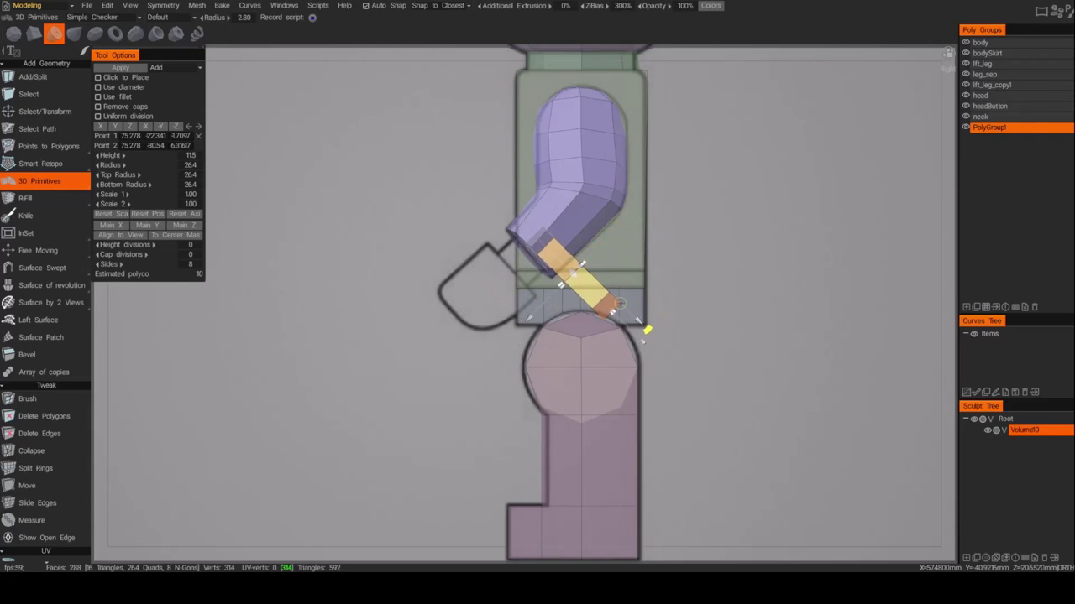
{"action": "left_click", "coordinate": [46, 111]}
Step: Select all the faces of the arm's wrist end cap and inspect them against the side reference
{"action": "left_click_drag", "start_coordinate": [322, 173], "coordinate": [445, 151], "text": "alt"}
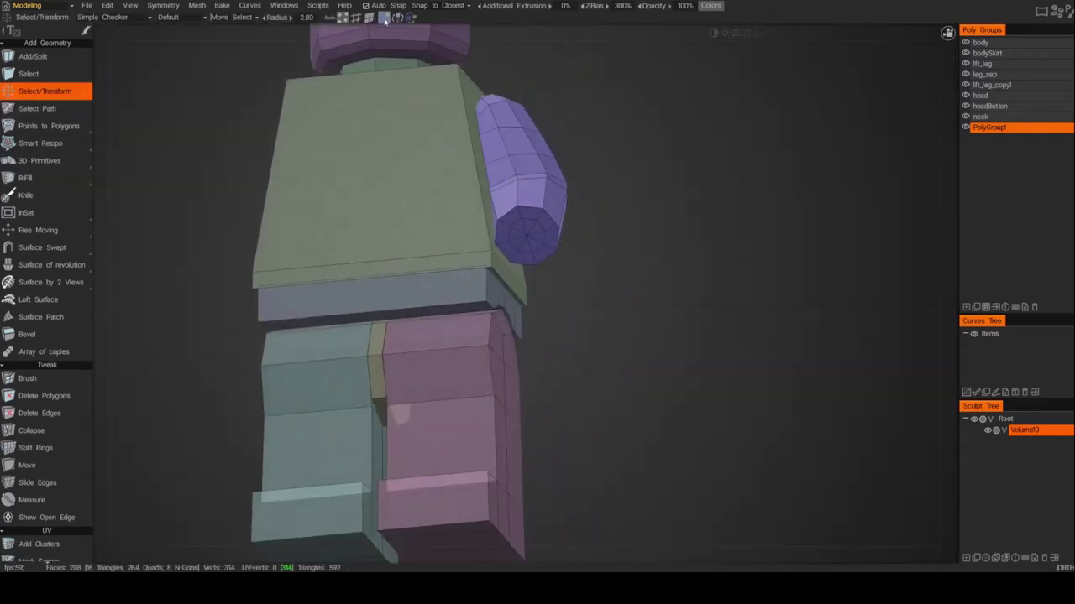
{"action": "left_click", "coordinate": [516, 243], "text": "shift"}
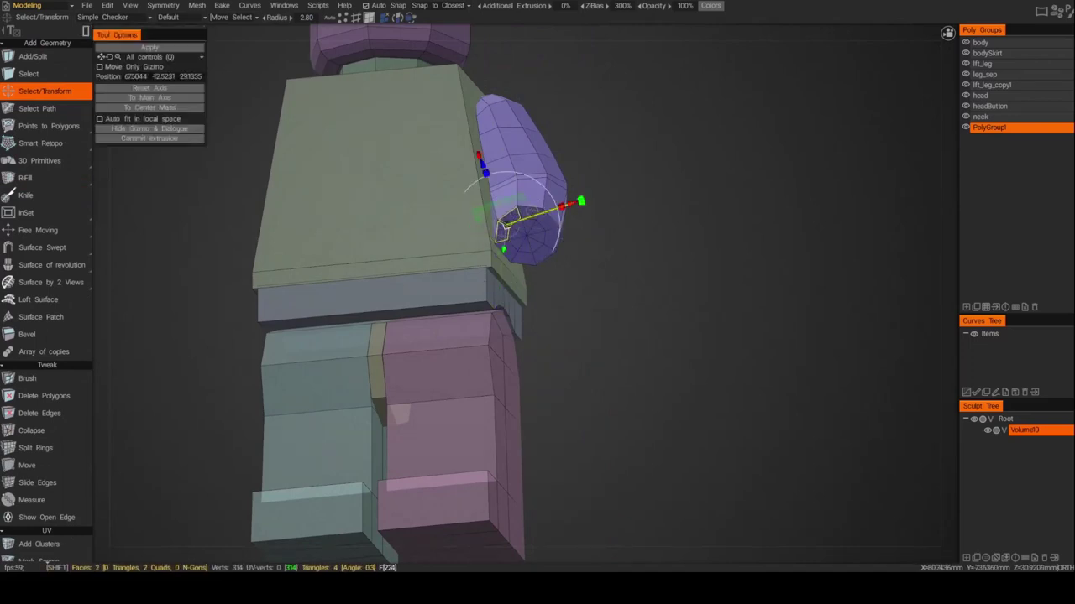
{"action": "left_click", "coordinate": [508, 250], "text": "shift"}
{"action": "left_click", "coordinate": [523, 256], "text": "shift"}
{"action": "left_click", "coordinate": [549, 238], "text": "shift"}
{"action": "right_click_drag", "start_coordinate": [655, 233], "coordinate": [772, 231], "text": "alt"}
{"action": "left_click", "coordinate": [514, 141], "text": "shift"}
{"action": "left_click", "coordinate": [555, 161], "text": "shift"}
{"action": "left_click", "coordinate": [497, 177], "text": "shift"}
{"action": "left_click", "coordinate": [460, 187], "text": "shift"}
{"action": "left_click", "coordinate": [458, 235], "text": "shift"}
{"action": "left_click", "coordinate": [483, 254], "text": "shift"}
{"action": "left_click", "coordinate": [534, 217], "text": "shift"}
{"action": "left_click", "coordinate": [525, 246], "text": "shift"}
{"action": "left_click_drag", "start_coordinate": [525, 183], "coordinate": [389, 316], "text": "alt+shift"}
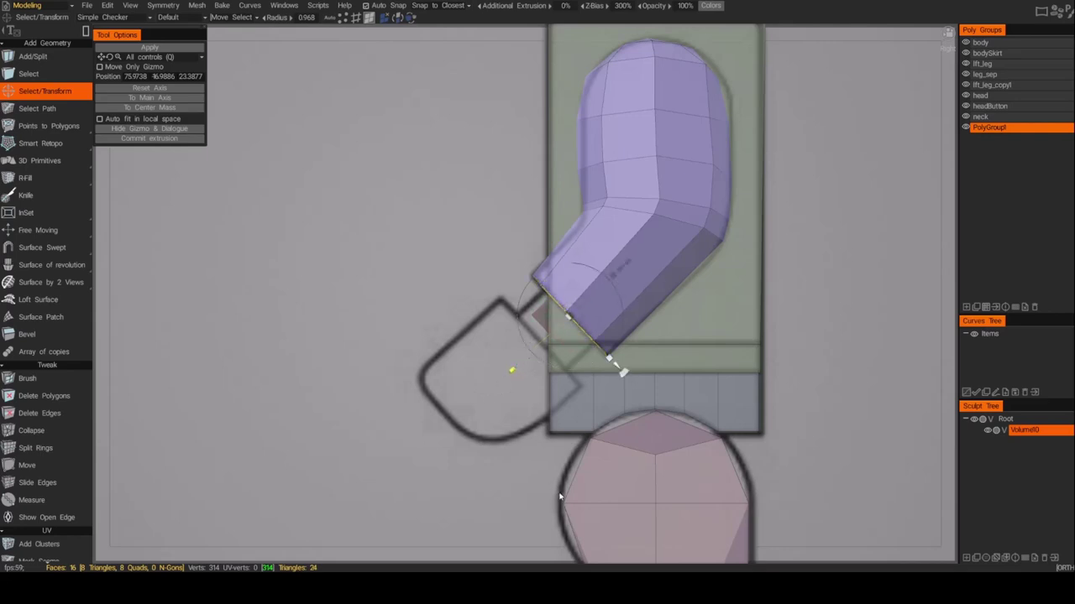
{"action": "left_click_drag", "start_coordinate": [556, 495], "coordinate": [378, 388], "text": "alt"}
{"action": "left_click", "coordinate": [40, 160]}
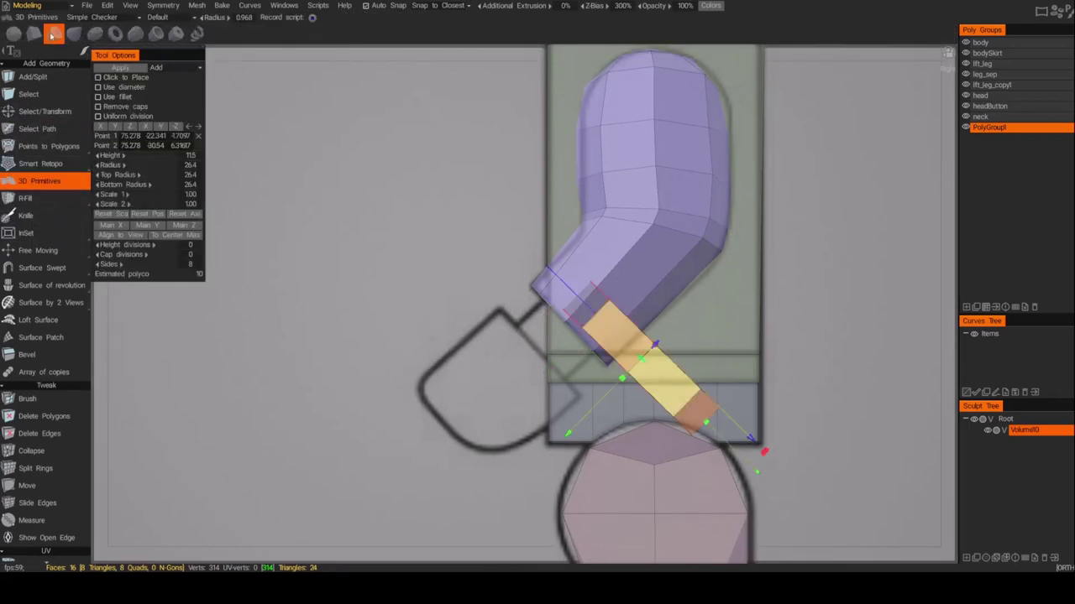
{"action": "middle_click_drag", "start_coordinate": [576, 406], "coordinate": [547, 325], "text": "alt"}
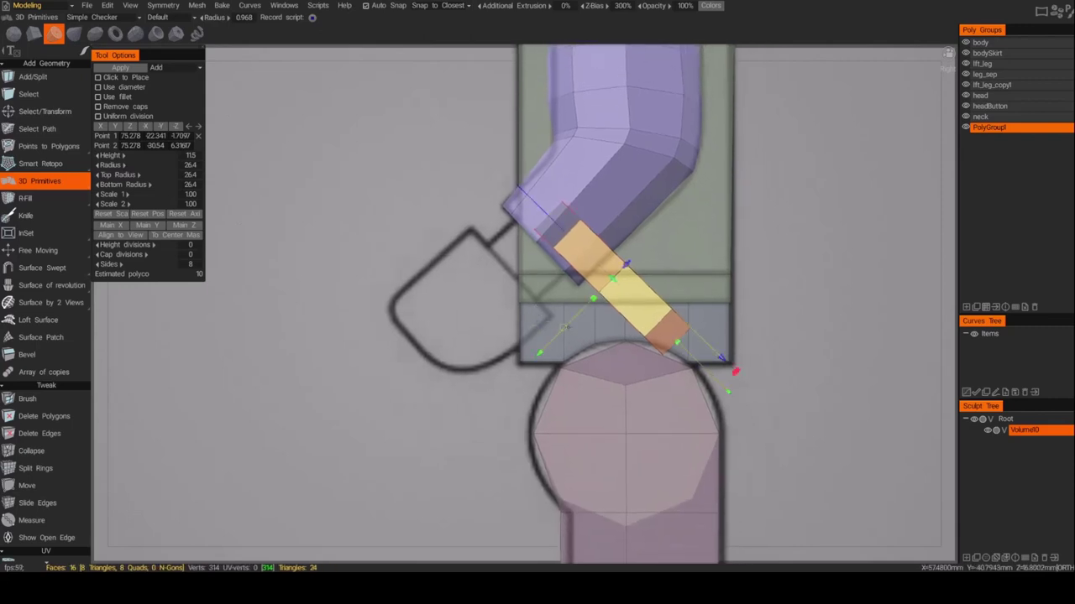
{"action": "left_click_drag", "start_coordinate": [539, 355], "coordinate": [597, 247]}
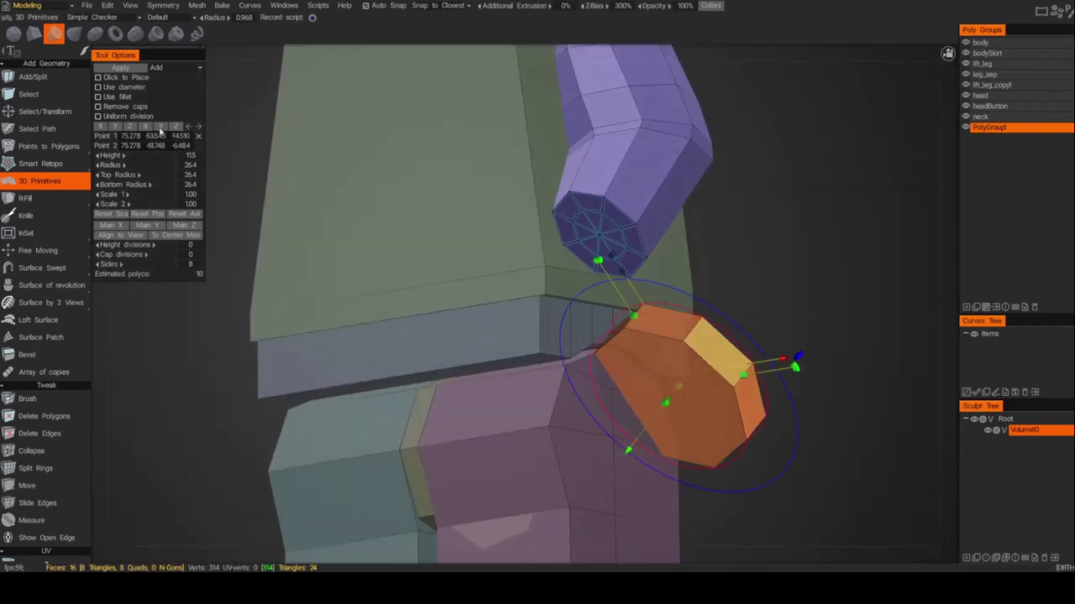
{"action": "left_click", "coordinate": [50, 113]}
Step: Clear the face selection and select only the eight inner triangular faces of the arm's wrist cap
{"action": "left_click", "coordinate": [784, 235]}
{"action": "left_click_drag", "start_coordinate": [784, 235], "coordinate": [827, 220], "text": "alt"}
{"action": "scroll", "coordinate": [714, 150], "scroll_direction": "up", "scroll_amount": 3}
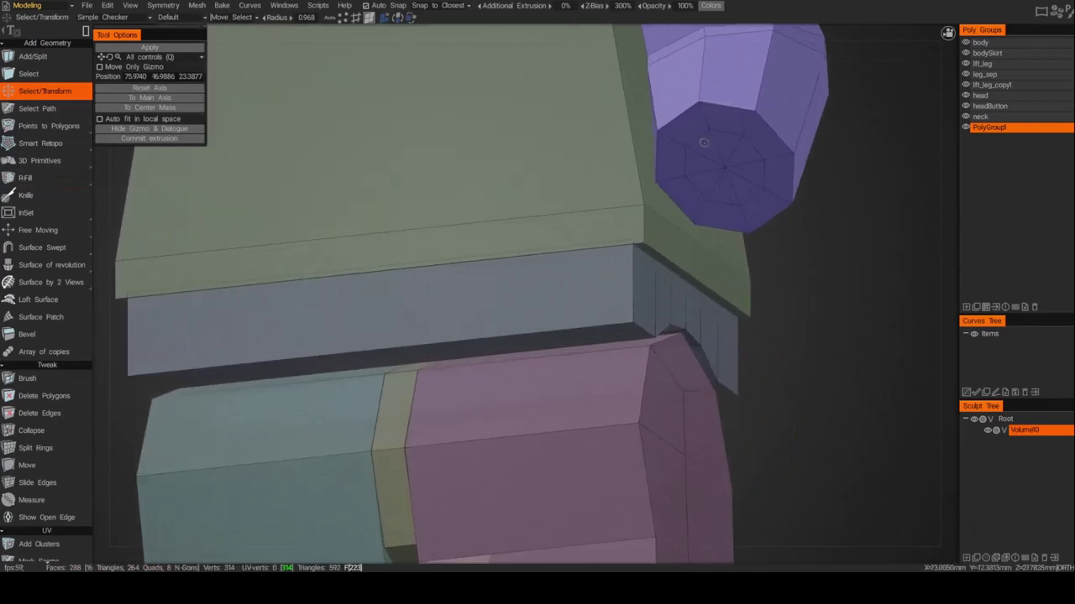
{"action": "left_click", "coordinate": [710, 148]}
{"action": "left_click", "coordinate": [728, 143], "text": "shift"}
{"action": "middle_click_drag", "start_coordinate": [760, 160], "coordinate": [660, 269], "text": "alt"}
{"action": "scroll", "coordinate": [659, 269], "scroll_direction": "up", "scroll_amount": 4}
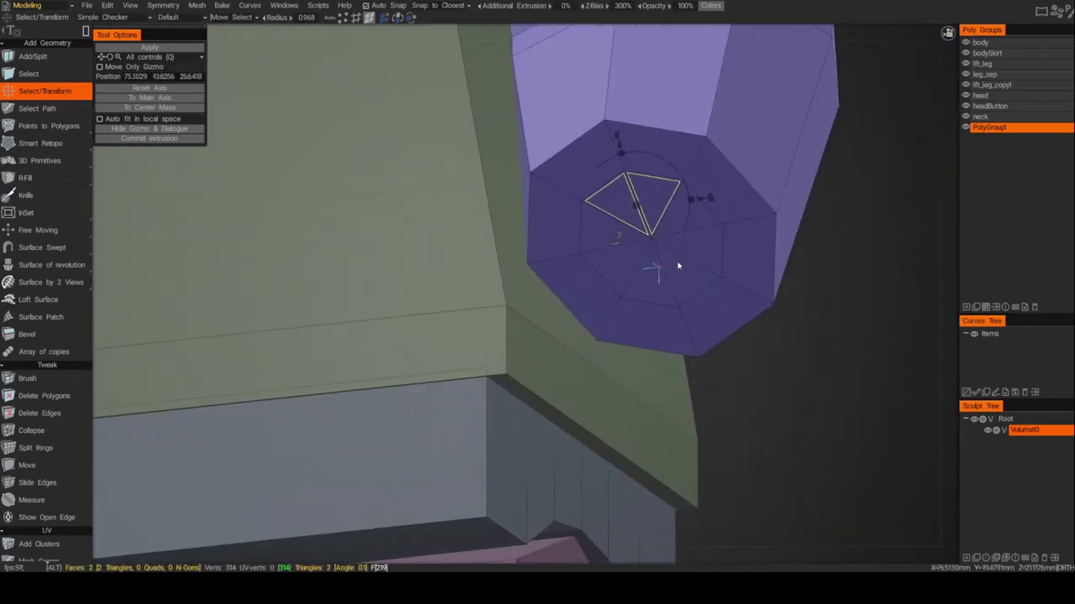
{"action": "left_click", "coordinate": [645, 202], "text": "shift"}
{"action": "left_click", "coordinate": [651, 261], "text": "shift"}
{"action": "left_click", "coordinate": [724, 286], "text": "shift"}
{"action": "left_click", "coordinate": [797, 285], "text": "shift"}
{"action": "left_click", "coordinate": [823, 183], "text": "shift"}
{"action": "left_click", "coordinate": [827, 239], "text": "shift"}
{"action": "scroll", "coordinate": [816, 271], "scroll_direction": "down", "scroll_amount": 5}
{"action": "left_click_drag", "start_coordinate": [815, 271], "coordinate": [587, 277], "text": "alt"}
{"action": "mouse_move", "coordinate": [419, 252]}
{"action": "left_mouse_down", "text": "alt"}
{"action": "mouse_move", "coordinate": [457, 255]}
{"action": "mouse_move", "coordinate": [431, 260]}
{"action": "left_mouse_up", "text": "alt"}
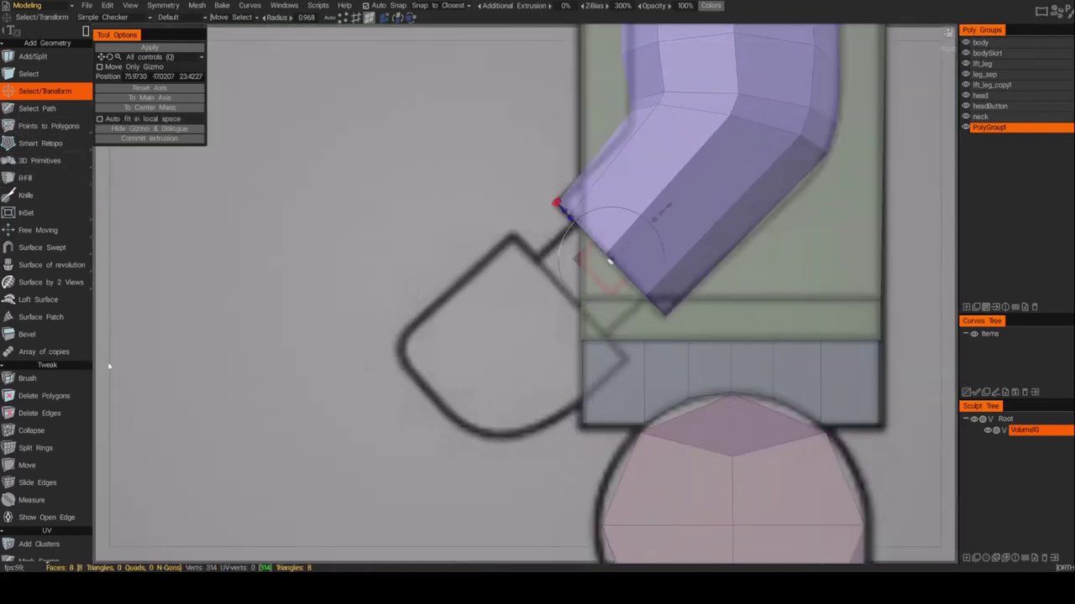
Step: Extrude the selected inner wrist faces outward along the forearm to form the wrist peg toward the hand
{"action": "right_click", "coordinate": [247, 222]}
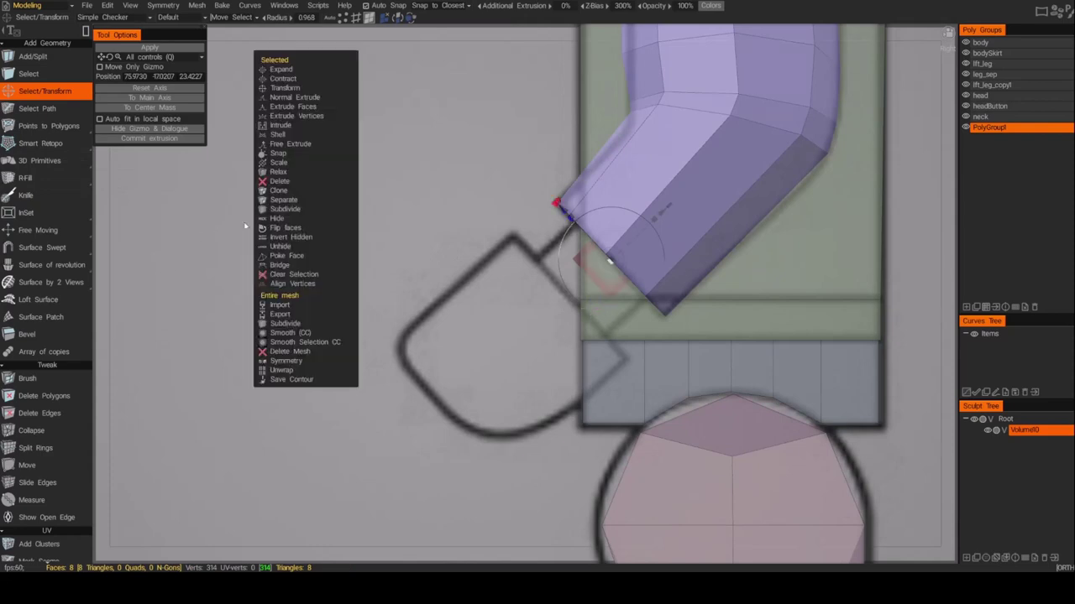
{"action": "left_click", "coordinate": [302, 106]}
{"action": "left_click_drag", "start_coordinate": [561, 309], "coordinate": [517, 351]}
{"action": "left_click_drag", "start_coordinate": [436, 319], "coordinate": [519, 305], "text": "alt"}
{"action": "right_click_drag", "start_coordinate": [519, 305], "coordinate": [448, 276], "text": "alt"}
{"action": "left_click_drag", "start_coordinate": [670, 275], "coordinate": [671, 282], "text": "alt+shift"}
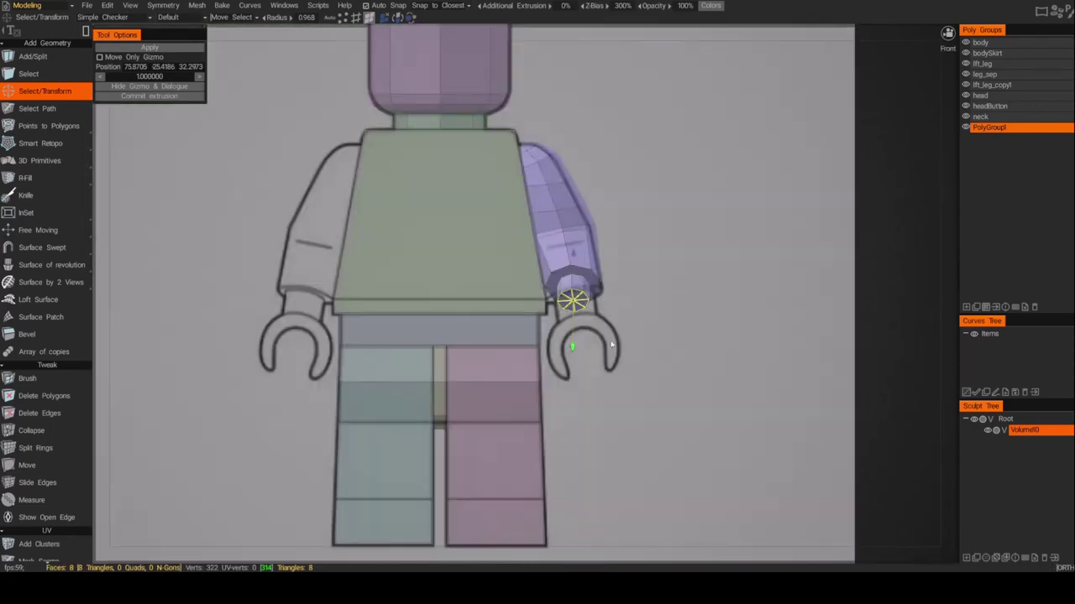
Step: Rename the arm's poly group to lft_arm and add a new poly group for the hand
{"action": "left_click", "coordinate": [966, 128]}
{"action": "left_click", "coordinate": [966, 128]}
{"action": "left_click", "coordinate": [1002, 130]}
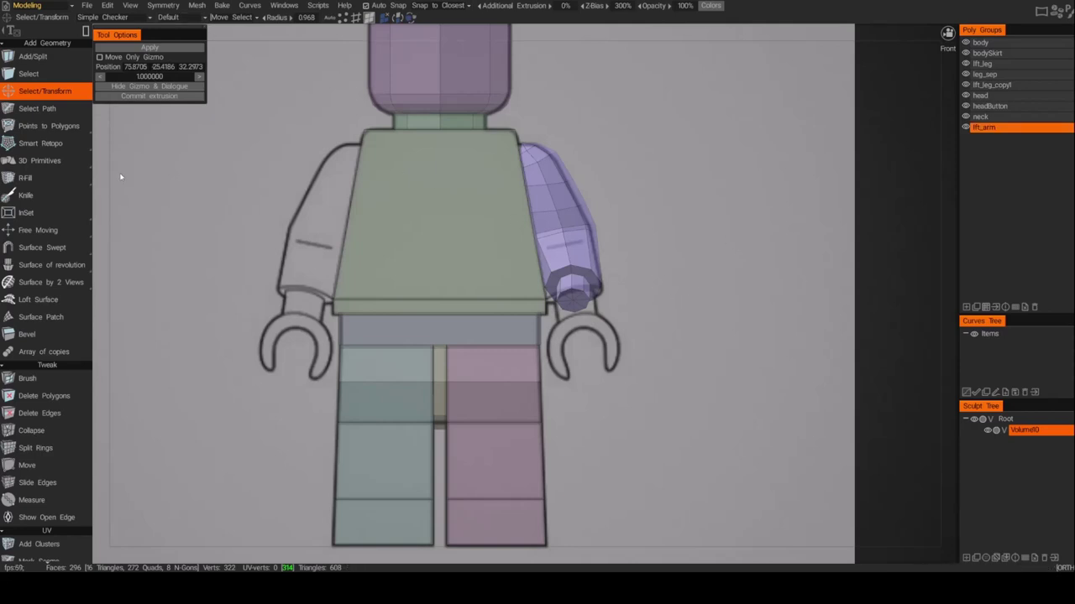
{"action": "left_click", "coordinate": [966, 307]}
Step: Start a tube primitive and move it onto the character's left hand in the front reference
{"action": "left_click", "coordinate": [40, 161]}
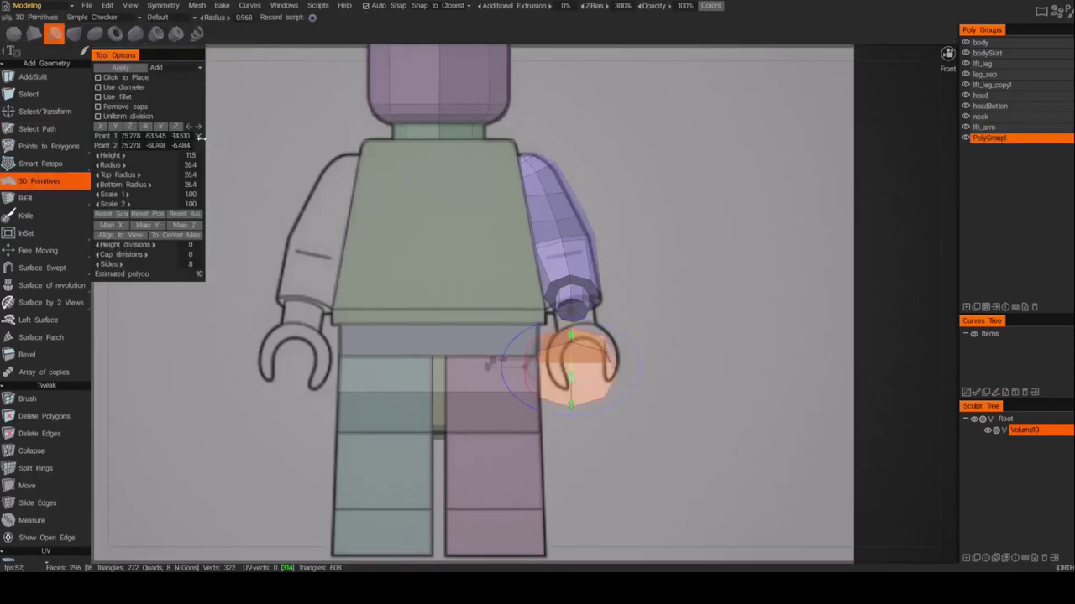
{"action": "left_click", "coordinate": [156, 33]}
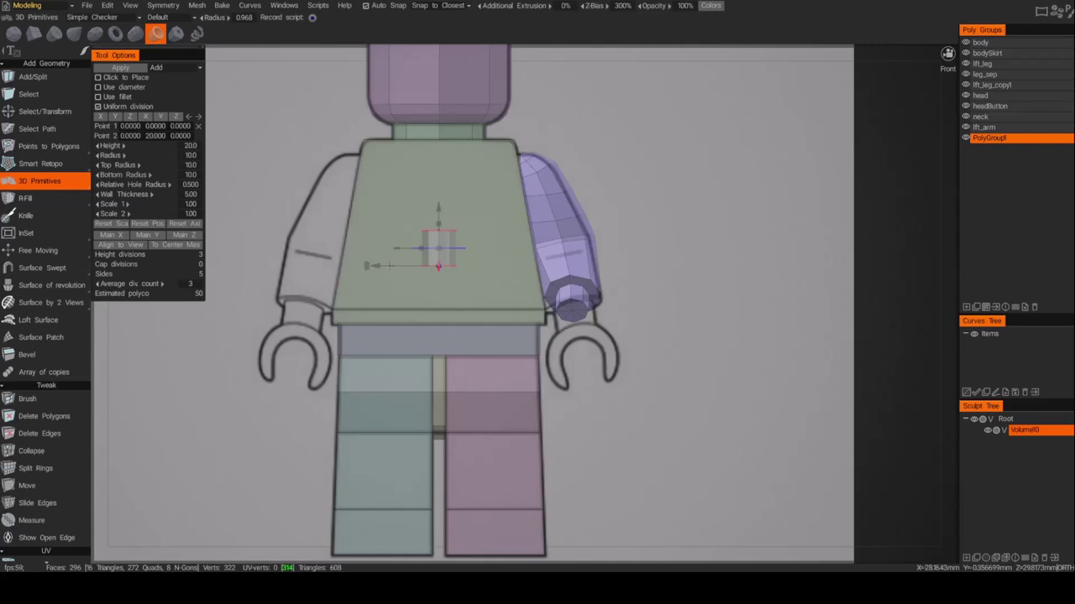
{"action": "left_click_drag", "start_coordinate": [375, 265], "coordinate": [507, 265]}
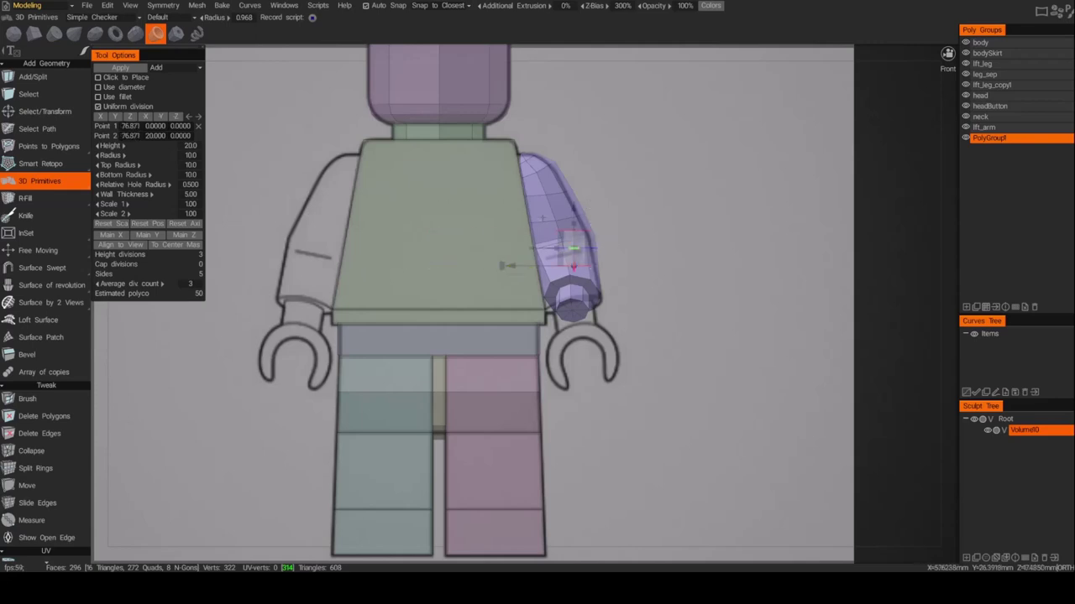
{"action": "left_click_drag", "start_coordinate": [574, 203], "coordinate": [574, 310]}
Step: Enlarge the tube to a radius of 15.2 and turn off uniform division so it uses 8 sides
{"action": "middle_click_drag", "start_coordinate": [681, 393], "coordinate": [627, 351], "text": "alt"}
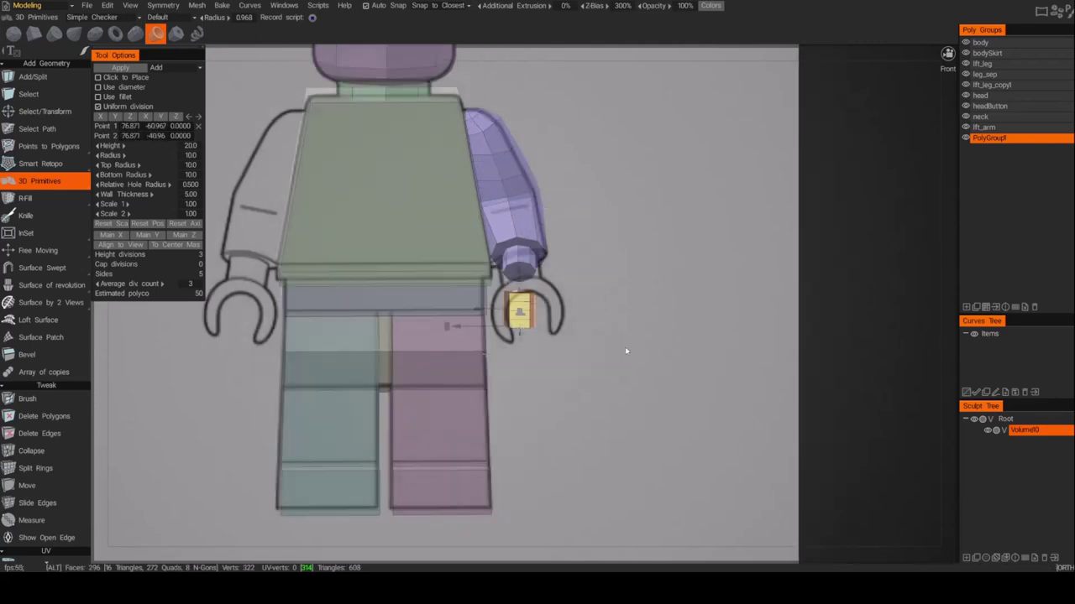
{"action": "left_click_drag", "start_coordinate": [624, 347], "coordinate": [436, 344], "text": "alt"}
{"action": "left_click_drag", "start_coordinate": [557, 317], "coordinate": [566, 319]}
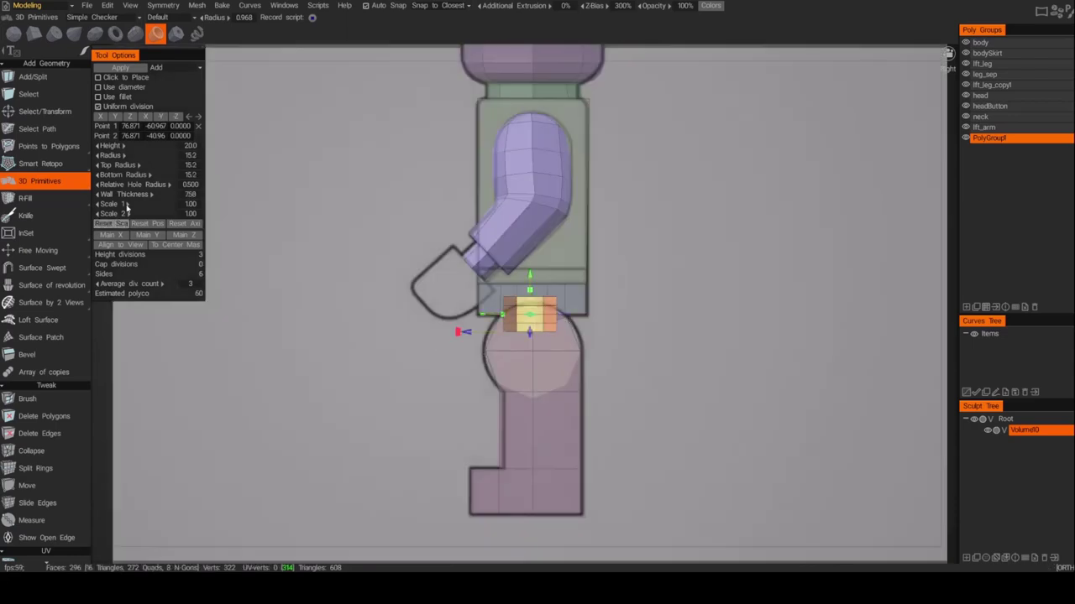
{"action": "left_click", "coordinate": [117, 106]}
{"action": "left_click_drag", "start_coordinate": [159, 271], "coordinate": [136, 275]}
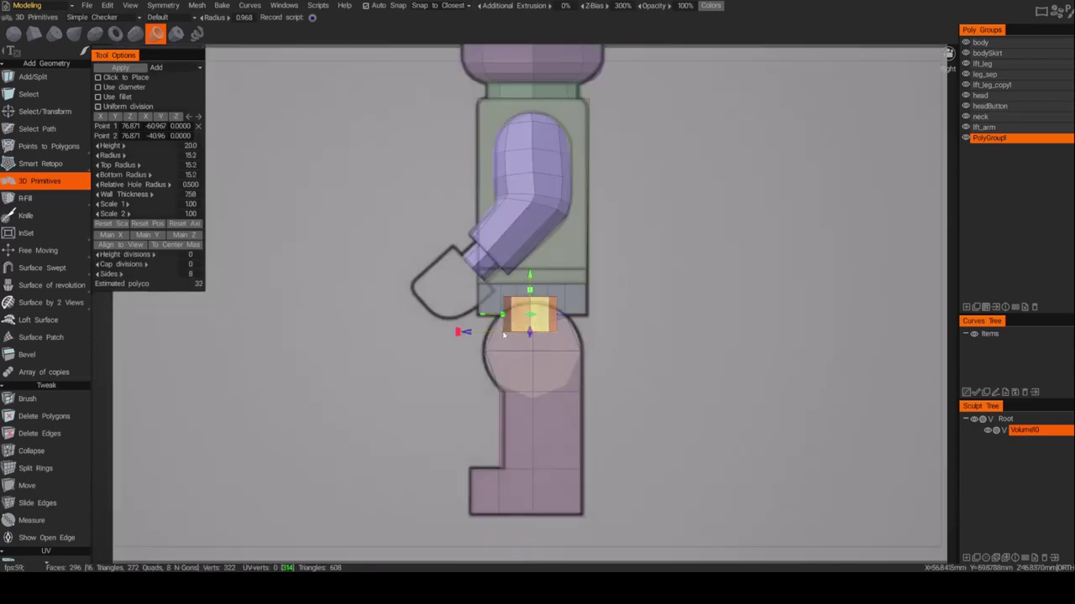
Step: Rotate the tube 90 degrees in the side view so its hole faces the front view
{"action": "left_click_drag", "start_coordinate": [359, 311], "coordinate": [630, 328], "text": "alt"}
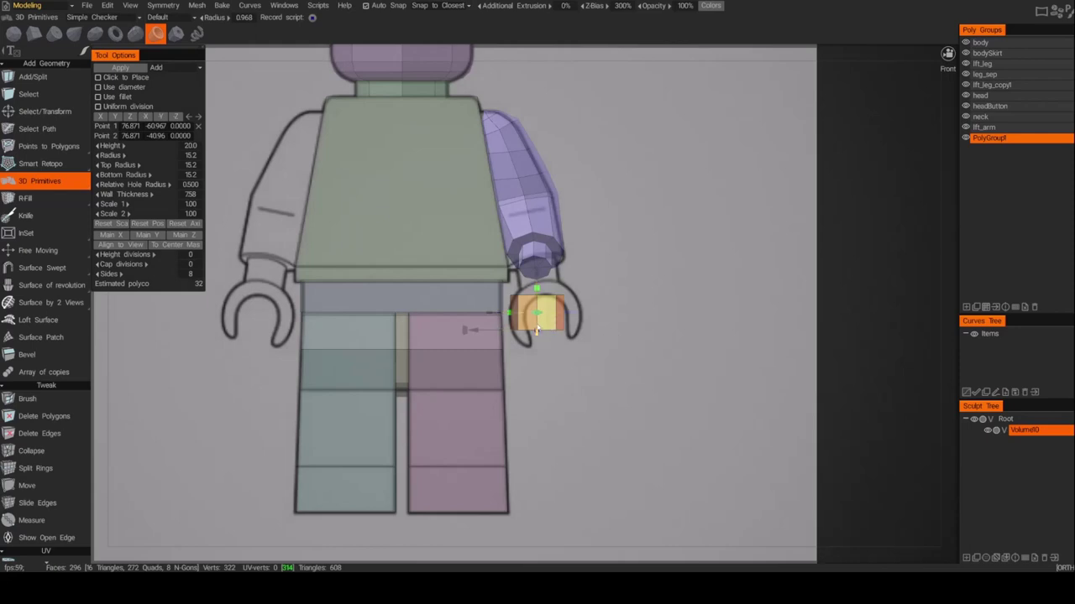
{"action": "left_click_drag", "start_coordinate": [555, 324], "coordinate": [509, 311], "text": "alt"}
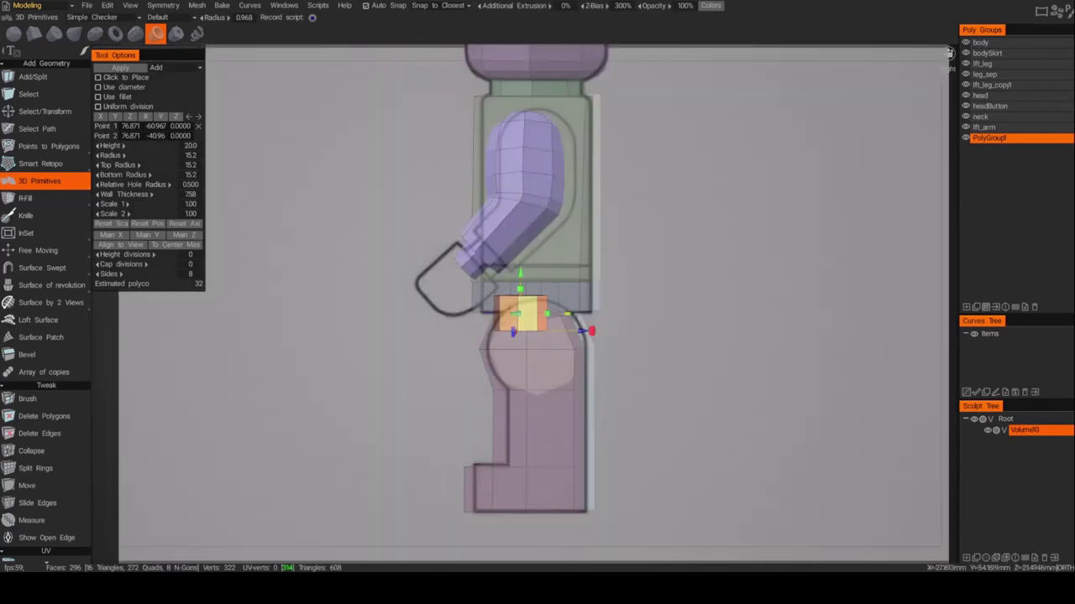
{"action": "left_click_drag", "start_coordinate": [593, 333], "coordinate": [562, 382]}
{"action": "key", "text": "ctrl+z"}
{"action": "left_click_drag", "start_coordinate": [591, 331], "coordinate": [521, 396]}
{"action": "left_click_drag", "start_coordinate": [422, 360], "coordinate": [592, 365], "text": "alt+shift"}
{"action": "right_click_drag", "start_coordinate": [592, 365], "coordinate": [633, 338], "text": "alt"}
{"action": "middle_click_drag", "start_coordinate": [633, 338], "coordinate": [695, 346], "text": "alt"}
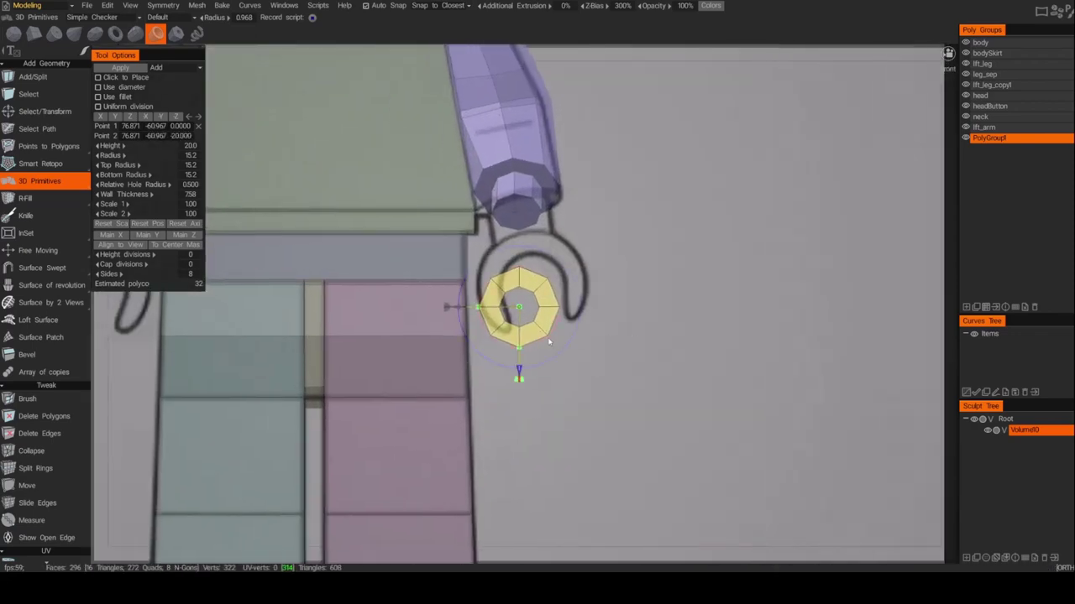
Step: Fit the tube to the front hand outline with a radius of 21.7 and wall thickness of 9.22, and apply it
{"action": "left_click_drag", "start_coordinate": [519, 375], "coordinate": [526, 344]}
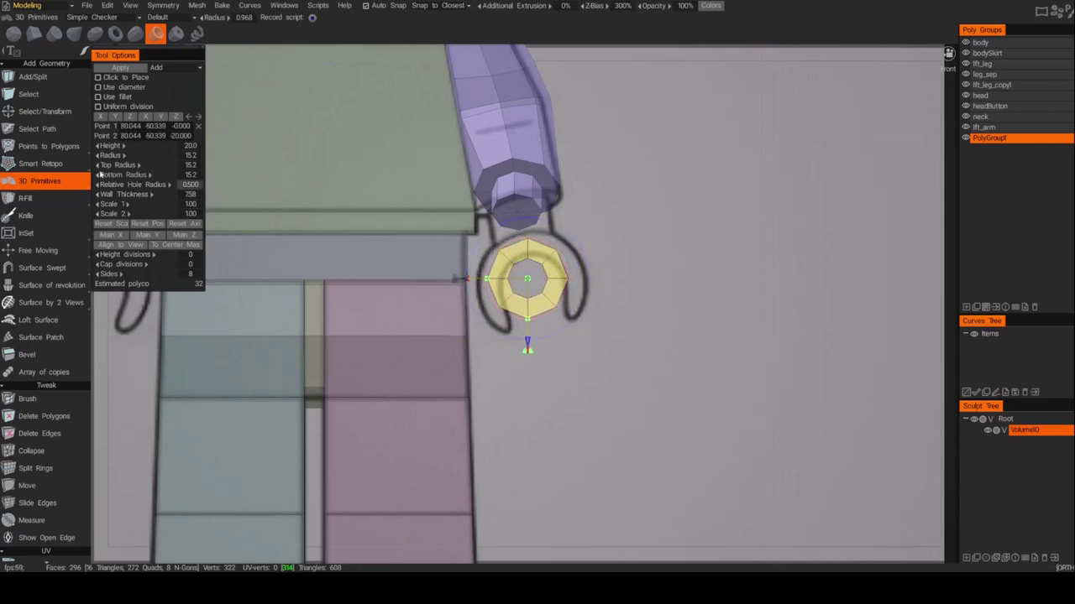
{"action": "left_click_drag", "start_coordinate": [111, 156], "coordinate": [135, 163]}
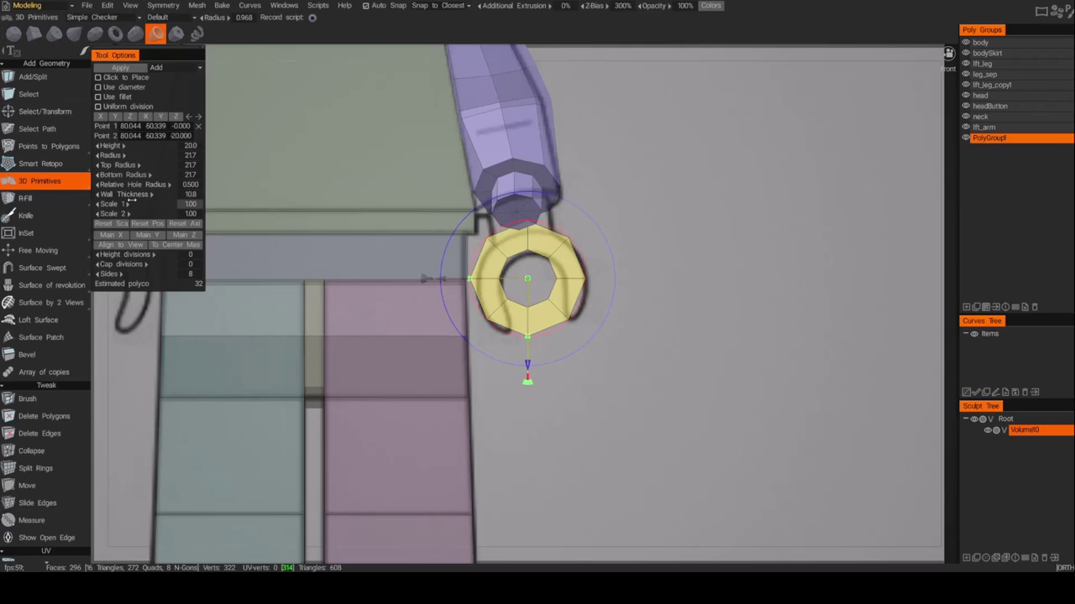
{"action": "left_click_drag", "start_coordinate": [123, 195], "coordinate": [111, 195]}
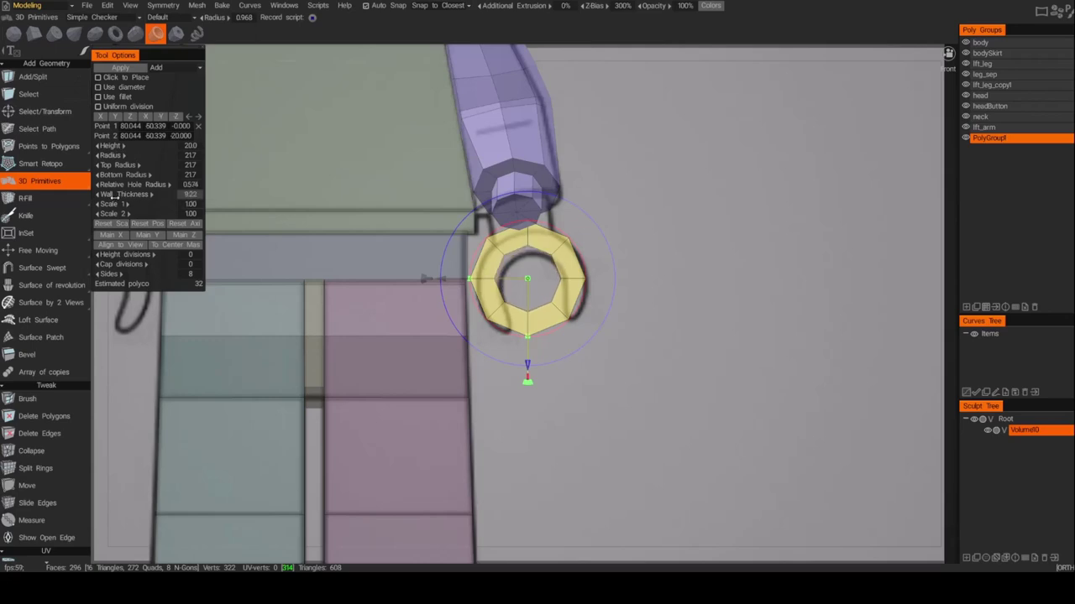
{"action": "left_click_drag", "start_coordinate": [527, 366], "coordinate": [527, 372]}
{"action": "left_click_drag", "start_coordinate": [444, 284], "coordinate": [447, 285]}
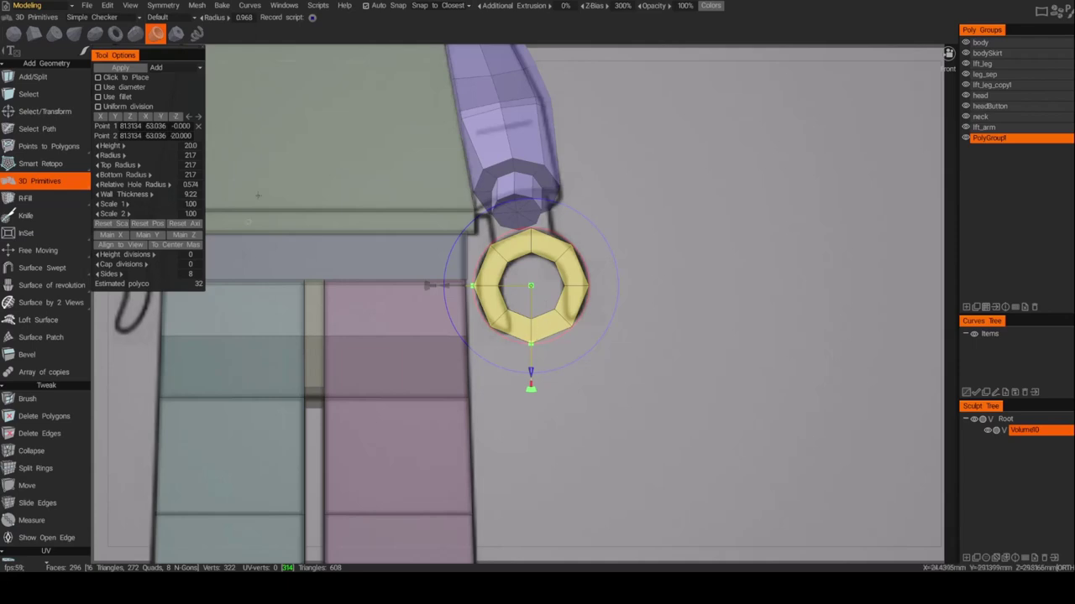
{"action": "left_click_drag", "start_coordinate": [723, 274], "coordinate": [696, 291], "text": "alt"}
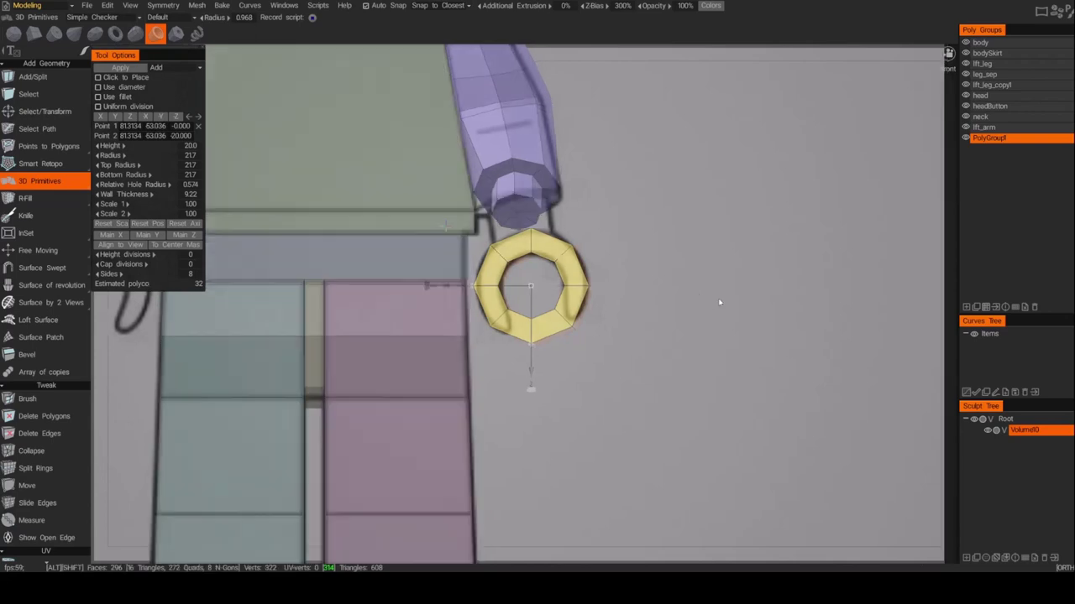
{"action": "left_click", "coordinate": [121, 68]}
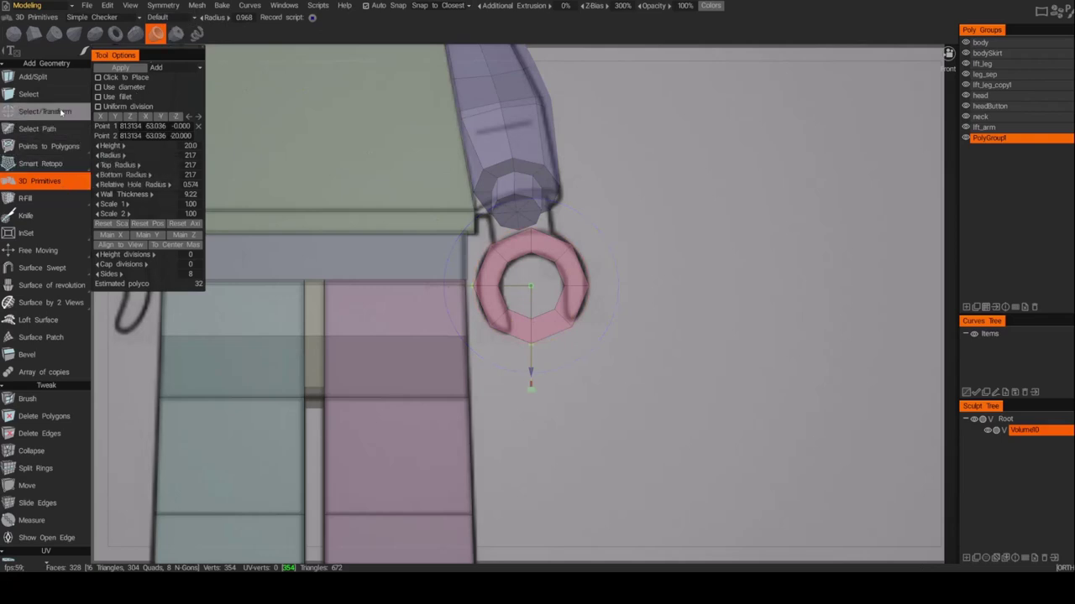
Step: Select and delete the faces of the ring's two bottom segments to open the hand into a C shape
{"action": "left_click", "coordinate": [29, 94]}
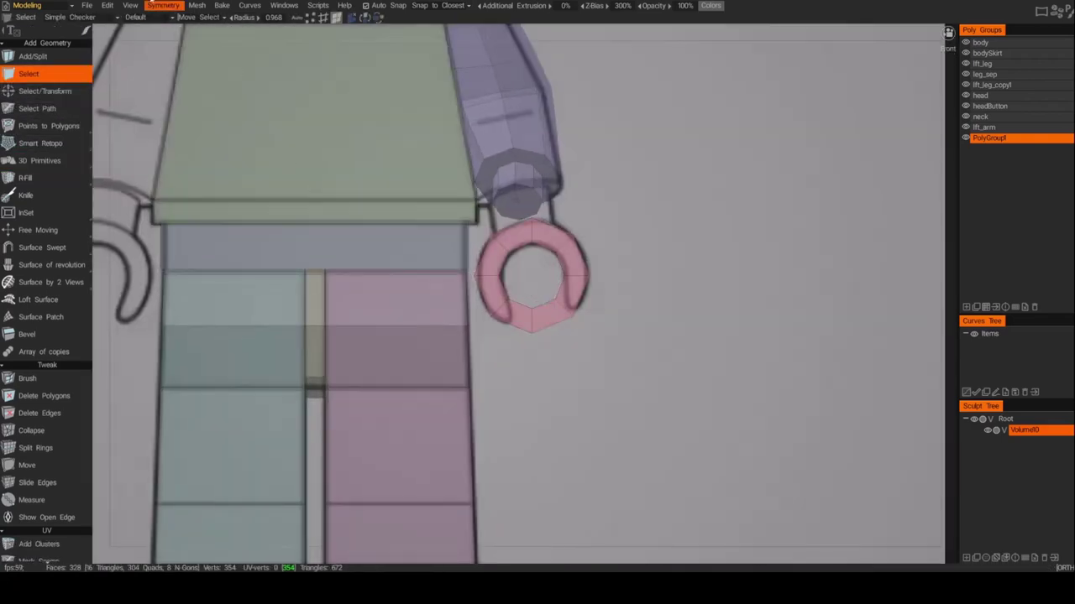
{"action": "mouse_move", "coordinate": [85, 30]}
{"action": "left_click", "coordinate": [138, 33]}
{"action": "left_click_drag", "start_coordinate": [546, 347], "coordinate": [560, 377]}
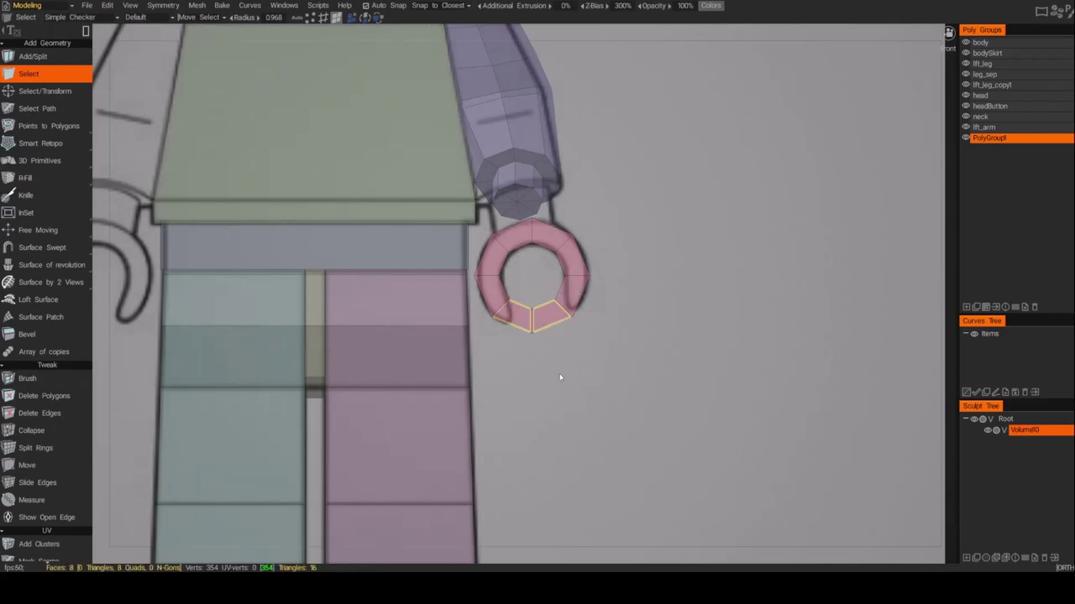
{"action": "key", "text": "Delete"}
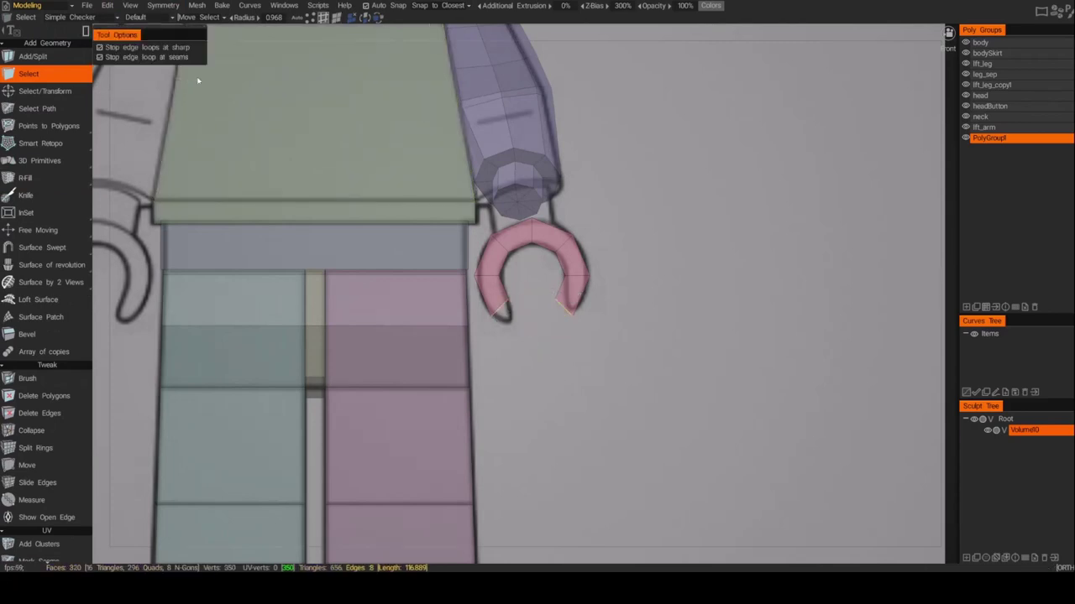
Step: Close the holes at the two open ends of the C-shaped hand
{"action": "left_click_drag", "start_coordinate": [554, 352], "coordinate": [484, 265], "text": "alt"}
{"action": "mouse_move", "coordinate": [638, 395]}
{"action": "left_mouse_down", "text": "alt"}
{"action": "mouse_move", "coordinate": [607, 288]}
{"action": "mouse_move", "coordinate": [582, 319]}
{"action": "mouse_move", "coordinate": [547, 319]}
{"action": "left_mouse_up", "text": "alt"}
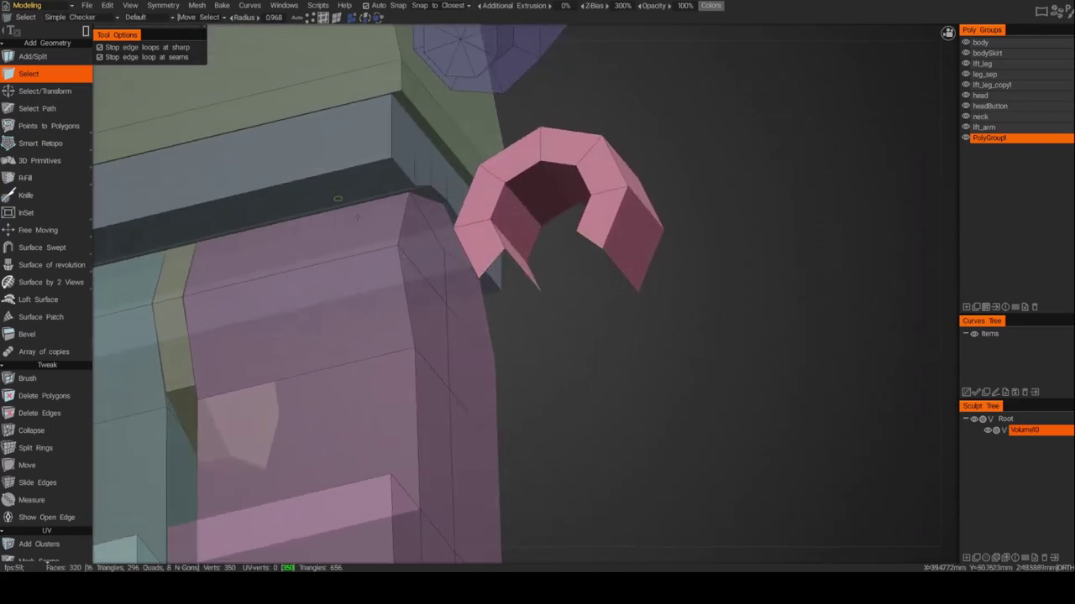
{"action": "left_click", "coordinate": [198, 6]}
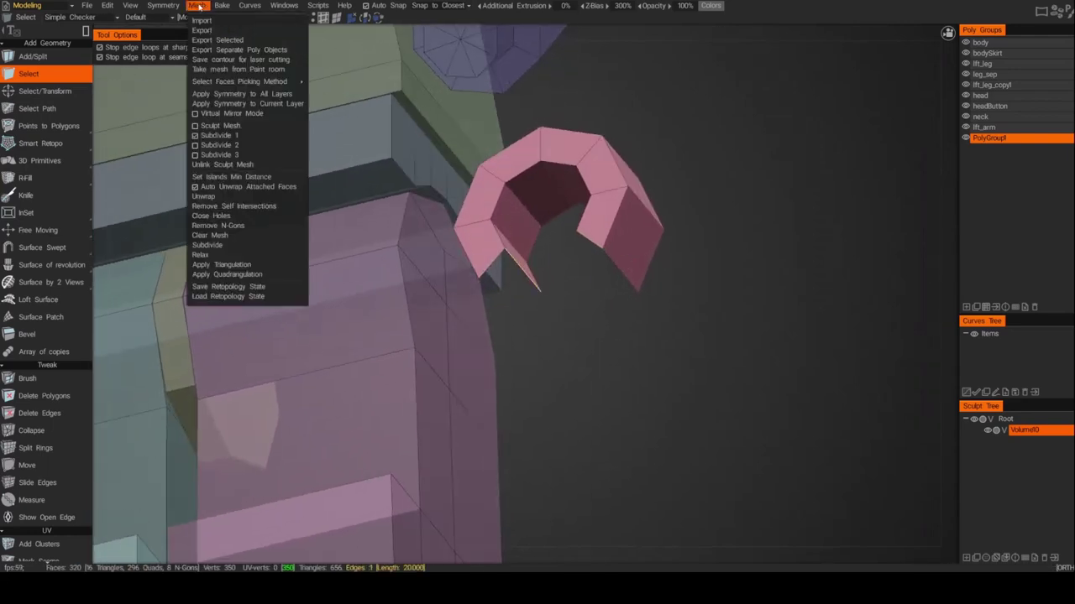
{"action": "left_click", "coordinate": [211, 215]}
{"action": "left_click_drag", "start_coordinate": [588, 353], "coordinate": [594, 393], "text": "alt"}
{"action": "middle_click_drag", "start_coordinate": [593, 392], "coordinate": [601, 354], "text": "alt"}
{"action": "middle_click_drag", "start_coordinate": [588, 309], "coordinate": [574, 347], "text": "alt"}
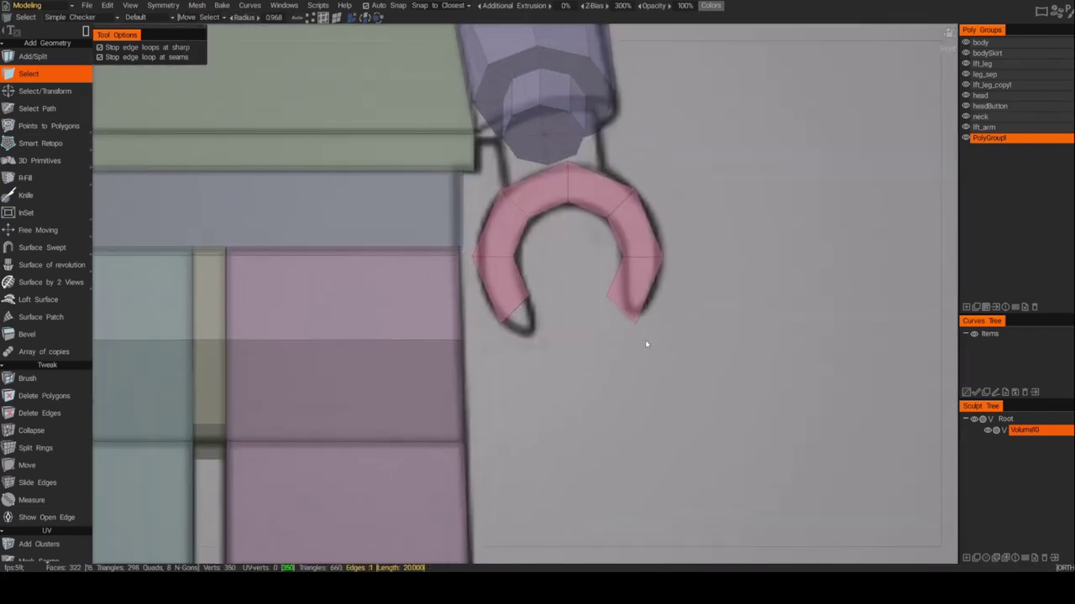
Step: Split the hand's face ring with an edge loop running along the middle of the C shape
{"action": "left_click_drag", "start_coordinate": [661, 353], "coordinate": [532, 359], "text": "alt"}
{"action": "left_click_drag", "start_coordinate": [618, 340], "coordinate": [718, 357], "text": "alt"}
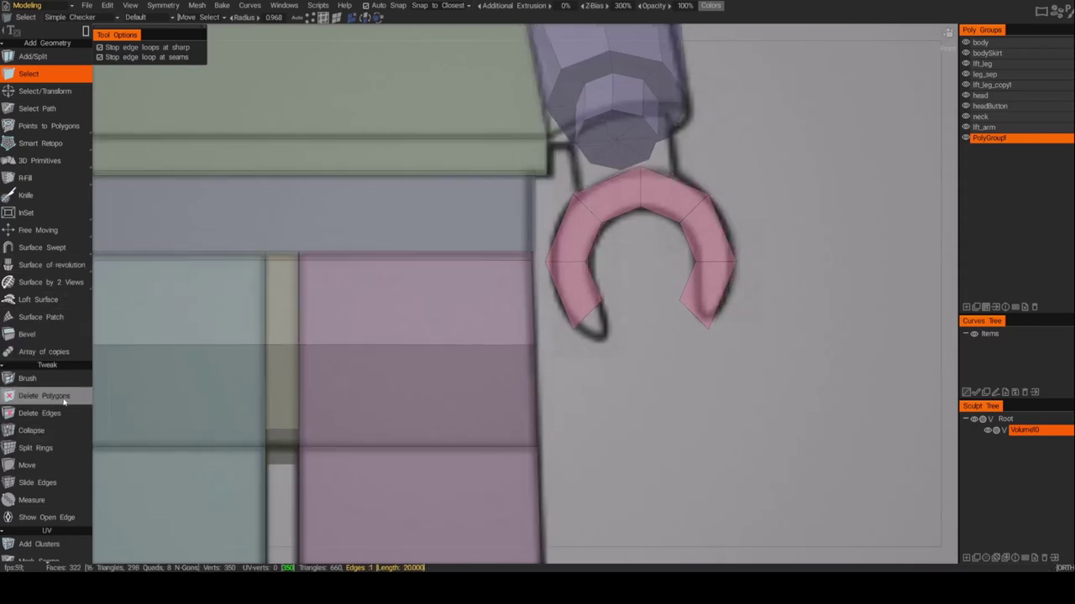
{"action": "left_click", "coordinate": [35, 447]}
{"action": "mouse_move", "coordinate": [706, 398]}
{"action": "left_mouse_down", "text": "alt"}
{"action": "mouse_move", "coordinate": [683, 412]}
{"action": "mouse_move", "coordinate": [515, 412]}
{"action": "mouse_move", "coordinate": [687, 396]}
{"action": "mouse_move", "coordinate": [746, 410]}
{"action": "mouse_move", "coordinate": [695, 417]}
{"action": "left_mouse_up", "text": "alt"}
Step: Move the tip vertices of the finger nearest the leg to the fingertip in the front reference
{"action": "left_click", "coordinate": [46, 91]}
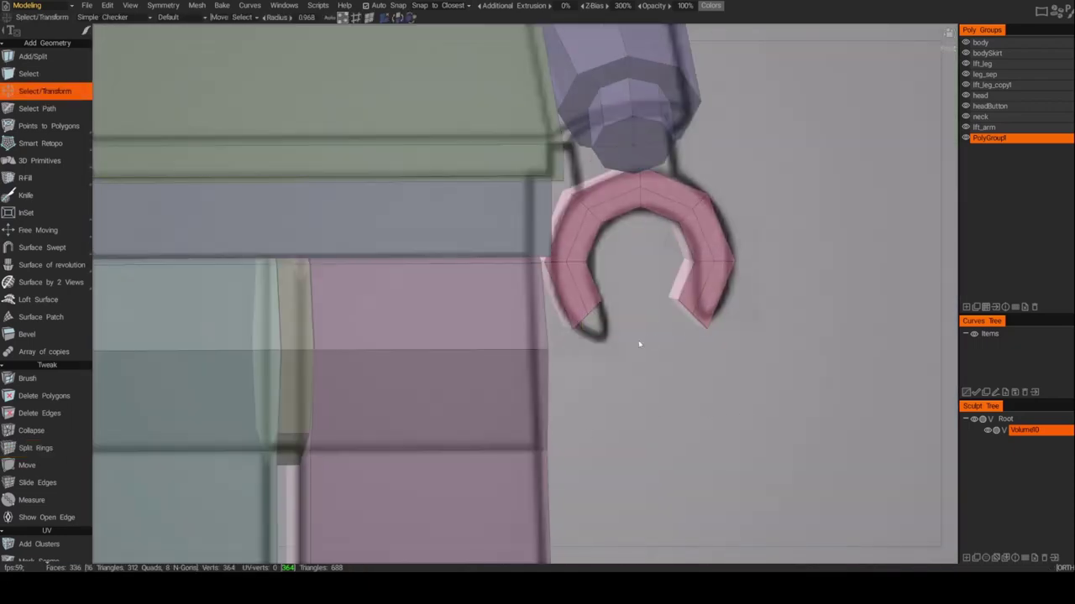
{"action": "left_click", "coordinate": [605, 335]}
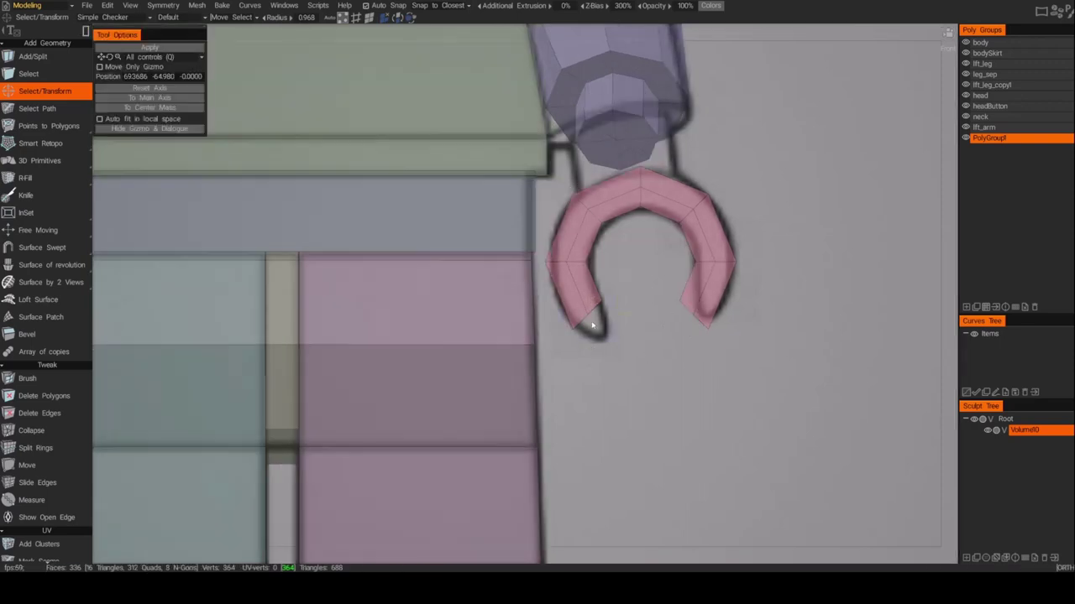
{"action": "left_click", "coordinate": [599, 336], "text": "shift"}
{"action": "left_click_drag", "start_coordinate": [602, 340], "coordinate": [611, 344]}
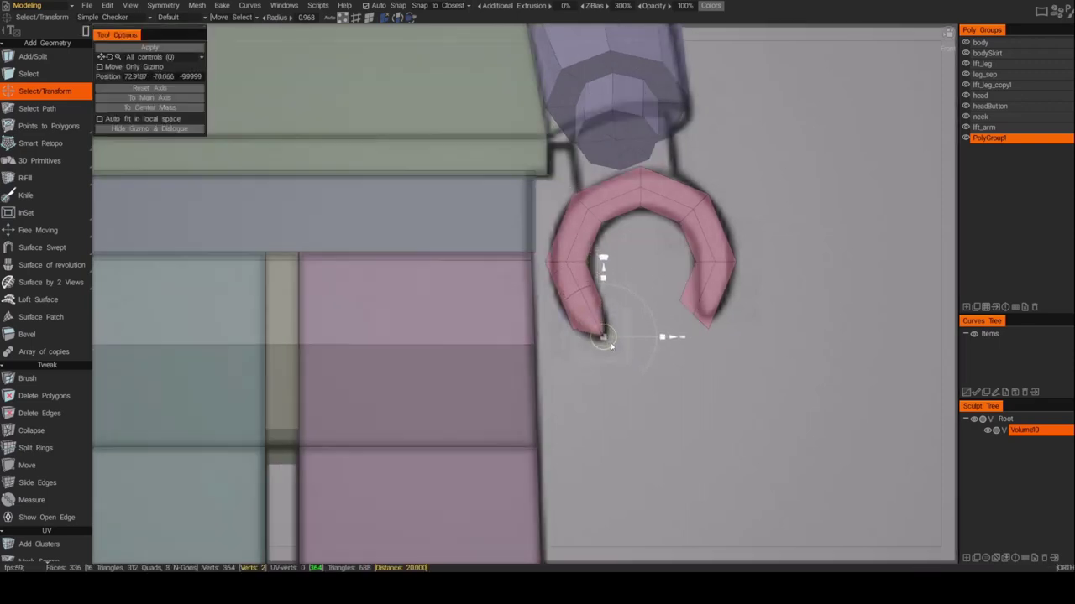
Step: Shape the outer finger's tip and adjust the inside edge of the finger nearest the leg to follow the front outline
{"action": "left_click_drag", "start_coordinate": [660, 284], "coordinate": [759, 356]}
{"action": "left_click_drag", "start_coordinate": [694, 315], "coordinate": [712, 321]}
{"action": "left_click", "coordinate": [762, 365]}
{"action": "left_click_drag", "start_coordinate": [763, 364], "coordinate": [728, 317]}
{"action": "left_click", "coordinate": [636, 299]}
{"action": "left_click_drag", "start_coordinate": [583, 272], "coordinate": [629, 320]}
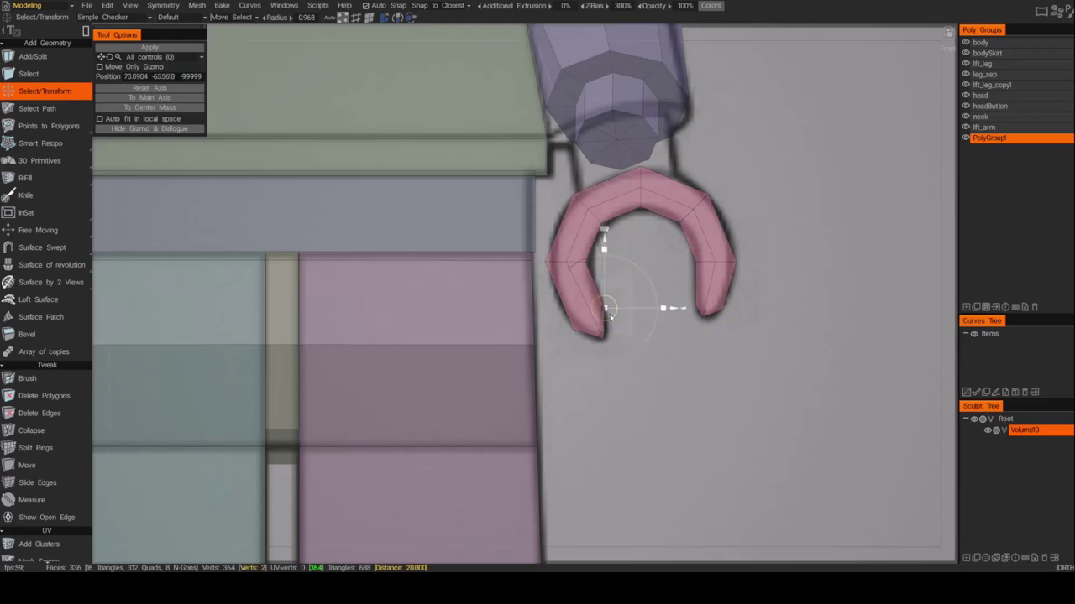
{"action": "left_click", "coordinate": [706, 393]}
Step: Select all the hand's faces and move, rotate and resize them to fit the tilted hand outline in the side reference
{"action": "left_click_drag", "start_coordinate": [707, 392], "coordinate": [588, 404], "text": "alt"}
{"action": "middle_click_drag", "start_coordinate": [683, 391], "coordinate": [596, 382], "text": "alt"}
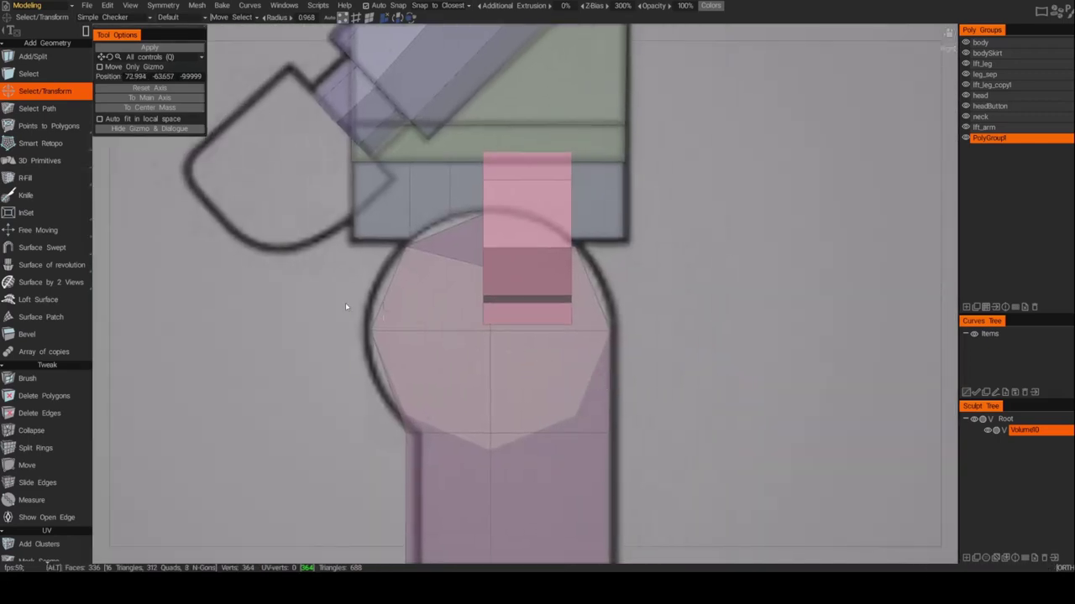
{"action": "middle_click_drag", "start_coordinate": [272, 293], "coordinate": [341, 340], "text": "alt"}
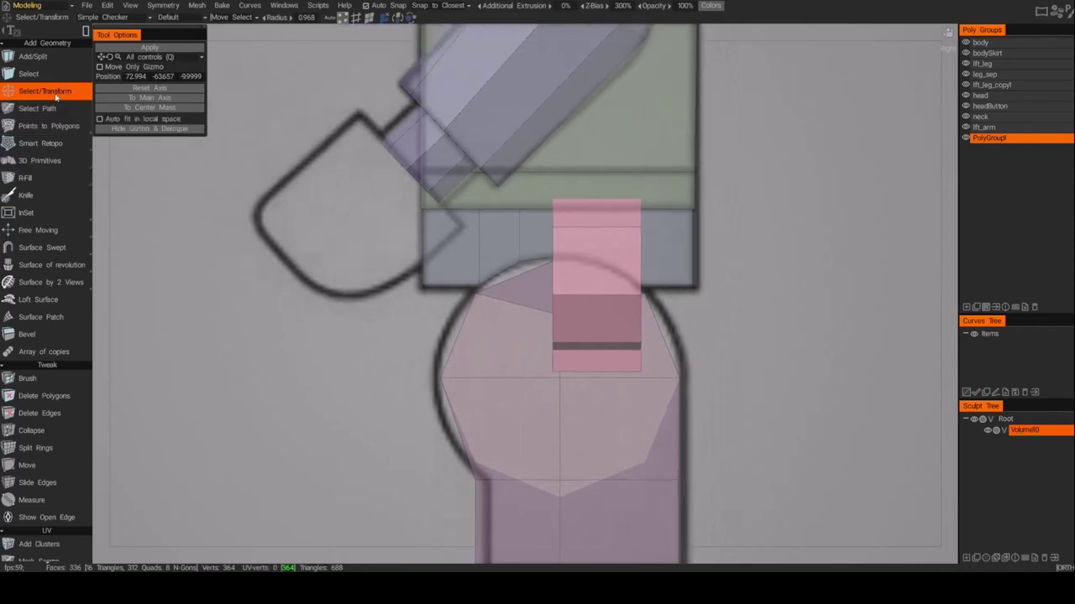
{"action": "left_click", "coordinate": [55, 95]}
{"action": "left_click", "coordinate": [596, 277]}
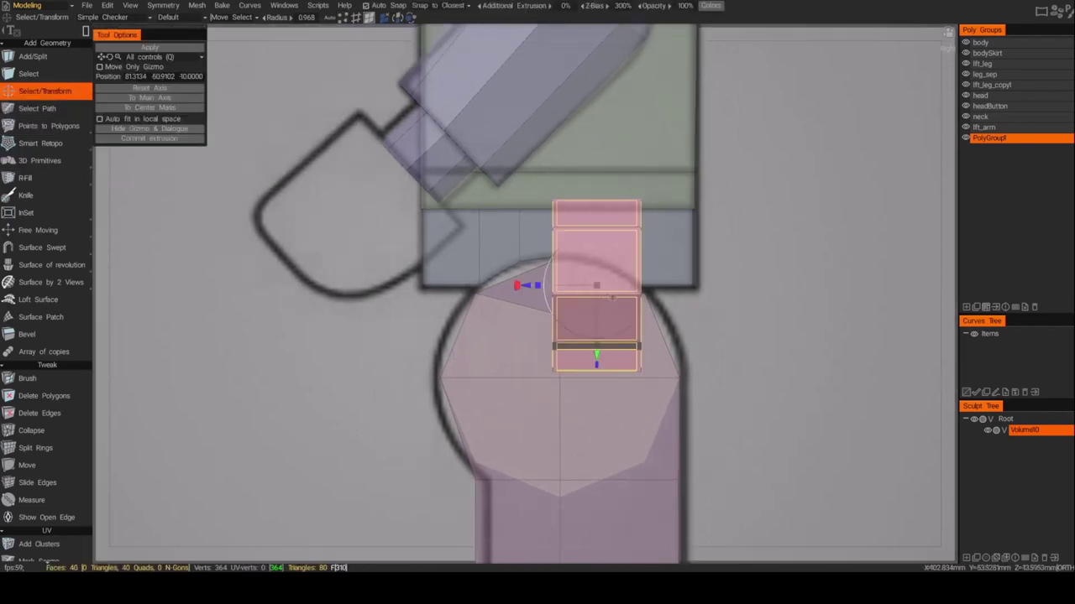
{"action": "left_click_drag", "start_coordinate": [513, 285], "coordinate": [294, 169]}
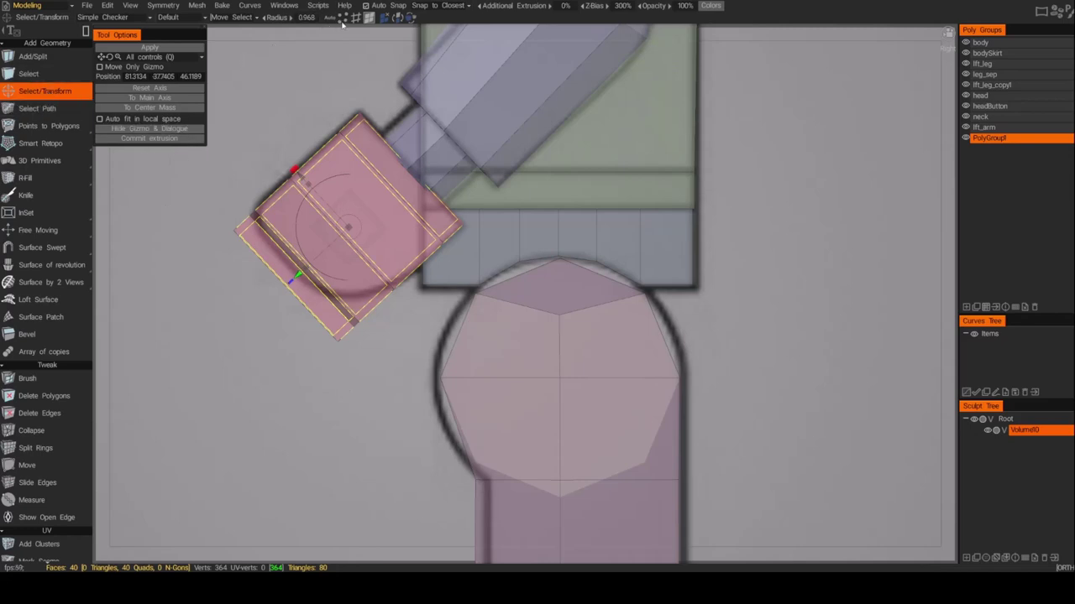
{"action": "key", "text": "Return"}
Step: Pull in the vertices at the hand's lower corner to follow the rounded outline in the side reference
{"action": "left_click_drag", "start_coordinate": [403, 317], "coordinate": [228, 387]}
{"action": "left_click_drag", "start_coordinate": [294, 379], "coordinate": [408, 319]}
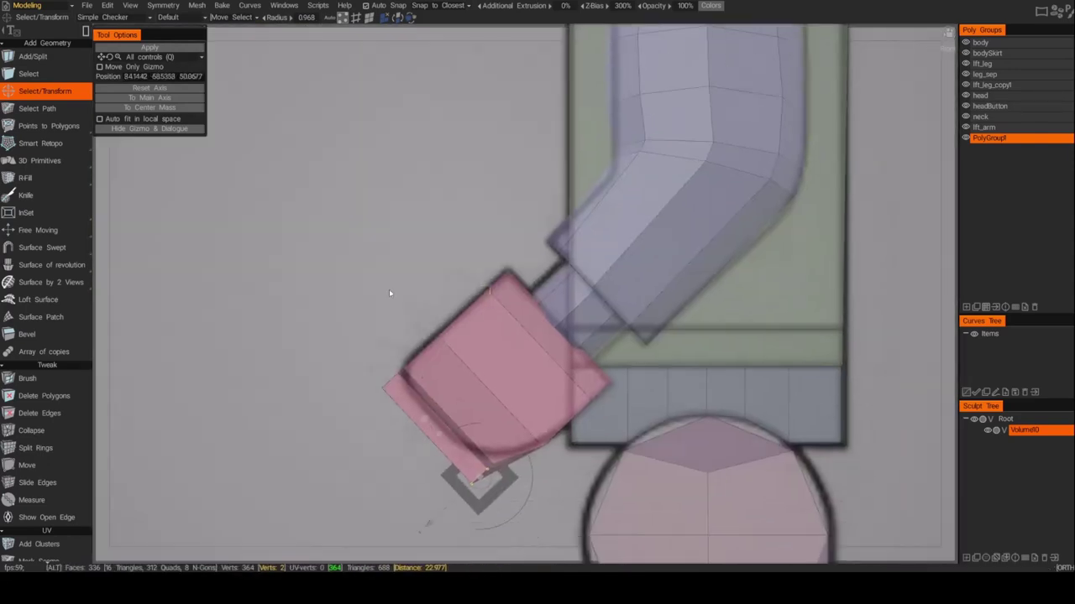
{"action": "left_click_drag", "start_coordinate": [412, 387], "coordinate": [406, 382]}
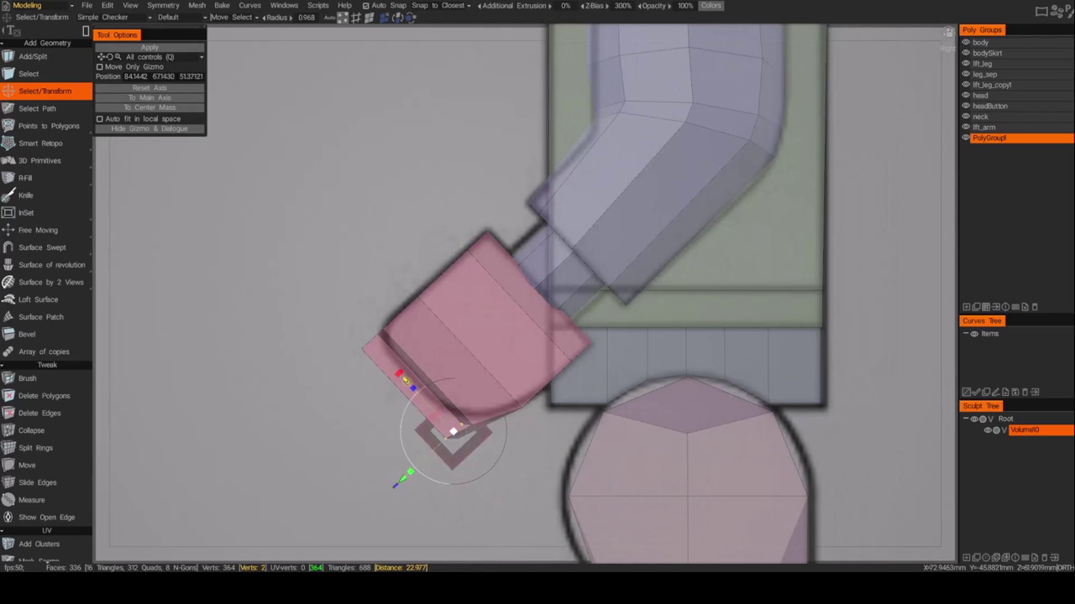
{"action": "left_click_drag", "start_coordinate": [550, 502], "coordinate": [424, 400]}
Step: Examine the hand's shape and alignment from several angles and against the front and side references
{"action": "left_click_drag", "start_coordinate": [481, 421], "coordinate": [601, 356], "text": "alt"}
{"action": "scroll", "coordinate": [703, 348], "scroll_direction": "down", "scroll_amount": 5}
{"action": "scroll", "coordinate": [601, 355], "scroll_direction": "up", "scroll_amount": 5}
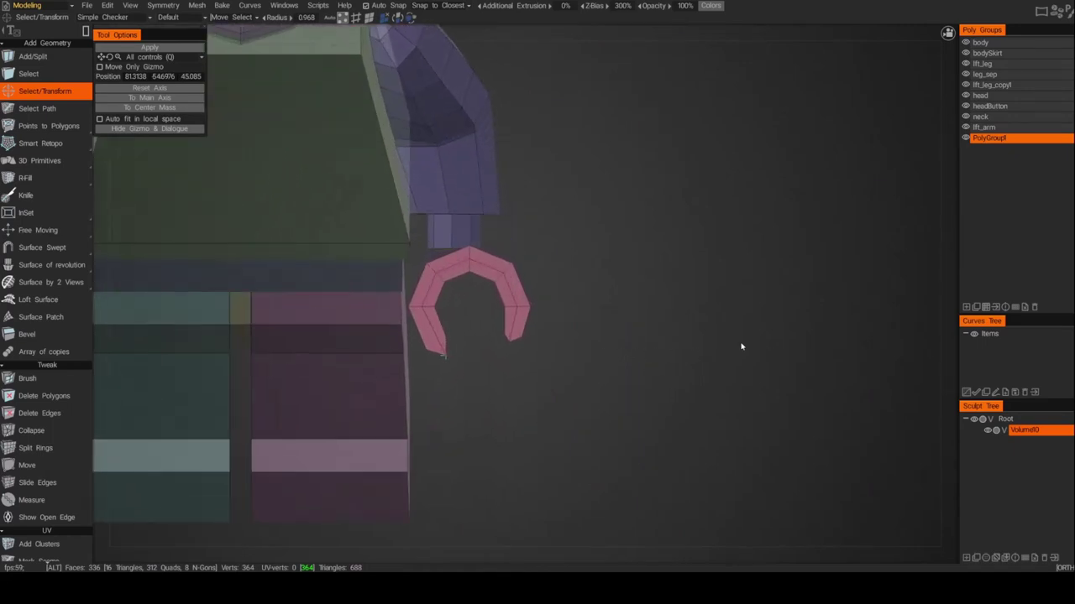
{"action": "left_click_drag", "start_coordinate": [640, 292], "coordinate": [749, 345], "text": "alt"}
{"action": "middle_click_drag", "start_coordinate": [712, 350], "coordinate": [672, 359], "text": "alt"}
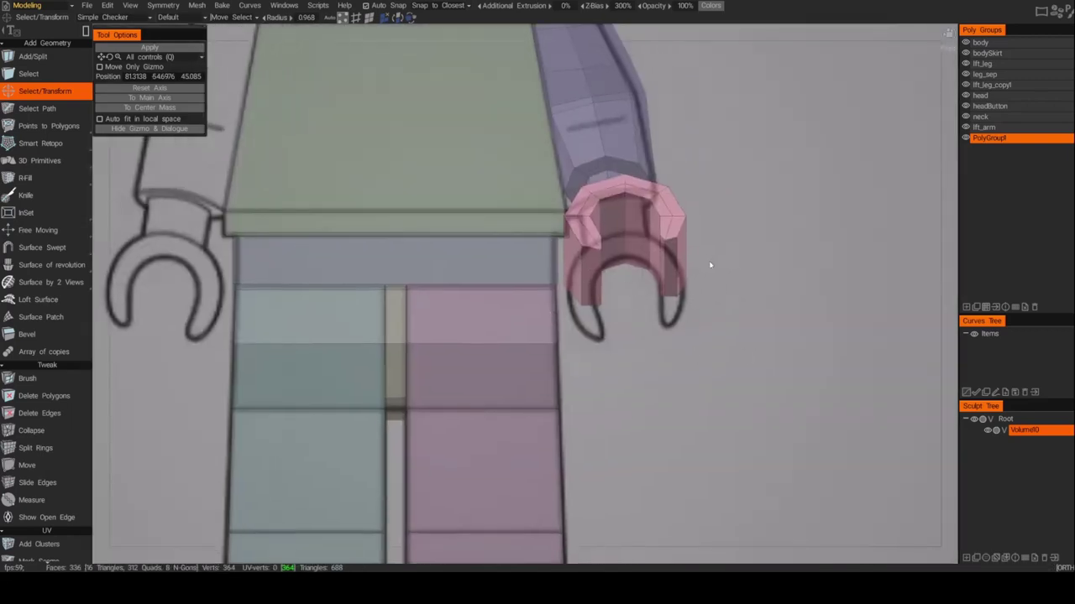
{"action": "left_click_drag", "start_coordinate": [711, 283], "coordinate": [592, 336], "text": "alt+shift"}
{"action": "mouse_move", "coordinate": [595, 339]}
{"action": "left_mouse_down", "text": "alt+shift"}
{"action": "mouse_move", "coordinate": [615, 345]}
{"action": "mouse_move", "coordinate": [607, 350]}
{"action": "left_mouse_up", "text": "alt+shift"}
{"action": "middle_click_drag", "start_coordinate": [619, 365], "coordinate": [538, 357]}
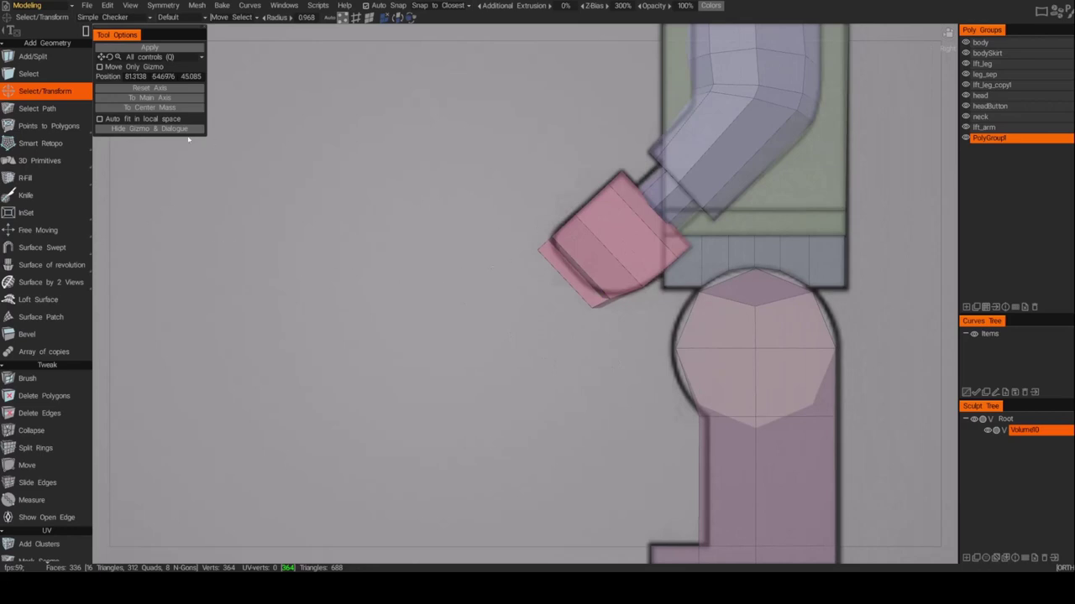
Step: Select all the hand's faces and scale and move them to fit inside the hand outline in the side reference
{"action": "left_click", "coordinate": [977, 309]}
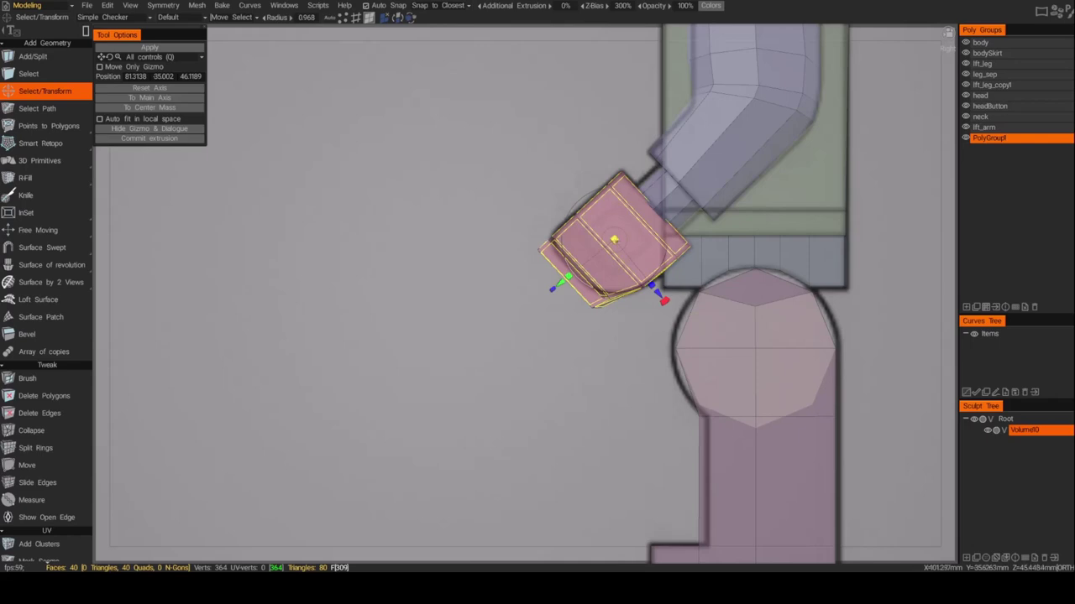
{"action": "left_click_drag", "start_coordinate": [617, 241], "coordinate": [606, 243]}
{"action": "left_click_drag", "start_coordinate": [562, 284], "coordinate": [568, 279]}
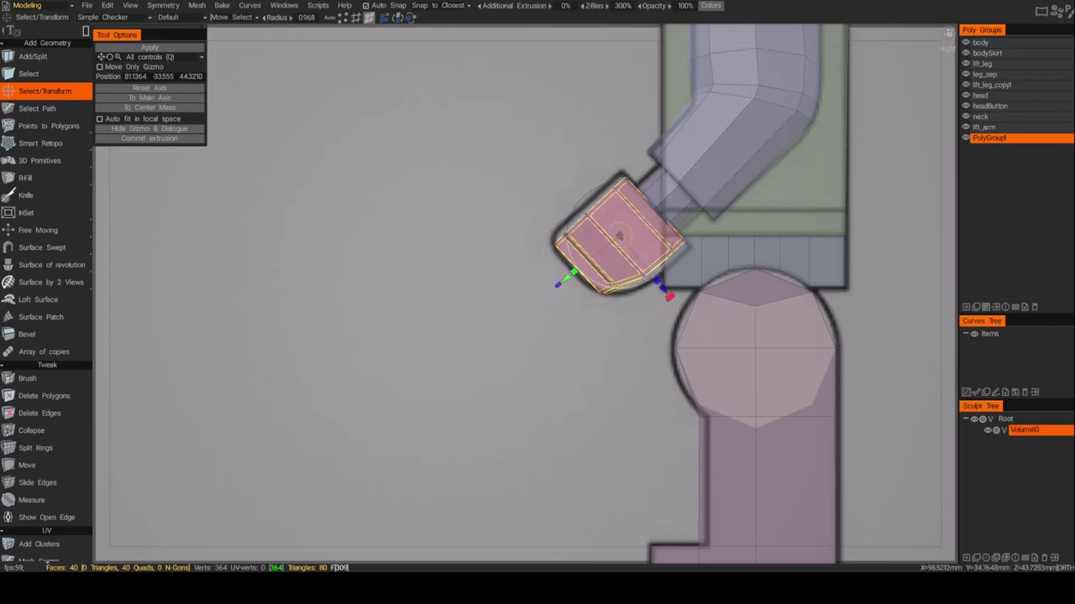
{"action": "left_click_drag", "start_coordinate": [621, 236], "coordinate": [624, 236]}
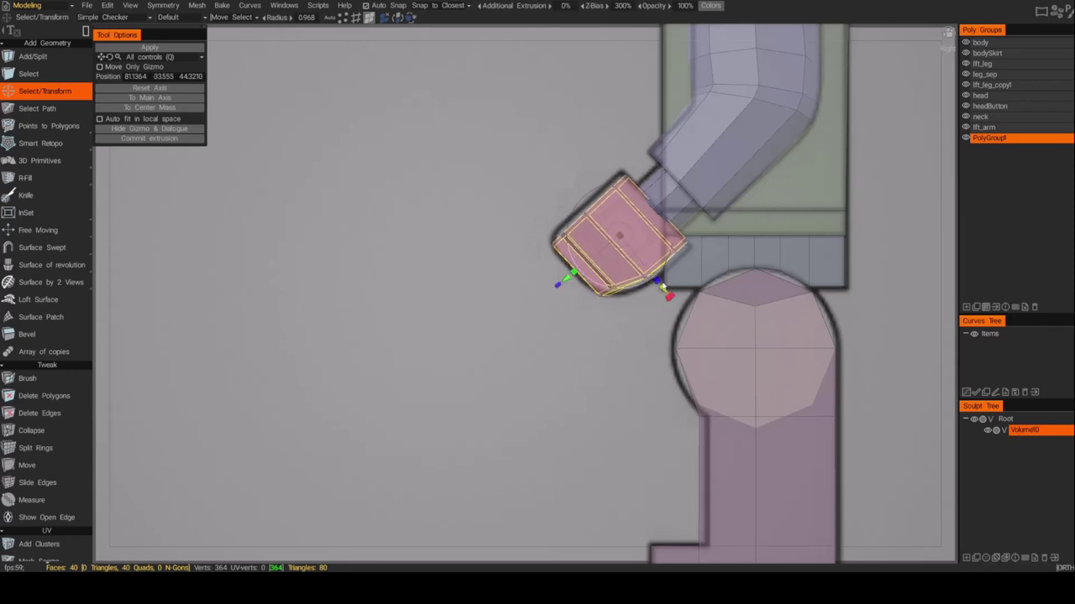
{"action": "left_click_drag", "start_coordinate": [660, 285], "coordinate": [662, 288]}
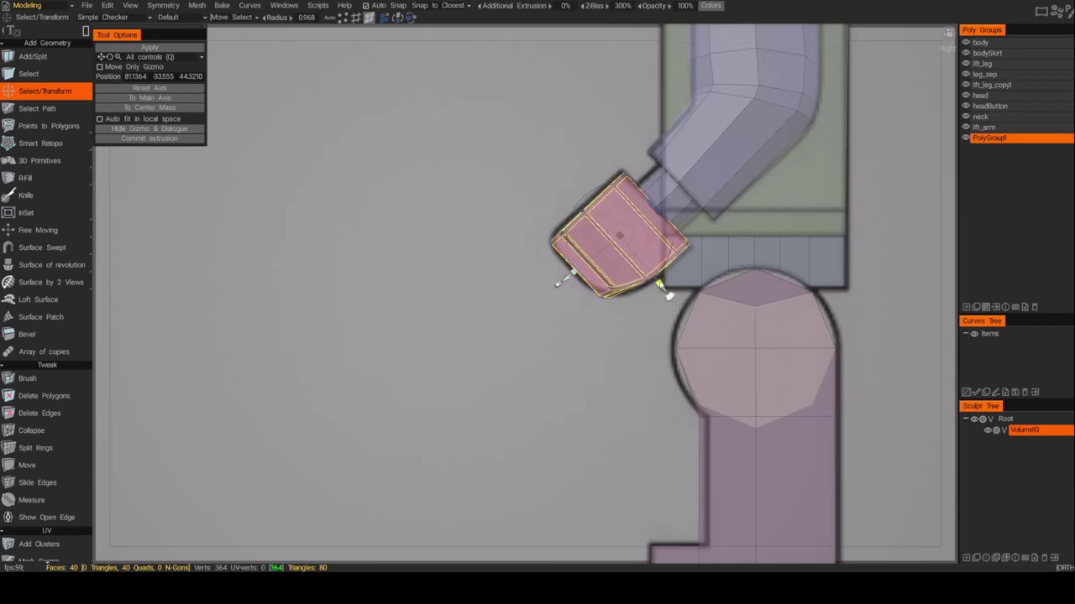
Step: Shift and rotate the hand so that it lines up with the wrist at the end of the arm
{"action": "left_click_drag", "start_coordinate": [528, 337], "coordinate": [712, 322], "text": "alt"}
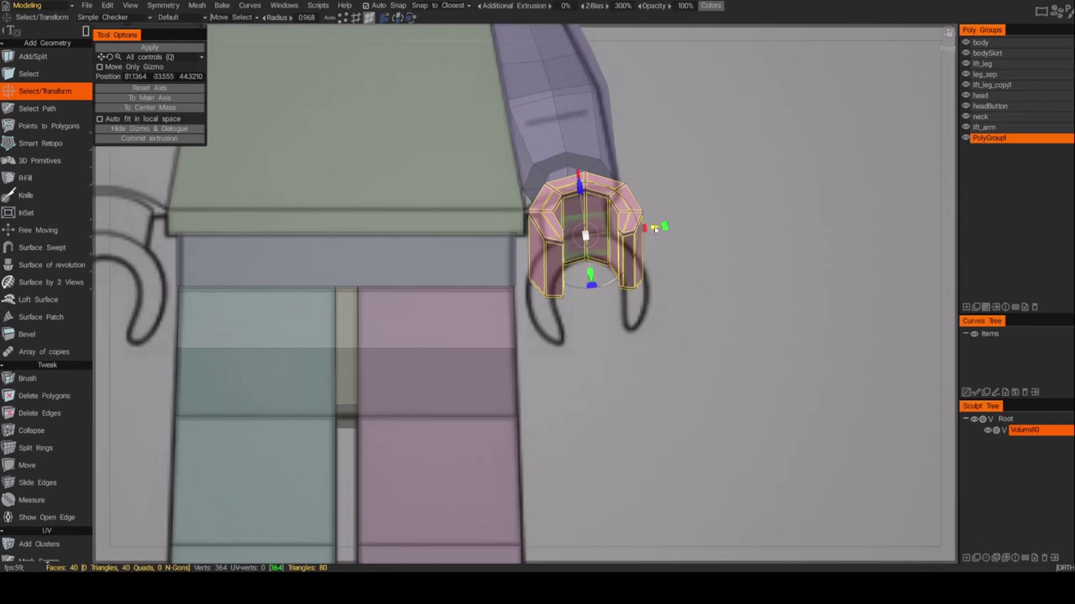
{"action": "left_click_drag", "start_coordinate": [702, 289], "coordinate": [709, 361], "text": "alt"}
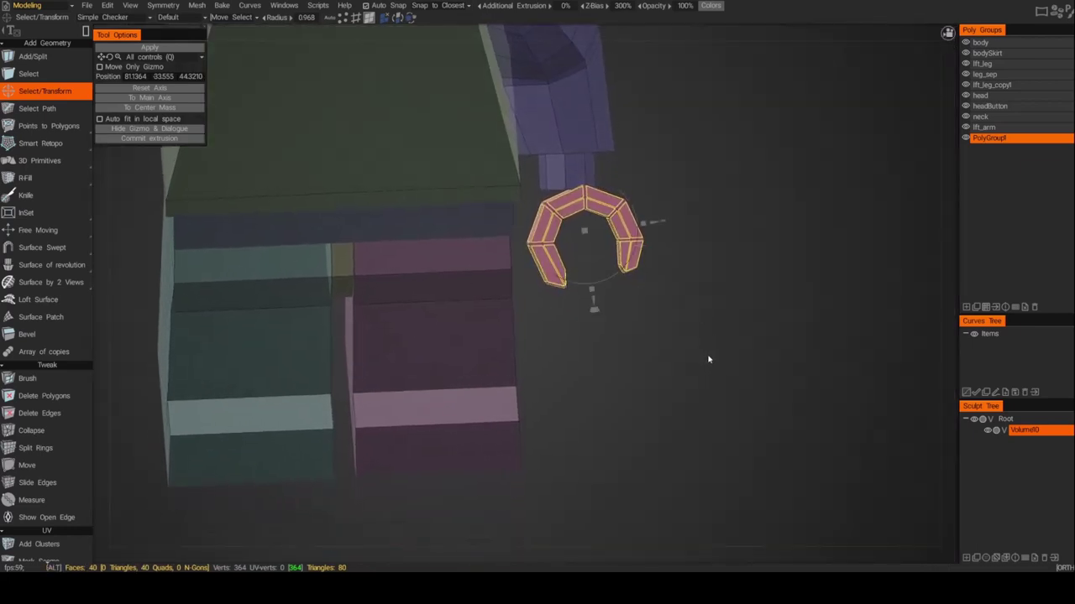
{"action": "left_click_drag", "start_coordinate": [669, 304], "coordinate": [656, 310], "text": "alt"}
{"action": "left_click_drag", "start_coordinate": [591, 309], "coordinate": [556, 312]}
{"action": "left_click_drag", "start_coordinate": [651, 250], "coordinate": [639, 246]}
{"action": "left_click_drag", "start_coordinate": [550, 294], "coordinate": [845, 244]}
Step: Rename the hand's poly group lft_grip and clear the face selection
{"action": "left_click", "coordinate": [990, 141]}
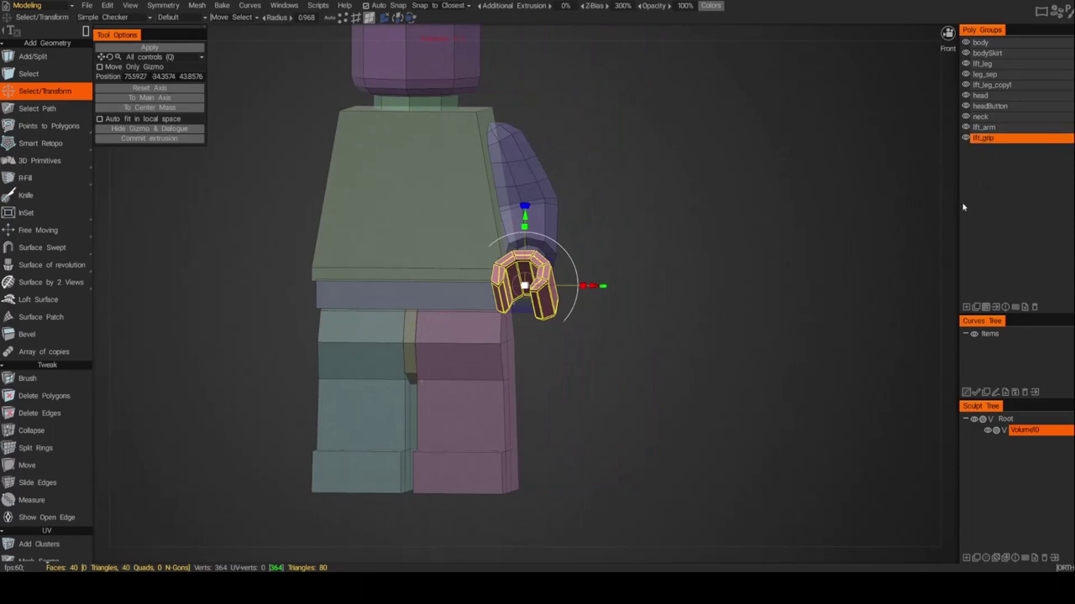
{"action": "left_click_drag", "start_coordinate": [706, 285], "coordinate": [667, 285], "text": "alt+shift"}
{"action": "right_click_drag", "start_coordinate": [667, 285], "coordinate": [660, 282], "text": "alt"}
{"action": "middle_click_drag", "start_coordinate": [660, 281], "coordinate": [734, 275], "text": "alt"}
{"action": "left_click", "coordinate": [692, 274]}
{"action": "left_click_drag", "start_coordinate": [691, 273], "coordinate": [720, 277], "text": "alt"}
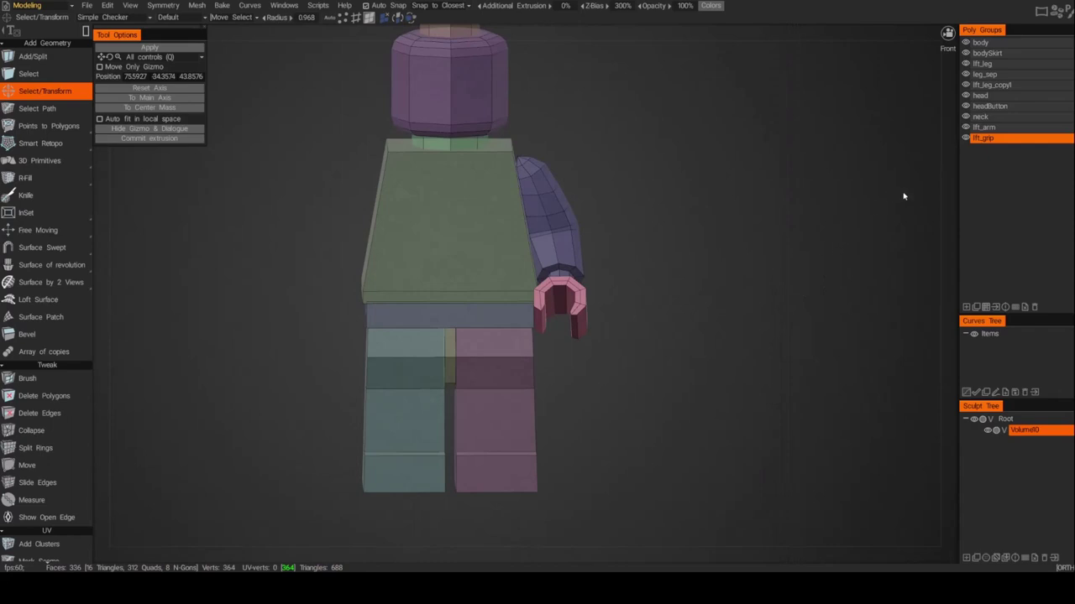
Step: Make the lft_arm poly group active and turn on symmetry across the X axis
{"action": "left_click", "coordinate": [994, 128]}
{"action": "left_click", "coordinate": [999, 137]}
{"action": "left_click", "coordinate": [995, 128]}
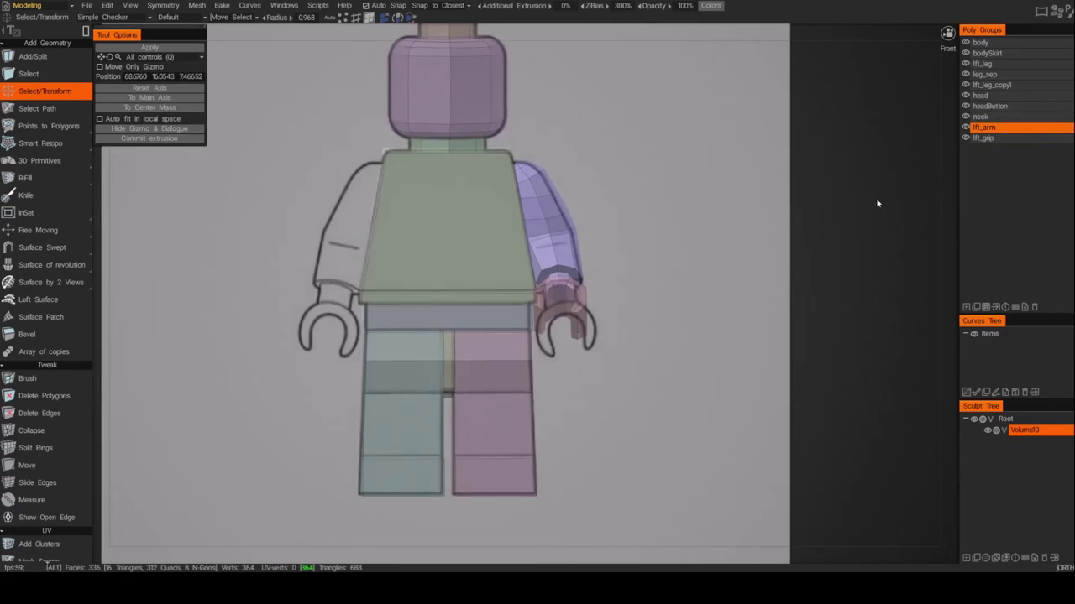
{"action": "middle_click_drag", "start_coordinate": [769, 221], "coordinate": [772, 225], "text": "alt"}
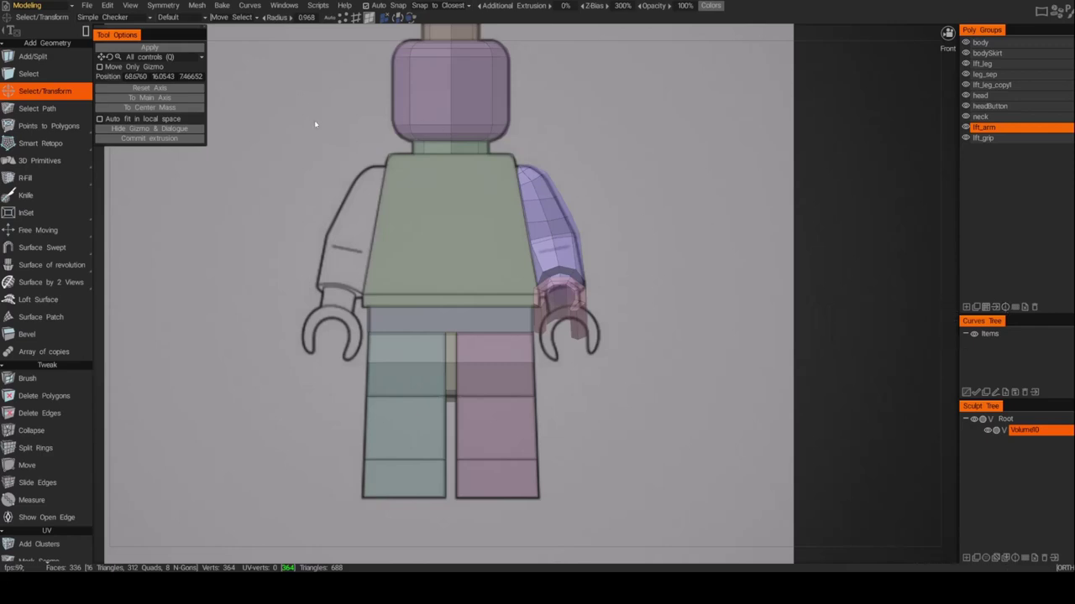
{"action": "left_click", "coordinate": [164, 6]}
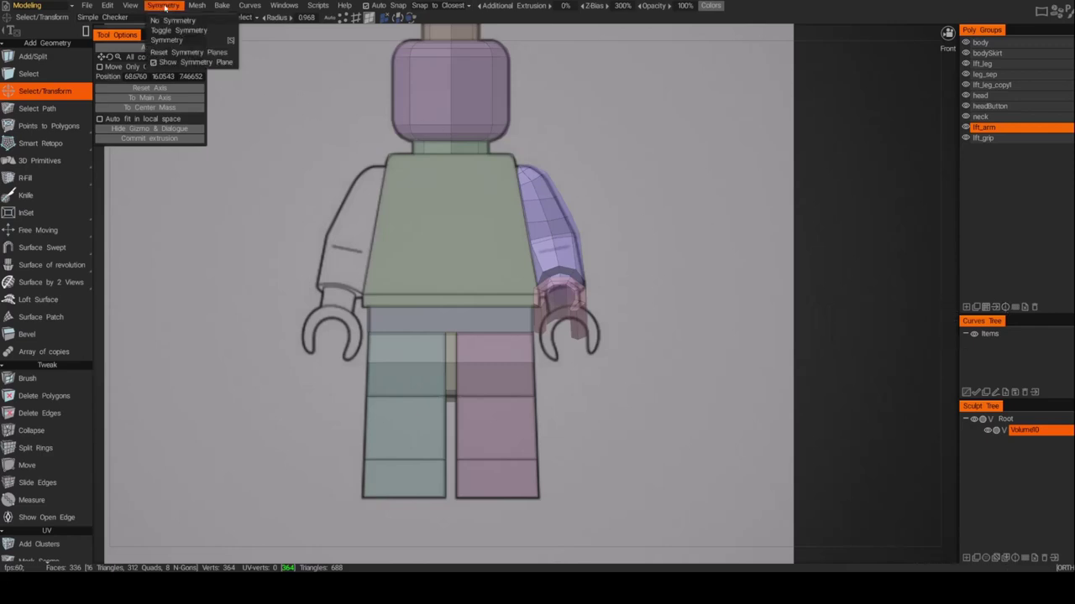
{"action": "left_click", "coordinate": [175, 41]}
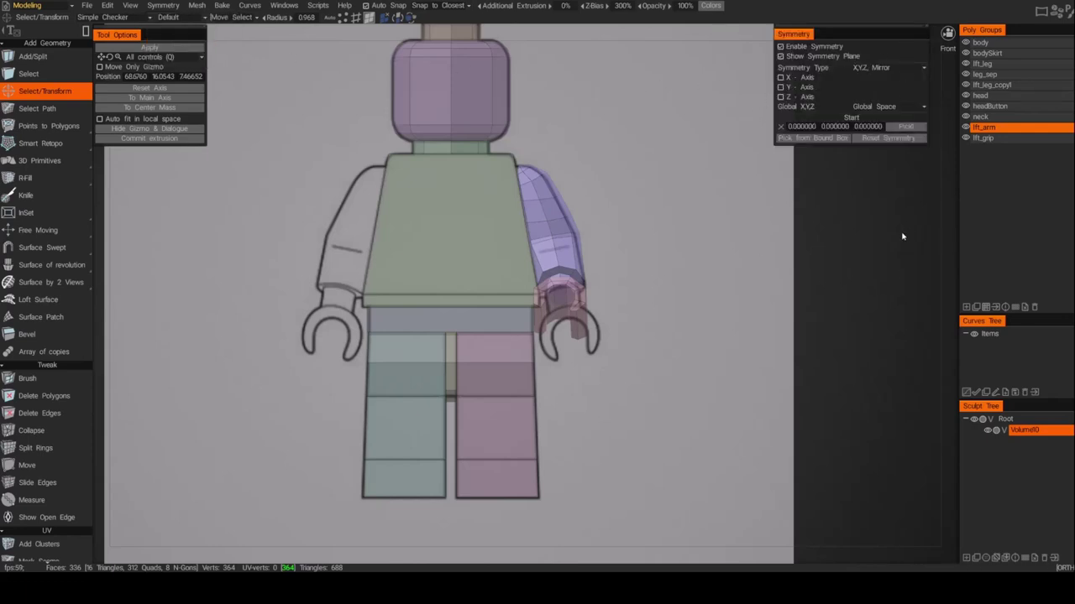
{"action": "left_click", "coordinate": [782, 78]}
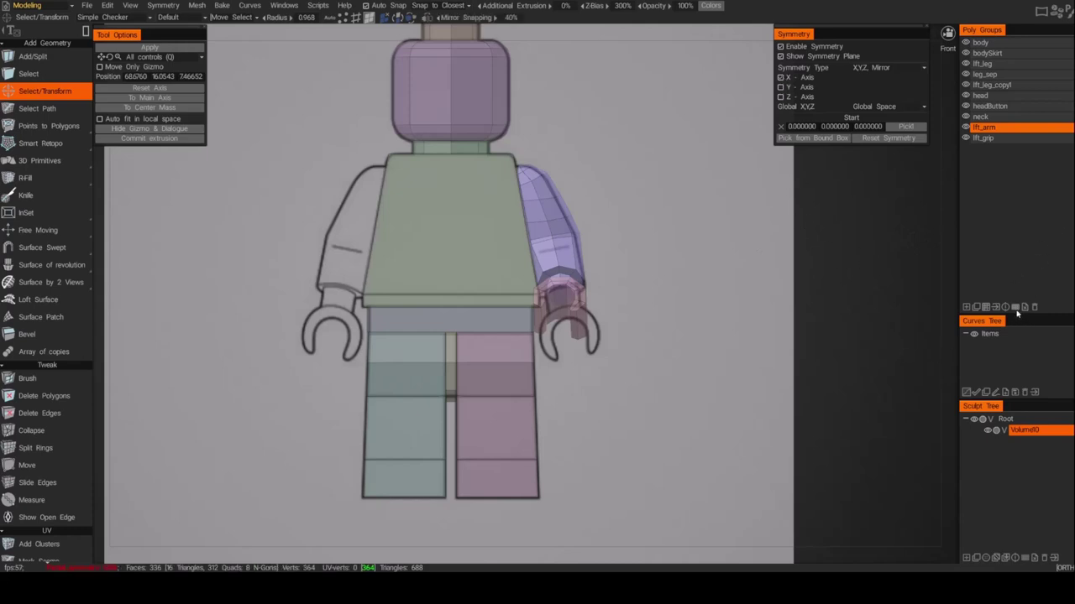
Step: Make a symmetrical copy of the lft_arm poly group on the other side of the body
{"action": "left_click", "coordinate": [986, 127]}
{"action": "left_click", "coordinate": [986, 307]}
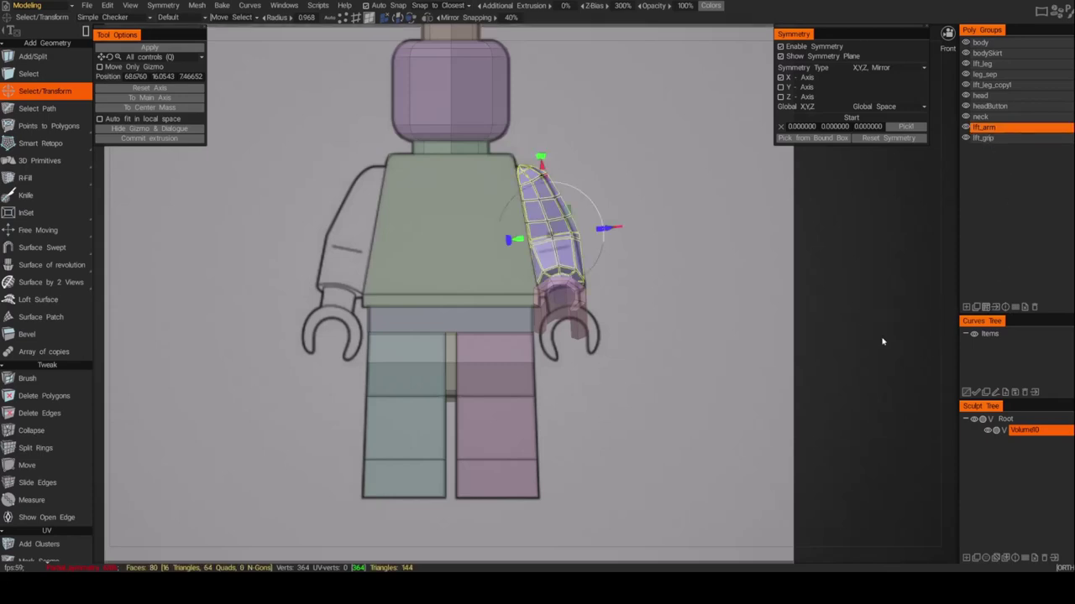
{"action": "left_click", "coordinate": [1006, 310]}
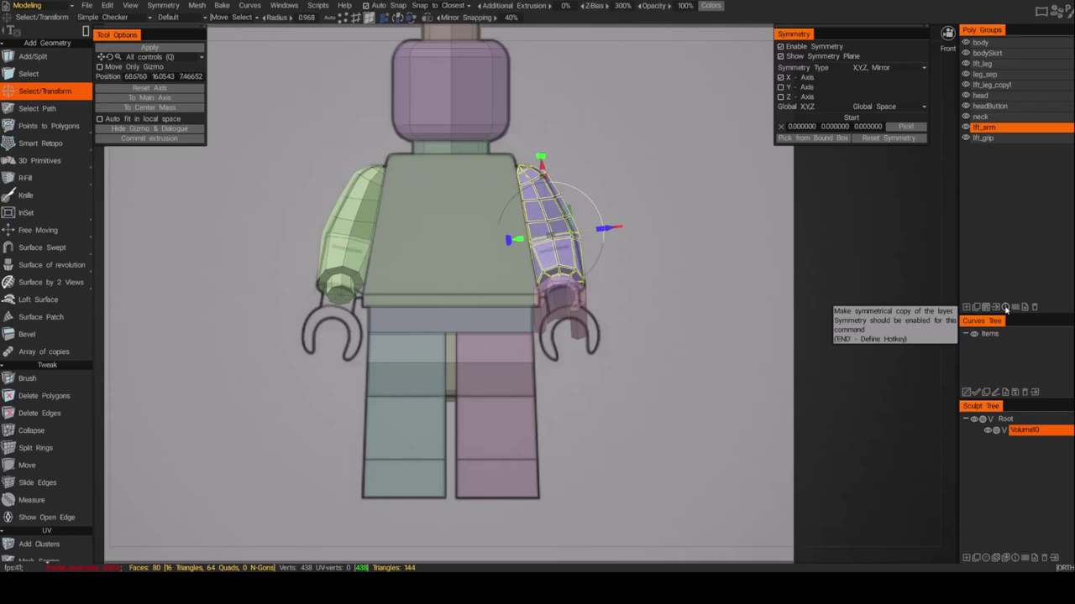
{"action": "left_click", "coordinate": [999, 128]}
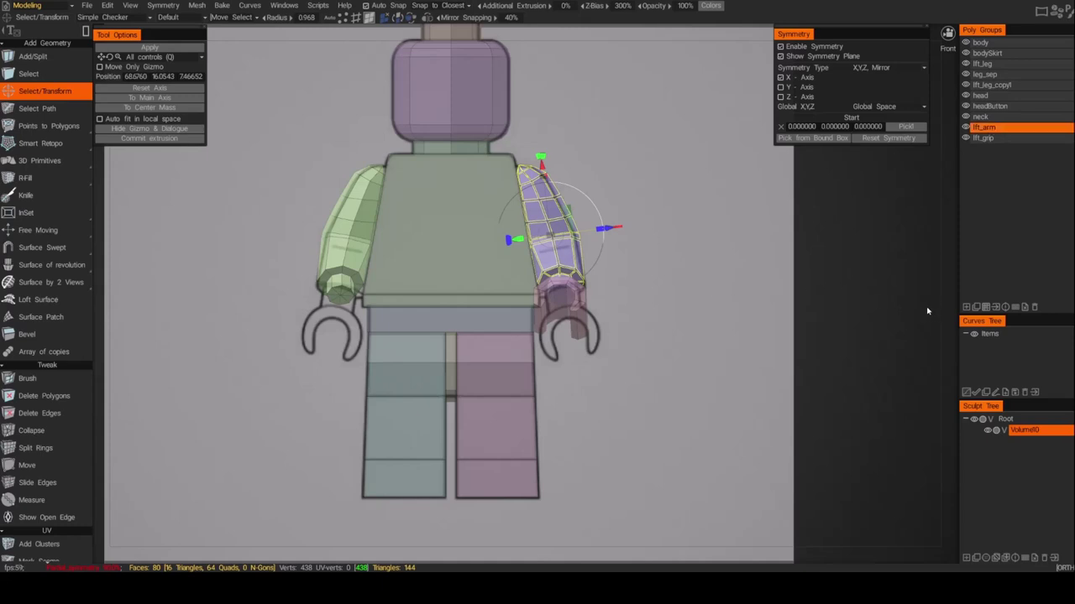
Step: Make a symmetrical copy of the lft_grip poly group and view both hands against the front reference
{"action": "left_click", "coordinate": [981, 138]}
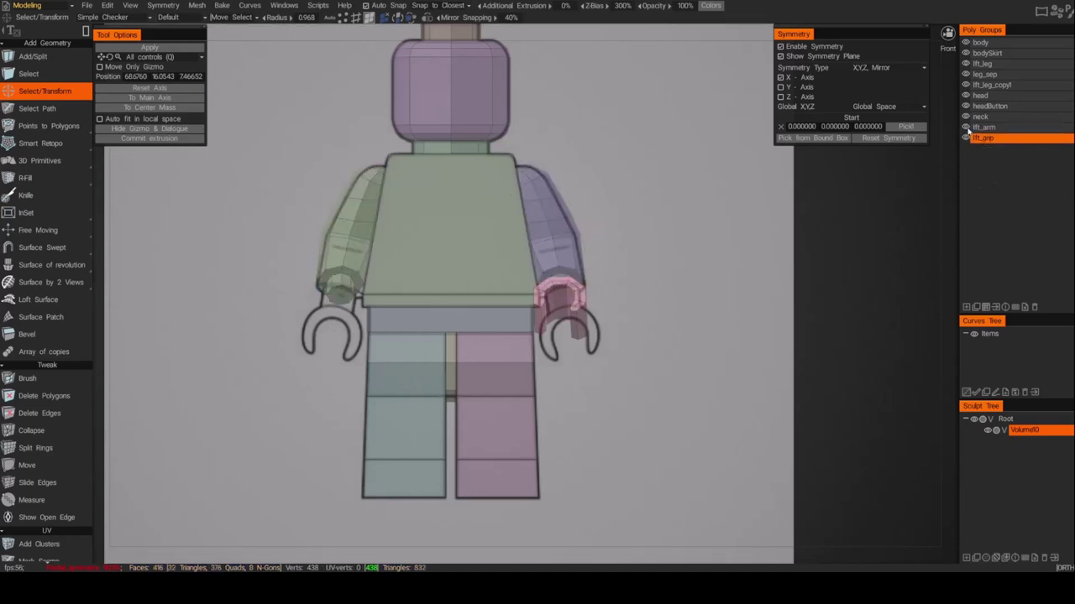
{"action": "left_click", "coordinate": [965, 127]}
{"action": "left_click", "coordinate": [965, 127]}
{"action": "mouse_move", "coordinate": [684, 307]}
{"action": "left_mouse_down", "text": "alt"}
{"action": "mouse_move", "coordinate": [827, 320]}
{"action": "mouse_move", "coordinate": [638, 314]}
{"action": "mouse_move", "coordinate": [692, 314]}
{"action": "left_mouse_up", "text": "alt"}
{"action": "middle_click_drag", "start_coordinate": [731, 308], "coordinate": [720, 340], "text": "alt"}
{"action": "left_click_drag", "start_coordinate": [720, 340], "coordinate": [678, 336], "text": "alt"}
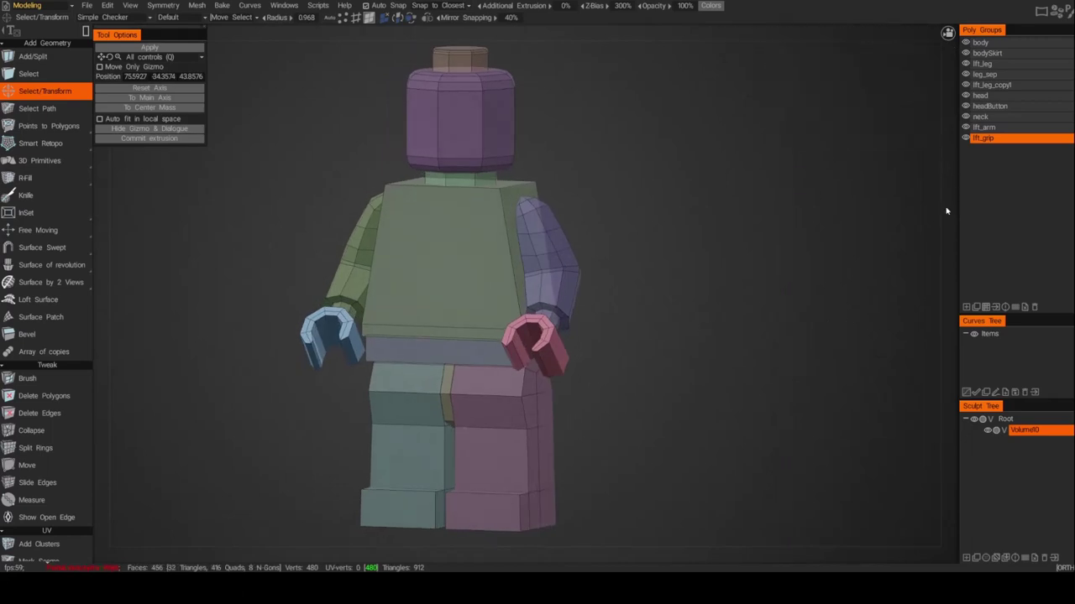
{"action": "left_click_drag", "start_coordinate": [768, 228], "coordinate": [741, 252], "text": "alt"}
{"action": "left_click_drag", "start_coordinate": [293, 137], "coordinate": [305, 122], "text": "alt"}
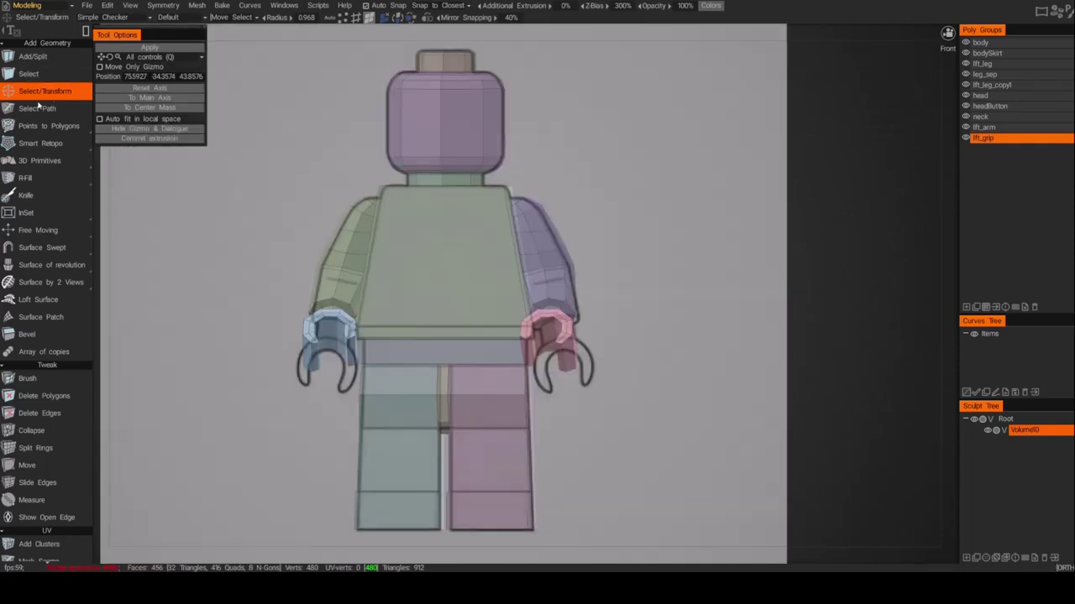
Step: Activate the Split Rings tool and hide the reference images, collapsing their placement dialog and moving it clear of the figure
{"action": "left_click", "coordinate": [50, 448]}
{"action": "middle_click_drag", "start_coordinate": [630, 480], "coordinate": [592, 433], "text": "alt"}
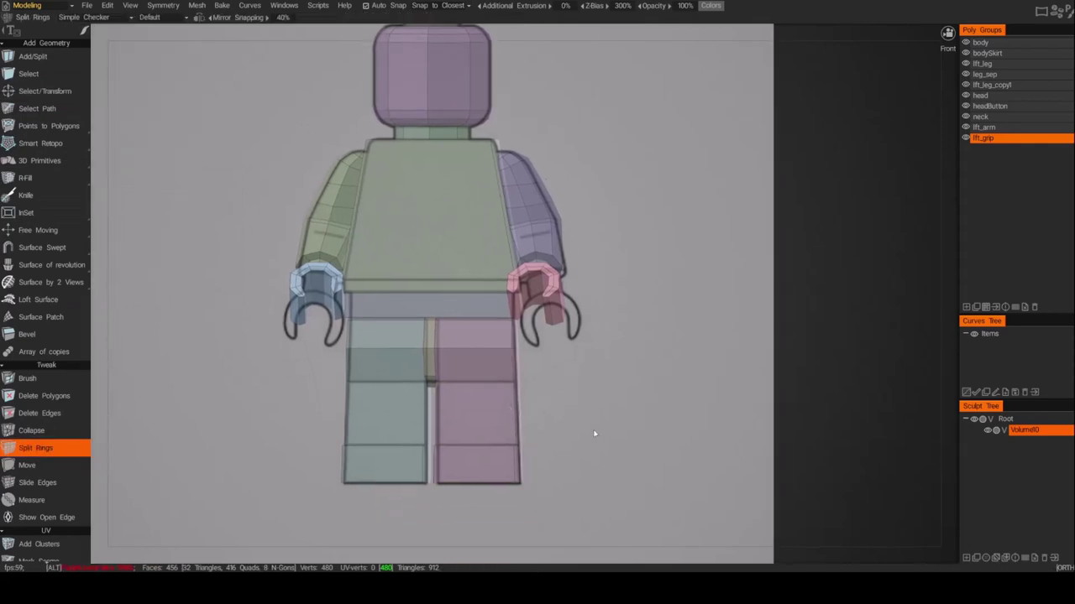
{"action": "scroll", "coordinate": [606, 433], "scroll_direction": "down", "scroll_amount": 2}
{"action": "mouse_move", "coordinate": [622, 430]}
{"action": "left_mouse_down", "text": "alt"}
{"action": "mouse_move", "coordinate": [576, 434]}
{"action": "mouse_move", "coordinate": [611, 429]}
{"action": "left_mouse_up", "text": "alt"}
{"action": "key", "text": "alt"}
{"action": "mouse_move", "coordinate": [645, 362]}
{"action": "left_mouse_down", "text": "alt"}
{"action": "mouse_move", "coordinate": [646, 384]}
{"action": "mouse_move", "coordinate": [636, 383]}
{"action": "mouse_move", "coordinate": [635, 368]}
{"action": "mouse_move", "coordinate": [650, 365]}
{"action": "mouse_move", "coordinate": [643, 377]}
{"action": "left_mouse_up", "text": "alt"}
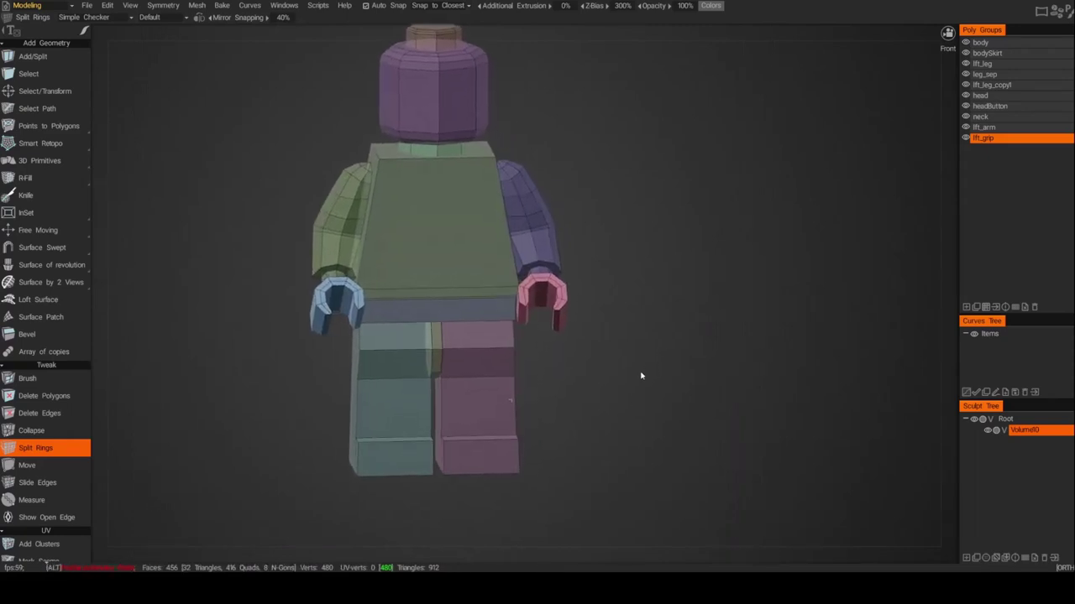
{"action": "left_click", "coordinate": [947, 34]}
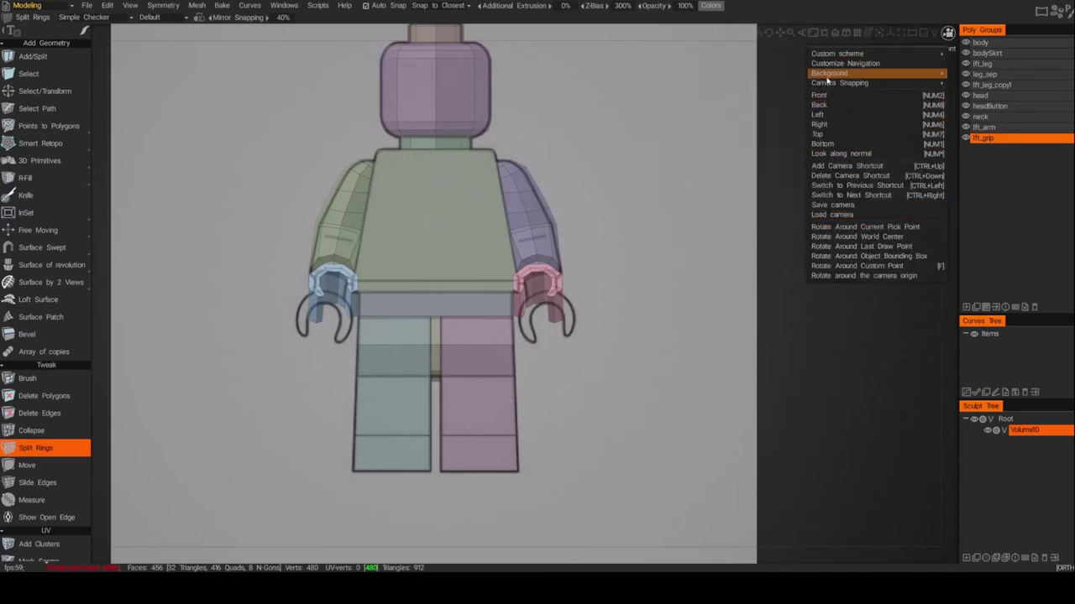
{"action": "mouse_move", "coordinate": [829, 73]}
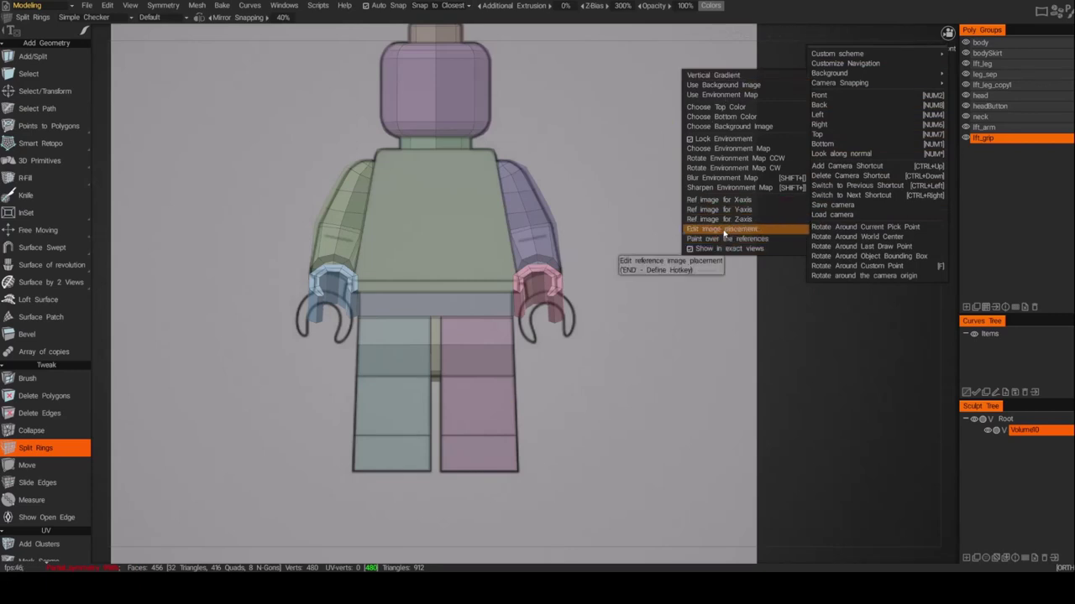
{"action": "left_click", "coordinate": [722, 230]}
{"action": "left_click", "coordinate": [427, 67]}
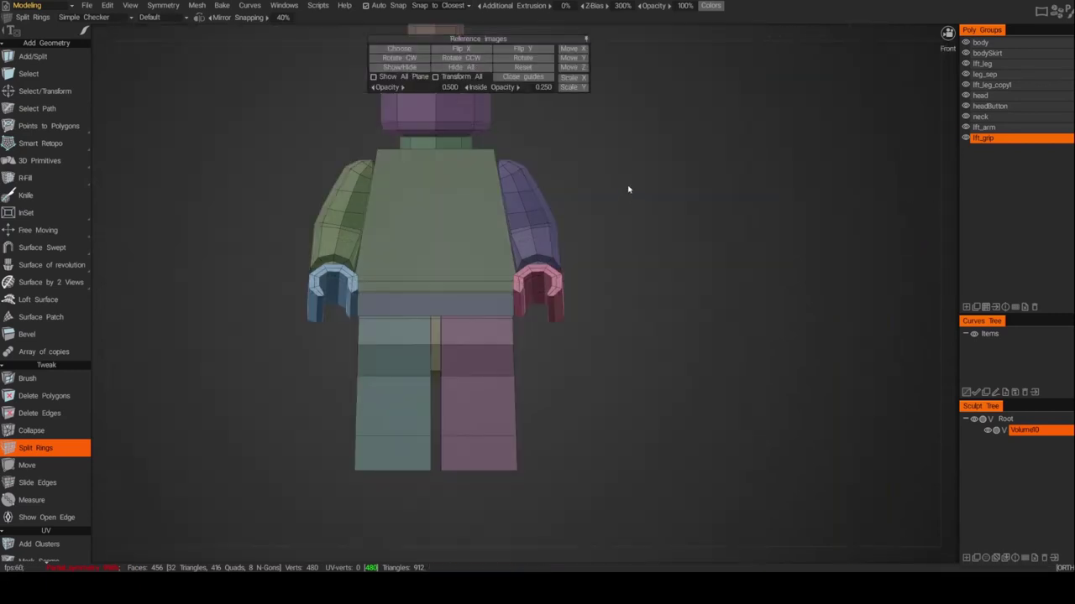
{"action": "left_click", "coordinate": [586, 39]}
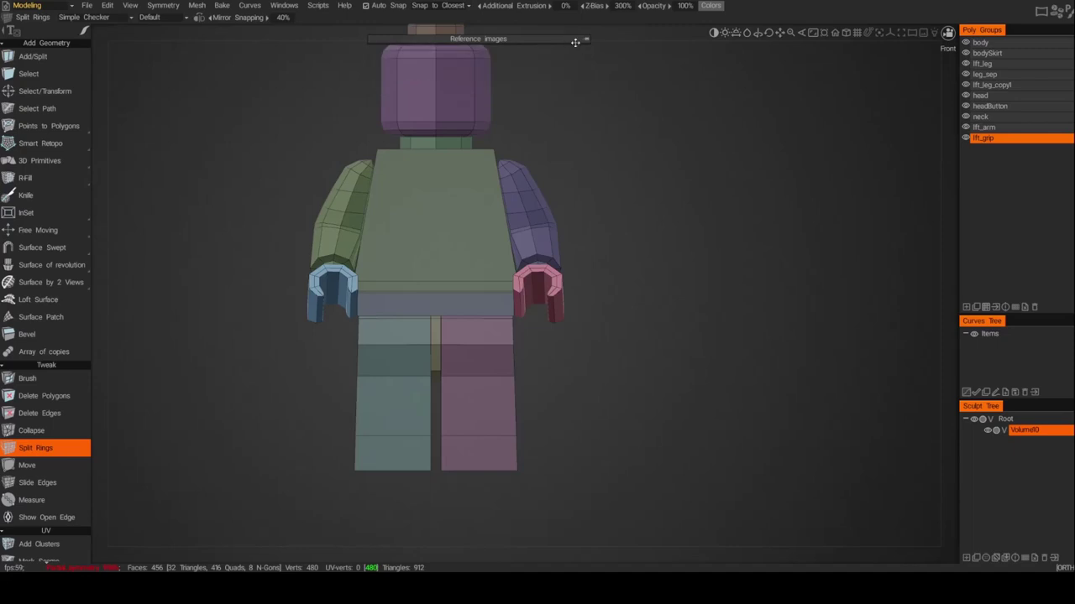
{"action": "left_click_drag", "start_coordinate": [478, 40], "coordinate": [692, 60]}
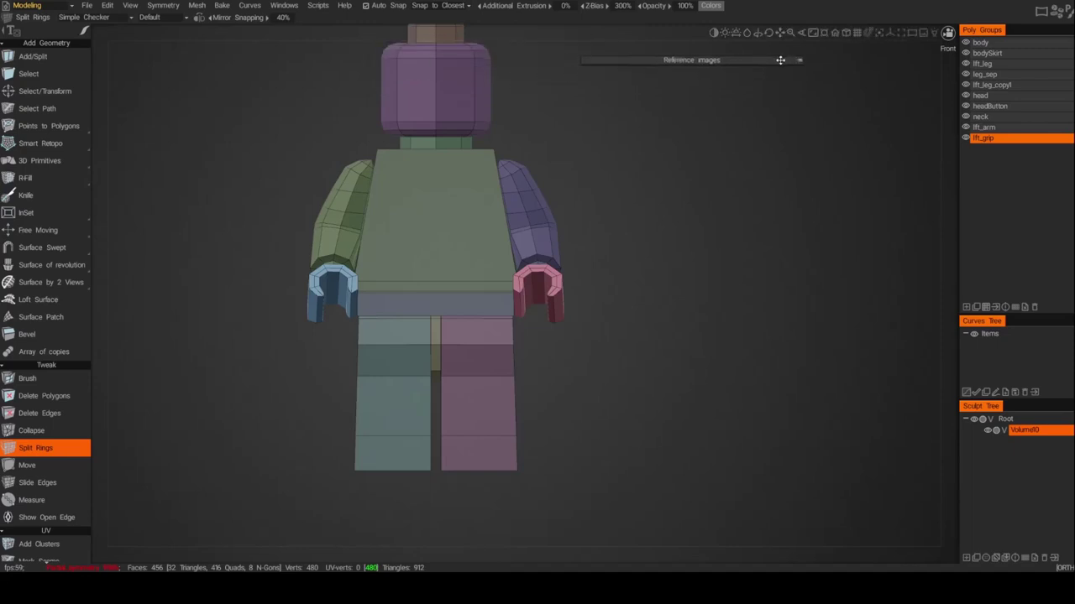
Step: Add edge loops with Split Rings close to the inner and outer side edges of both legs and around their lower parts
{"action": "left_click", "coordinate": [511, 438]}
{"action": "left_click", "coordinate": [510, 437]}
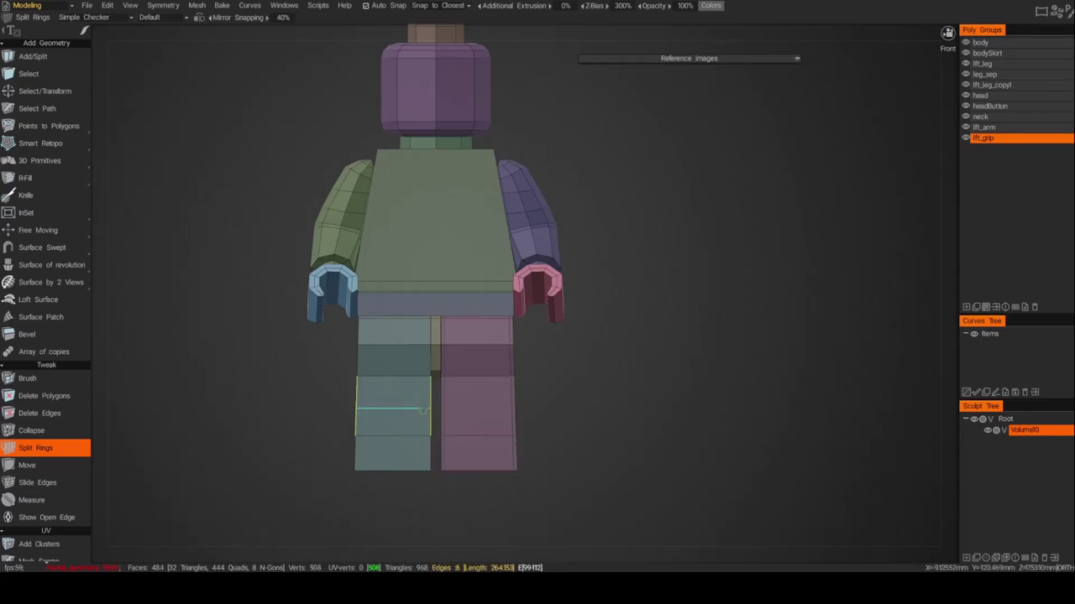
{"action": "left_click", "coordinate": [428, 380]}
{"action": "left_click", "coordinate": [360, 418]}
{"action": "left_click_drag", "start_coordinate": [563, 471], "coordinate": [408, 484]}
{"action": "left_click", "coordinate": [504, 445]}
{"action": "right_click_drag", "start_coordinate": [504, 449], "coordinate": [522, 474]}
{"action": "left_click", "coordinate": [501, 451]}
Step: Add supporting edge loops where the lower legs meet the feet and across the protruding front of the feet
{"action": "left_click_drag", "start_coordinate": [622, 472], "coordinate": [587, 474], "text": "alt"}
{"action": "right_click_drag", "start_coordinate": [588, 474], "coordinate": [616, 465]}
{"action": "left_click_drag", "start_coordinate": [616, 465], "coordinate": [648, 443], "text": "alt"}
{"action": "left_click", "coordinate": [406, 466]}
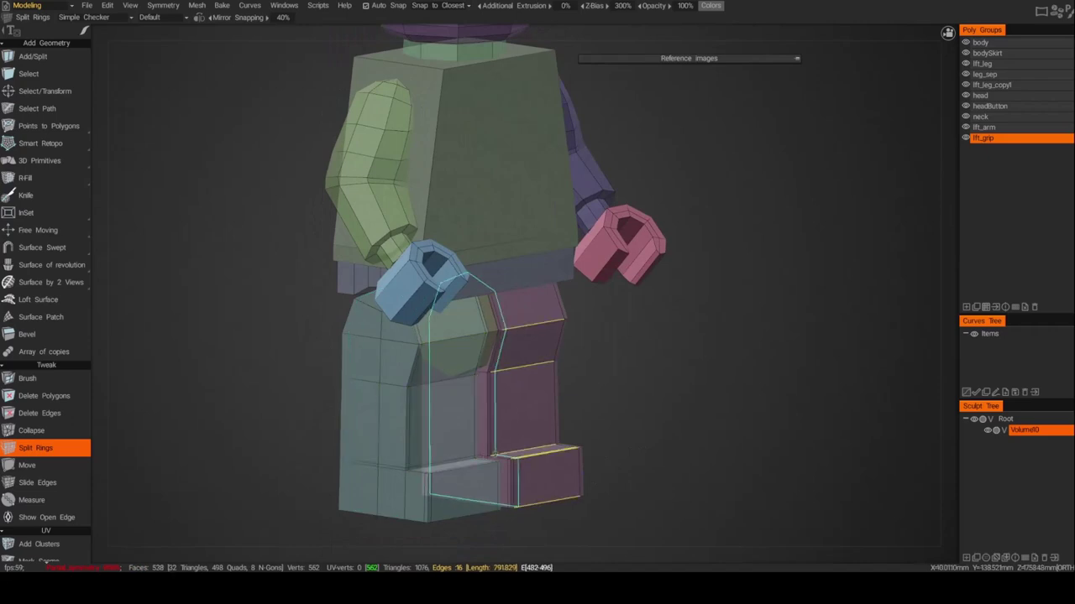
{"action": "left_click", "coordinate": [494, 459]}
{"action": "key", "text": "KP_4"}
{"action": "left_click", "coordinate": [403, 475]}
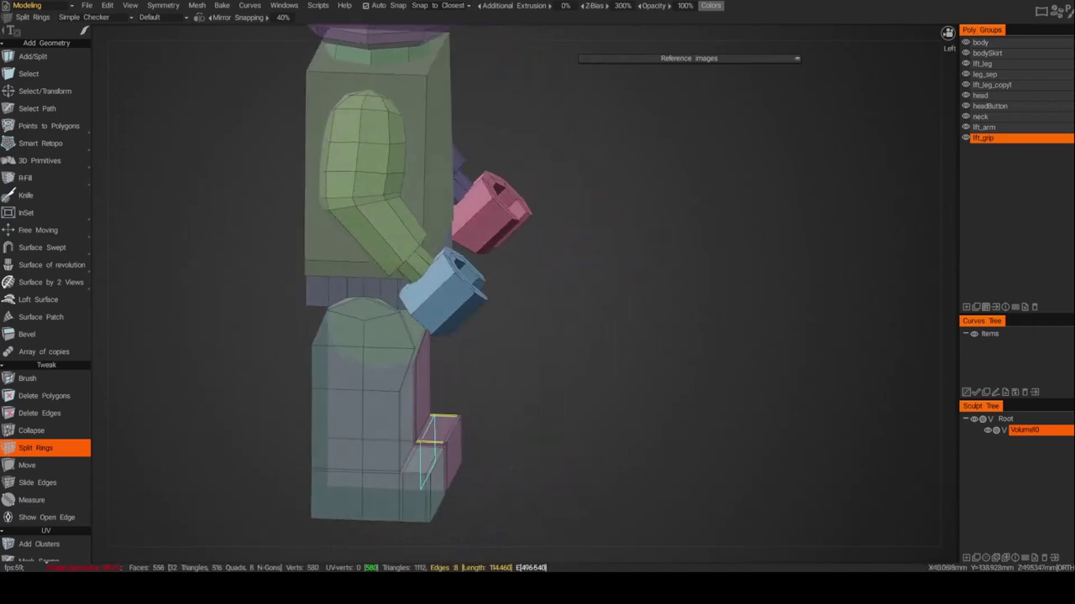
{"action": "left_click", "coordinate": [420, 443]}
Step: Add edge loops close to the sole and the back edge of the teal leg
{"action": "left_click_drag", "start_coordinate": [585, 427], "coordinate": [571, 451], "text": "alt"}
{"action": "key", "text": "KP_4"}
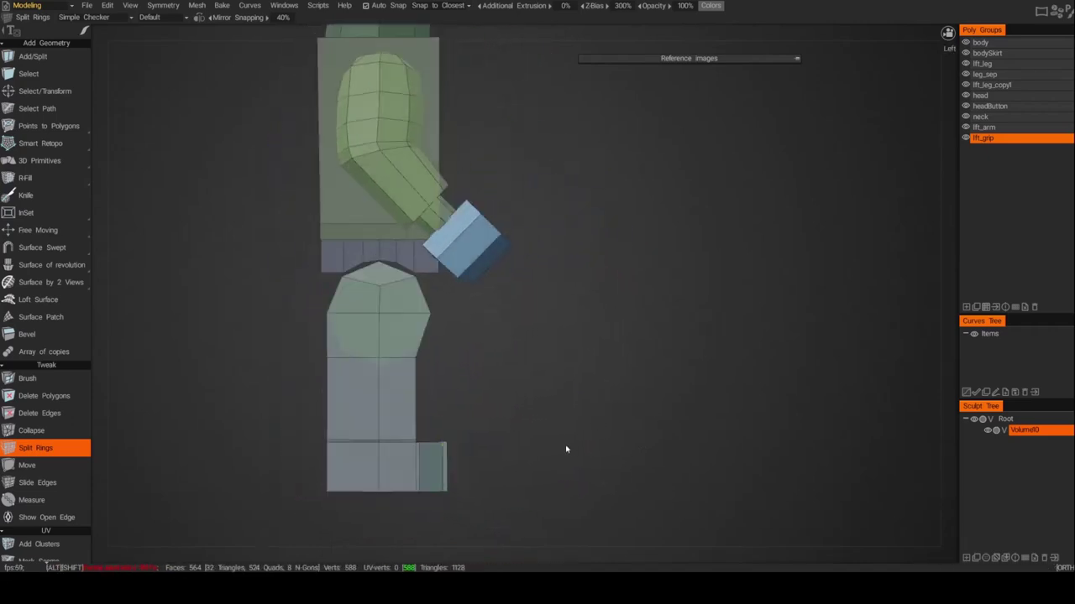
{"action": "left_click", "coordinate": [378, 489]}
{"action": "left_click", "coordinate": [332, 490]}
{"action": "left_click_drag", "start_coordinate": [281, 487], "coordinate": [505, 497], "text": "alt"}
Step: Add edge loops close to the pink leg's sole, back edge and front edge, plus one along the teal leg's front edge
{"action": "key", "text": "KP_6"}
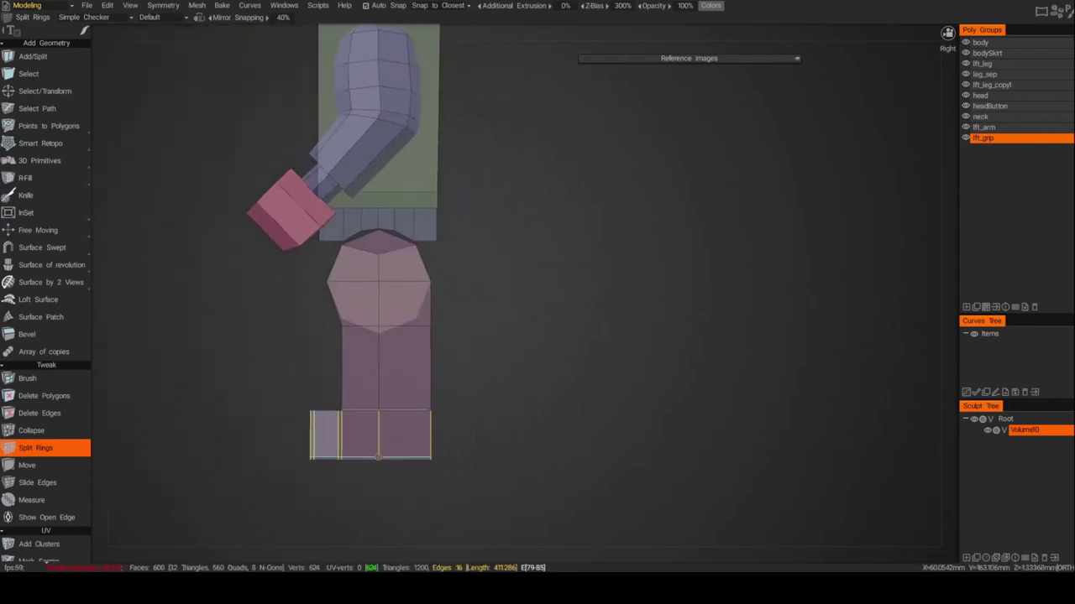
{"action": "left_click", "coordinate": [378, 454]}
{"action": "left_click", "coordinate": [428, 457]}
{"action": "left_click_drag", "start_coordinate": [571, 455], "coordinate": [587, 432], "text": "alt"}
{"action": "left_click", "coordinate": [344, 456]}
{"action": "left_click_drag", "start_coordinate": [340, 467], "coordinate": [527, 467], "text": "alt"}
{"action": "left_click", "coordinate": [344, 459]}
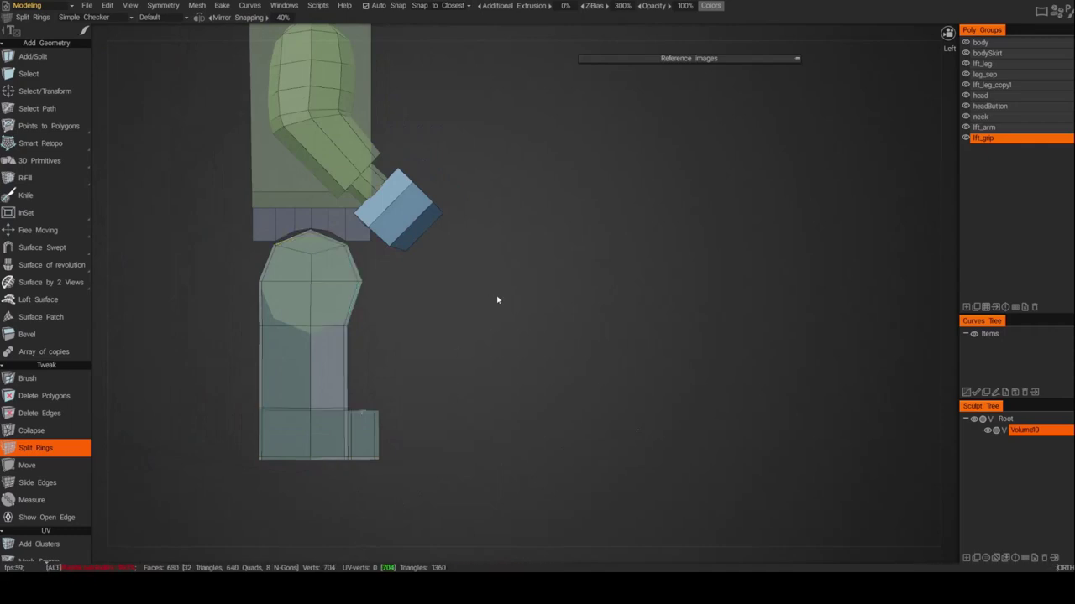
Step: Add supporting edge loops to the torso block close to its back, top and other outer edges
{"action": "middle_click_drag", "start_coordinate": [456, 119], "coordinate": [473, 201], "text": "alt"}
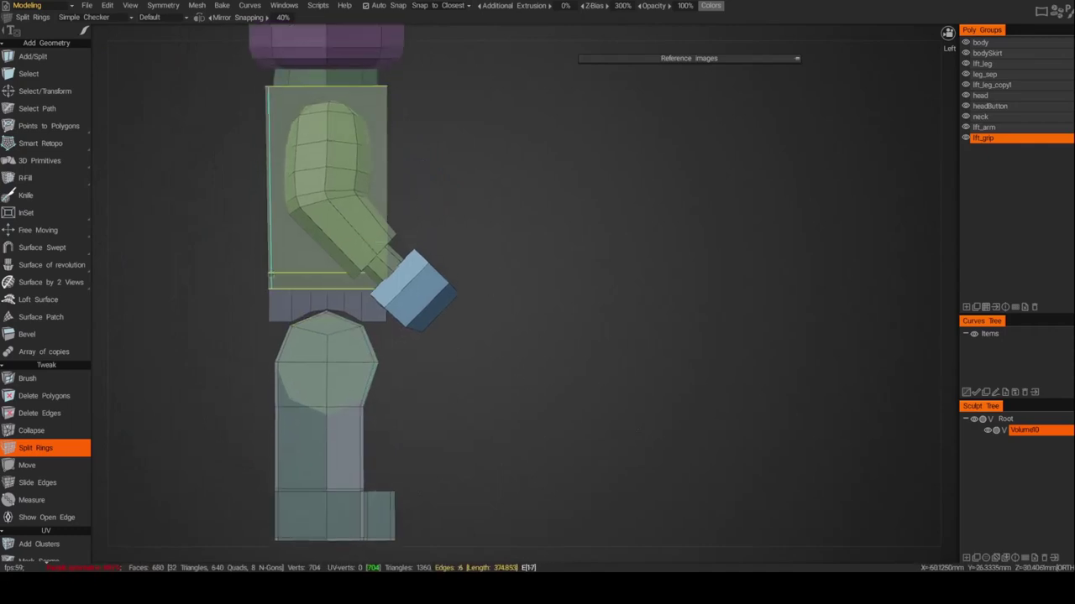
{"action": "left_click", "coordinate": [271, 280]}
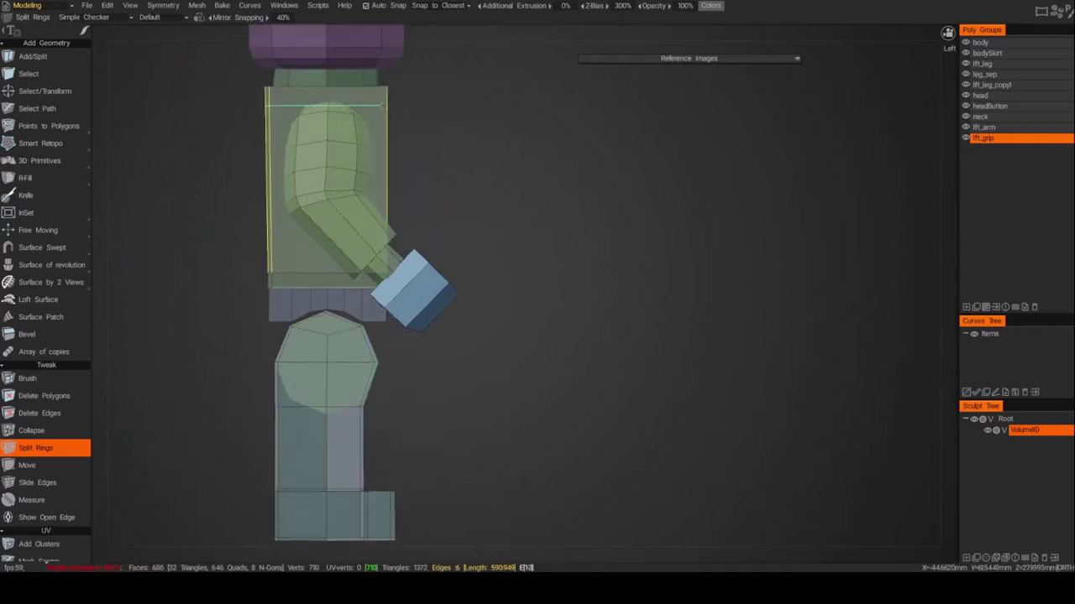
{"action": "left_click", "coordinate": [384, 86]}
{"action": "left_click_drag", "start_coordinate": [537, 215], "coordinate": [428, 220], "text": "alt"}
{"action": "left_click", "coordinate": [475, 153]}
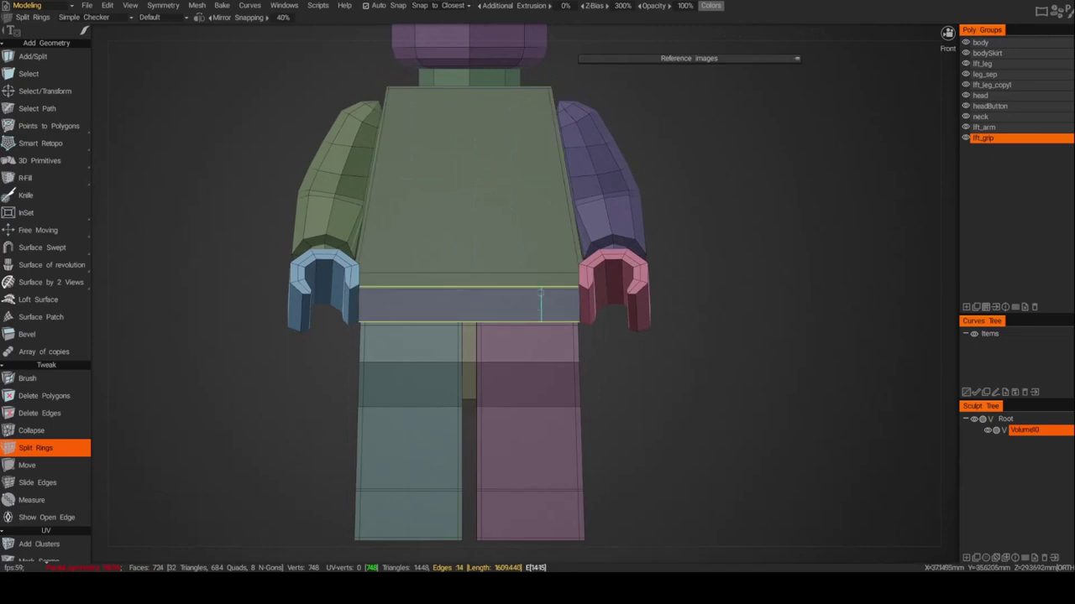
Step: Hide the lft_arm and lft_grip groups and add supporting edge loops close to the upper, lower and outer edges of the bodySkirt block
{"action": "left_click", "coordinate": [966, 127]}
{"action": "left_click", "coordinate": [966, 137]}
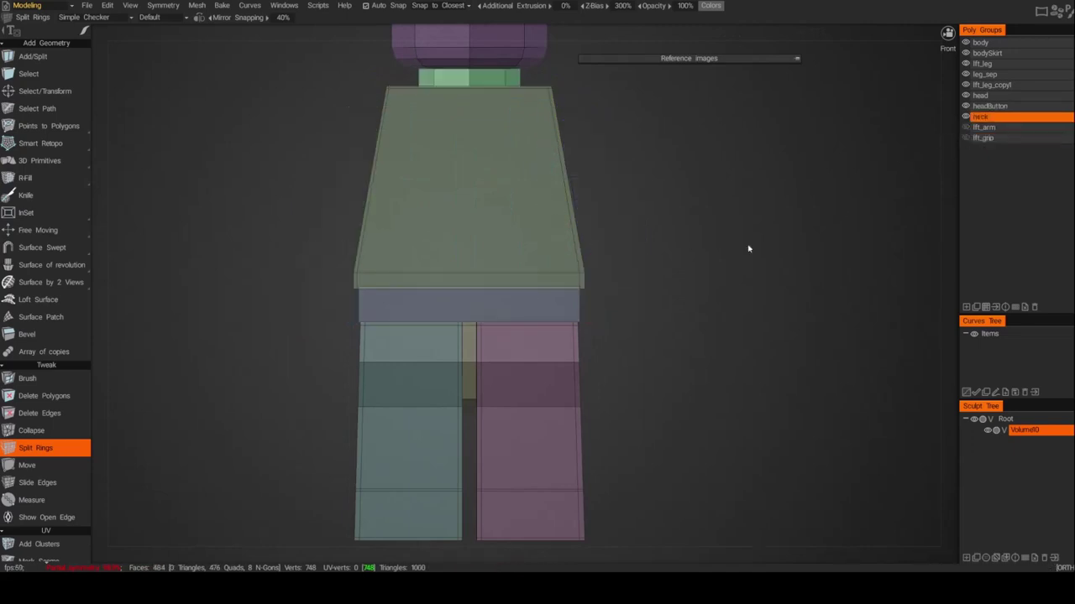
{"action": "left_click", "coordinate": [578, 319]}
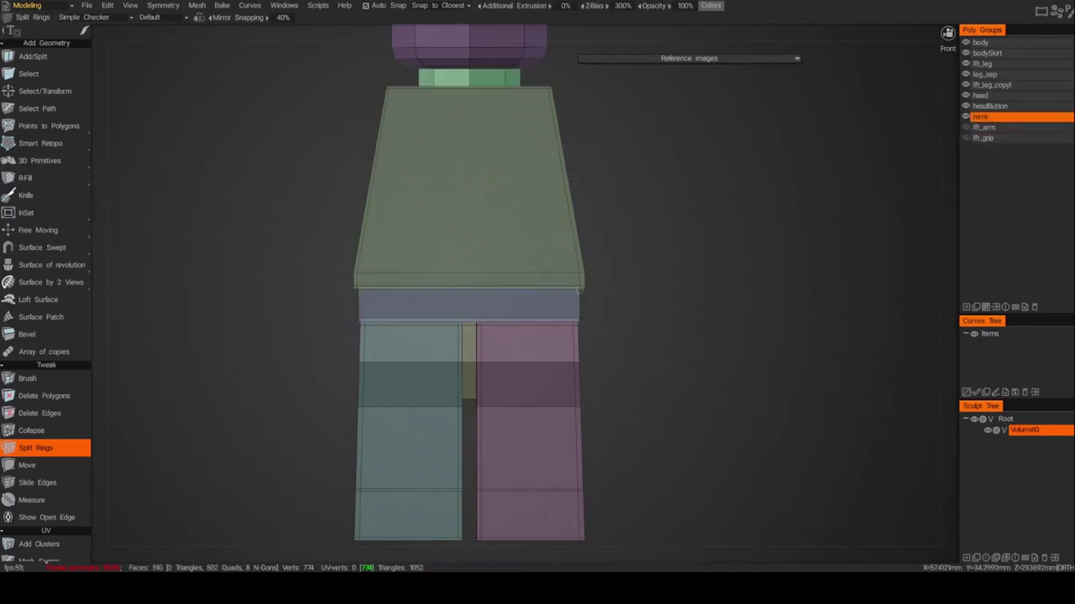
{"action": "left_click", "coordinate": [578, 291]}
{"action": "left_click_drag", "start_coordinate": [578, 291], "coordinate": [680, 308], "text": "alt"}
{"action": "left_click", "coordinate": [577, 320]}
{"action": "left_click", "coordinate": [360, 320]}
{"action": "left_click_drag", "start_coordinate": [307, 325], "coordinate": [530, 317], "text": "alt"}
{"action": "left_click", "coordinate": [370, 320]}
{"action": "left_click", "coordinate": [258, 321]}
Step: Add supporting edge loops to the neck and head section above the torso and show the lft_arm and lft_grip groups again
{"action": "left_click_drag", "start_coordinate": [374, 253], "coordinate": [343, 322], "text": "alt"}
{"action": "left_click", "coordinate": [490, 196]}
{"action": "left_click", "coordinate": [494, 207]}
{"action": "middle_click_drag", "start_coordinate": [597, 197], "coordinate": [580, 298], "text": "alt"}
{"action": "left_click", "coordinate": [495, 158]}
{"action": "scroll", "coordinate": [640, 292], "scroll_direction": "down", "scroll_amount": 4}
{"action": "left_click", "coordinate": [965, 128]}
{"action": "left_click", "coordinate": [965, 138]}
Step: Add an edge loop close to the forearm's cuff end and supporting edge loops across the grip
{"action": "left_click_drag", "start_coordinate": [729, 285], "coordinate": [629, 291], "text": "alt"}
{"action": "right_click_drag", "start_coordinate": [630, 291], "coordinate": [801, 288], "text": "alt"}
{"action": "left_click_drag", "start_coordinate": [801, 288], "coordinate": [695, 284], "text": "alt+shift"}
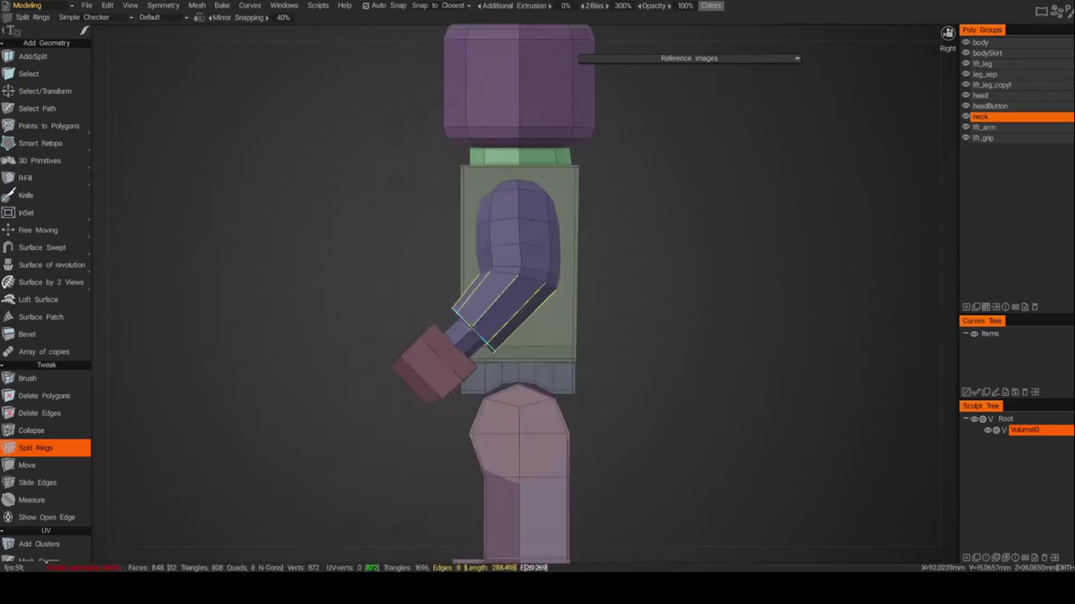
{"action": "left_click", "coordinate": [481, 333]}
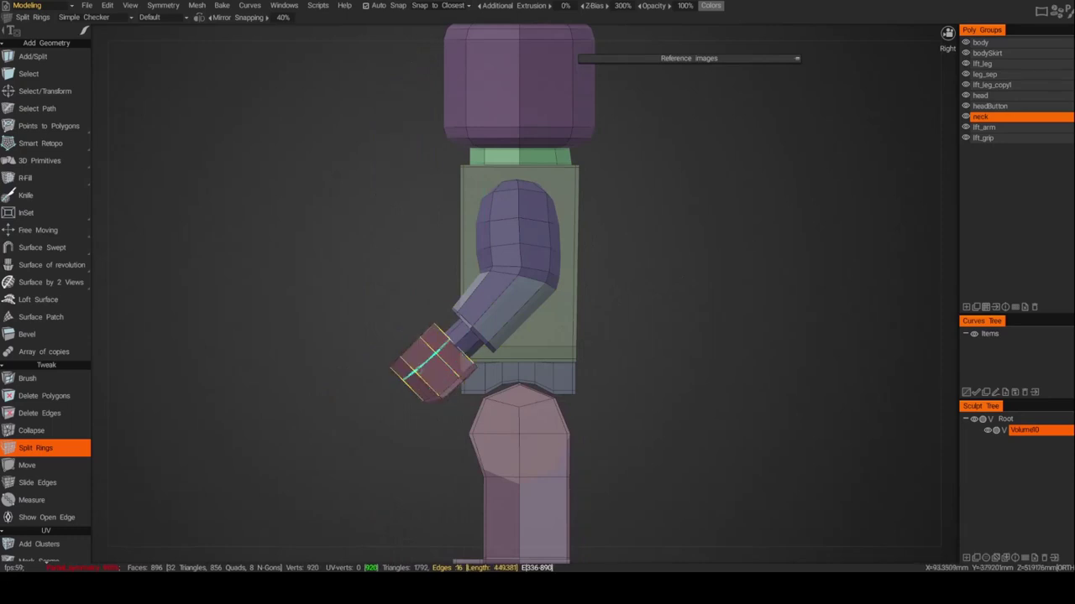
{"action": "left_click", "coordinate": [424, 365]}
{"action": "left_click_drag", "start_coordinate": [389, 293], "coordinate": [493, 241], "text": "alt"}
{"action": "left_click", "coordinate": [404, 361]}
Step: Add supporting edge loops around the open end of the forearm and the wrist peg inside it
{"action": "middle_click_drag", "start_coordinate": [277, 326], "coordinate": [474, 323], "text": "alt"}
{"action": "left_click_drag", "start_coordinate": [474, 322], "coordinate": [571, 324], "text": "alt"}
{"action": "left_click_drag", "start_coordinate": [437, 342], "coordinate": [336, 353], "text": "alt"}
{"action": "left_click", "coordinate": [523, 285]}
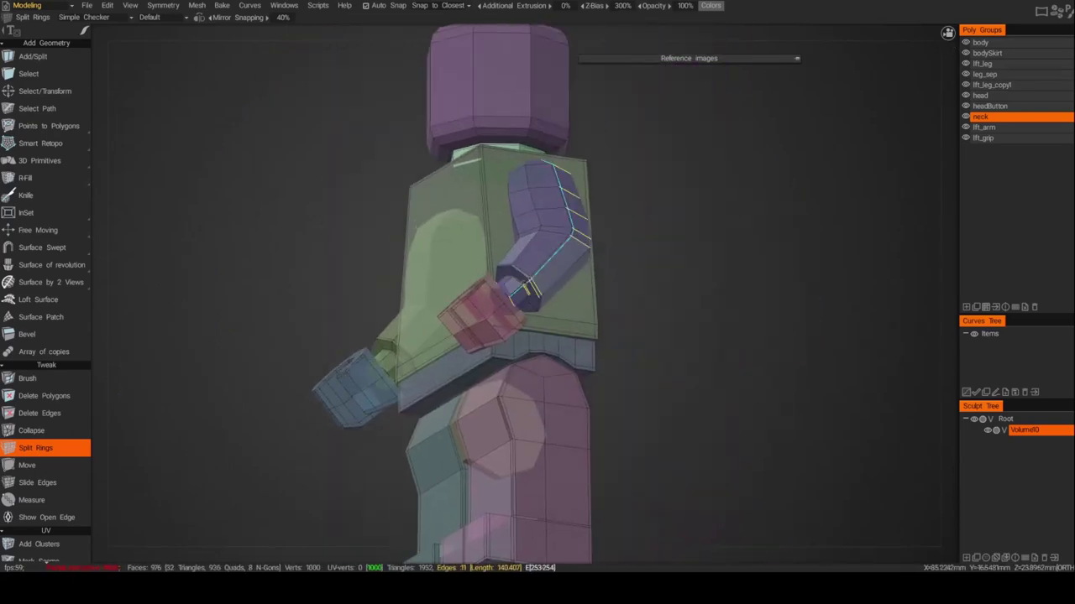
{"action": "scroll", "coordinate": [524, 279], "scroll_direction": "up", "scroll_amount": 6}
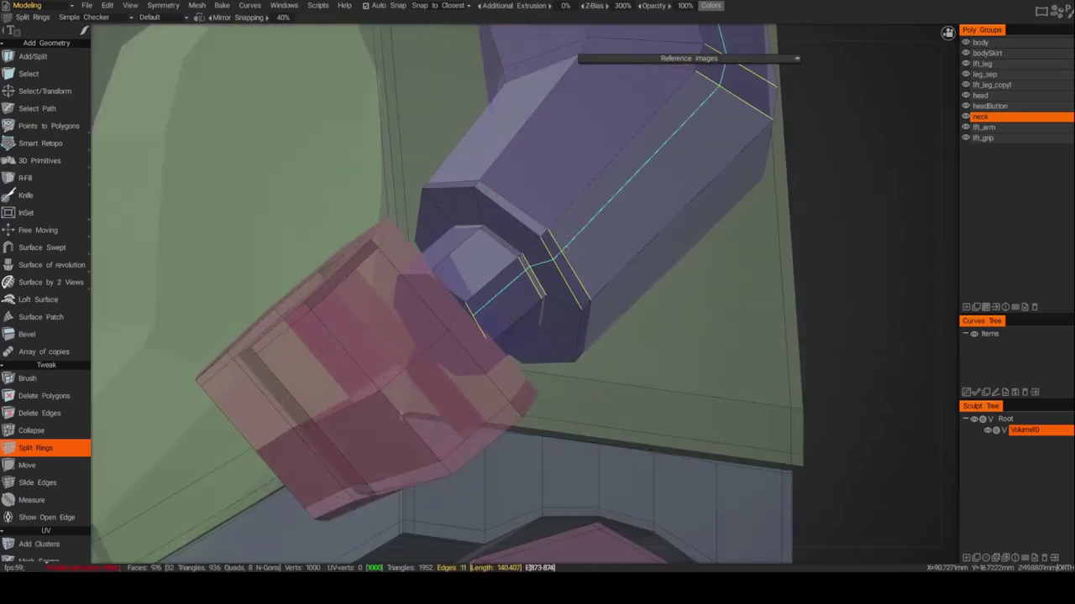
{"action": "left_click", "coordinate": [518, 354]}
{"action": "left_click_drag", "start_coordinate": [518, 353], "coordinate": [605, 299], "text": "alt+shift"}
{"action": "left_click", "coordinate": [444, 350]}
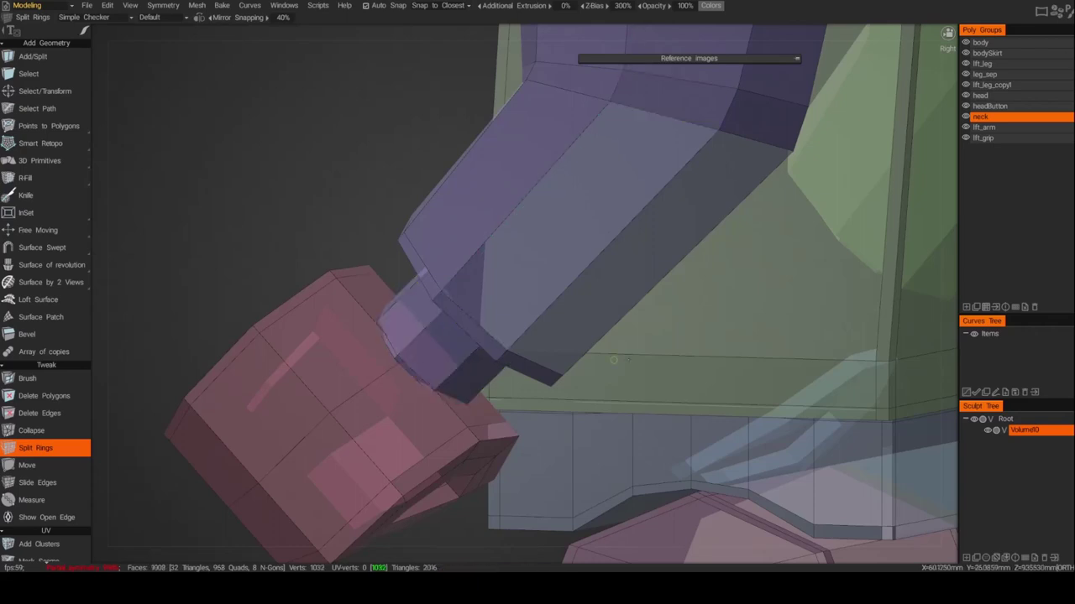
Step: Hide both leg groups, add supporting edge loops close to the side edges of the leg_sep piece, and show the legs again
{"action": "scroll", "coordinate": [449, 226], "scroll_direction": "down", "scroll_amount": 6}
{"action": "middle_click_drag", "start_coordinate": [448, 225], "coordinate": [365, 271], "text": "alt"}
{"action": "left_click_drag", "start_coordinate": [365, 271], "coordinate": [526, 268], "text": "alt+shift"}
{"action": "middle_click_drag", "start_coordinate": [554, 390], "coordinate": [638, 312], "text": "alt"}
{"action": "right_click_drag", "start_coordinate": [638, 312], "coordinate": [882, 208], "text": "alt"}
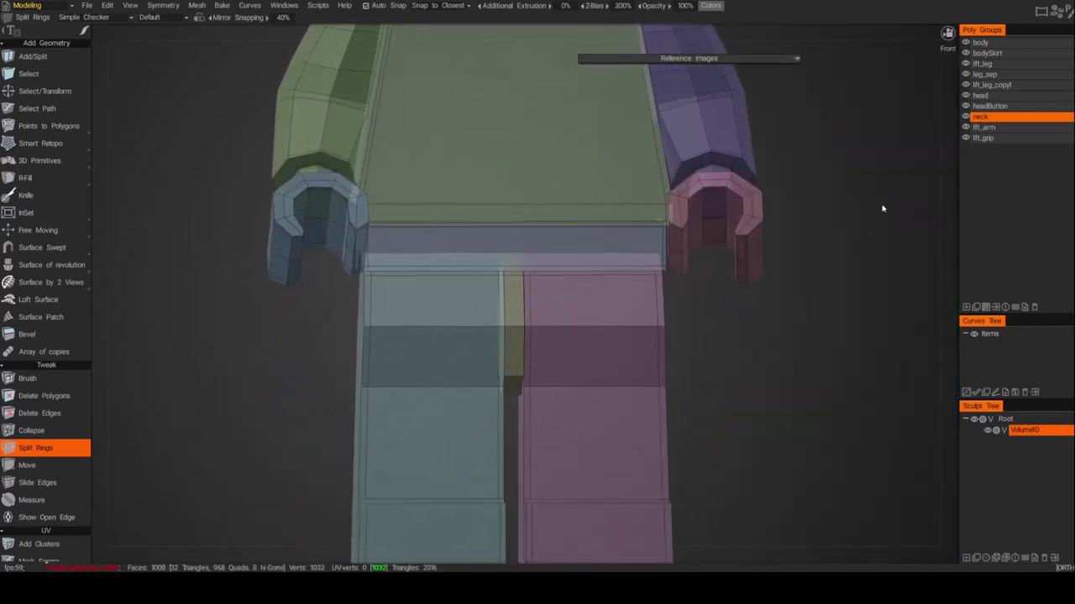
{"action": "left_click", "coordinate": [965, 63]}
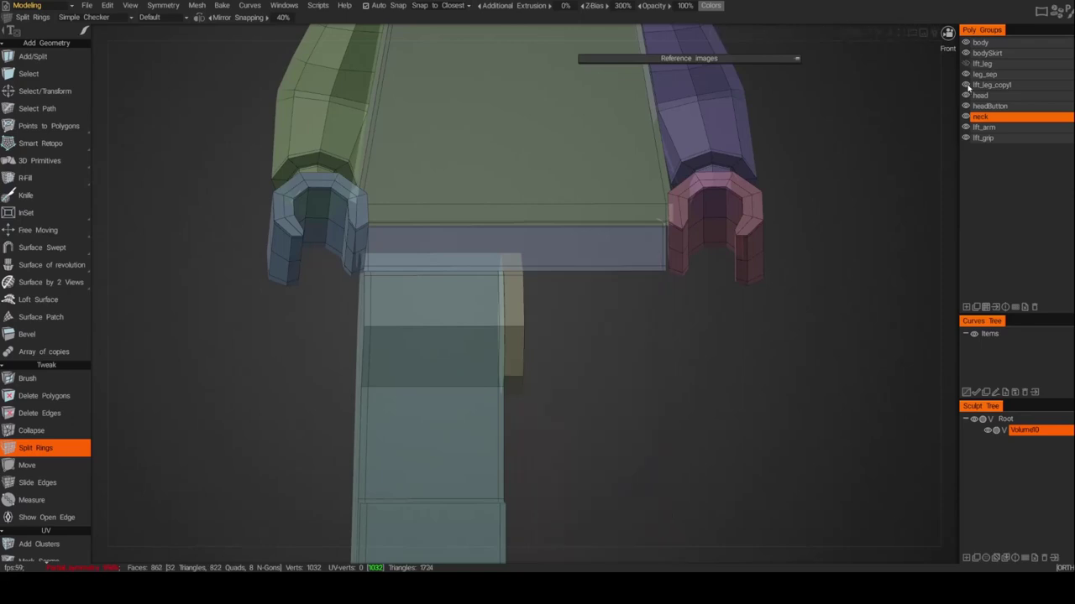
{"action": "left_click", "coordinate": [966, 85]}
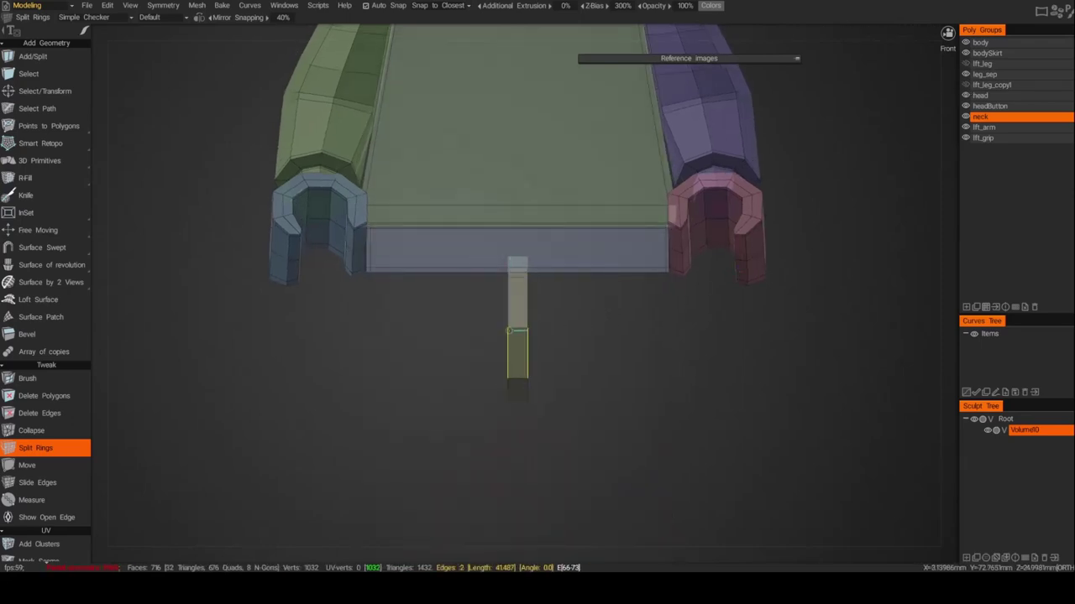
{"action": "left_click", "coordinate": [518, 326]}
{"action": "left_click", "coordinate": [525, 325]}
{"action": "right_click_drag", "start_coordinate": [792, 332], "coordinate": [710, 336]}
{"action": "left_click_drag", "start_coordinate": [709, 336], "coordinate": [668, 348]}
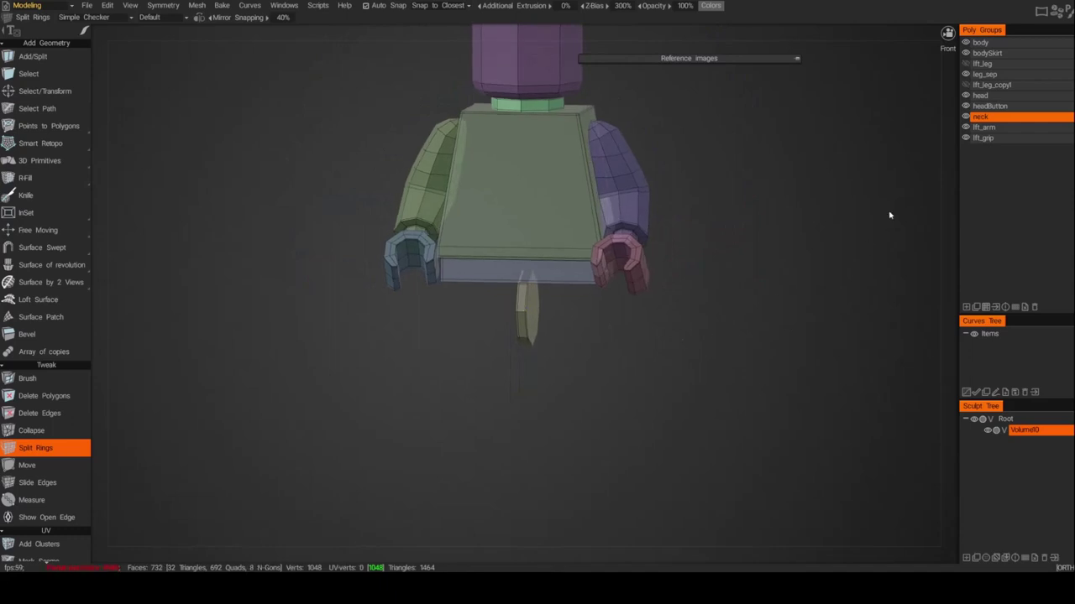
{"action": "left_click", "coordinate": [965, 84]}
{"action": "left_click", "coordinate": [966, 63]}
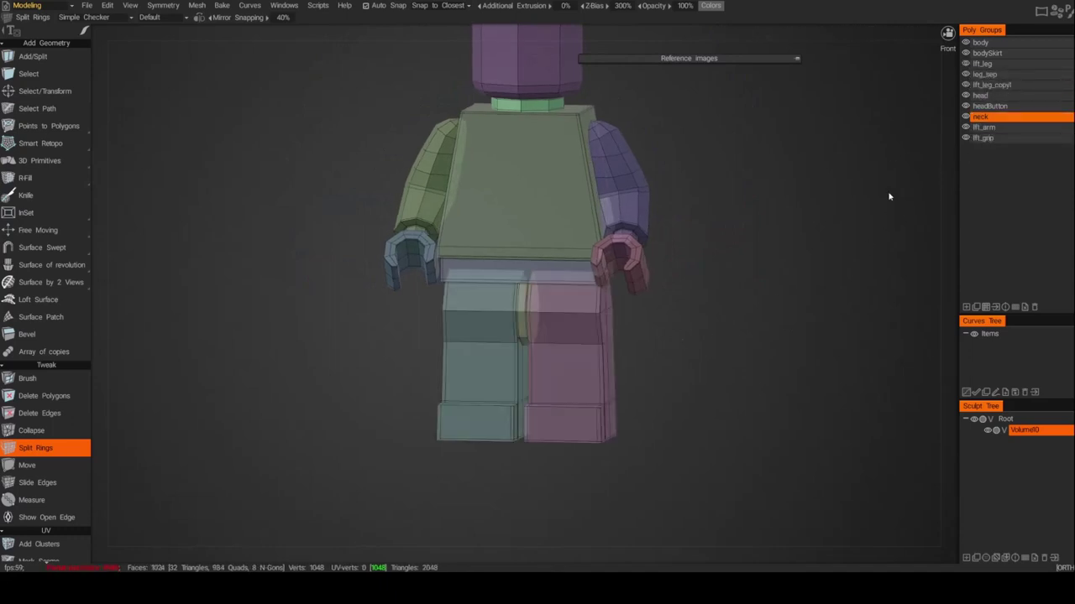
Step: Hide the body and bodySkirt groups, add two lengthwise edge loops along the arms, and show both groups again
{"action": "right_click_drag", "start_coordinate": [789, 353], "coordinate": [721, 339], "text": "alt"}
{"action": "middle_click_drag", "start_coordinate": [725, 300], "coordinate": [722, 345], "text": "alt"}
{"action": "left_click_drag", "start_coordinate": [722, 345], "coordinate": [709, 365], "text": "alt"}
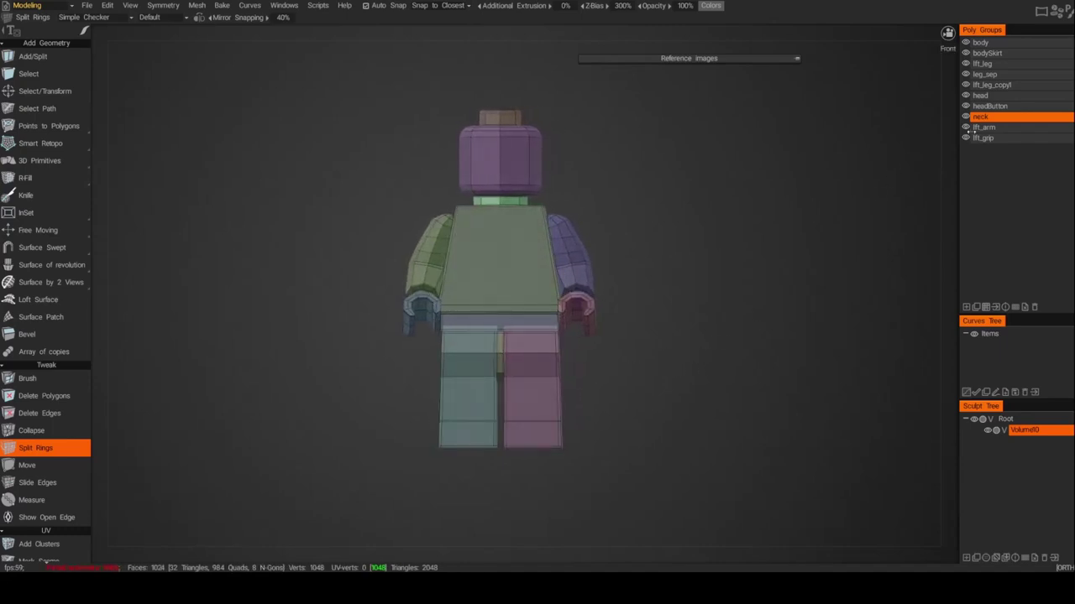
{"action": "left_click", "coordinate": [987, 53]}
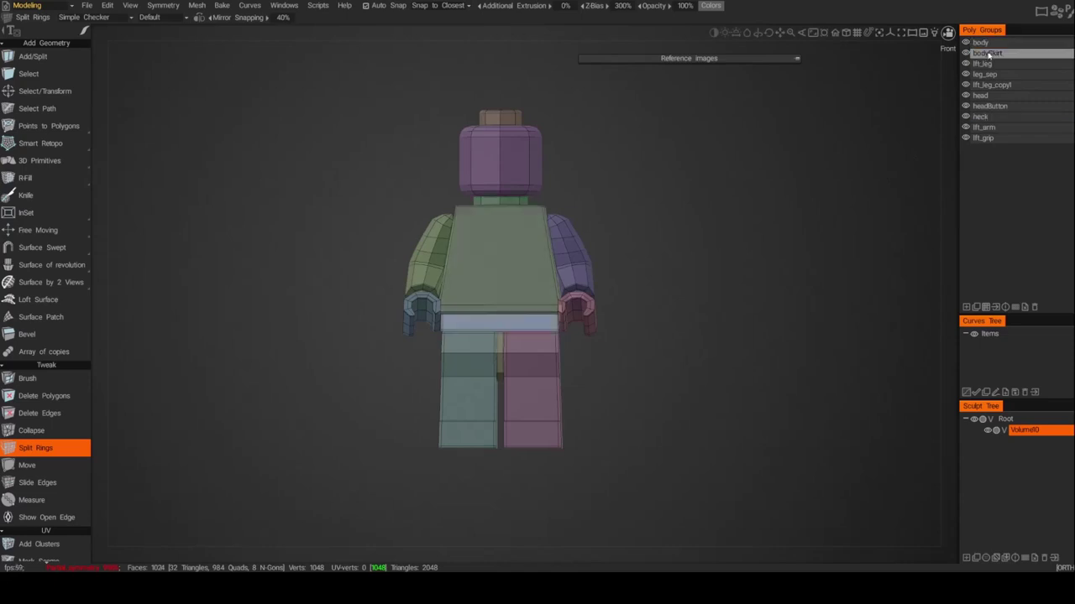
{"action": "left_click_drag", "start_coordinate": [966, 54], "coordinate": [965, 43]}
{"action": "left_click_drag", "start_coordinate": [775, 244], "coordinate": [619, 266], "text": "alt"}
{"action": "right_click_drag", "start_coordinate": [618, 266], "coordinate": [451, 199], "text": "alt"}
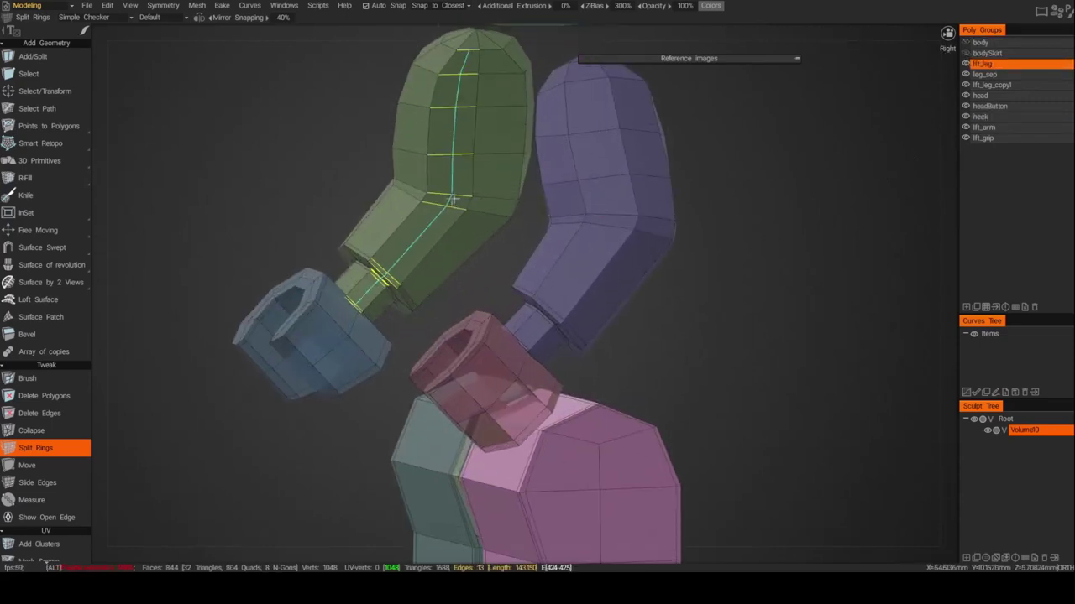
{"action": "middle_click_drag", "start_coordinate": [451, 199], "coordinate": [489, 254], "text": "alt"}
{"action": "left_click_drag", "start_coordinate": [489, 254], "coordinate": [486, 236], "text": "alt"}
{"action": "left_click", "coordinate": [466, 202]}
{"action": "left_click", "coordinate": [547, 202]}
{"action": "left_click_drag", "start_coordinate": [511, 258], "coordinate": [680, 221], "text": "alt"}
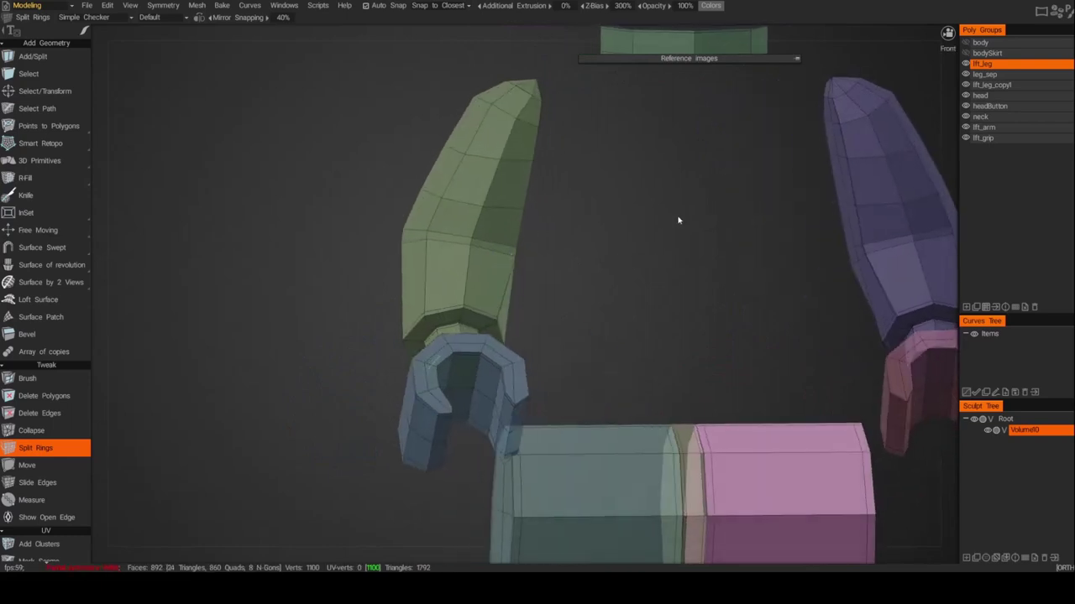
{"action": "left_click", "coordinate": [965, 52]}
{"action": "left_click", "coordinate": [966, 43]}
Step: Change the viewport from orthographic to perspective projection with the whole minifigure in view
{"action": "right_click_drag", "start_coordinate": [746, 192], "coordinate": [646, 244], "text": "alt"}
{"action": "middle_click_drag", "start_coordinate": [647, 244], "coordinate": [587, 227], "text": "alt"}
{"action": "left_click_drag", "start_coordinate": [588, 227], "coordinate": [568, 243], "text": "alt"}
{"action": "right_click_drag", "start_coordinate": [623, 227], "coordinate": [594, 235], "text": "alt"}
{"action": "middle_click_drag", "start_coordinate": [667, 233], "coordinate": [616, 247], "text": "alt"}
{"action": "mouse_move", "coordinate": [591, 257]}
{"action": "left_mouse_down", "text": "alt"}
{"action": "mouse_move", "coordinate": [564, 264]}
{"action": "mouse_move", "coordinate": [602, 260]}
{"action": "left_mouse_up", "text": "alt"}
{"action": "right_click_drag", "start_coordinate": [597, 282], "coordinate": [641, 288], "text": "alt"}
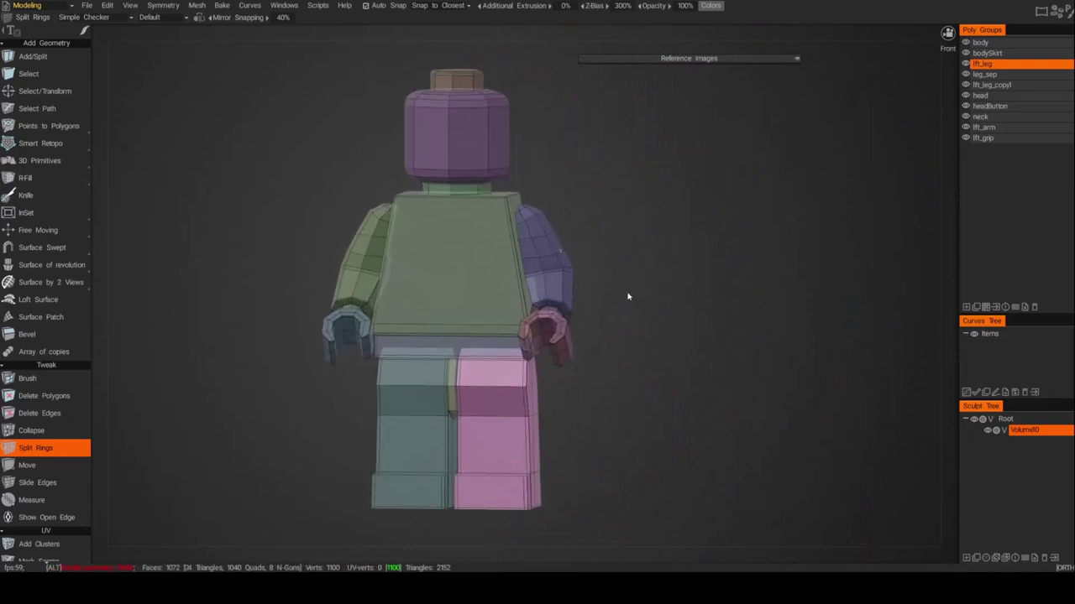
{"action": "mouse_move", "coordinate": [816, 43]}
{"action": "left_click", "coordinate": [845, 32]}
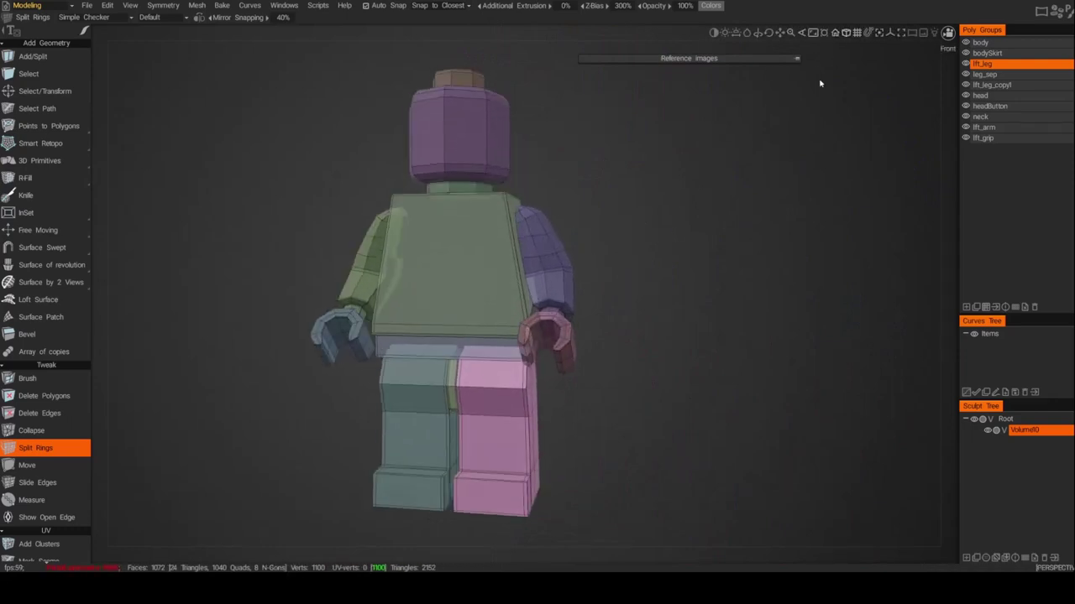
Step: Enable the Sculpt Mesh option for the model and set the poly group overlay opacity to 0%
{"action": "left_click", "coordinate": [198, 6]}
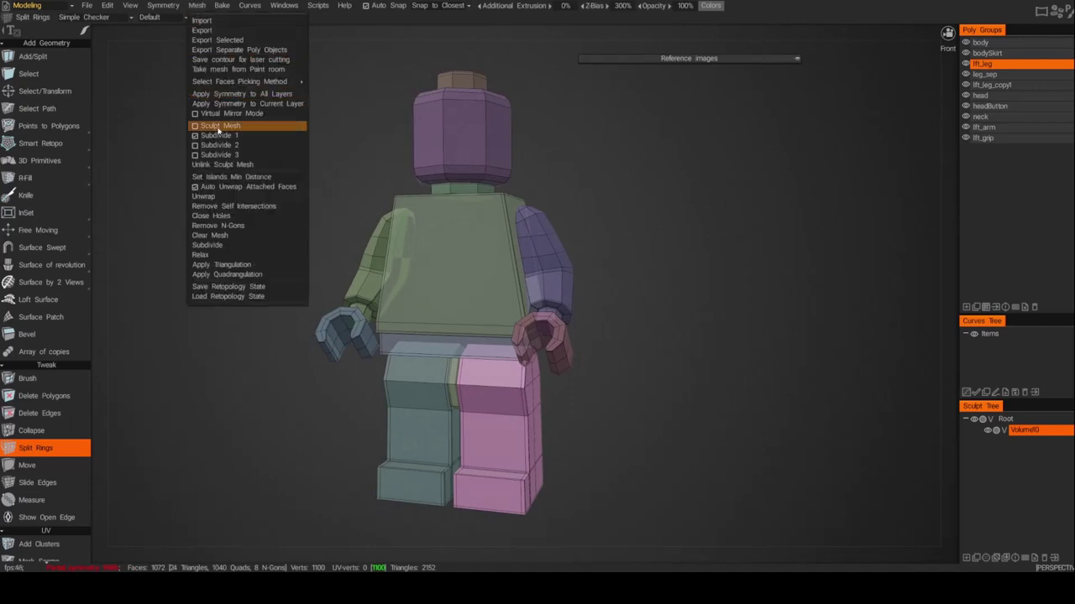
{"action": "left_click", "coordinate": [218, 125]}
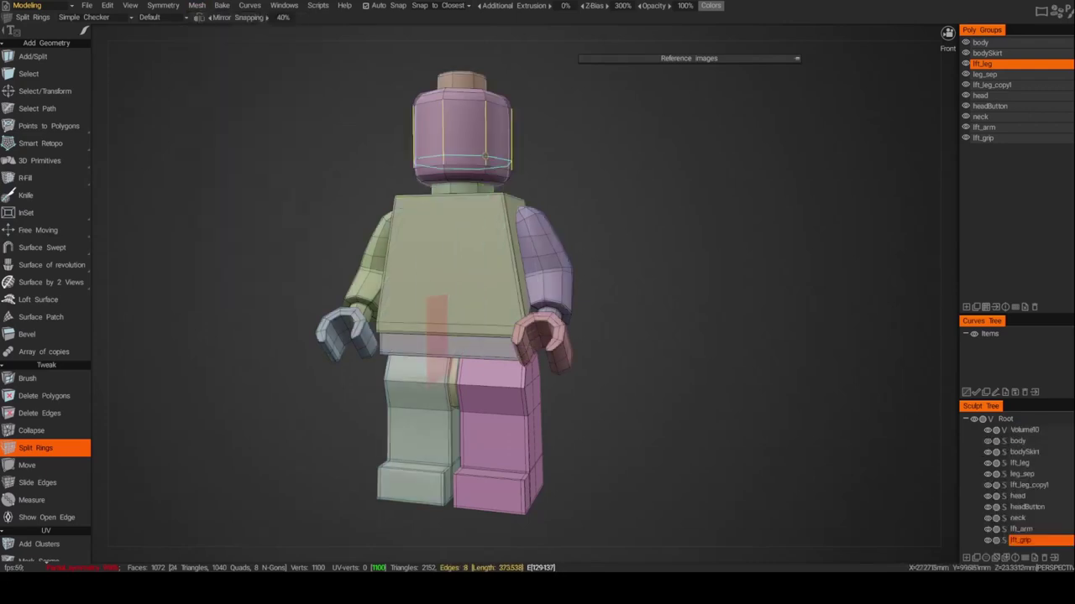
{"action": "middle_click_drag", "start_coordinate": [557, 165], "coordinate": [617, 314]}
{"action": "left_click_drag", "start_coordinate": [685, 7], "coordinate": [487, 22]}
Step: Inspect the smoothed hand and raise the linked sculpt mesh's smoothing to Subdivide 2
{"action": "middle_click_drag", "start_coordinate": [613, 285], "coordinate": [562, 137], "text": "alt"}
{"action": "left_click_drag", "start_coordinate": [561, 137], "coordinate": [598, 183], "text": "alt"}
{"action": "middle_click_drag", "start_coordinate": [598, 183], "coordinate": [638, 220], "text": "alt"}
{"action": "left_click_drag", "start_coordinate": [638, 220], "coordinate": [579, 220], "text": "alt"}
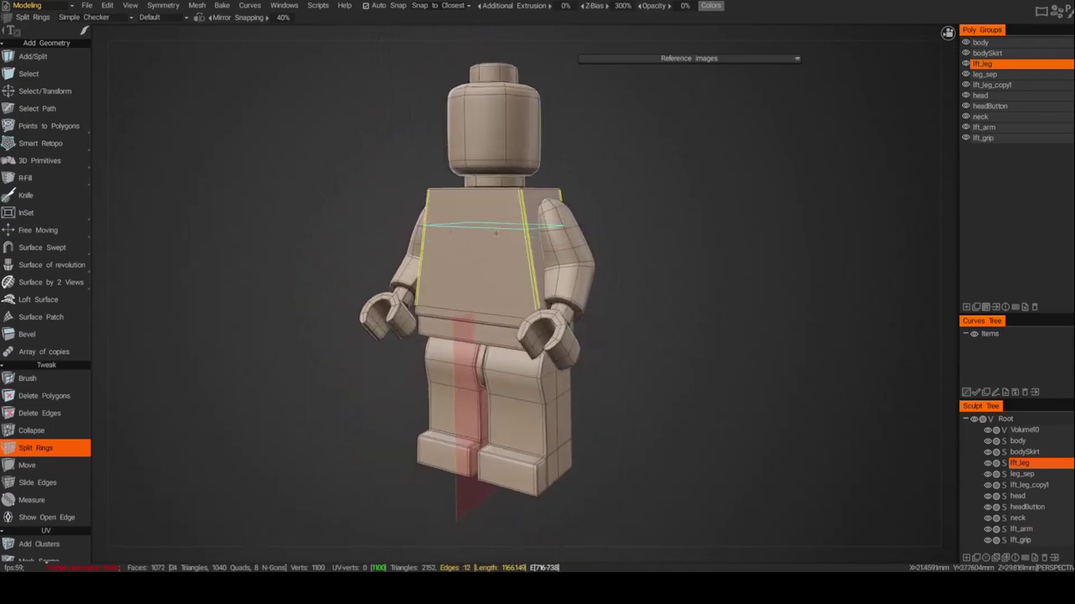
{"action": "left_click_drag", "start_coordinate": [634, 293], "coordinate": [671, 300], "text": "alt"}
{"action": "right_click_drag", "start_coordinate": [672, 300], "coordinate": [647, 329], "text": "alt"}
{"action": "middle_click_drag", "start_coordinate": [646, 329], "coordinate": [569, 249], "text": "alt"}
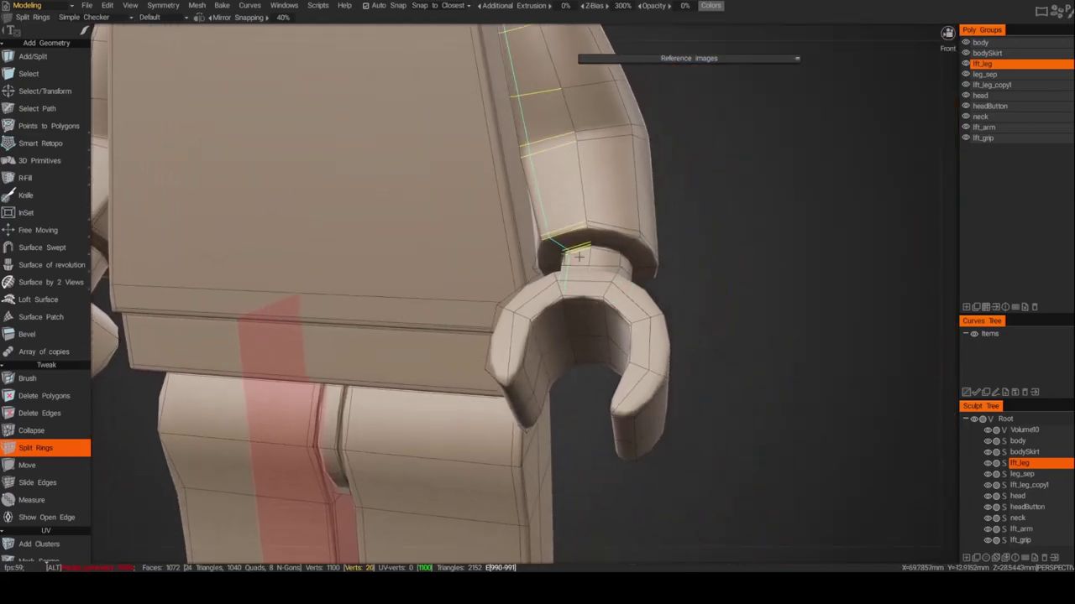
{"action": "left_click", "coordinate": [196, 6]}
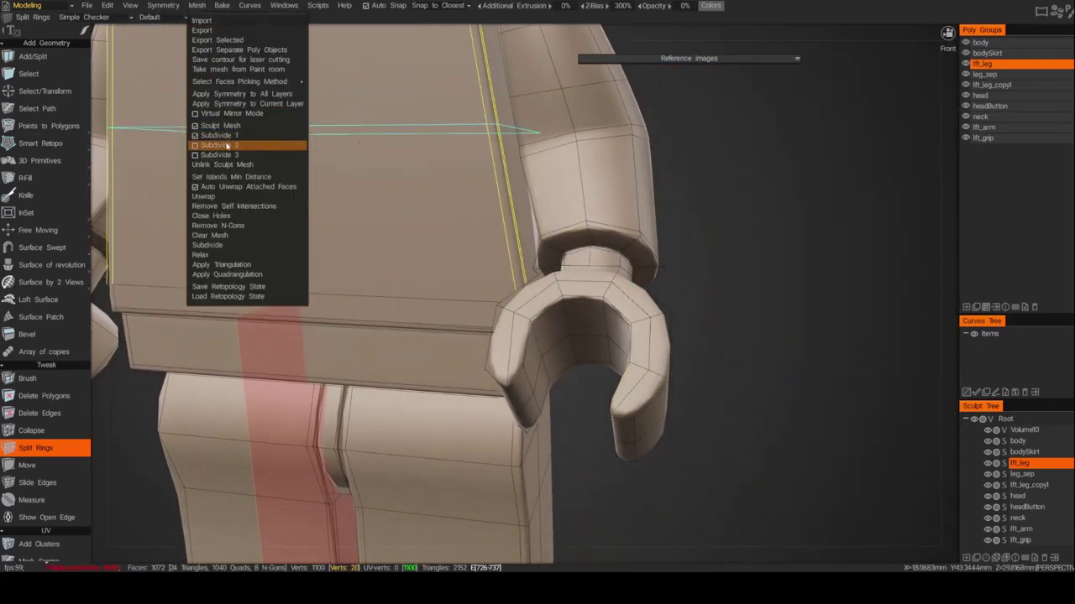
{"action": "left_click", "coordinate": [226, 147]}
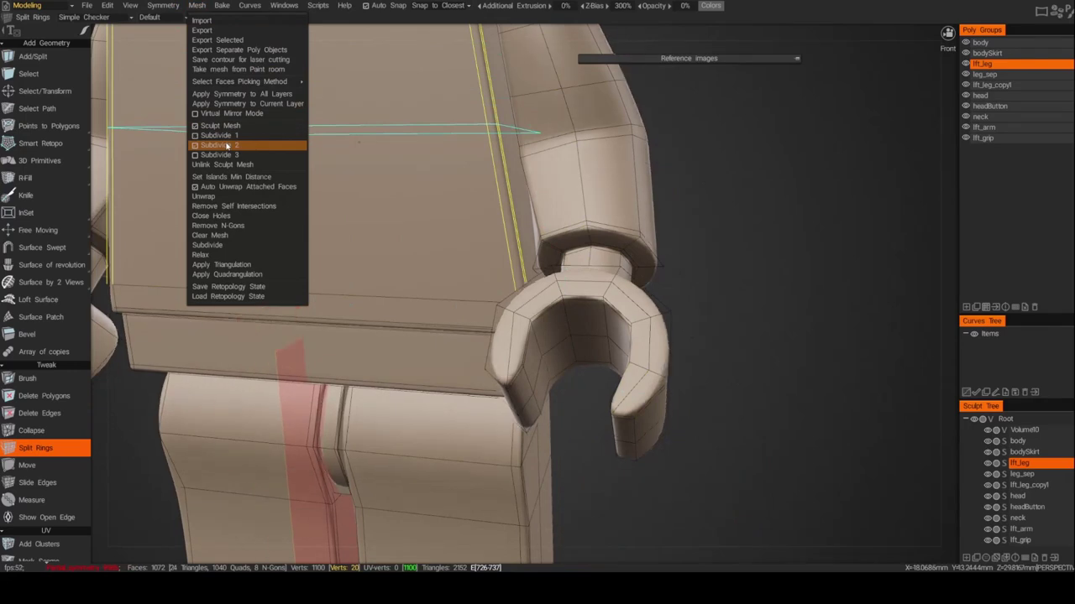
Step: Switch from the Modeling room to the Render room
{"action": "right_click_drag", "start_coordinate": [832, 281], "coordinate": [779, 283], "text": "alt"}
{"action": "left_click_drag", "start_coordinate": [779, 283], "coordinate": [716, 285], "text": "alt"}
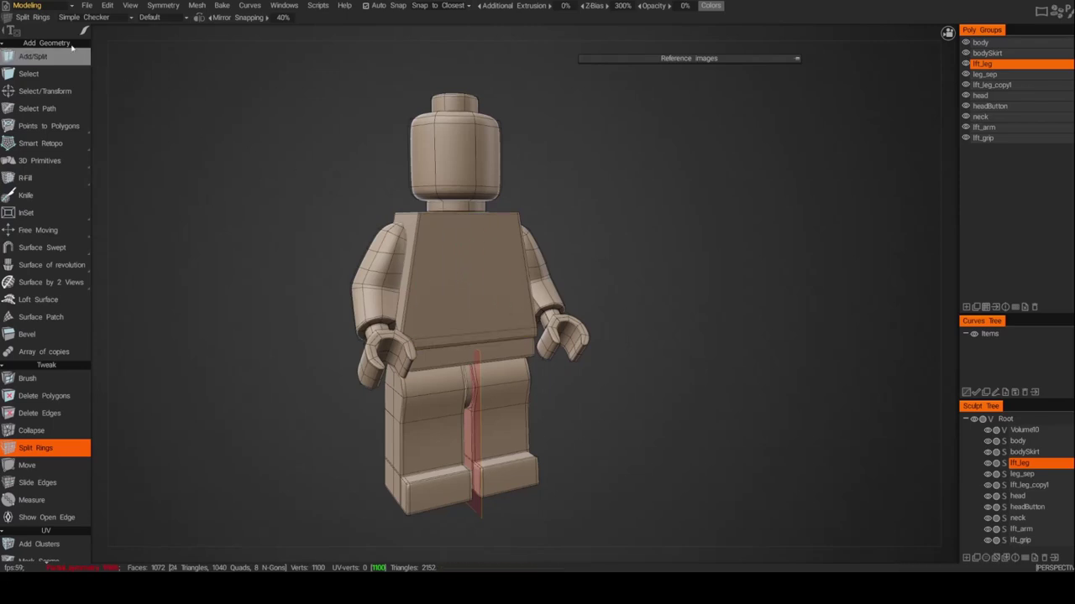
{"action": "left_click", "coordinate": [47, 7]}
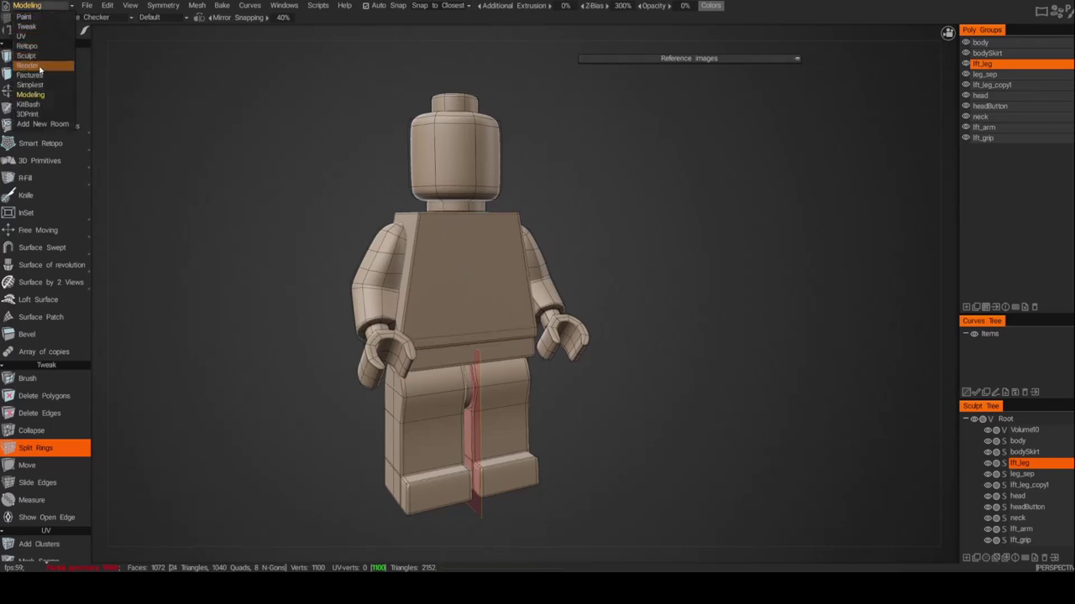
{"action": "left_click", "coordinate": [27, 65]}
Step: Examine the smoothed minifigure from the front, side and closer up in the Render room
{"action": "left_click_drag", "start_coordinate": [715, 272], "coordinate": [586, 272], "text": "alt"}
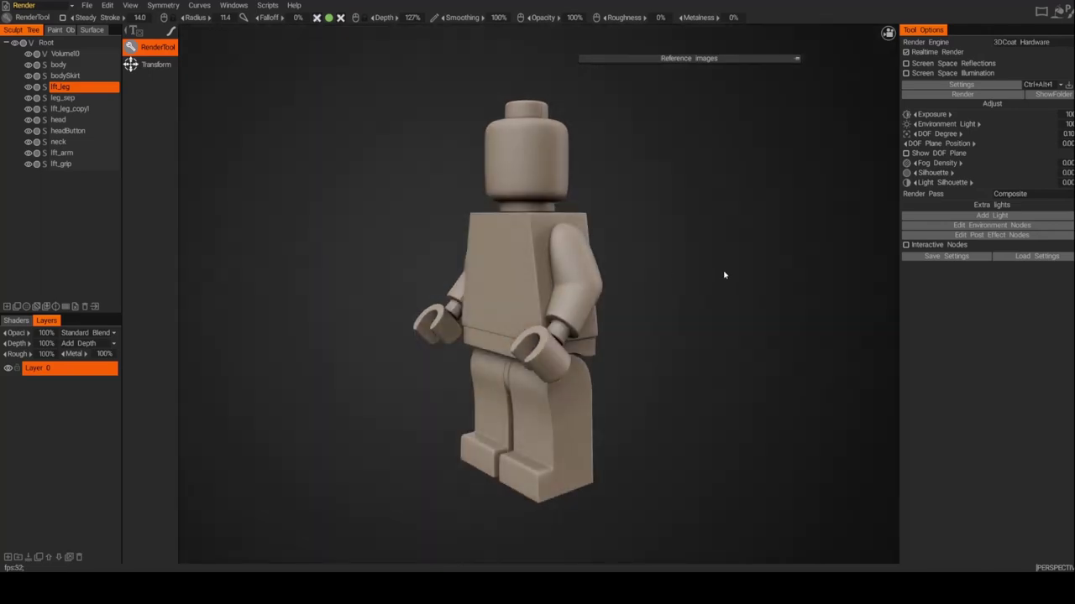
{"action": "mouse_move", "coordinate": [753, 277]}
{"action": "left_mouse_down", "text": "alt"}
{"action": "mouse_move", "coordinate": [721, 275]}
{"action": "mouse_move", "coordinate": [744, 319]}
{"action": "left_mouse_up", "text": "alt"}
{"action": "left_click_drag", "start_coordinate": [726, 378], "coordinate": [599, 380], "text": "alt"}
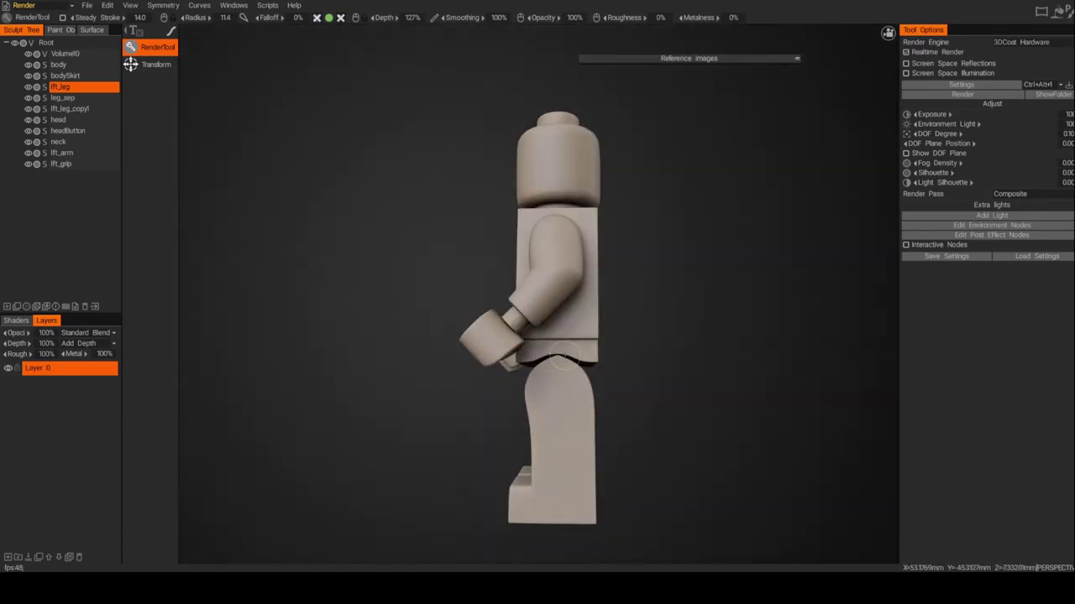
{"action": "left_click_drag", "start_coordinate": [673, 346], "coordinate": [837, 350], "text": "alt"}
{"action": "right_click_drag", "start_coordinate": [837, 350], "coordinate": [666, 361], "text": "alt"}
{"action": "left_click_drag", "start_coordinate": [666, 362], "coordinate": [678, 343], "text": "alt"}
{"action": "right_click_drag", "start_coordinate": [679, 343], "coordinate": [739, 337], "text": "alt"}
{"action": "mouse_move", "coordinate": [739, 338]}
{"action": "left_mouse_down", "text": "alt"}
{"action": "mouse_move", "coordinate": [663, 355]}
{"action": "mouse_move", "coordinate": [726, 335]}
{"action": "left_mouse_up", "text": "alt"}
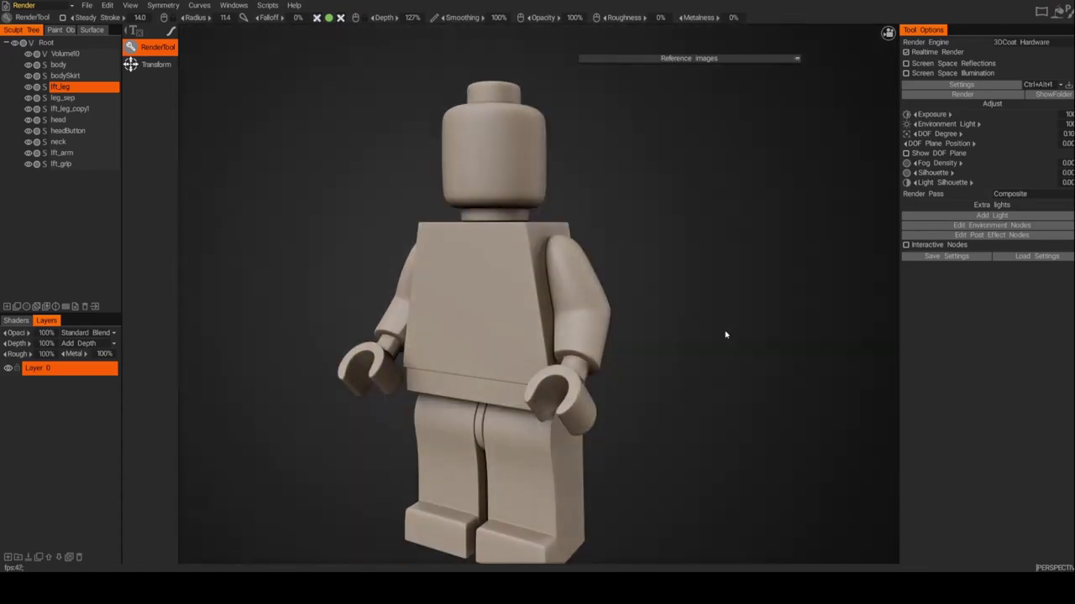
{"action": "right_click_drag", "start_coordinate": [738, 333], "coordinate": [697, 328], "text": "alt"}
{"action": "left_click_drag", "start_coordinate": [698, 328], "coordinate": [716, 336], "text": "alt"}
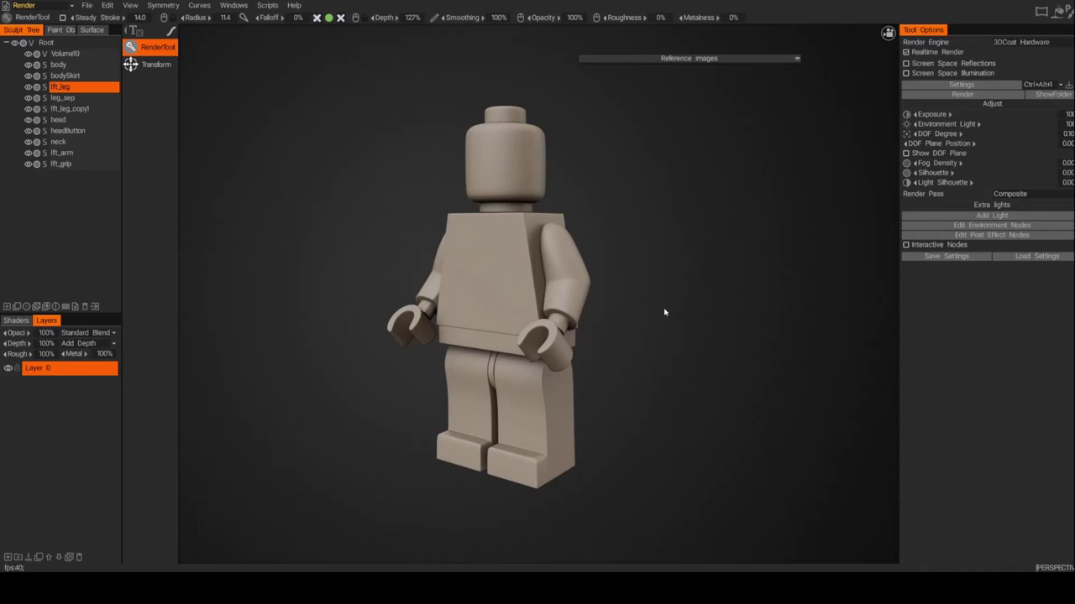
{"action": "mouse_move", "coordinate": [644, 296]}
{"action": "left_mouse_down", "text": "alt"}
{"action": "mouse_move", "coordinate": [729, 299]}
{"action": "mouse_move", "coordinate": [649, 301]}
{"action": "left_mouse_up", "text": "alt"}
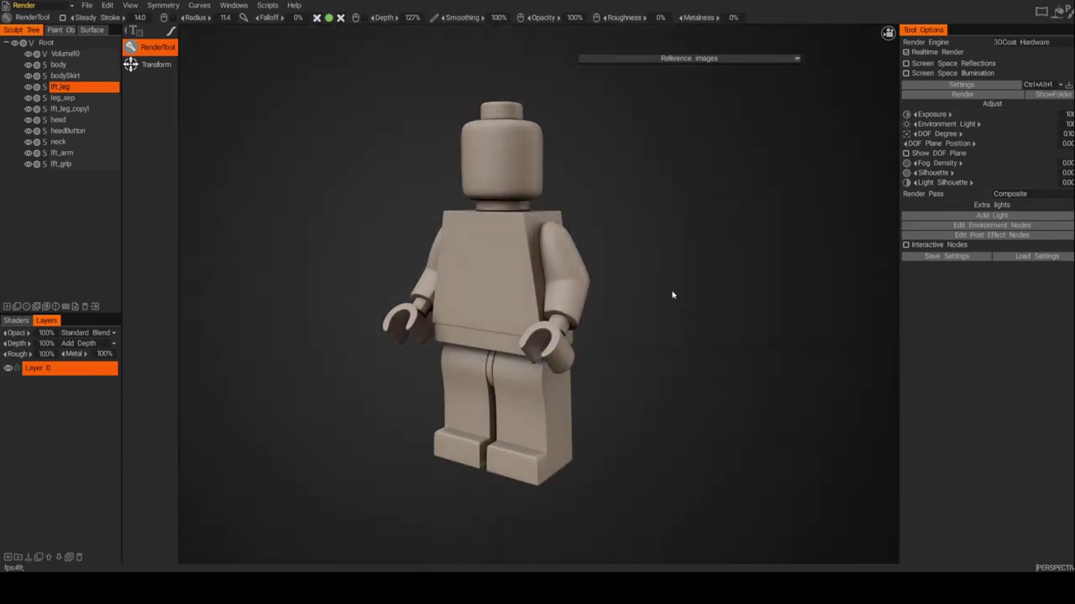
{"action": "right_click_drag", "start_coordinate": [615, 270], "coordinate": [644, 297], "text": "alt"}
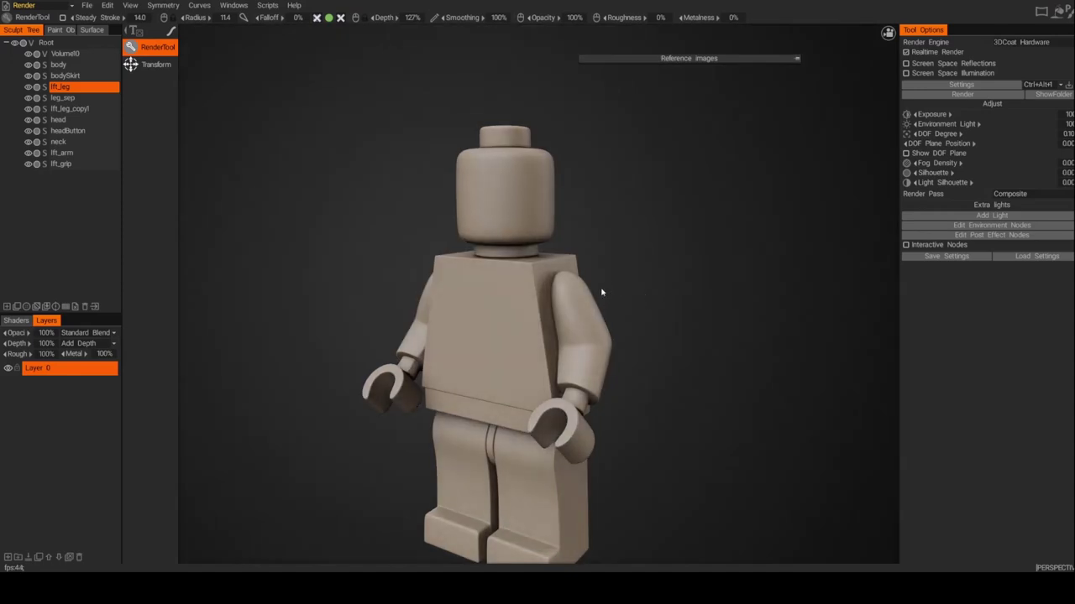
{"action": "middle_click_drag", "start_coordinate": [634, 296], "coordinate": [633, 266], "text": "alt"}
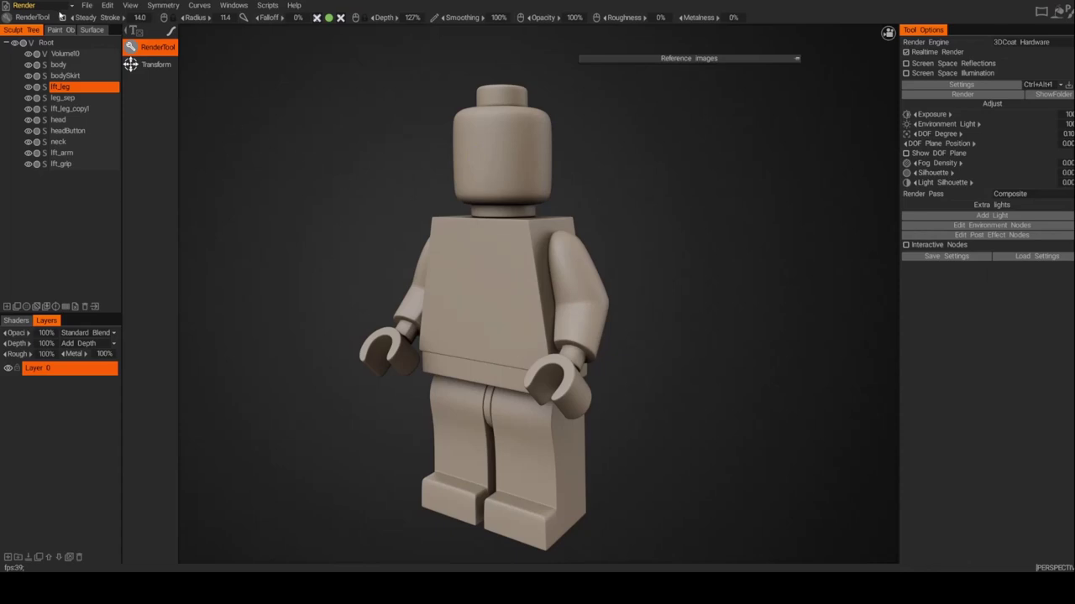
Step: Switch to the Sculpt room and dismiss the sculpting tips message
{"action": "left_click", "coordinate": [55, 6]}
{"action": "left_click", "coordinate": [35, 53]}
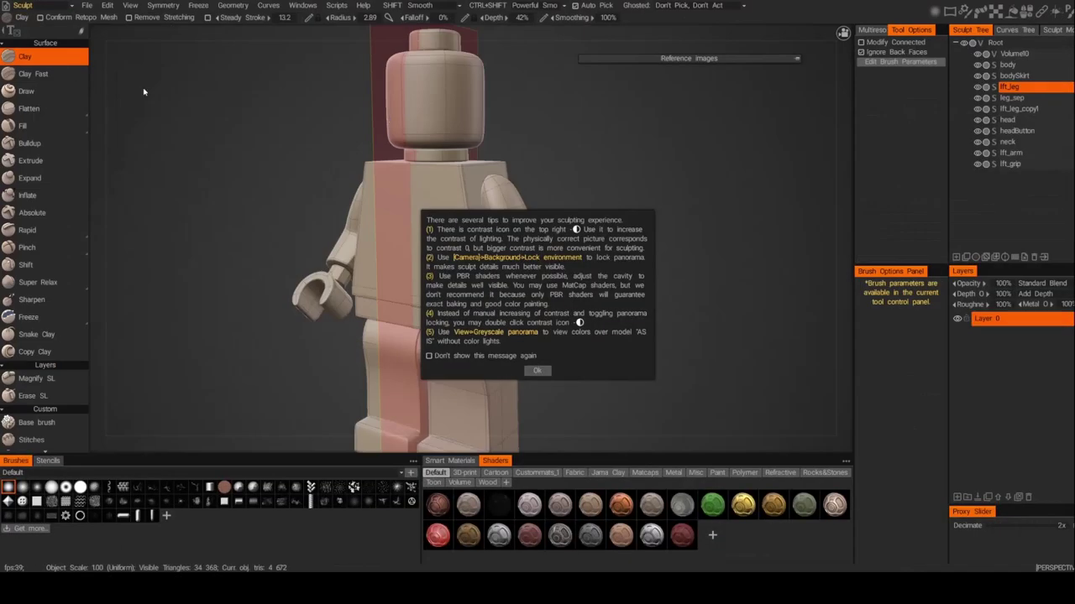
{"action": "left_click", "coordinate": [538, 370]}
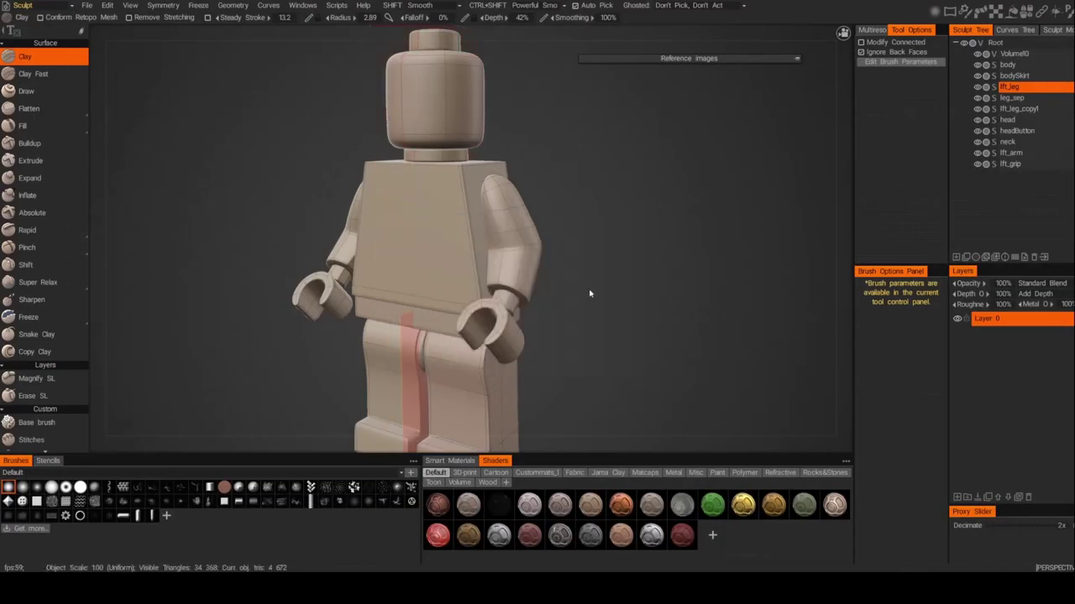
Step: Examine the minifigure's head, torso and arms in the Sculpt room, and then the full figure from a slight angle
{"action": "middle_click_drag", "start_coordinate": [587, 304], "coordinate": [592, 319]}
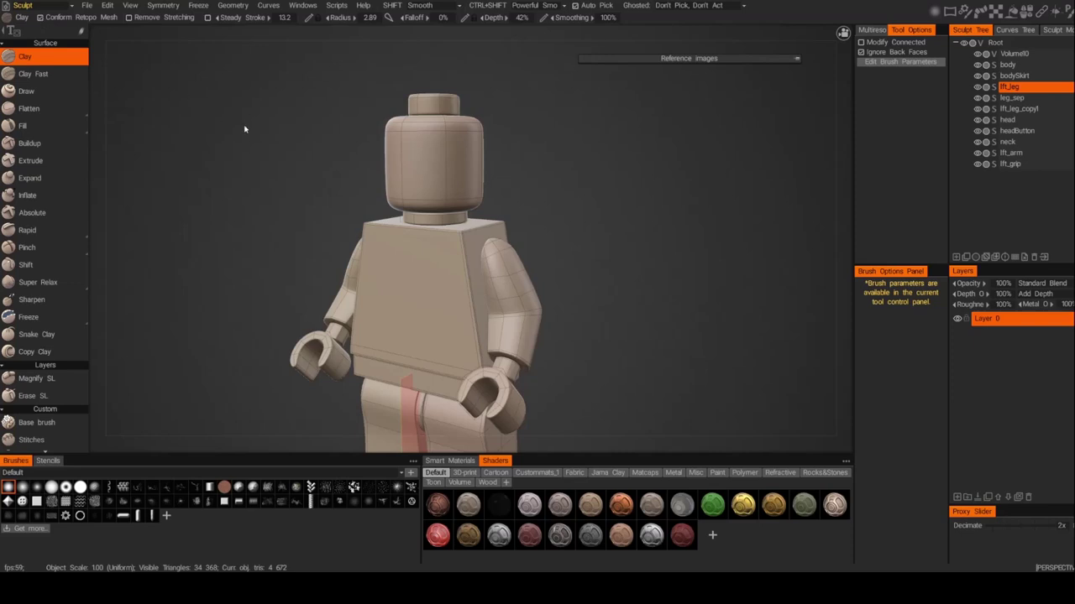
{"action": "left_click_drag", "start_coordinate": [501, 198], "coordinate": [530, 190]}
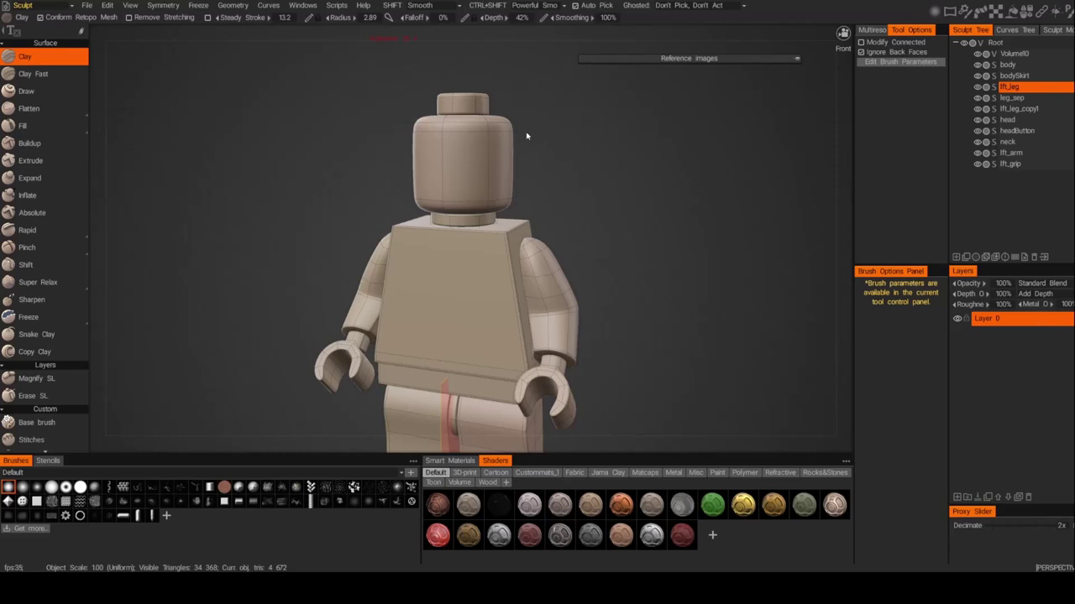
{"action": "right_click_drag", "start_coordinate": [612, 227], "coordinate": [602, 249], "text": "alt"}
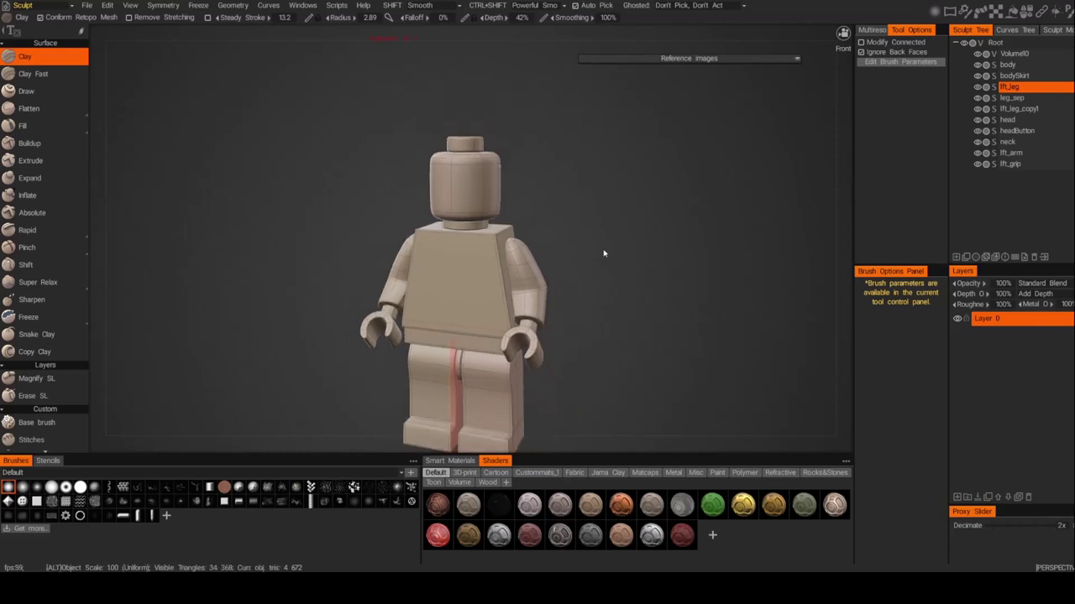
{"action": "middle_click_drag", "start_coordinate": [602, 250], "coordinate": [591, 221], "text": "alt"}
{"action": "left_click_drag", "start_coordinate": [591, 220], "coordinate": [554, 215], "text": "alt"}
{"action": "key", "text": "w"}
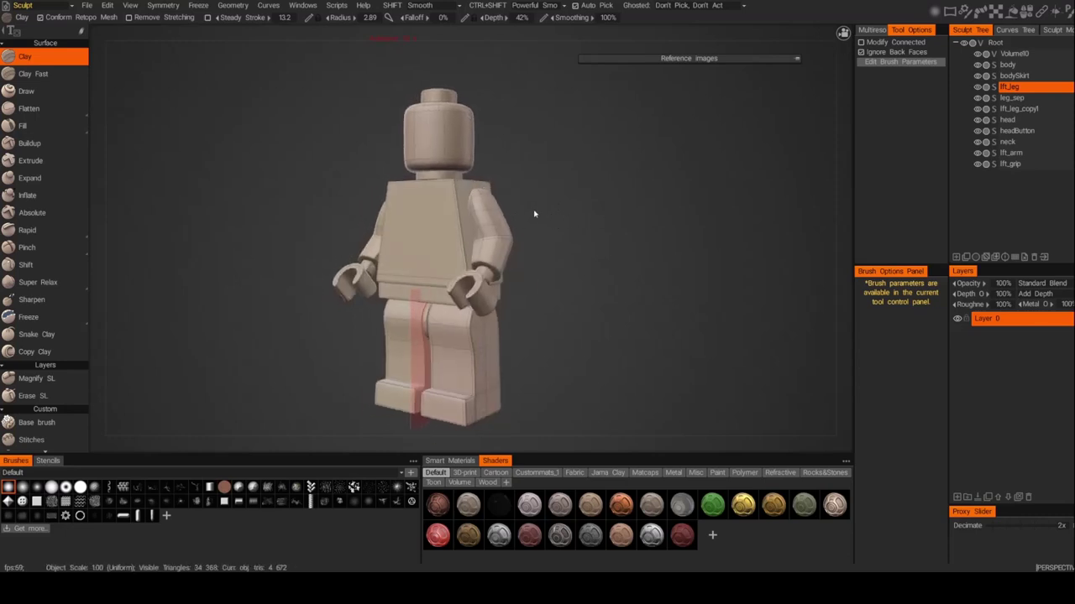
Step: Switch from the Sculpt room back to the Render room and view the full minifigure from nearer the front
{"action": "left_click", "coordinate": [49, 6]}
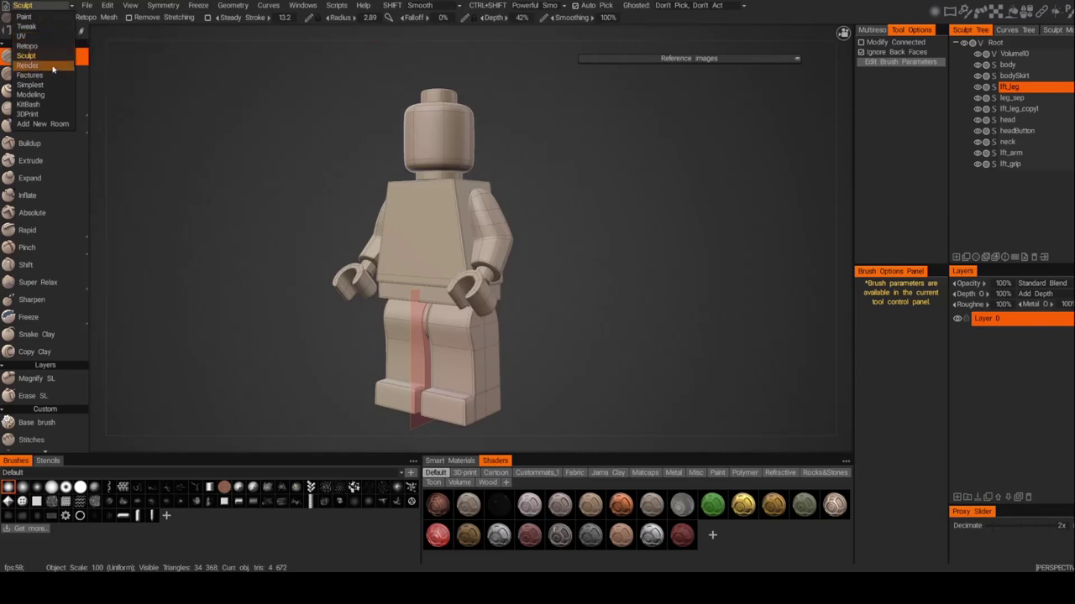
{"action": "left_click", "coordinate": [52, 67]}
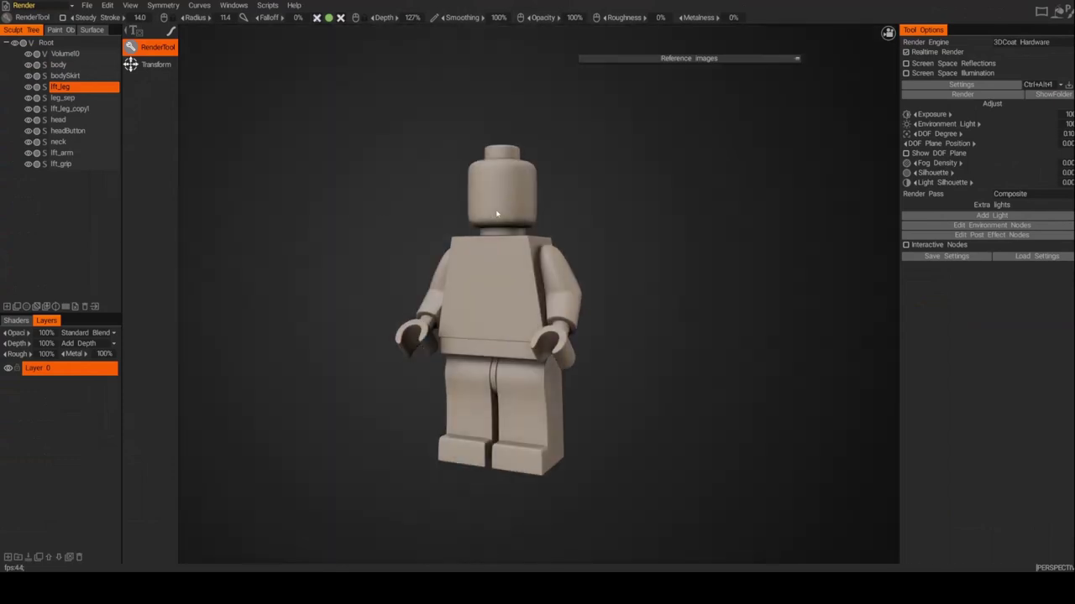
{"action": "left_click_drag", "start_coordinate": [599, 280], "coordinate": [699, 276]}
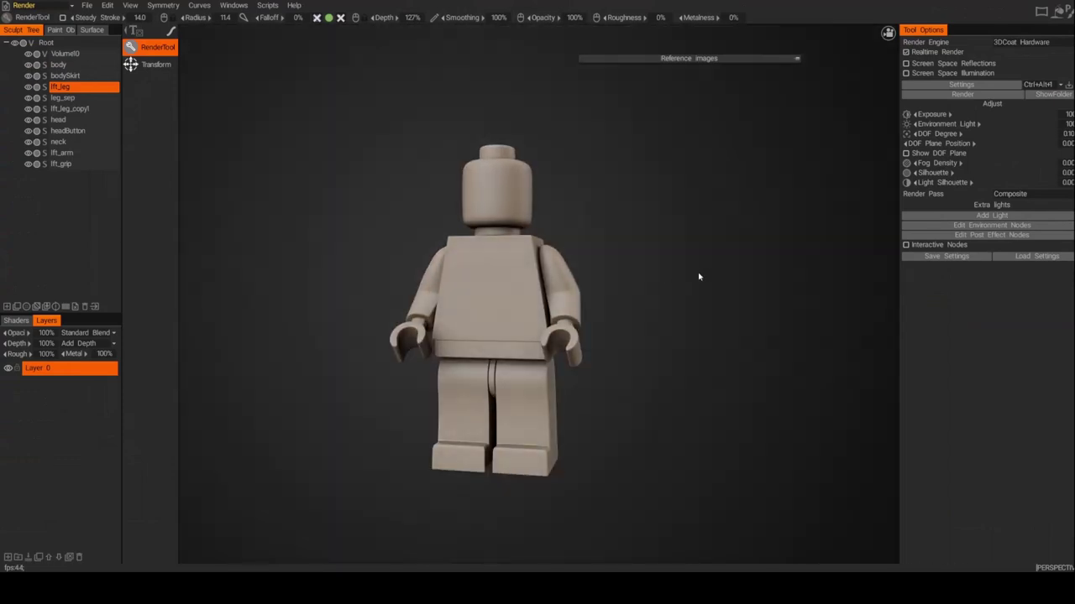